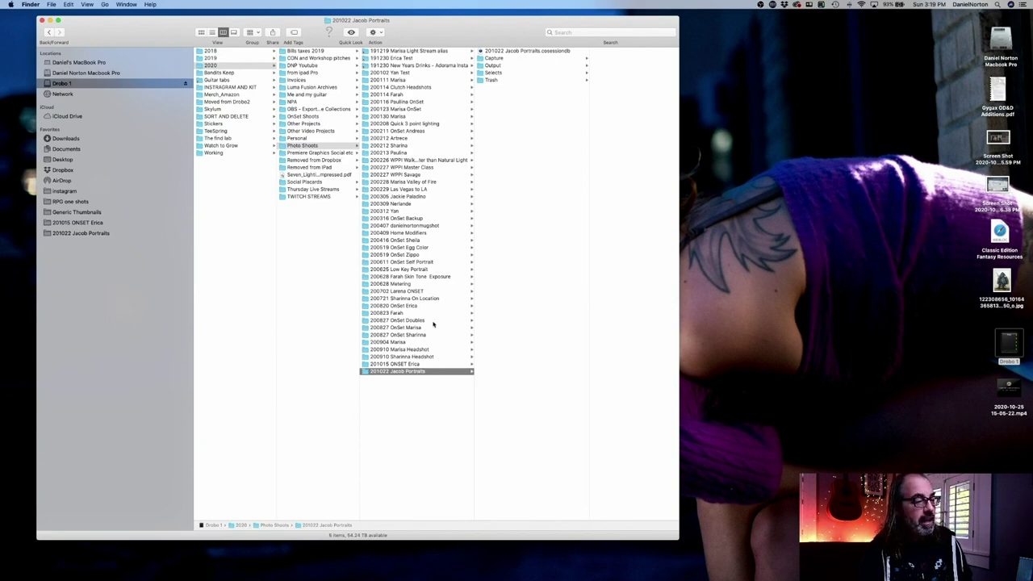
# - Open the session file of the 201015 ONSET shoot from the 2020 Photo Shoots folder in Capture One
pyautogui.press('Up')
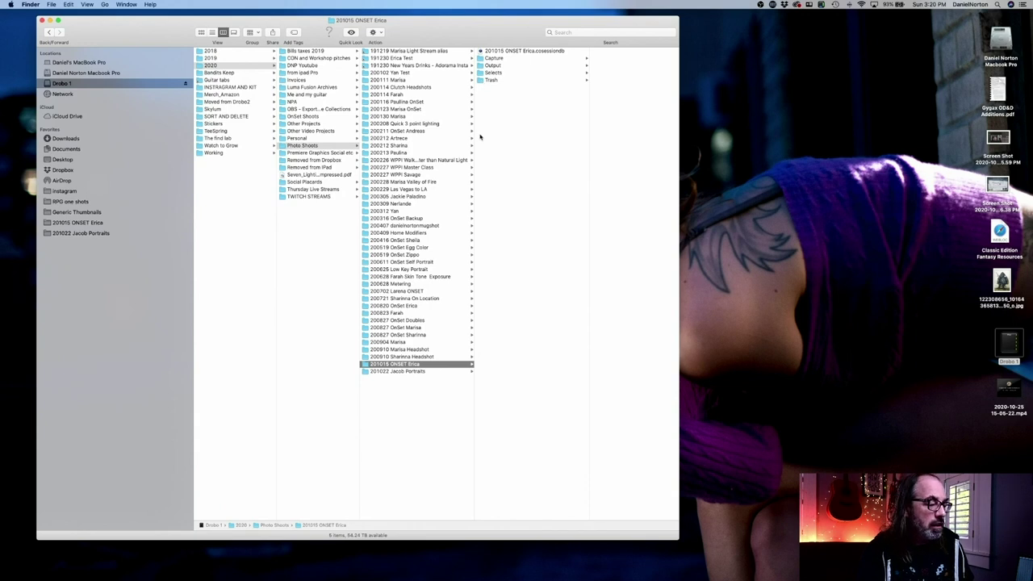
pyautogui.click(480, 51)
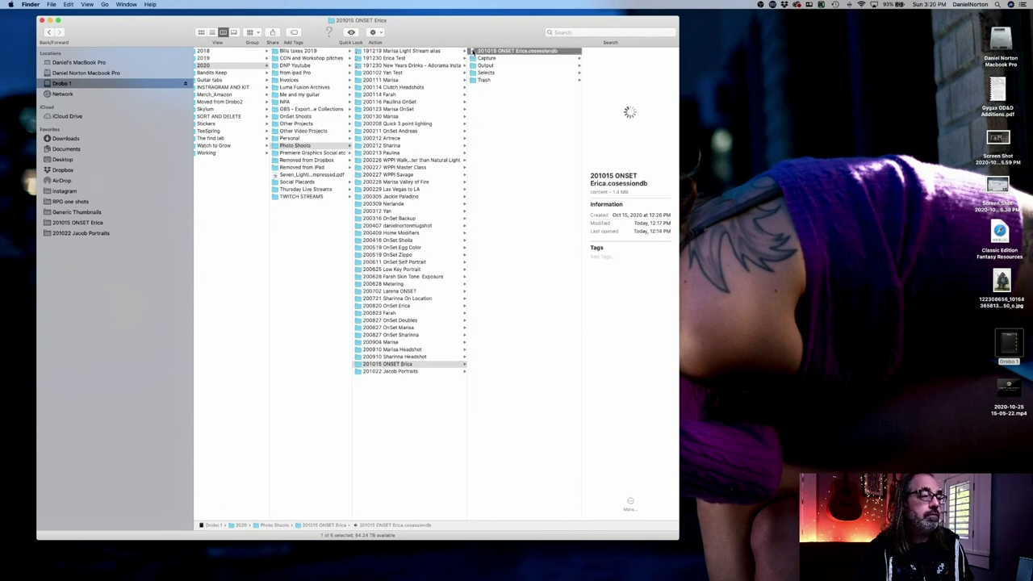
pyautogui.doubleClick(474, 51)
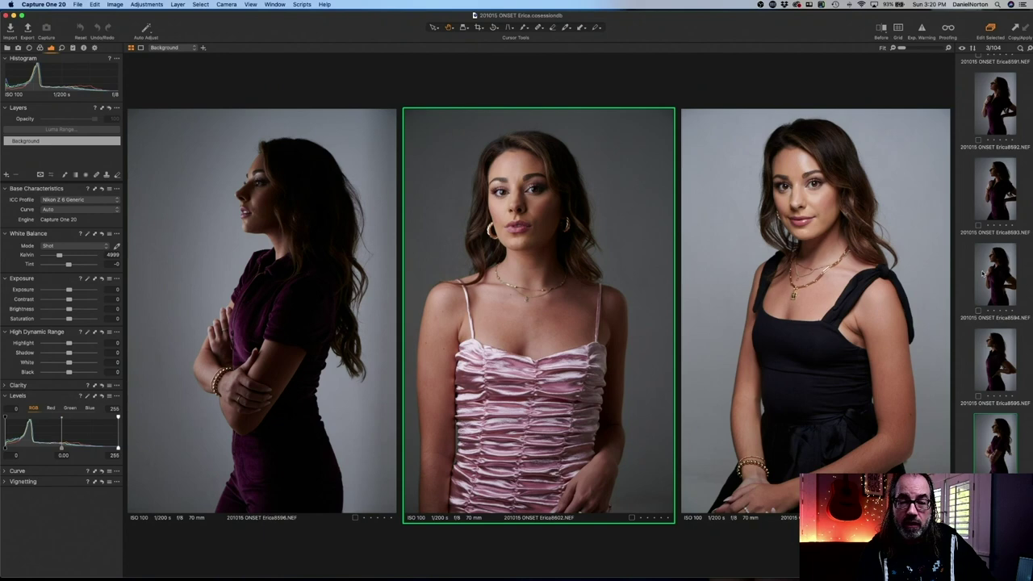
# - Display only the first photo of the shoot, the 8549 NEF file, in the viewer
pyautogui.scroll(5, 994, 281)
pyautogui.scroll(15, 994, 281)
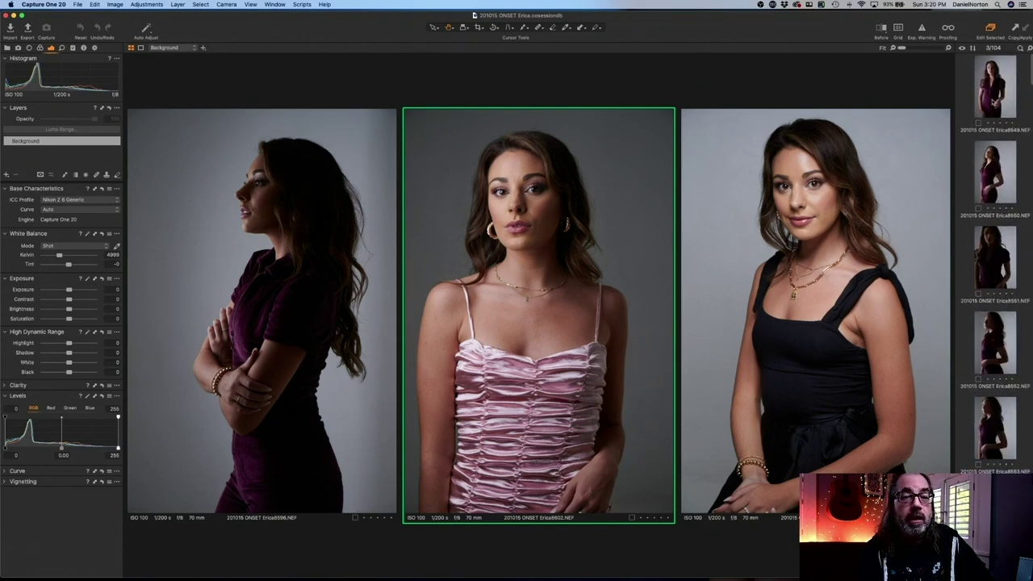
pyautogui.click(995, 93)
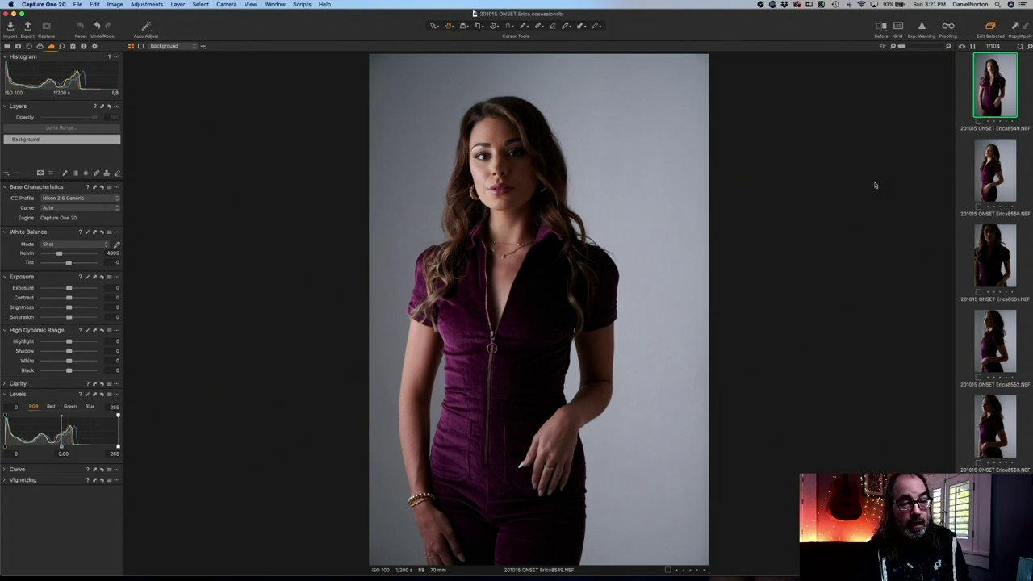
# - Rate all photos of the shoot three stars and clear the selection
pyautogui.scroll(-1, 997, 96)
pyautogui.scroll(2, 998, 206)
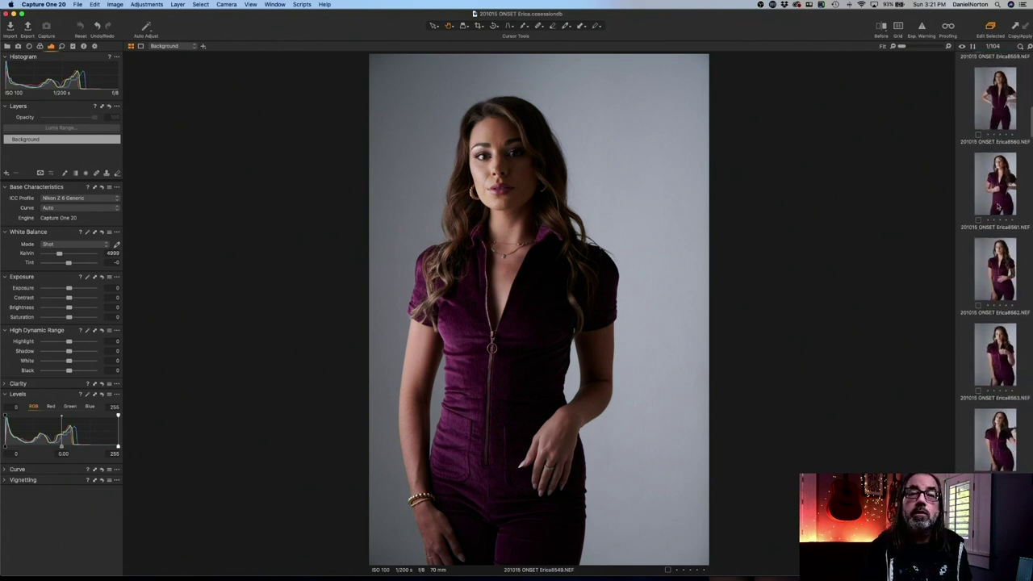
pyautogui.scroll(-1, 999, 205)
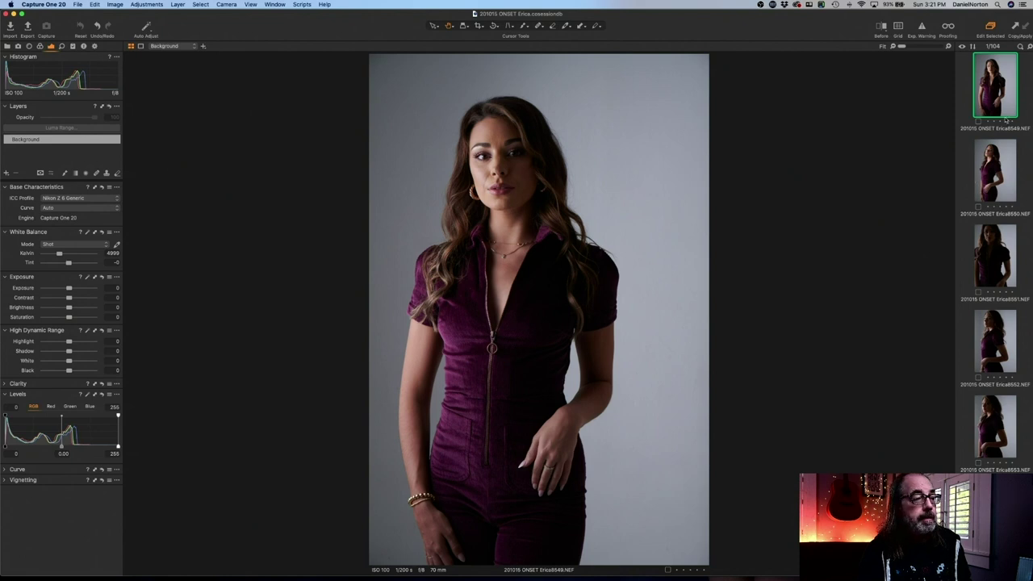
pyautogui.press('super+a')
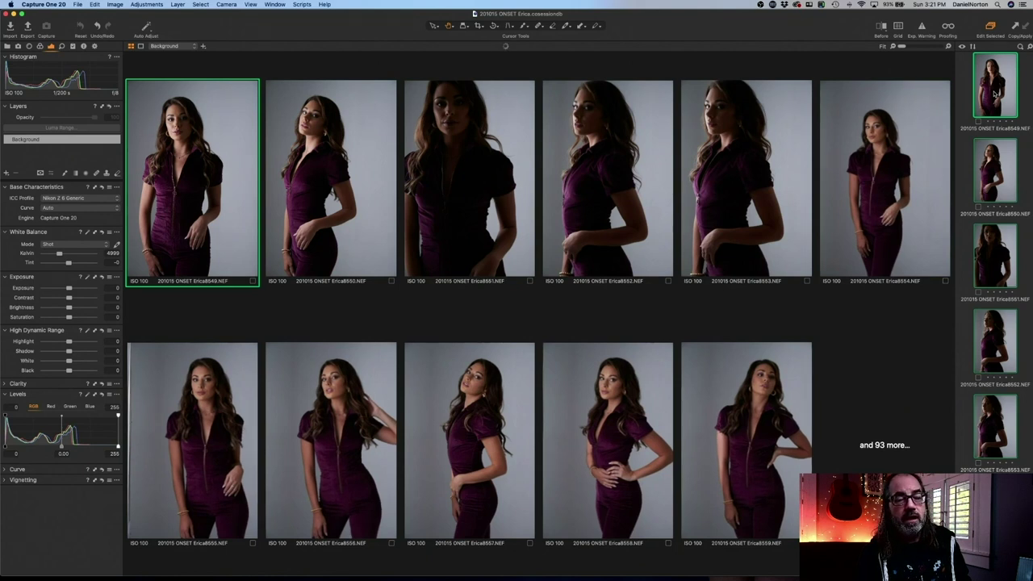
pyautogui.press('3')
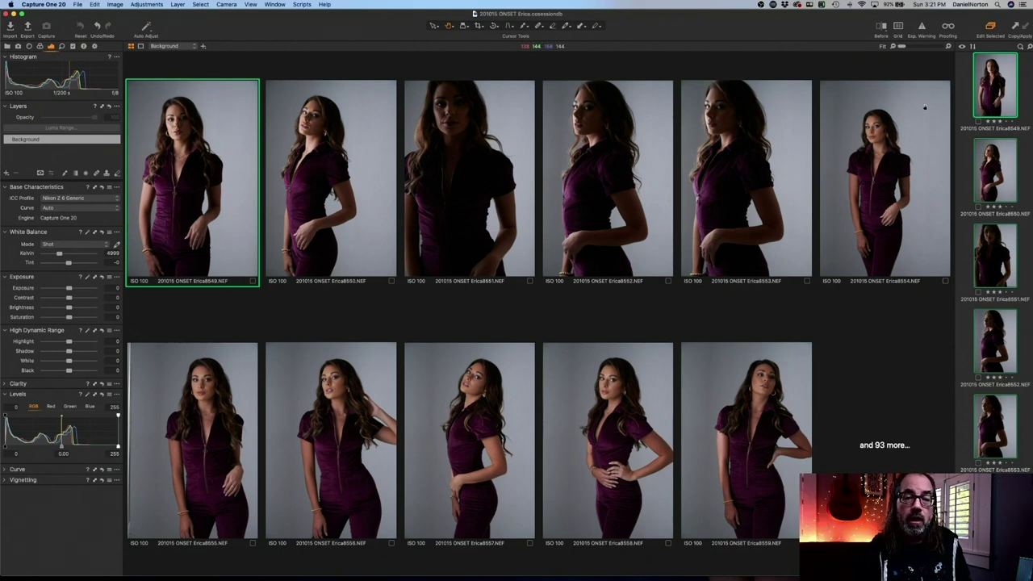
pyautogui.click(965, 153)
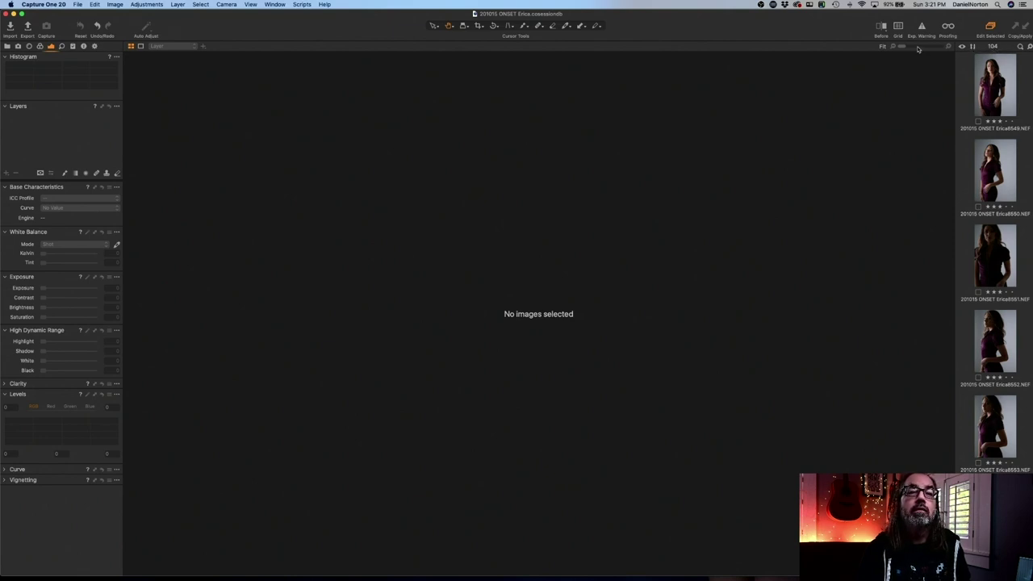
# - Reposition the application window so the whole image browser is visible, and enlarge the browser thumbnails
pyautogui.moveTo(973, 19); pyautogui.dragTo(966, 18)
pyautogui.doubleClick(965, 18)
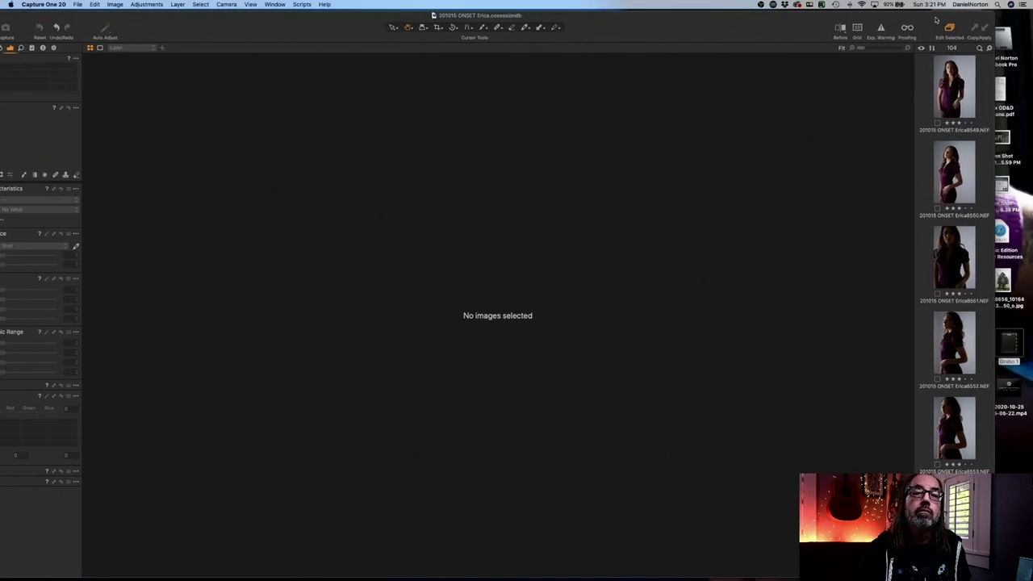
pyautogui.moveTo(934, 101); pyautogui.dragTo(909, 101)
pyautogui.click(1010, 49)
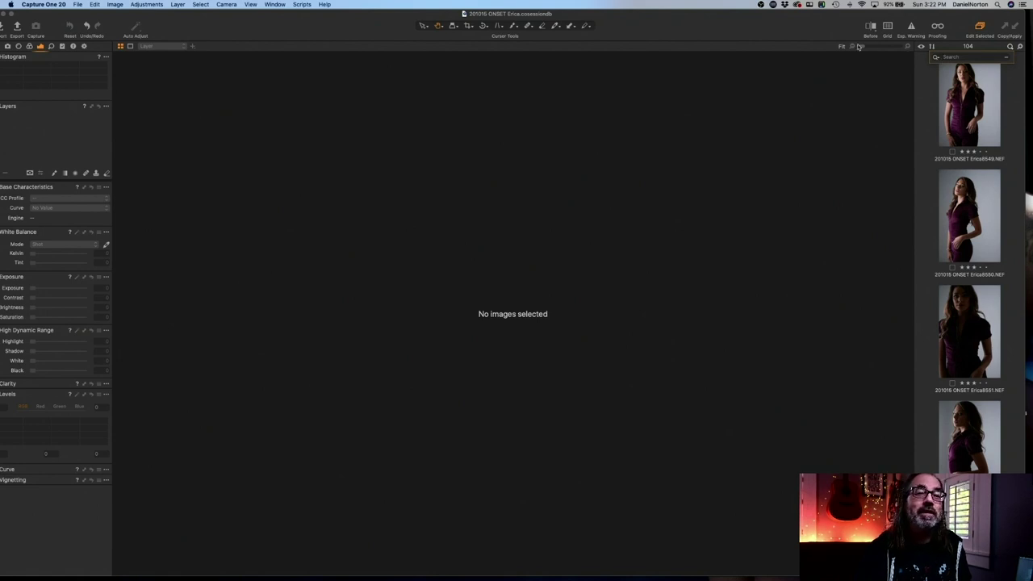
pyautogui.doubleClick(835, 22)
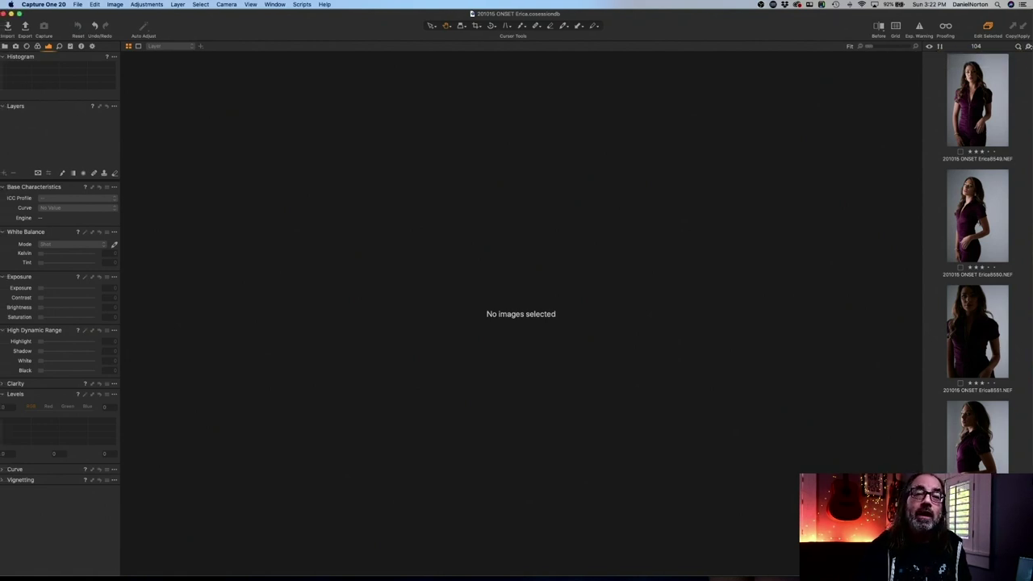
# - Show the browser's search field, dismiss it again, and select the first photo of the shoot
pyautogui.click(1018, 47)
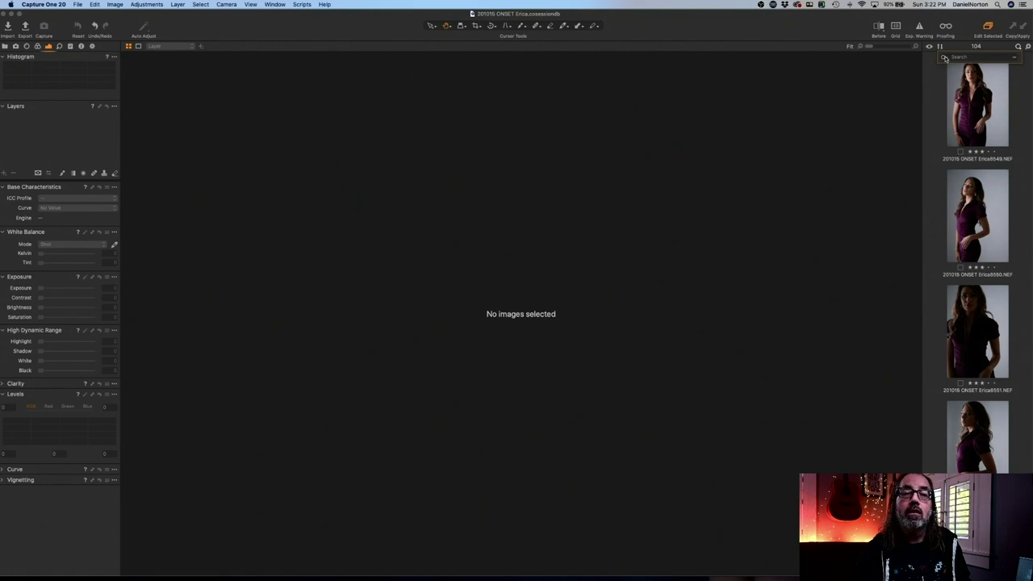
pyautogui.click(946, 58)
pyautogui.click(995, 90)
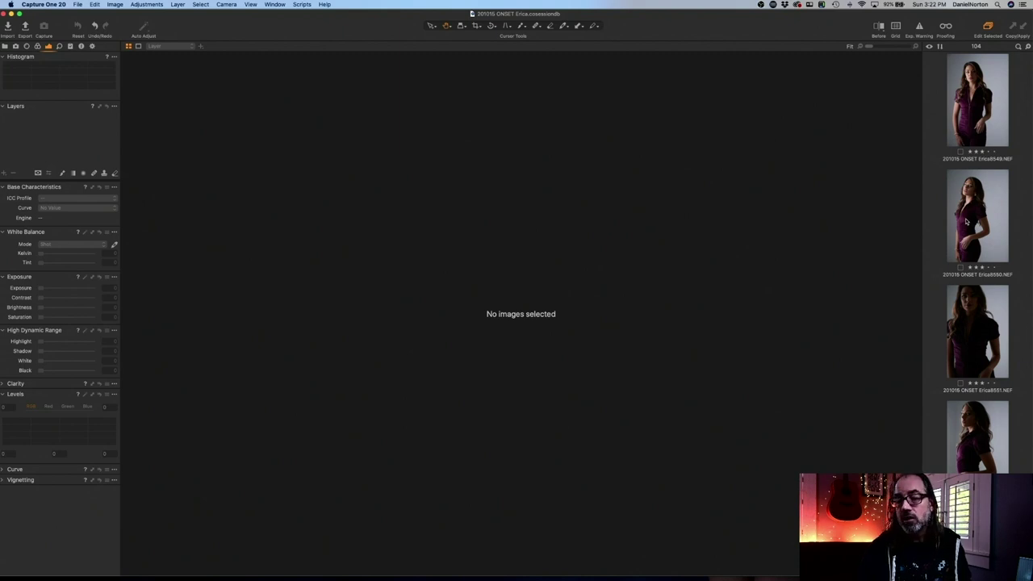
pyautogui.click(965, 124)
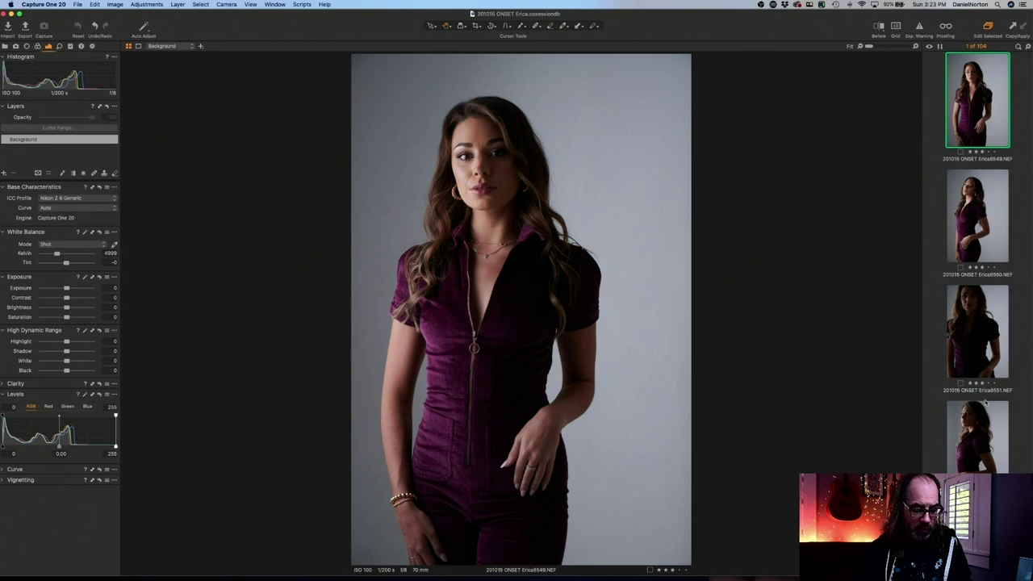
# - Step forward through the photos from the first one, comparing poses, framing and exposure of the purple outfit shots
pyautogui.press('Down')
pyautogui.press('Down')
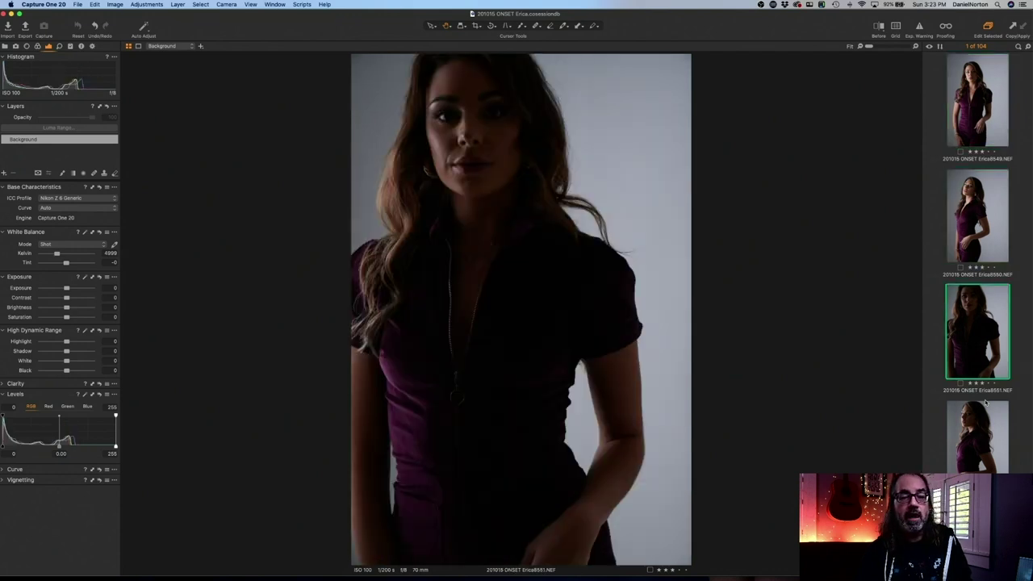
pyautogui.press('Down')
pyautogui.press('Down')
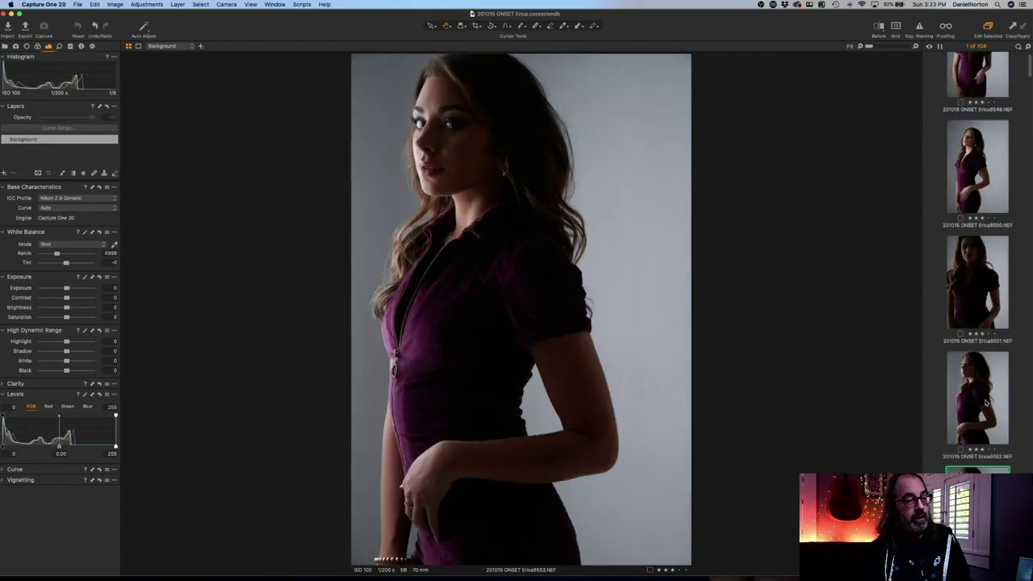
pyautogui.press('Down')
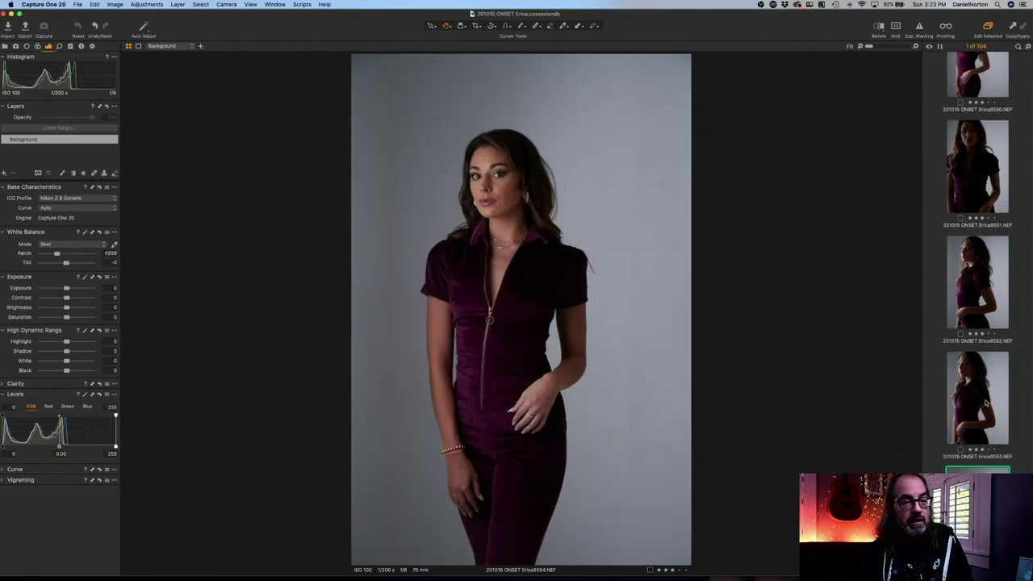
pyautogui.press('Down')
pyautogui.press('Down')
pyautogui.press('Down')
pyautogui.press('Down')
pyautogui.press('Down')
pyautogui.press('Down')
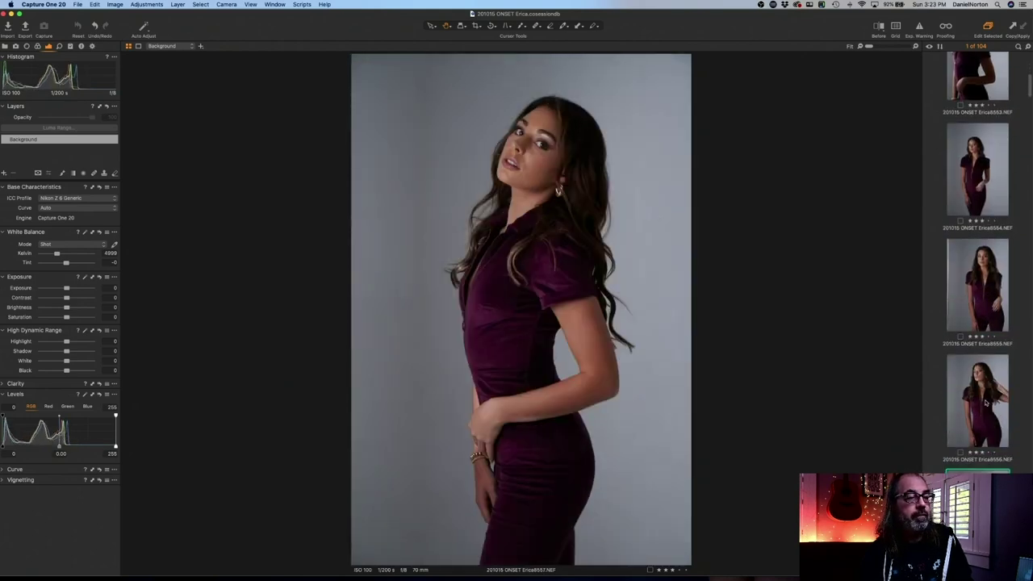
pyautogui.press('Down')
pyautogui.press('Down')
pyautogui.press('Down')
pyautogui.press('Down')
pyautogui.press('Down')
pyautogui.press('Down')
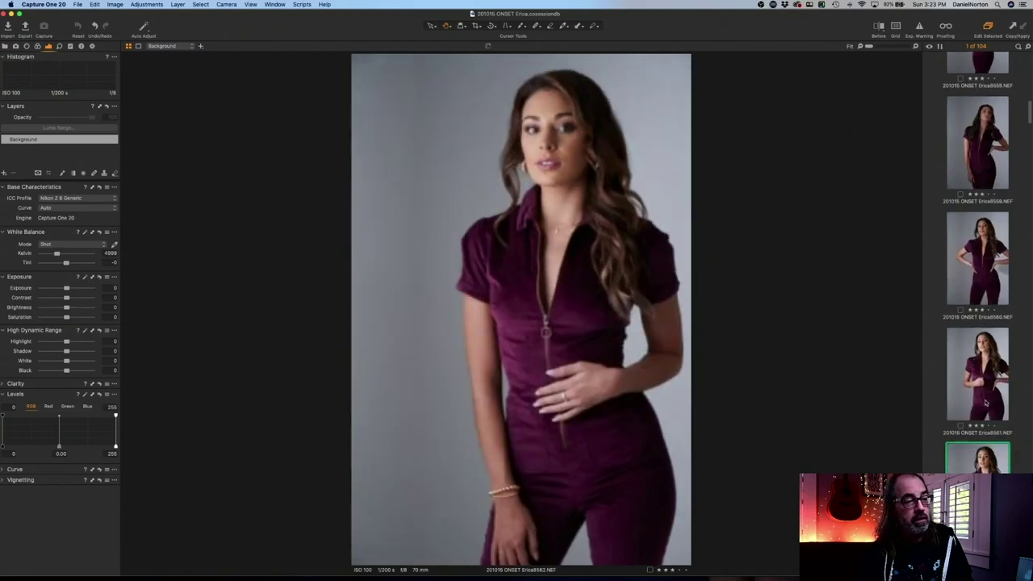
pyautogui.press('Down')
pyautogui.press('Down')
pyautogui.press('Down')
pyautogui.press('Down')
pyautogui.press('Down')
pyautogui.press('Down')
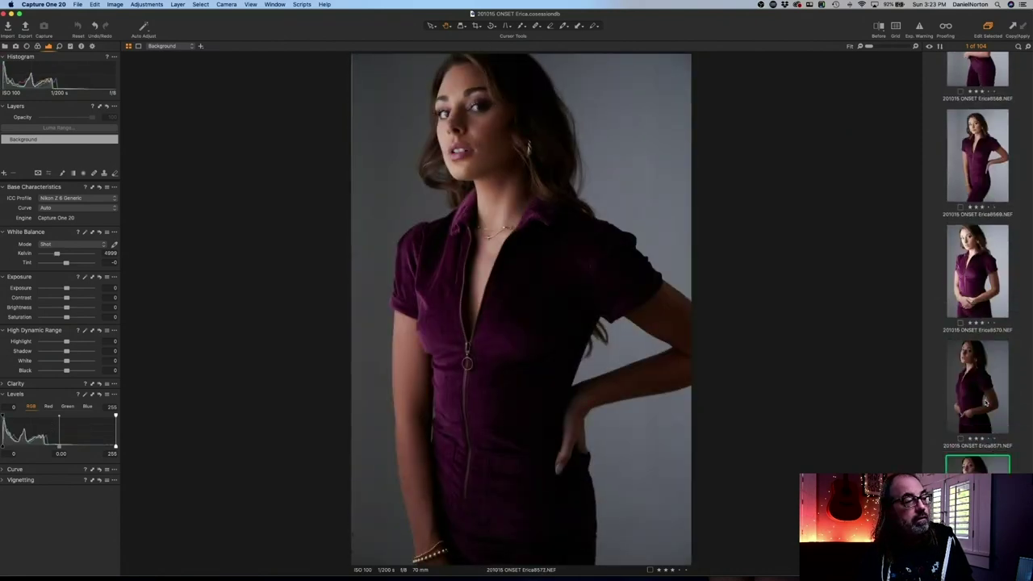
pyautogui.press('Up')
pyautogui.press('Up')
pyautogui.press('Up')
pyautogui.press('Down')
pyautogui.press('Down')
pyautogui.press('Down')
pyautogui.press('Down')
pyautogui.press('Down')
pyautogui.press('Down')
pyautogui.press('Down')
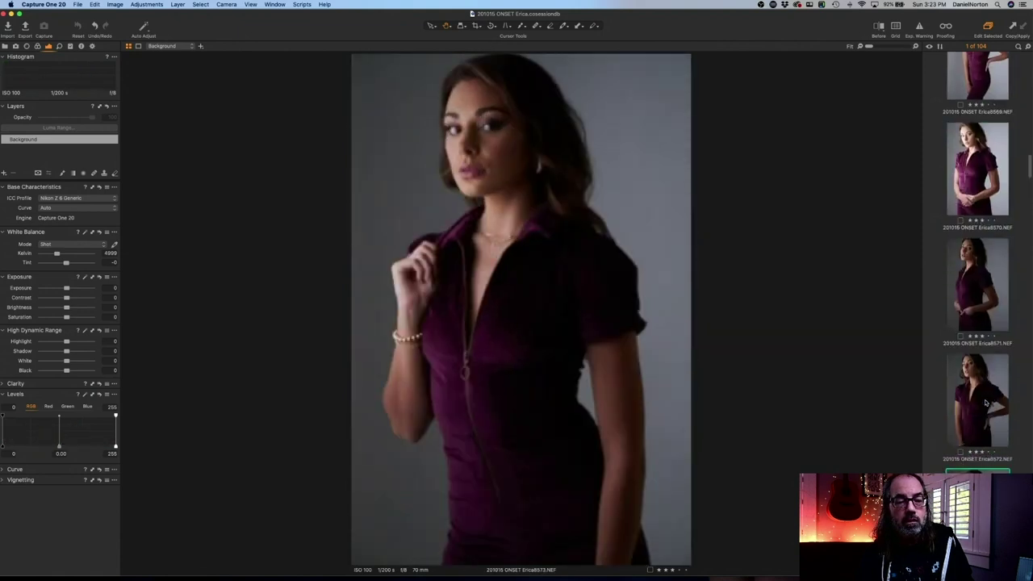
pyautogui.press('Down')
pyautogui.press('Down')
pyautogui.press('Down')
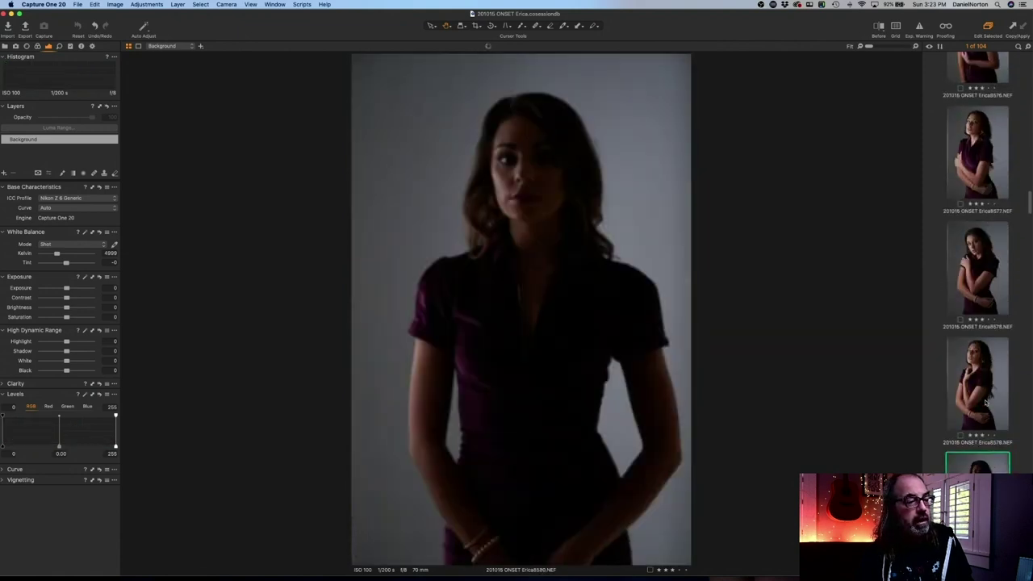
pyautogui.press('Down')
pyautogui.press('Down')
# - Step back through the photos until the first one, the 8549 NEF file, is displayed again
pyautogui.press('Up')
pyautogui.press('Up')
pyautogui.press('Up')
pyautogui.press('Up')
pyautogui.press('Up')
pyautogui.press('Up')
pyautogui.press('Up')
pyautogui.press('Up')
pyautogui.press('Up')
pyautogui.press('Up')
pyautogui.press('Up')
pyautogui.press('Up')
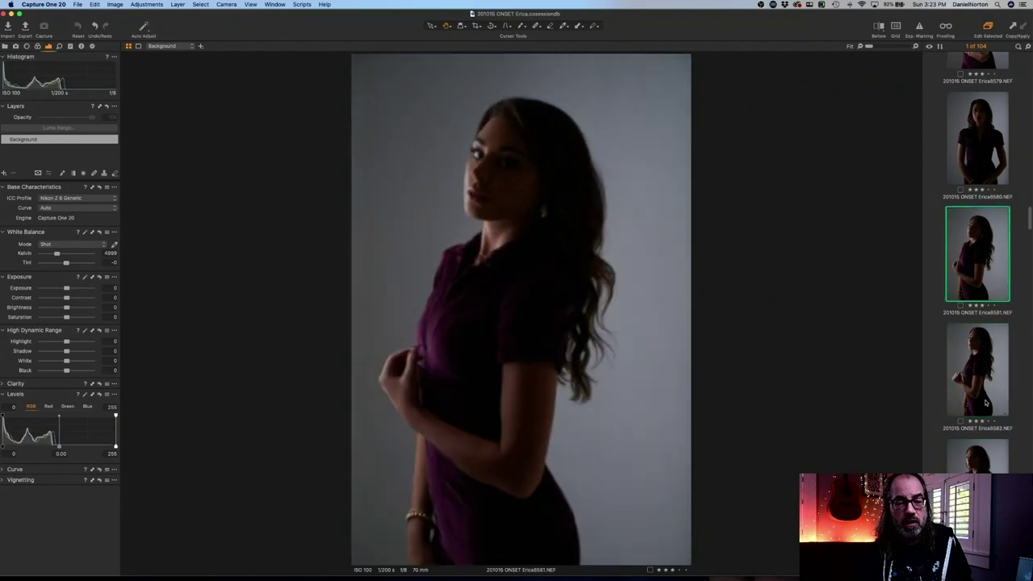
pyautogui.press('Up')
pyautogui.press('Up')
pyautogui.press('Up')
pyautogui.press('Up')
pyautogui.press('Up')
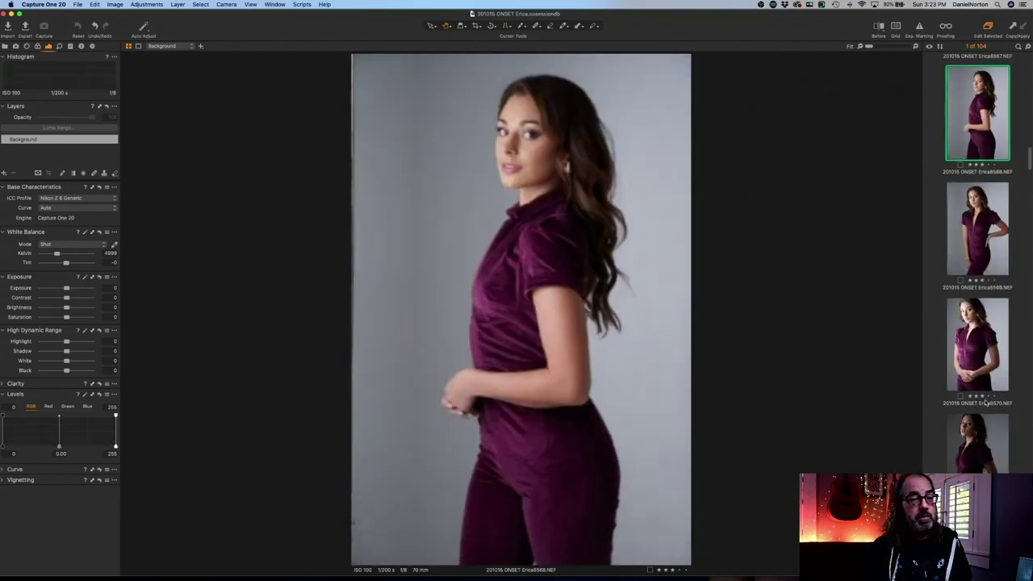
pyautogui.press('Up')
pyautogui.press('Up')
pyautogui.press('Up')
pyautogui.press('Up')
pyautogui.press('Up')
pyautogui.press('Up')
pyautogui.press('Up')
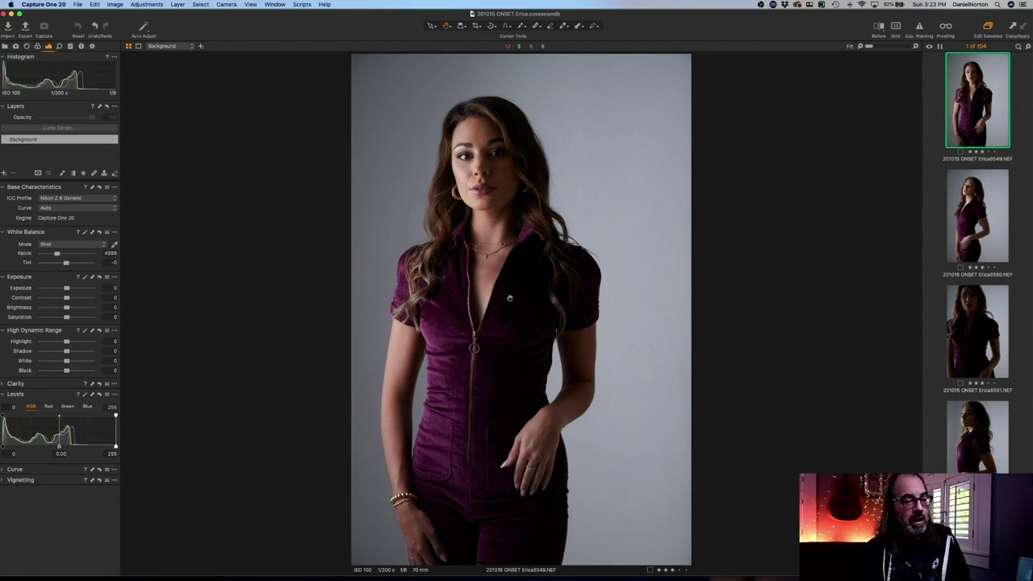
# - Inspect the model's face at 100%, return to the full image, and widen the adjustment tools column
pyautogui.doubleClick(468, 166)
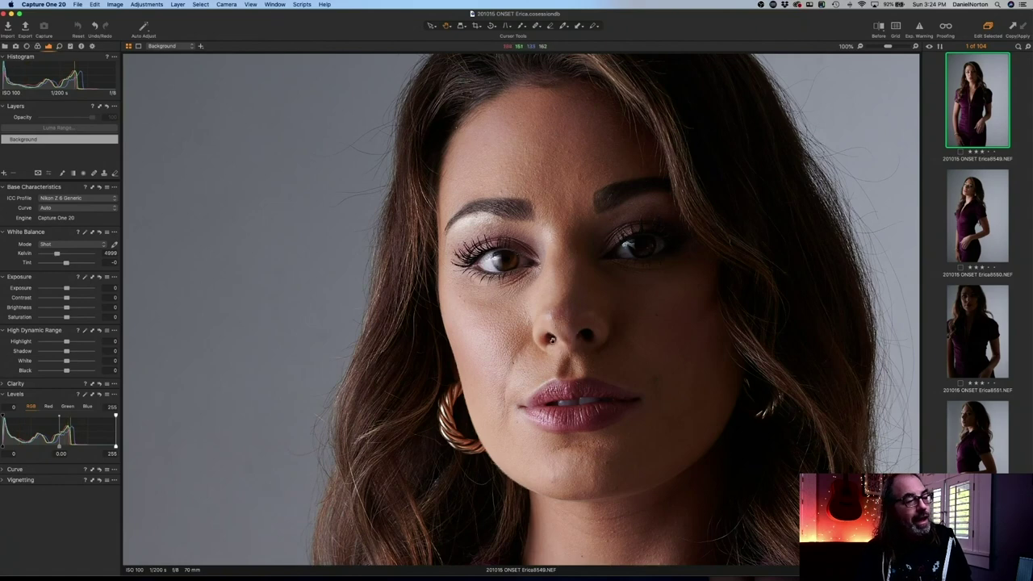
pyautogui.doubleClick(557, 341)
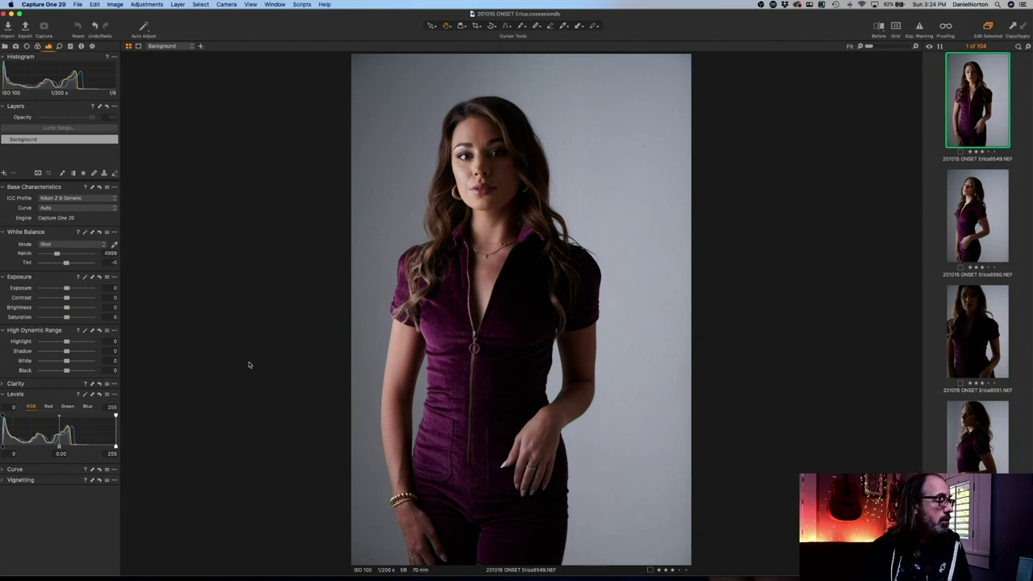
pyautogui.moveTo(120, 266); pyautogui.dragTo(152, 269)
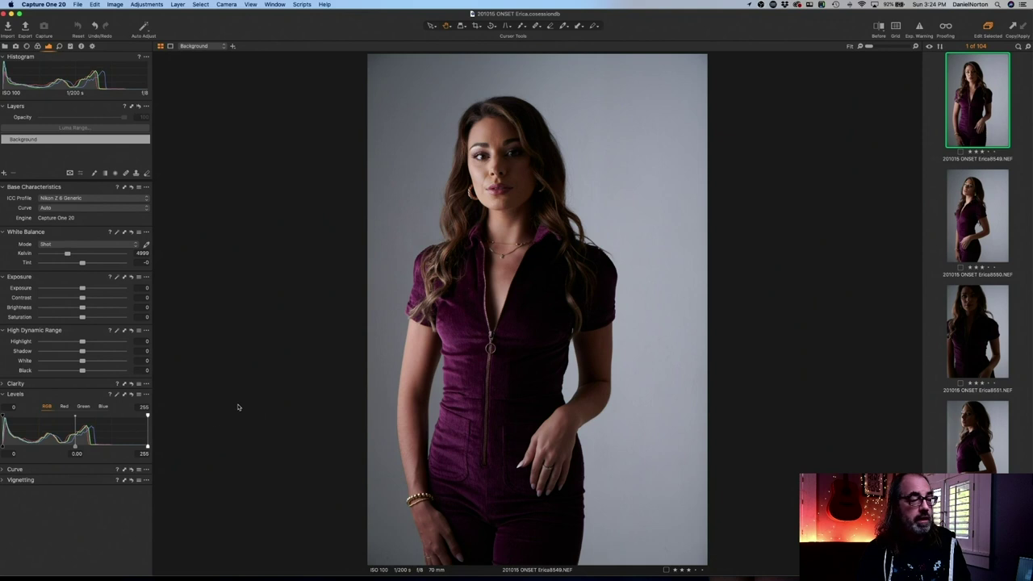
# - Lower the RGB Levels highlight input to 230, checking the face at 100% magnification
pyautogui.moveTo(147, 448); pyautogui.dragTo(132, 446)
pyautogui.doubleClick(472, 168)
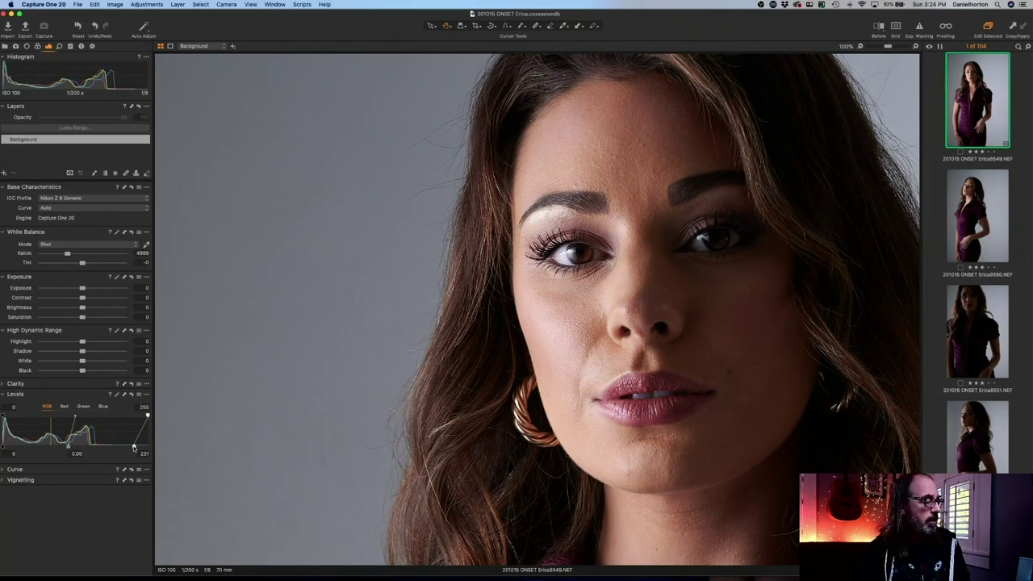
pyautogui.moveTo(134, 447)
pyautogui.mouseDown()
pyautogui.moveTo(119, 445)
pyautogui.moveTo(132, 444)
pyautogui.mouseUp()
# - Set the RGB Levels midtone to 0.07 and raise the shadow input to about 19
pyautogui.moveTo(68, 448); pyautogui.dragTo(61, 444)
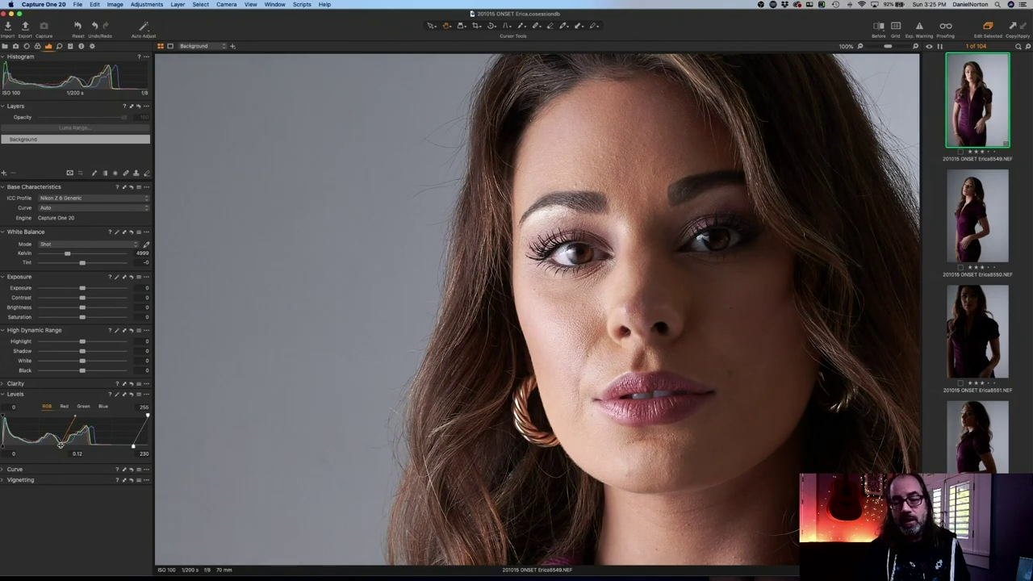
pyautogui.moveTo(61, 445); pyautogui.dragTo(68, 444)
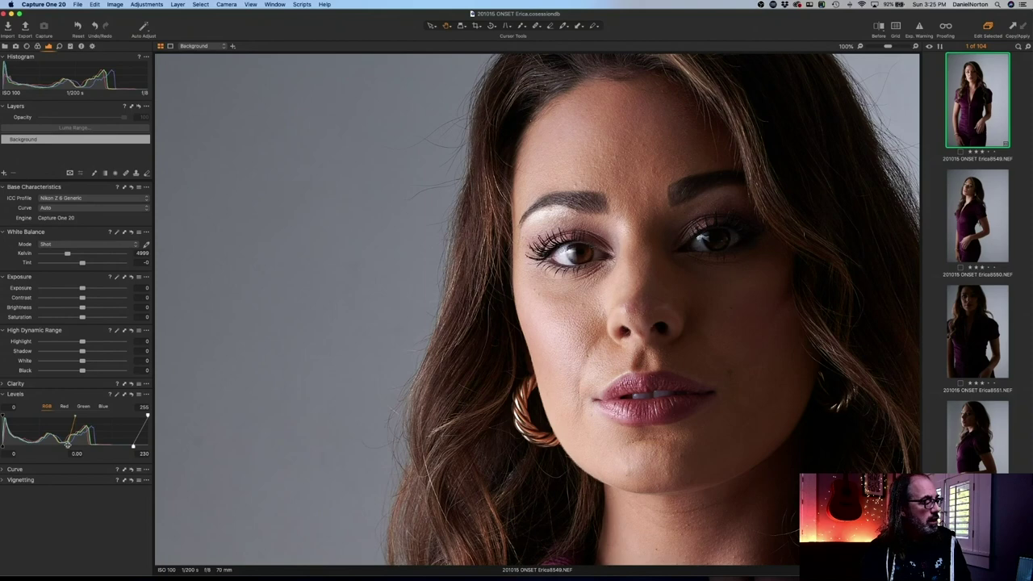
pyautogui.moveTo(68, 444); pyautogui.dragTo(64, 444)
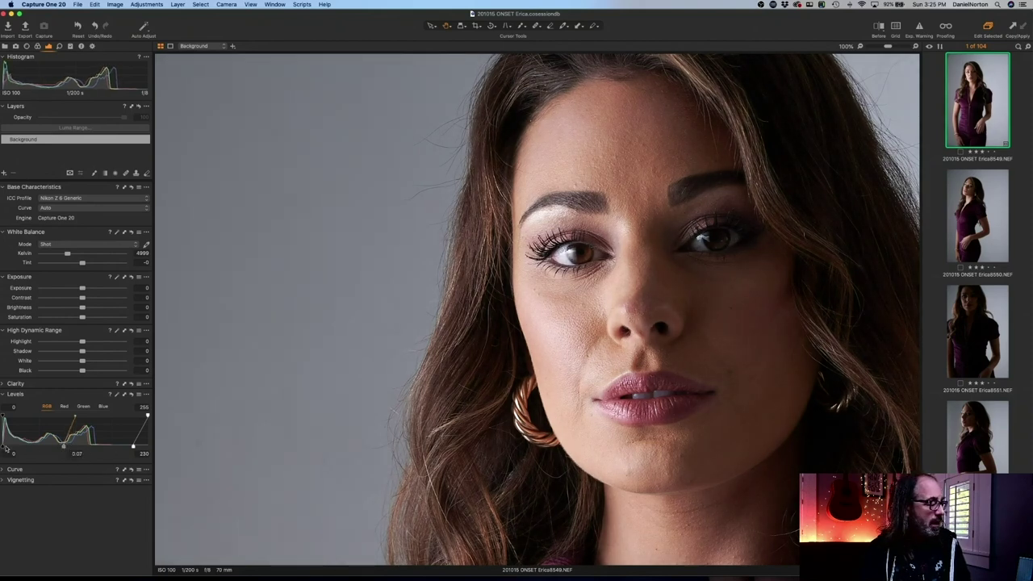
pyautogui.moveTo(4, 446); pyautogui.dragTo(14, 446)
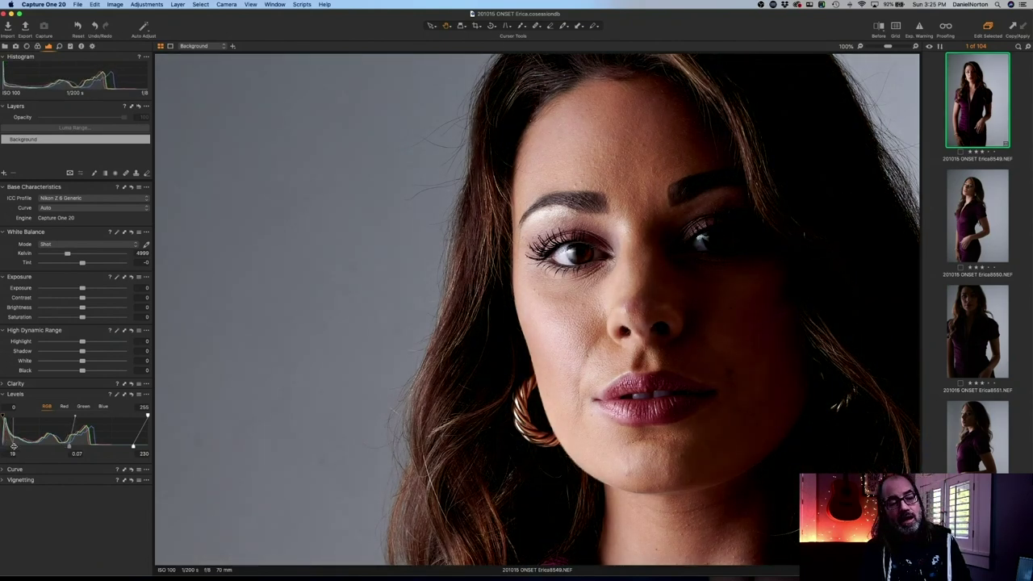
# - Lower the RGB Levels shadow input to 14 and return to the full image
pyautogui.moveTo(14, 447); pyautogui.dragTo(14, 447)
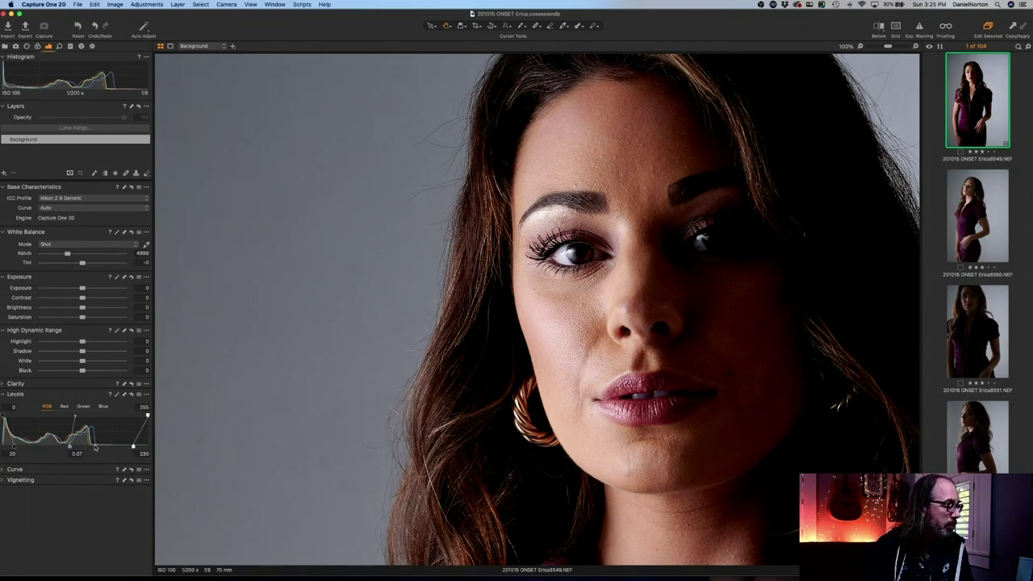
pyautogui.moveTo(13, 446); pyautogui.dragTo(11, 447)
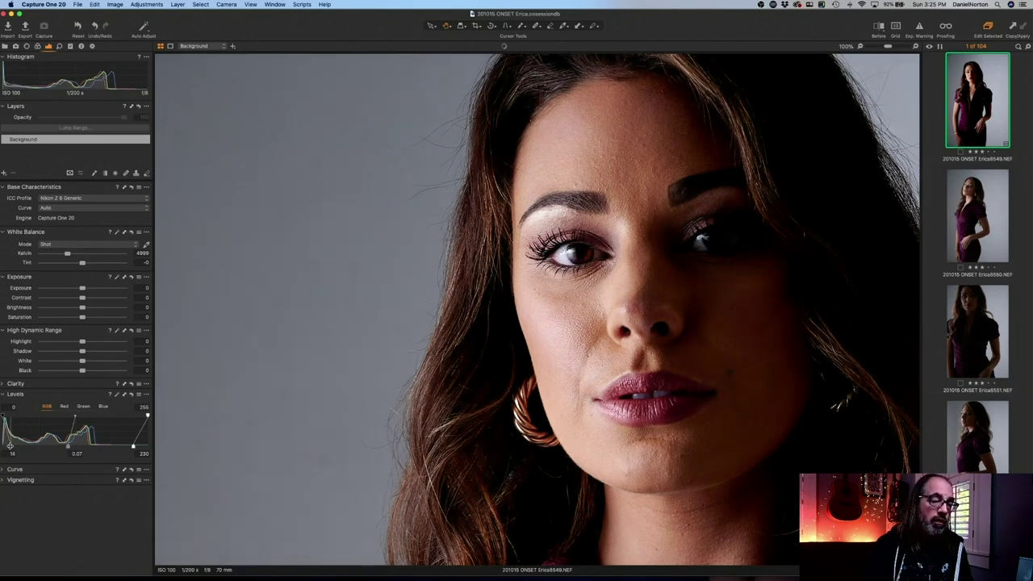
pyautogui.press('super+0')
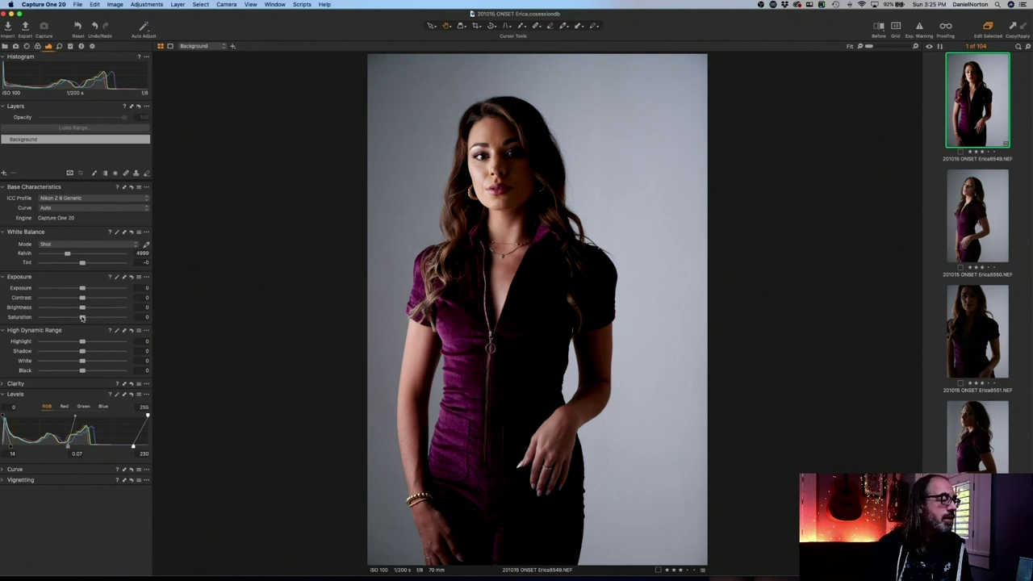
# - Reduce the photo's saturation to -8, checking the model's face at 100% magnification
pyautogui.moveTo(82, 318); pyautogui.dragTo(80, 319)
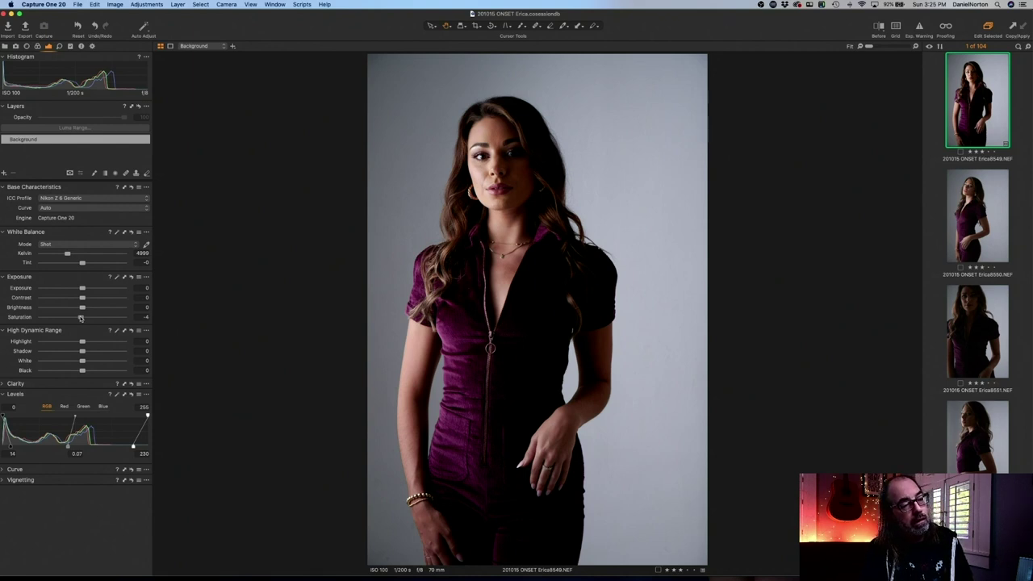
pyautogui.click(513, 161)
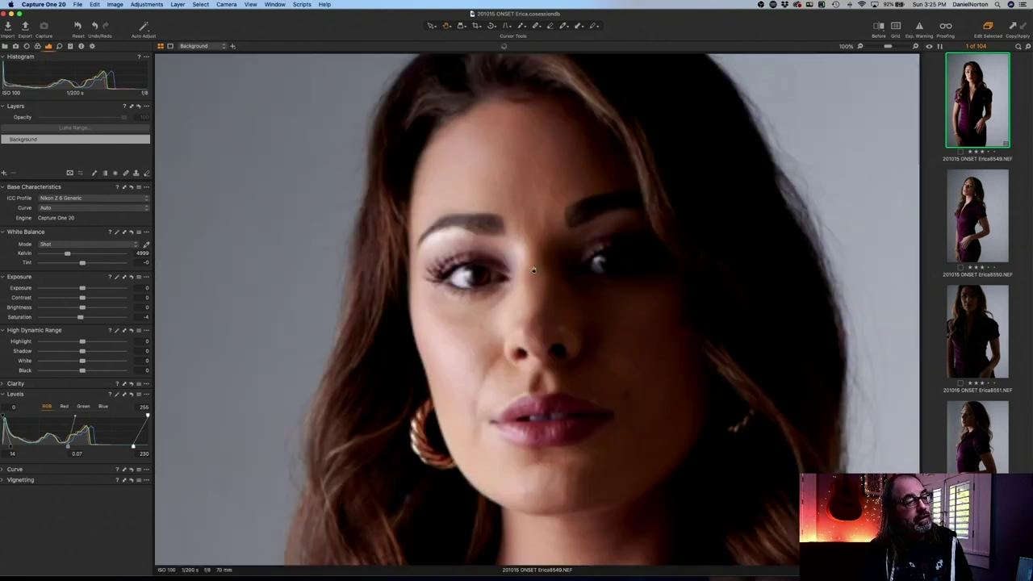
pyautogui.click(564, 323)
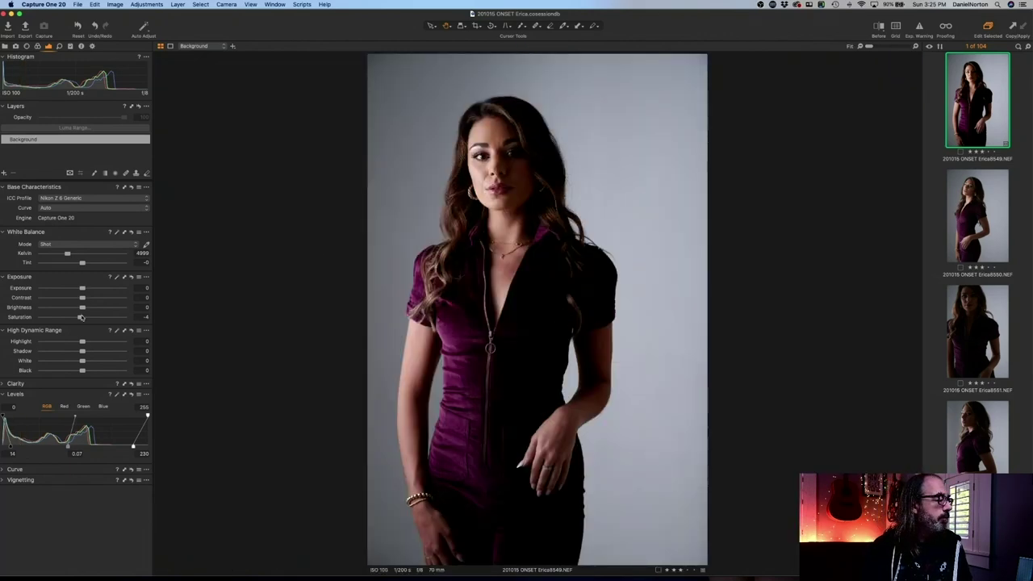
pyautogui.moveTo(82, 318); pyautogui.dragTo(79, 319)
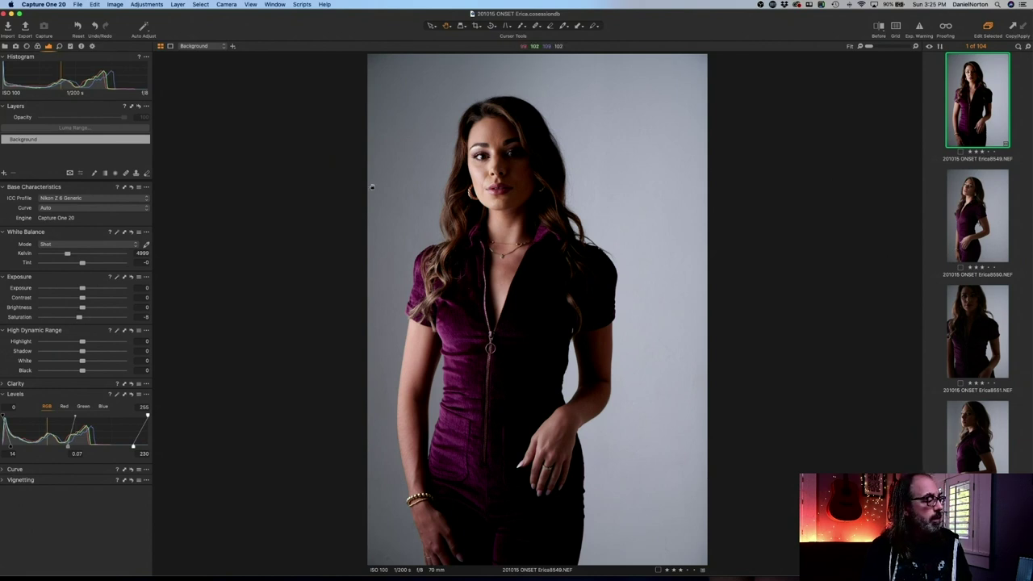
pyautogui.doubleClick(490, 173)
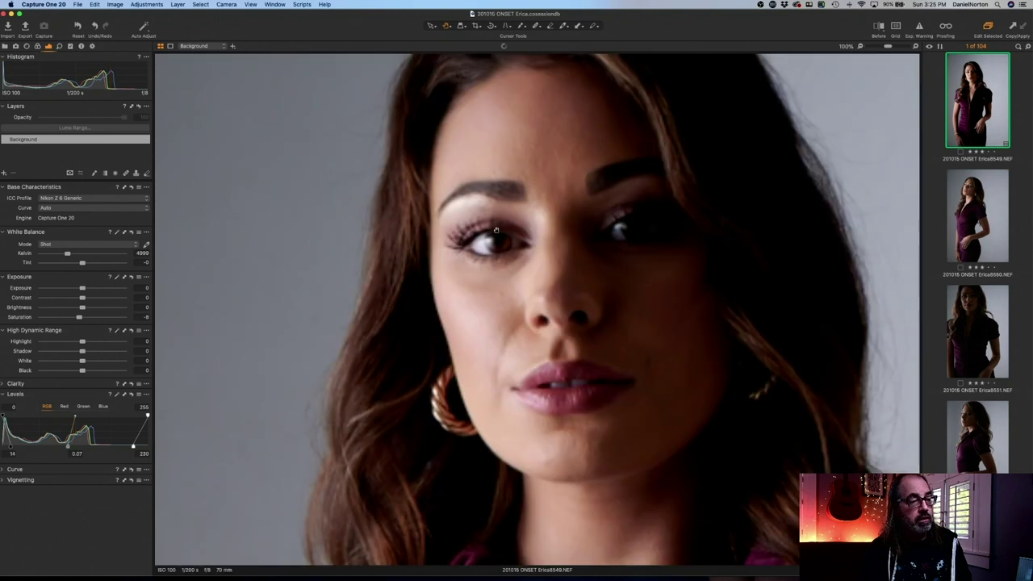
pyautogui.doubleClick(592, 290)
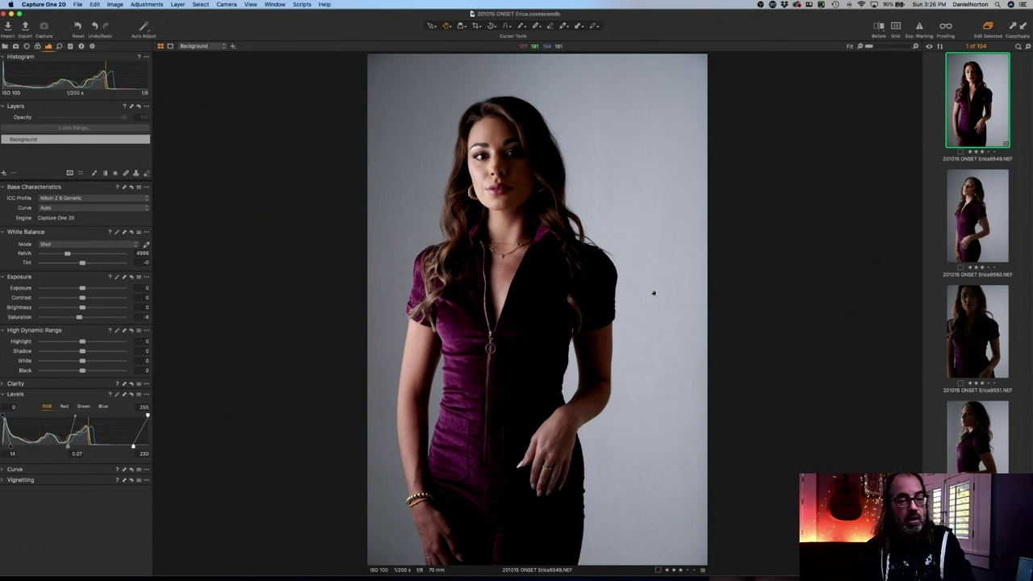
# - Apply the first photo's adjustments to the 8550 NEF photo and inspect the model's eyes up close
pyautogui.press('Down')
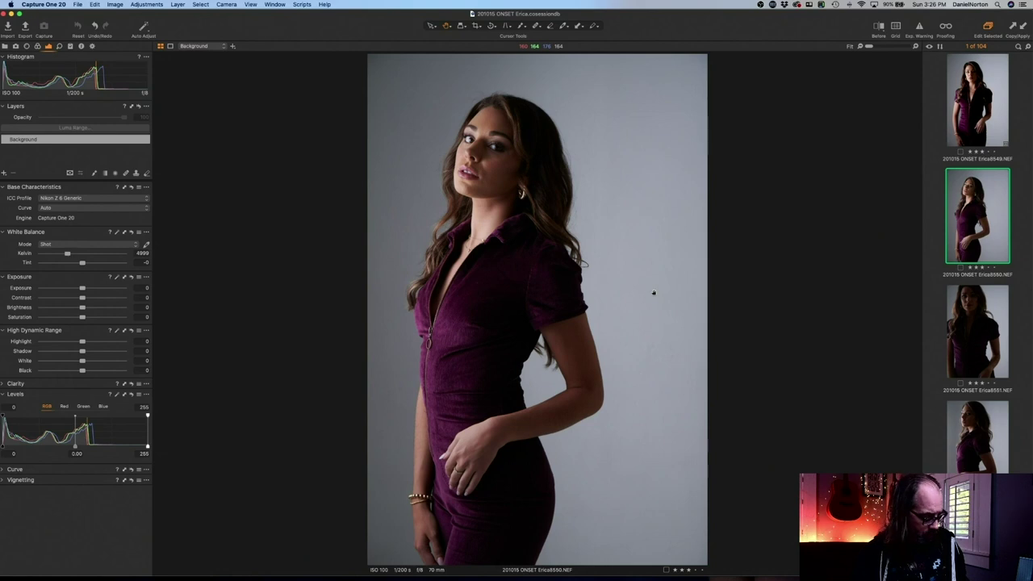
pyautogui.press('super+shift+a')
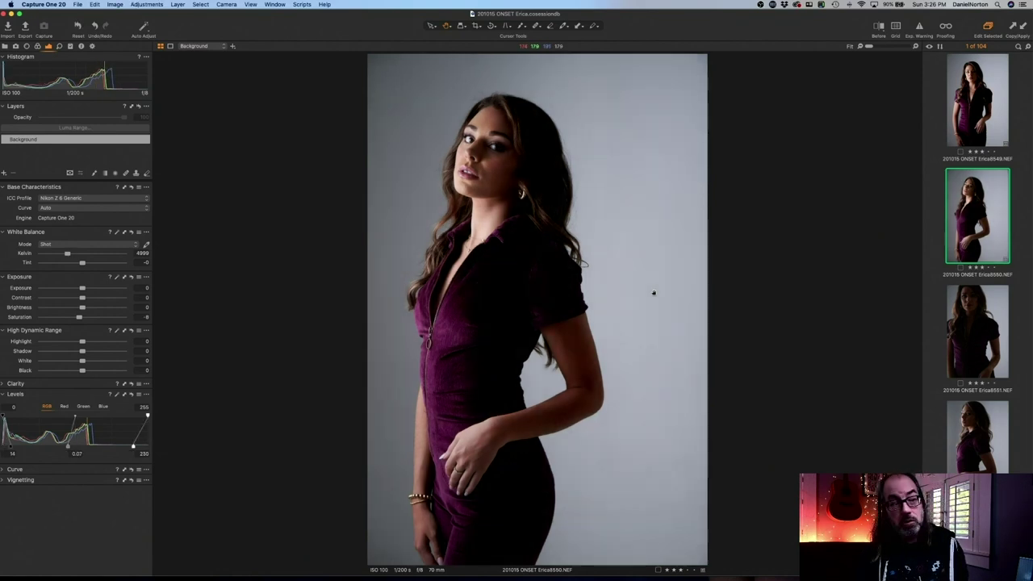
pyautogui.click(460, 152)
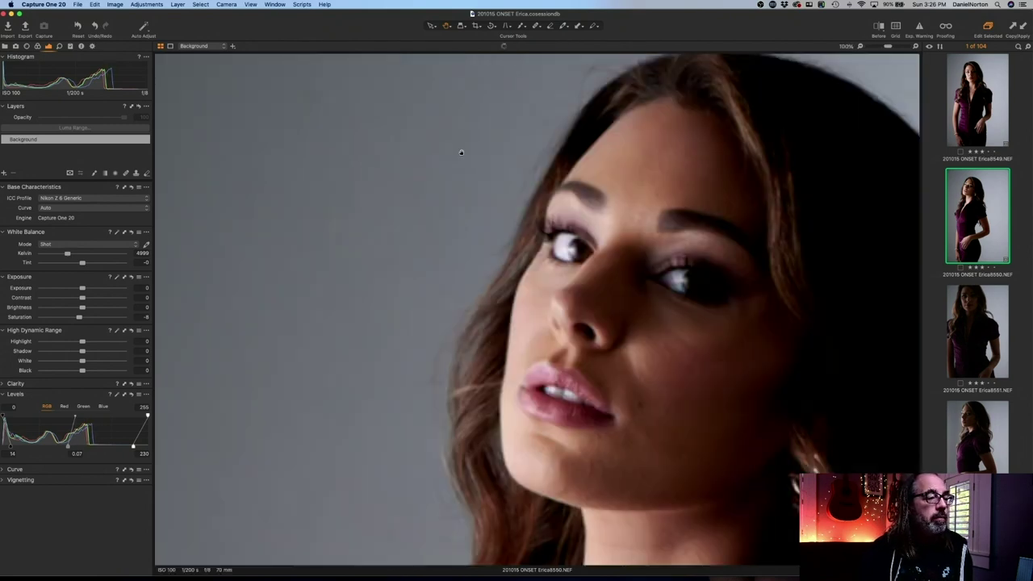
pyautogui.scroll(2, 711, 242)
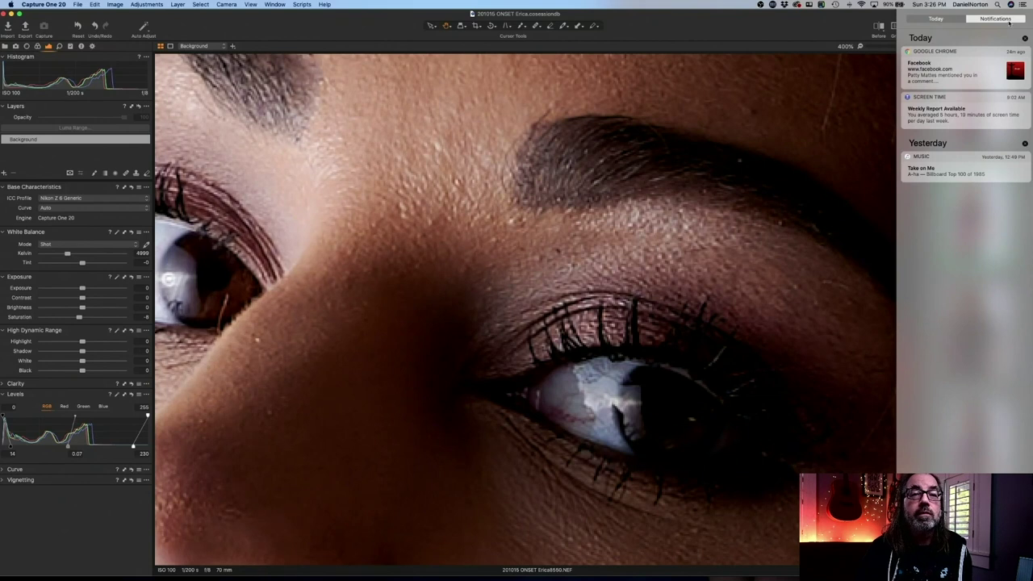
# - Dismiss the notifications panel and return to the full 8550 image
pyautogui.scroll(2, 1019, 48)
pyautogui.click(1019, 59)
pyautogui.scroll(-2, 968, 121)
pyautogui.click(889, 134)
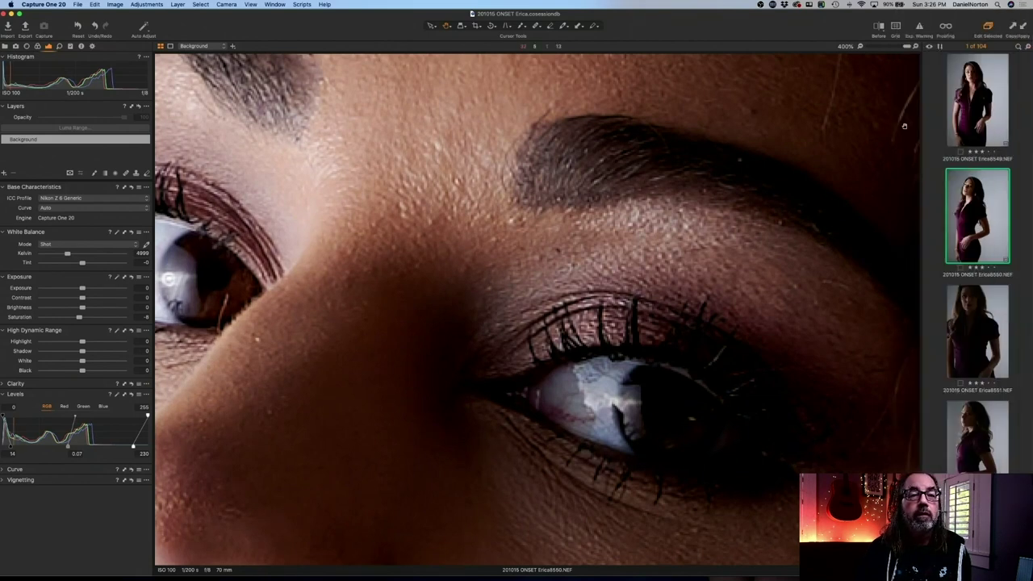
pyautogui.press('super+0')
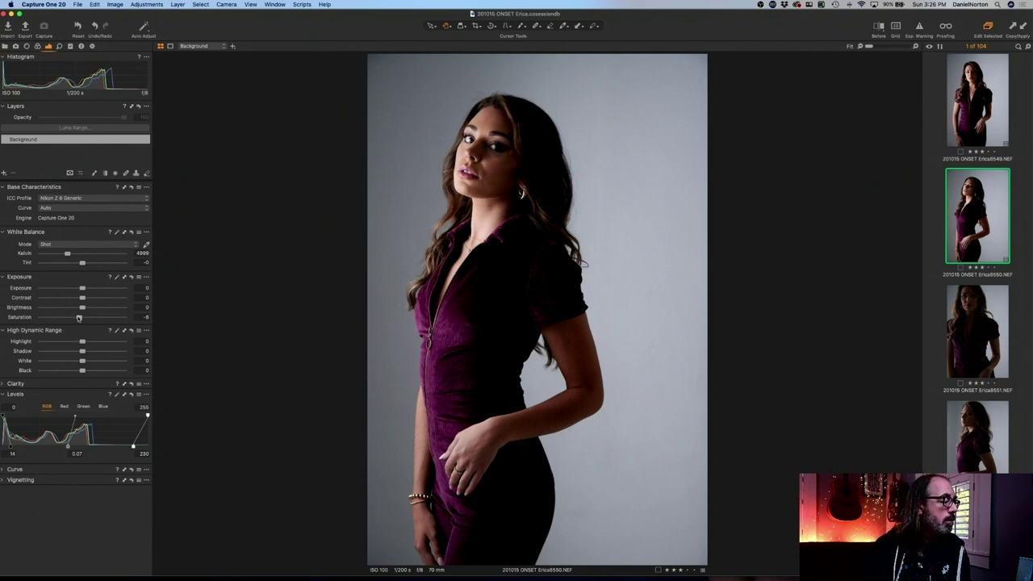
# - Lower the 8550 photo's saturation to -13 and set its RGB Levels midtone to 0.01
pyautogui.moveTo(78, 318); pyautogui.dragTo(77, 317)
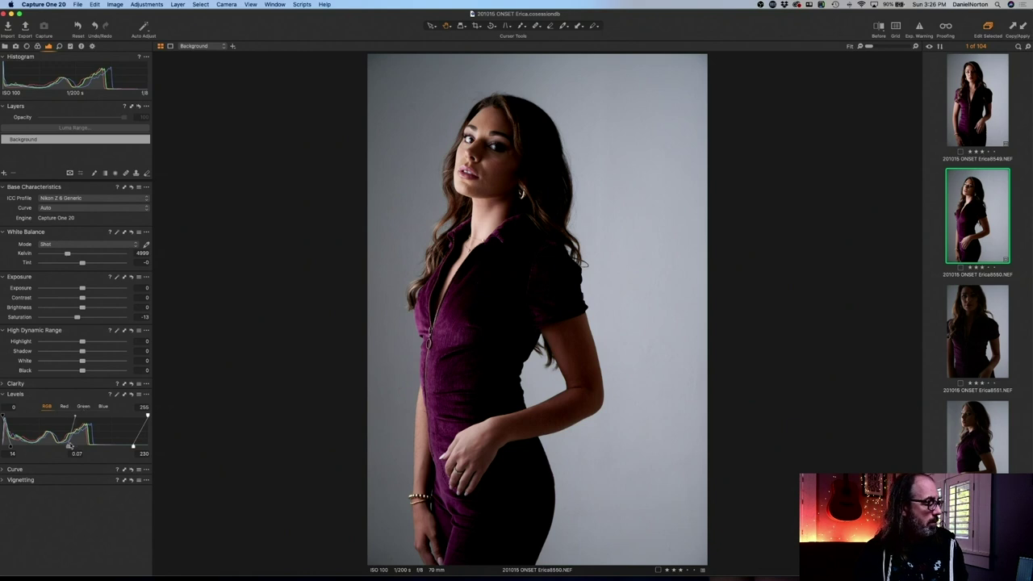
pyautogui.moveTo(70, 446); pyautogui.dragTo(74, 444)
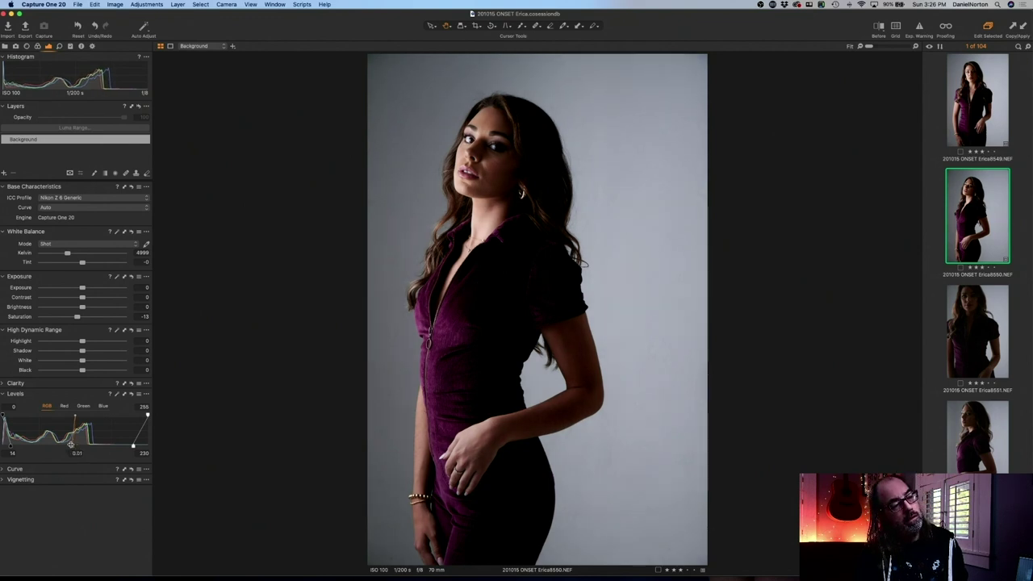
pyautogui.moveTo(73, 445); pyautogui.dragTo(70, 444)
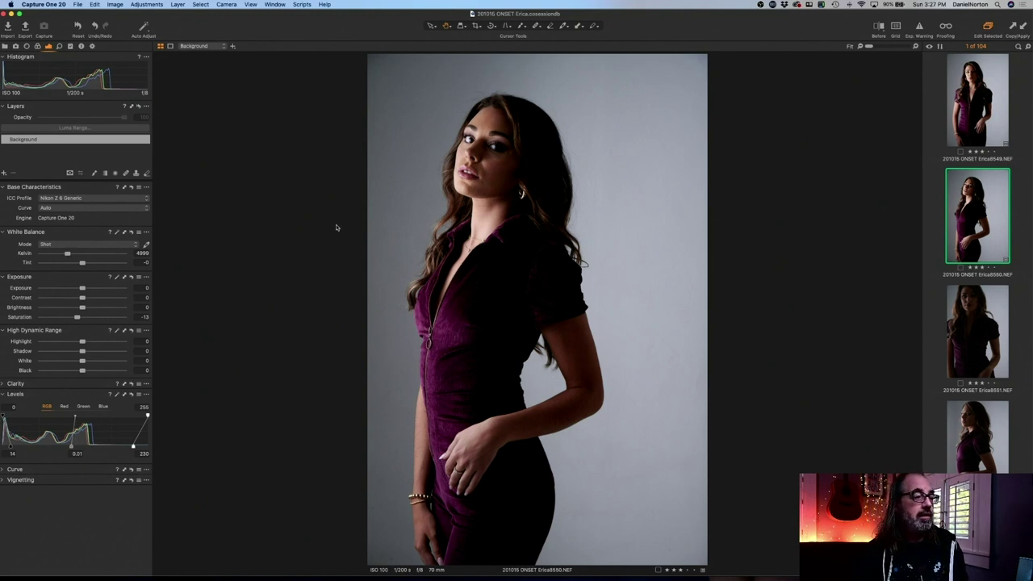
pyautogui.press('z')
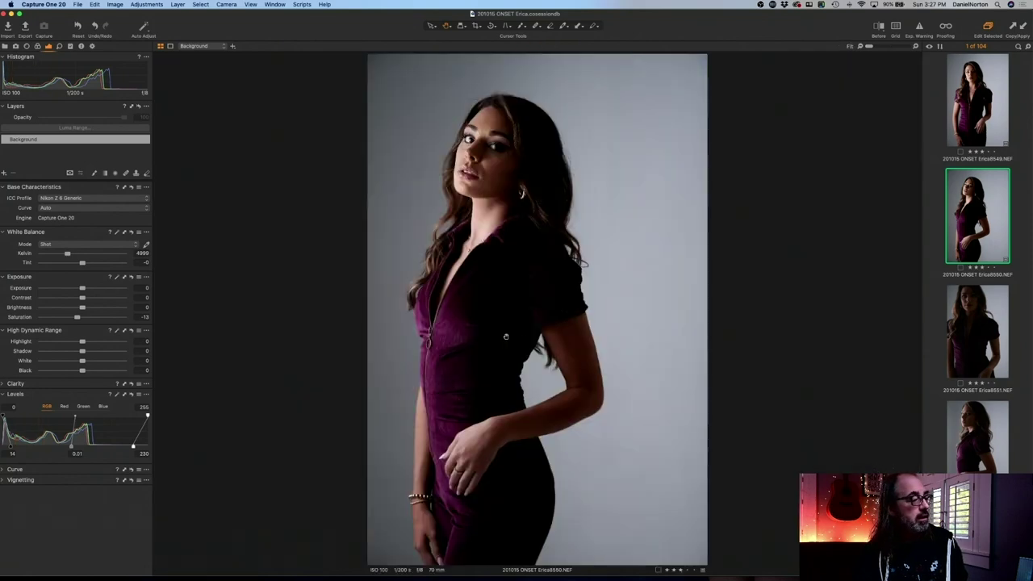
pyautogui.click(506, 336)
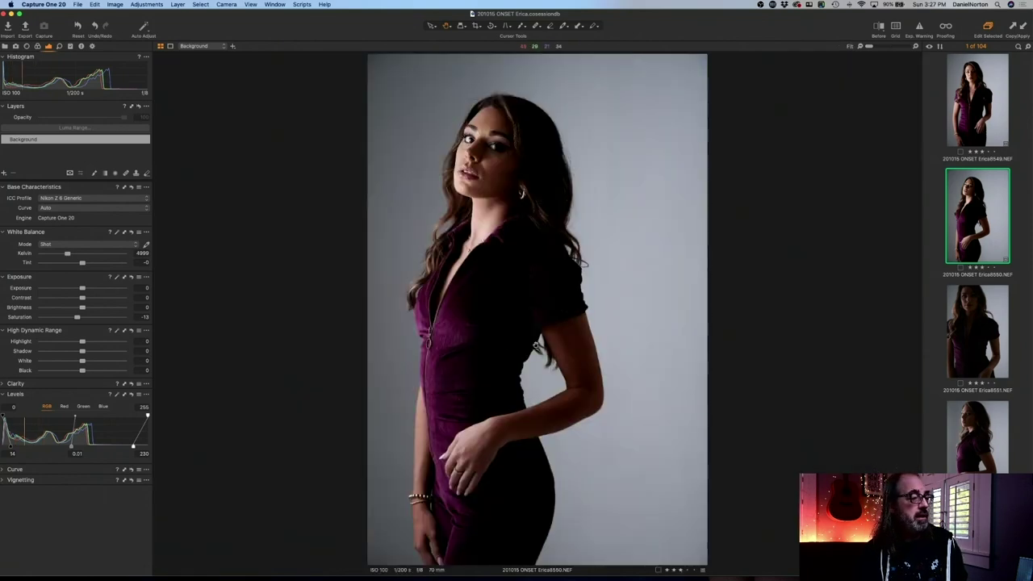
# - Delete the underexposed 8551 NEF photo from the shoot
pyautogui.press('Right')
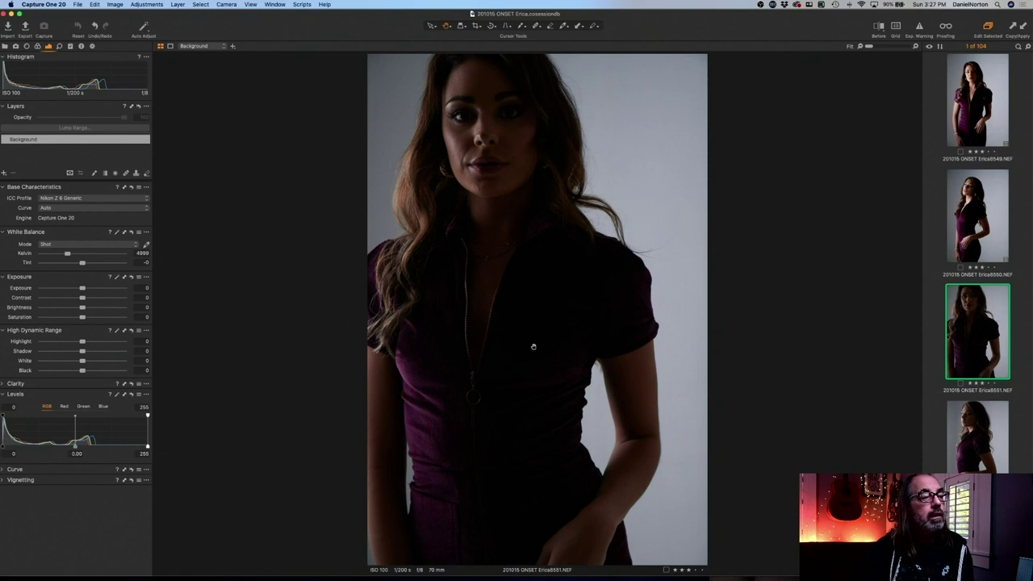
pyautogui.press('Delete')
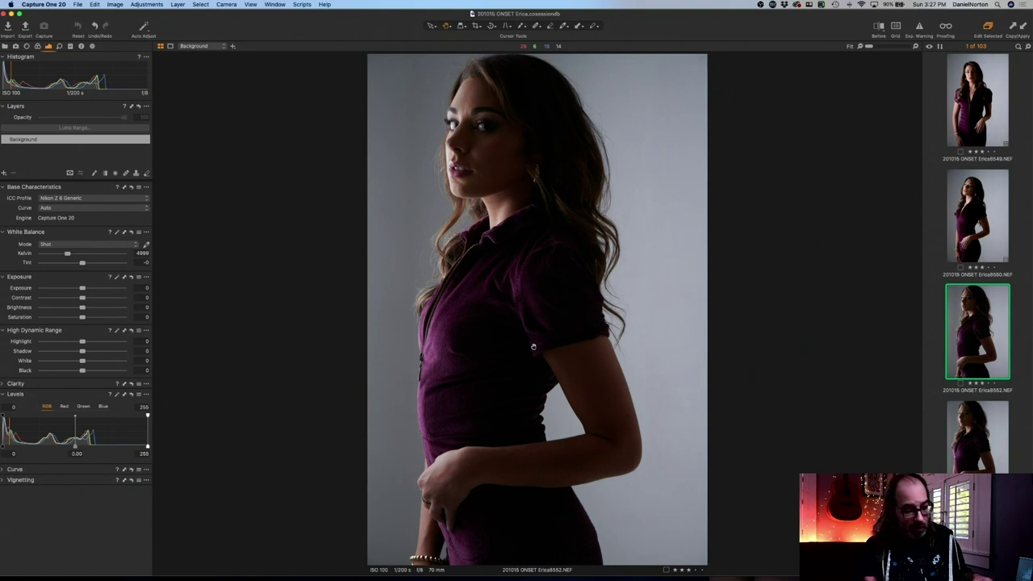
# - Apply the first photo's adjustments to the 8552 NEF photo and inspect the model's face up close
pyautogui.press('super+shift+v')
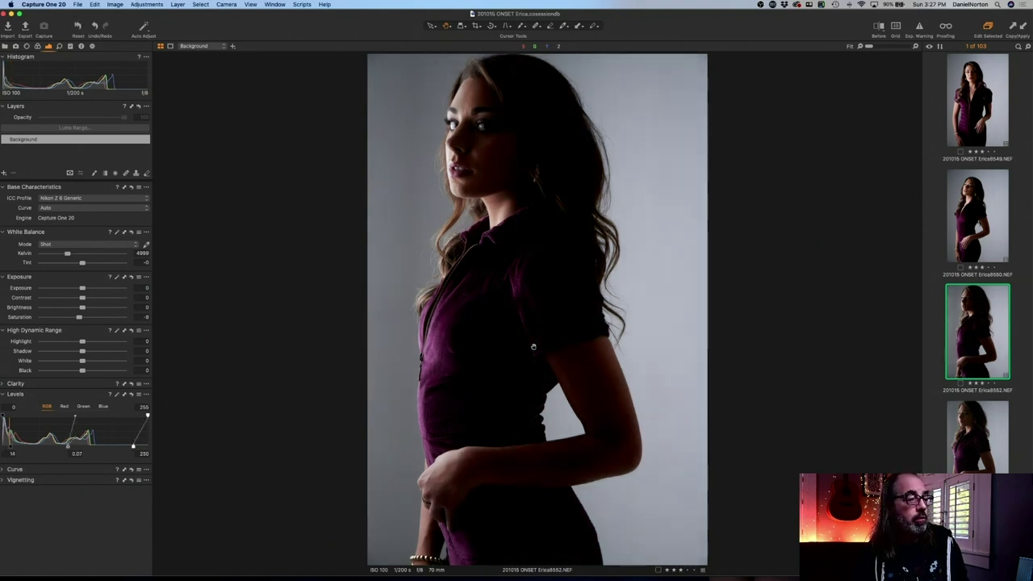
pyautogui.scroll(5, 532, 347)
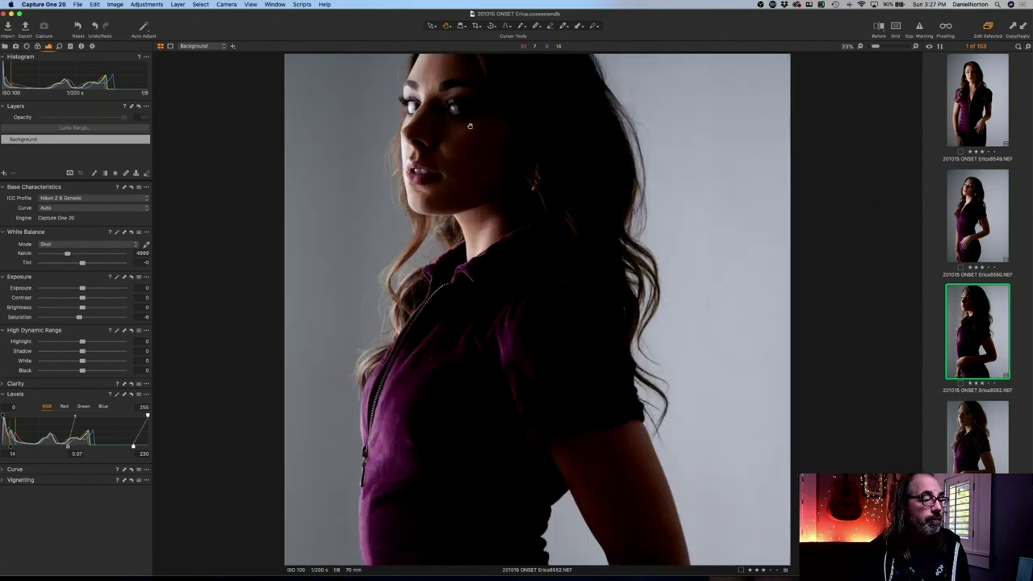
pyautogui.scroll(-2, 432, 269)
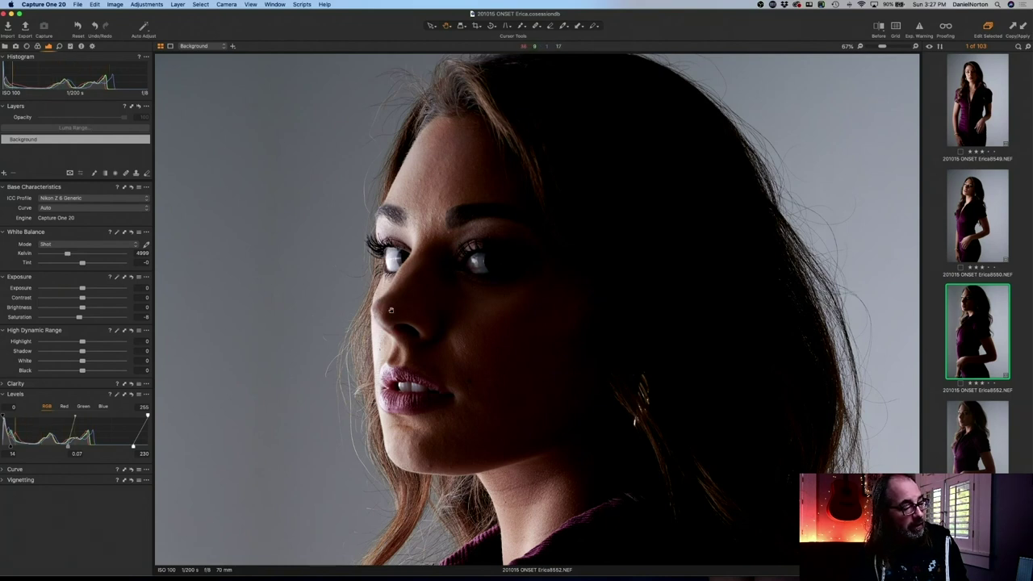
pyautogui.press('super+0')
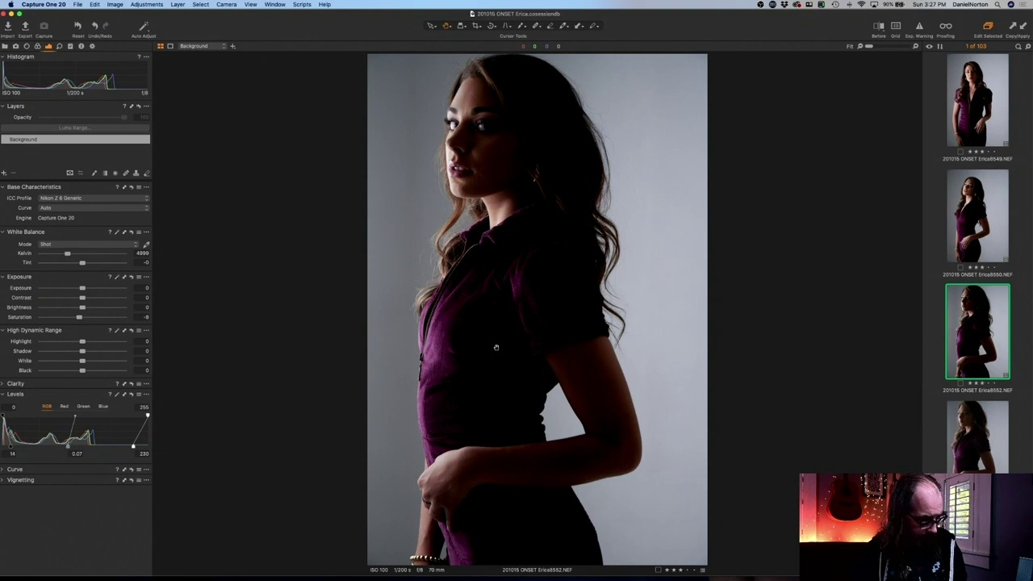
# - Apply the copied adjustments to the 8553 NEF photo, setting its Levels shadow input to about 8 and midtone to 0.06
pyautogui.press('Down')
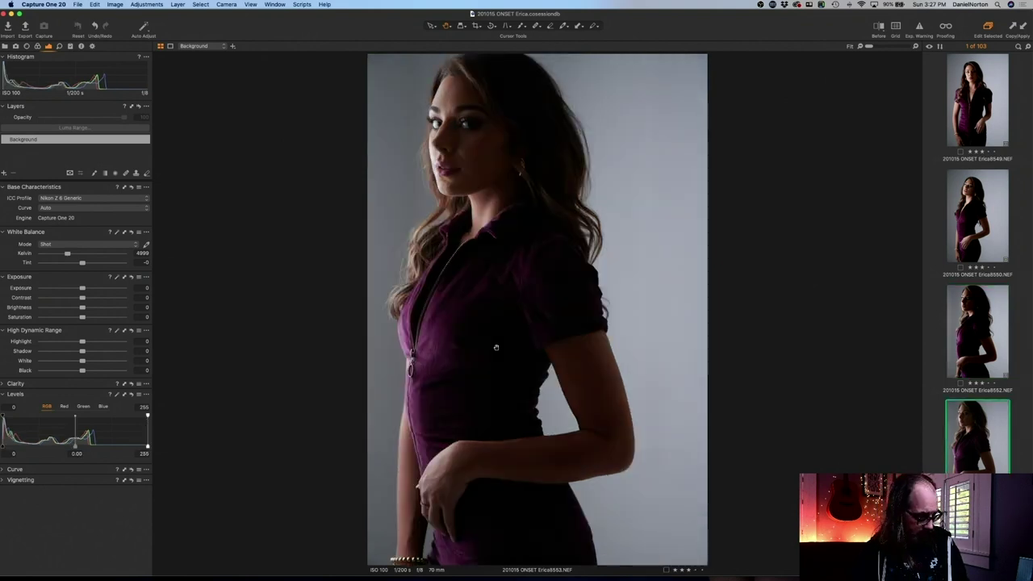
pyautogui.press('super+shift+v')
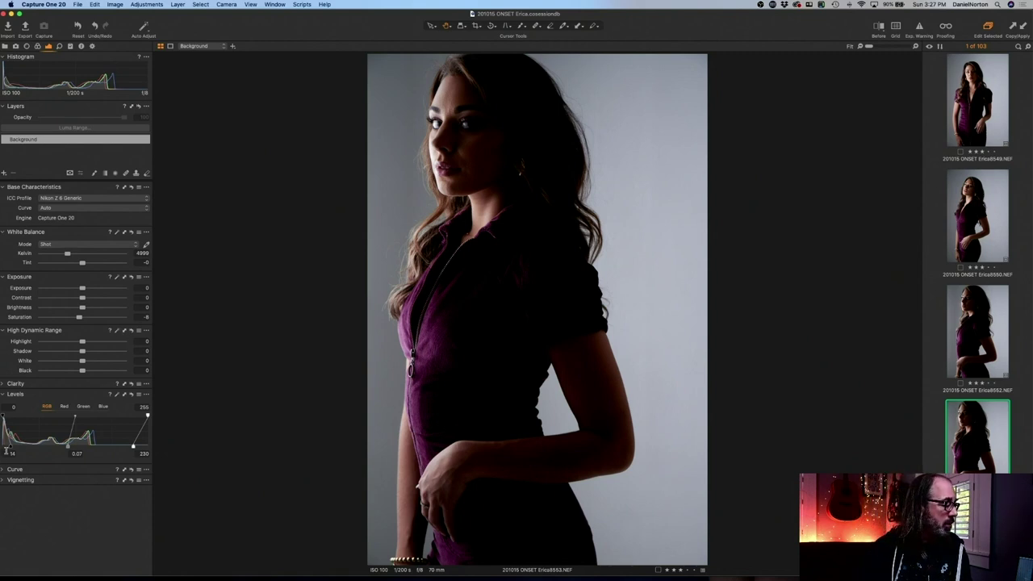
pyautogui.moveTo(10, 449); pyautogui.dragTo(6, 445)
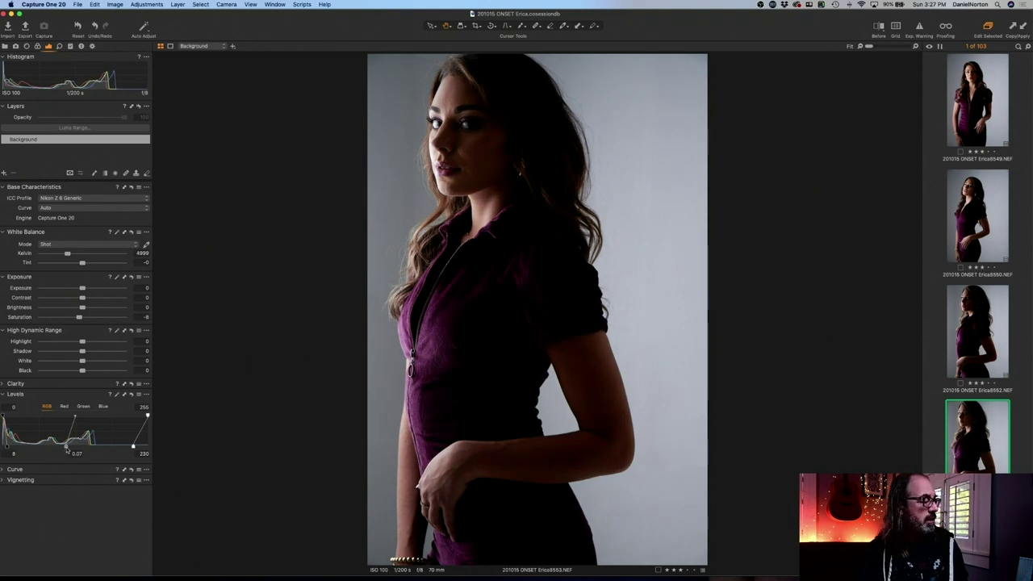
pyautogui.moveTo(65, 447); pyautogui.dragTo(66, 447)
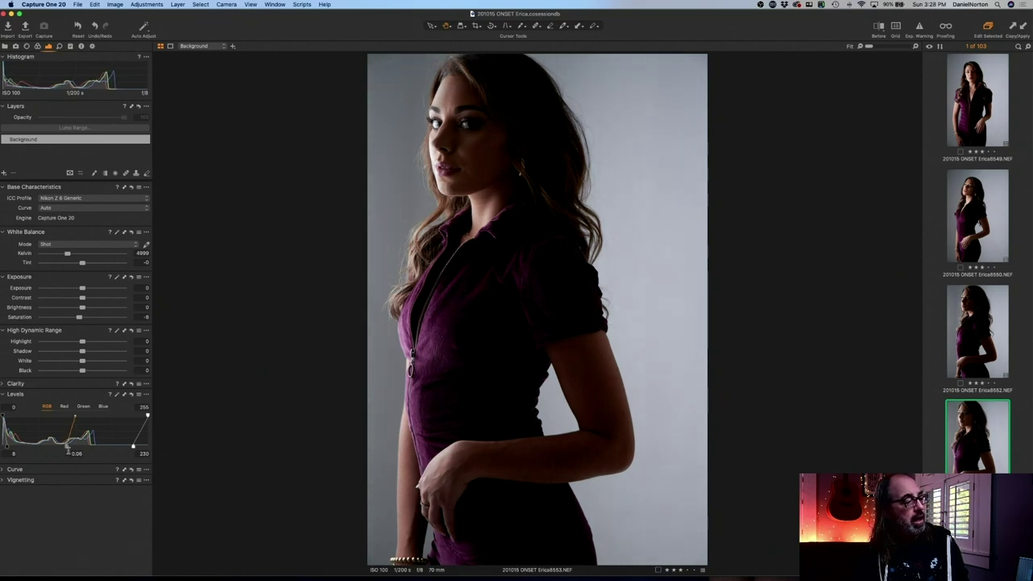
# - Compare the 8553 photo's Levels highlight input at 255, set it to about 236, and check the skin highlights up close
pyautogui.moveTo(133, 446); pyautogui.dragTo(153, 447)
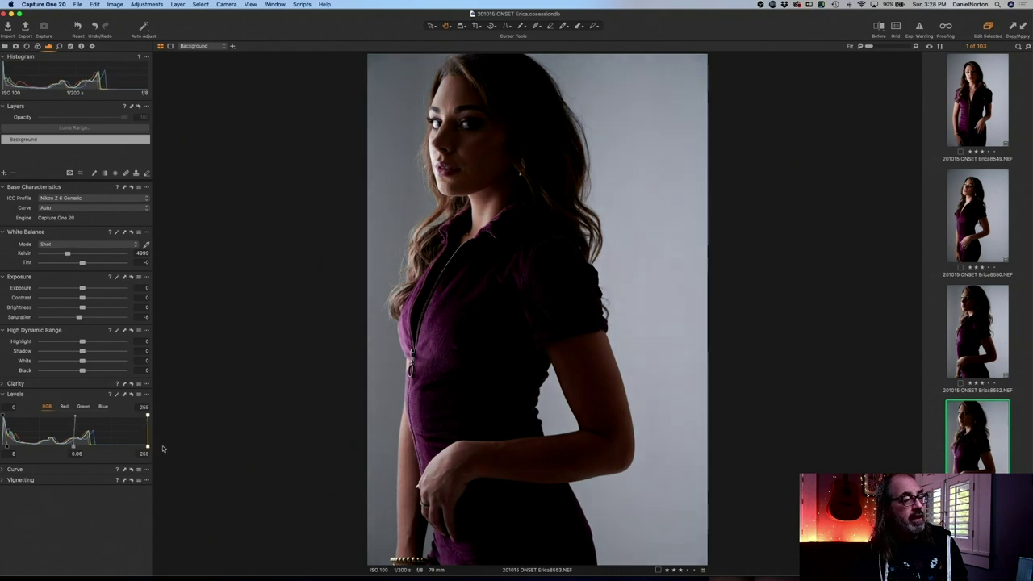
pyautogui.moveTo(147, 447)
pyautogui.mouseDown()
pyautogui.moveTo(109, 447)
pyautogui.moveTo(137, 447)
pyautogui.mouseUp()
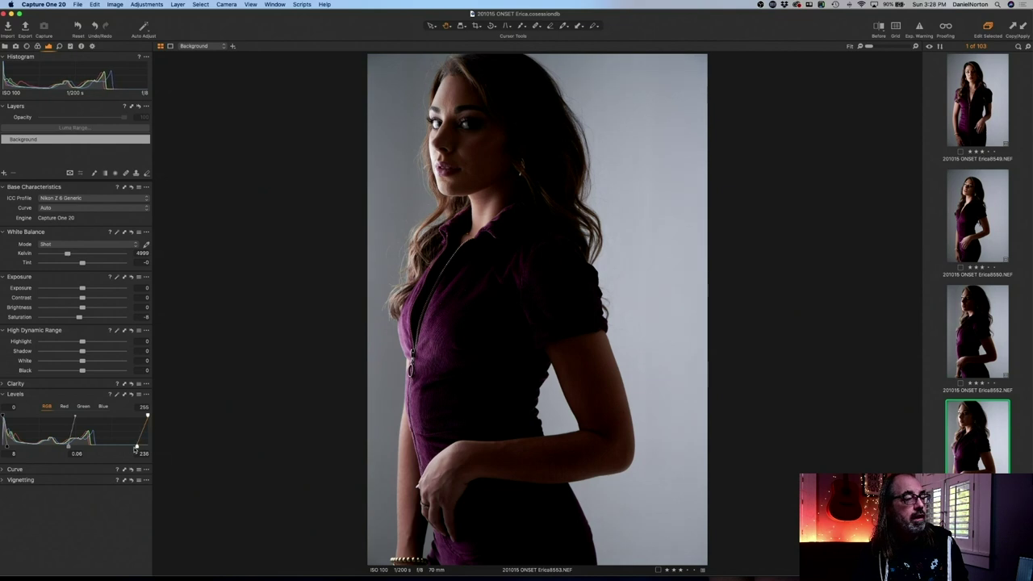
pyautogui.click(444, 173)
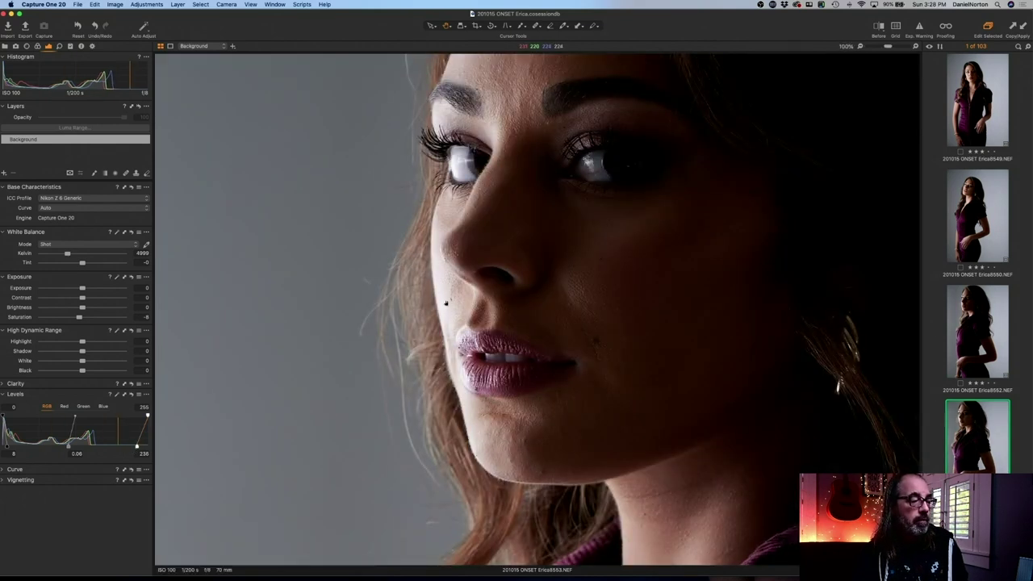
pyautogui.scroll(3, 420, 250)
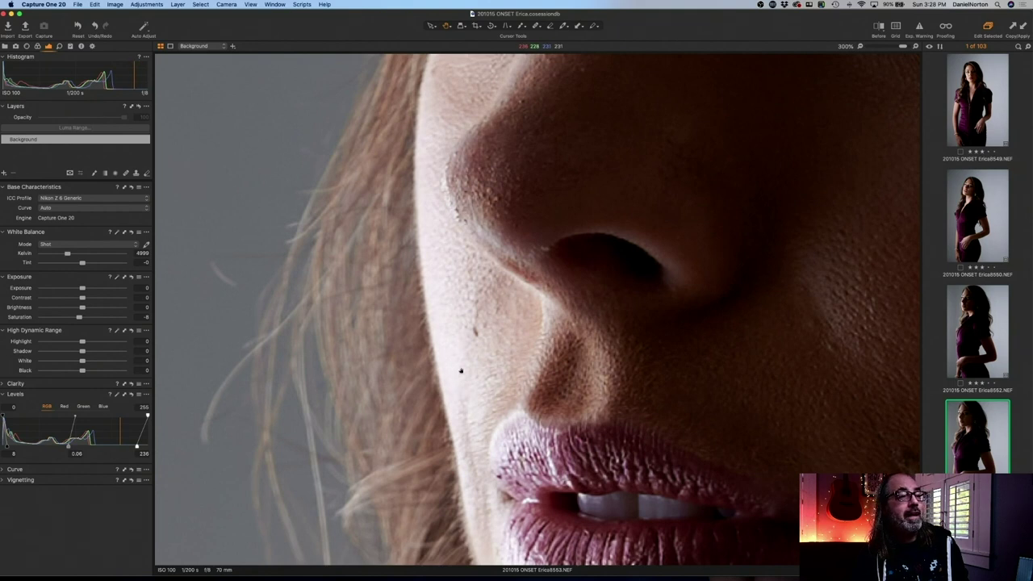
pyautogui.scroll(-3, 465, 353)
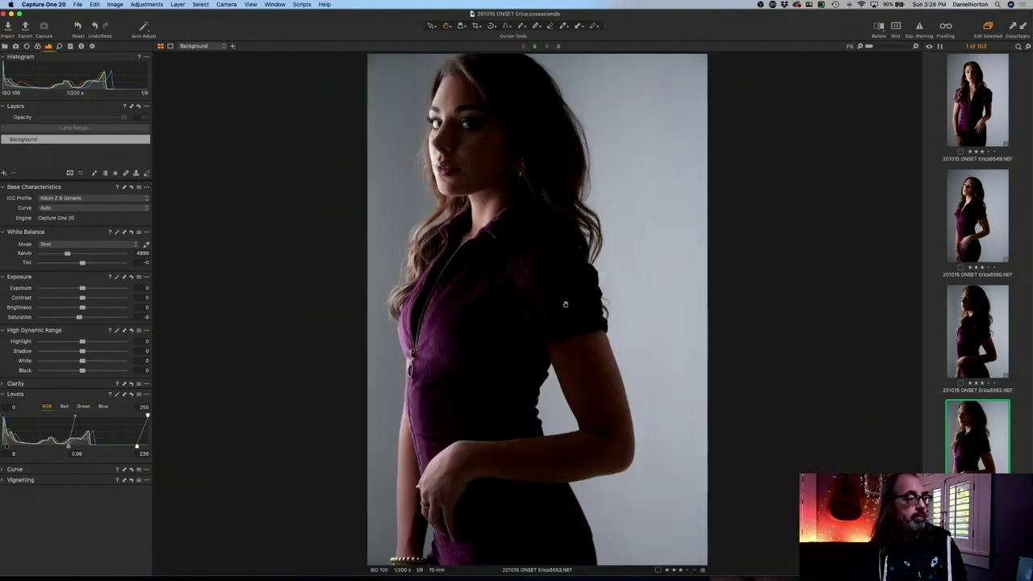
# - Apply the copied adjustments to the 8554 NEF photo and inspect the model's face up close
pyautogui.press('Right')
pyautogui.press('Left')
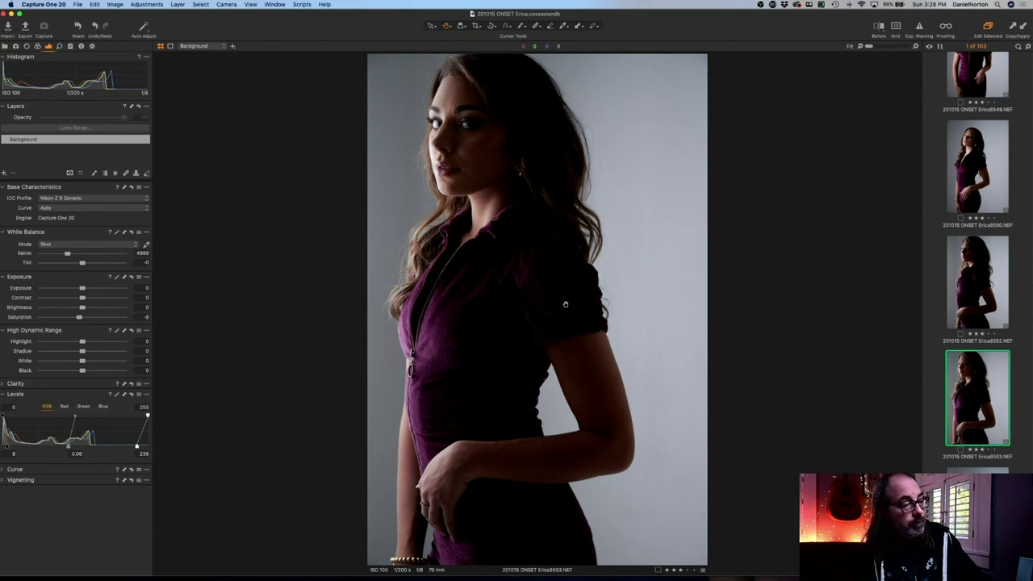
pyautogui.press('Down')
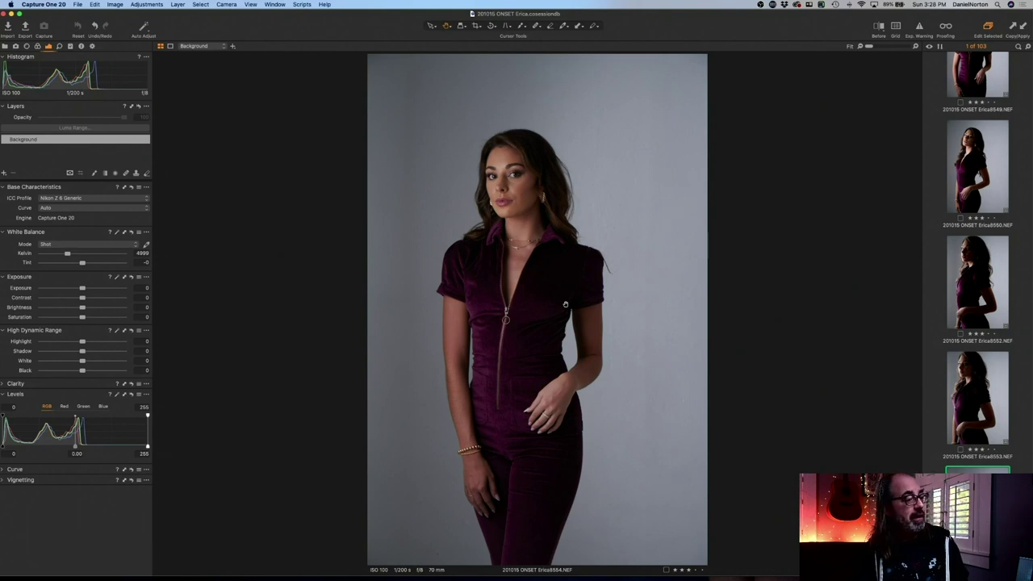
pyautogui.press('super+shift+z')
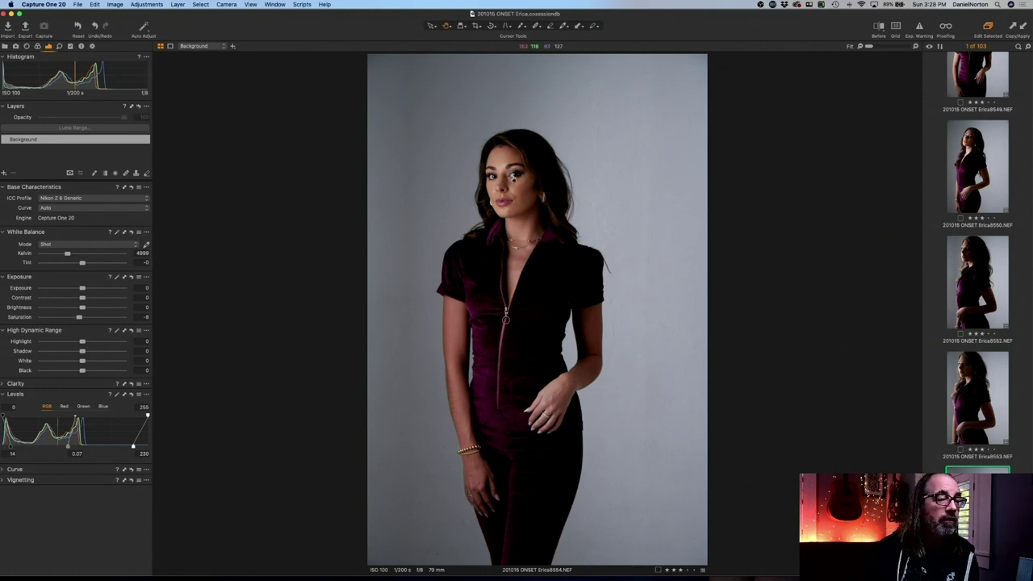
pyautogui.click(514, 179)
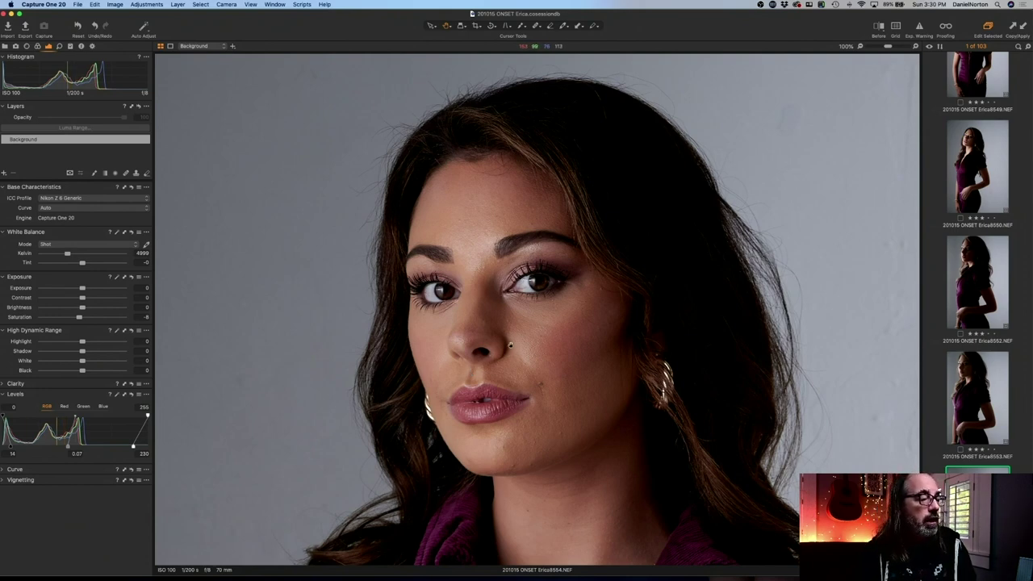
# - Set the 8554 photo's Levels highlight input to 203 and shadow input to 15, and check the jumpsuit's dark areas up close
pyautogui.moveTo(133, 446); pyautogui.dragTo(115, 445)
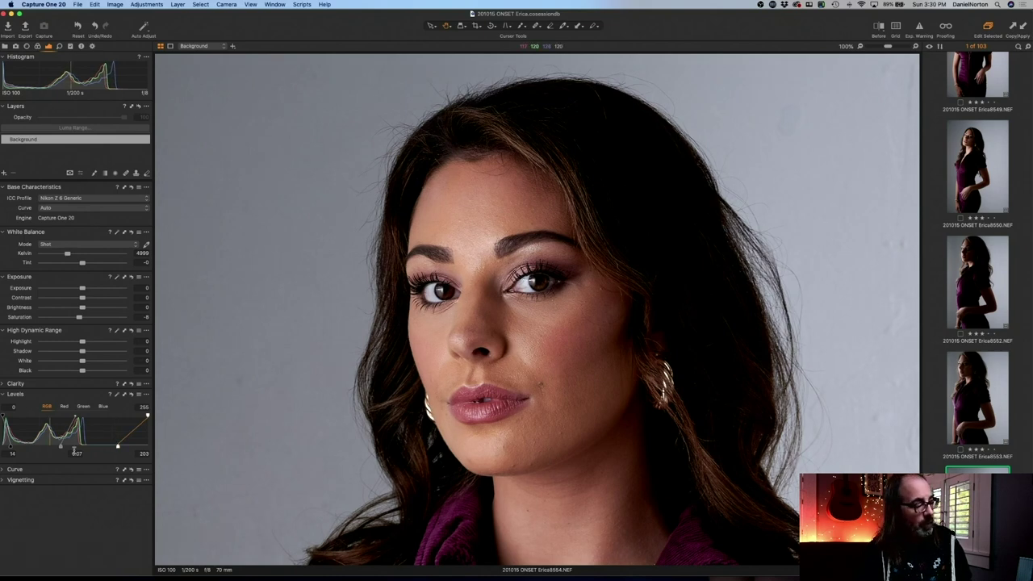
pyautogui.moveTo(60, 448); pyautogui.dragTo(11, 447)
pyautogui.click(532, 348)
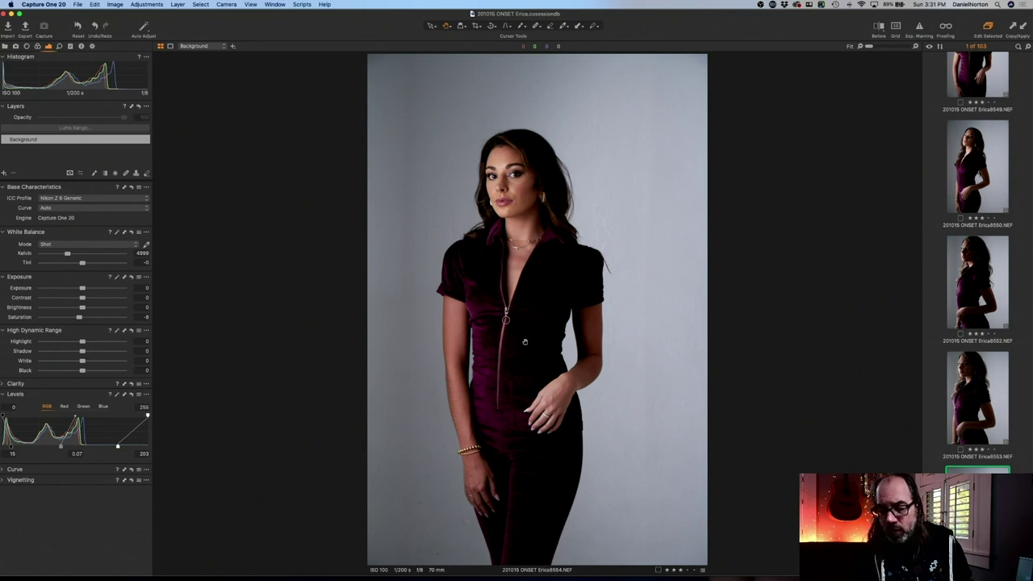
pyautogui.click(481, 271)
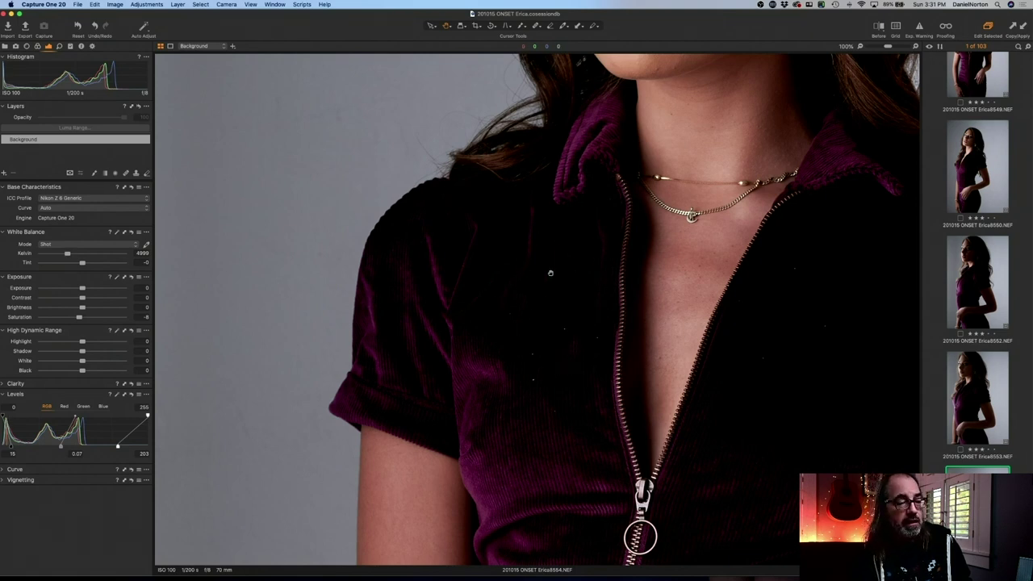
pyautogui.click(583, 314)
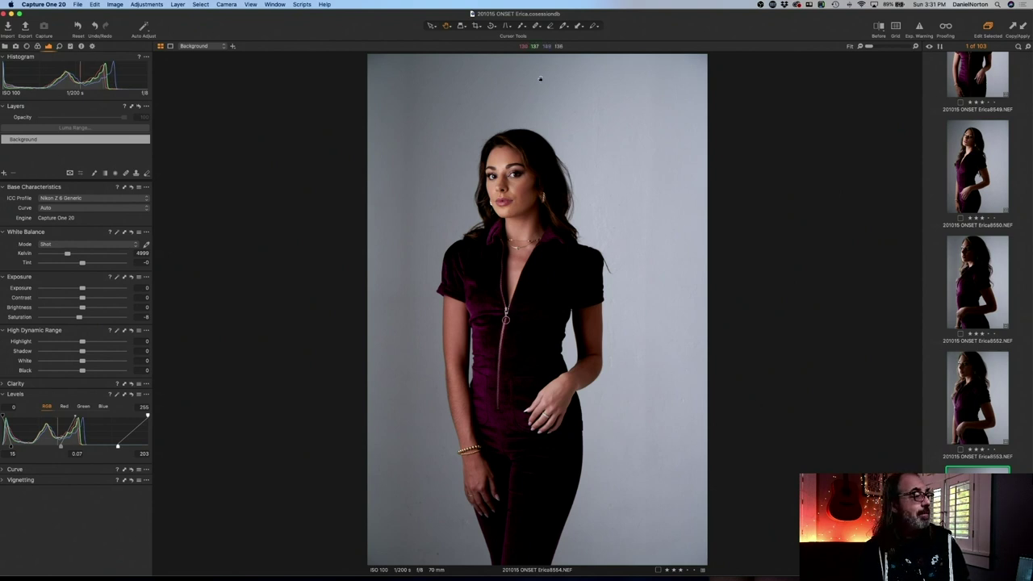
# - Crop the 8554 photo to trim the empty background above the model's head and along the right side
pyautogui.scroll(1, 540, 79)
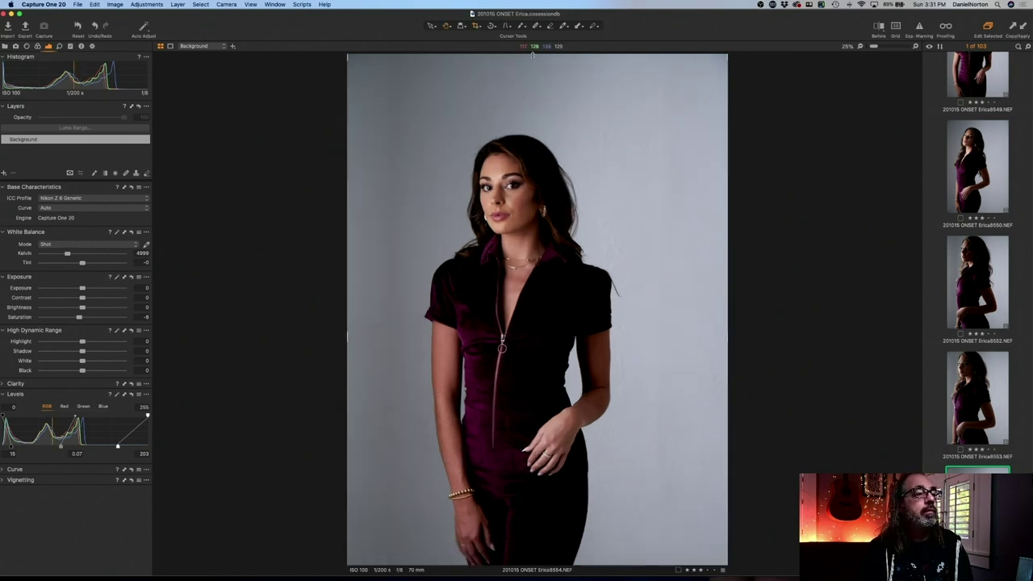
pyautogui.press('c')
pyautogui.moveTo(532, 54); pyautogui.dragTo(534, 125)
pyautogui.scroll(-1, 710, 375)
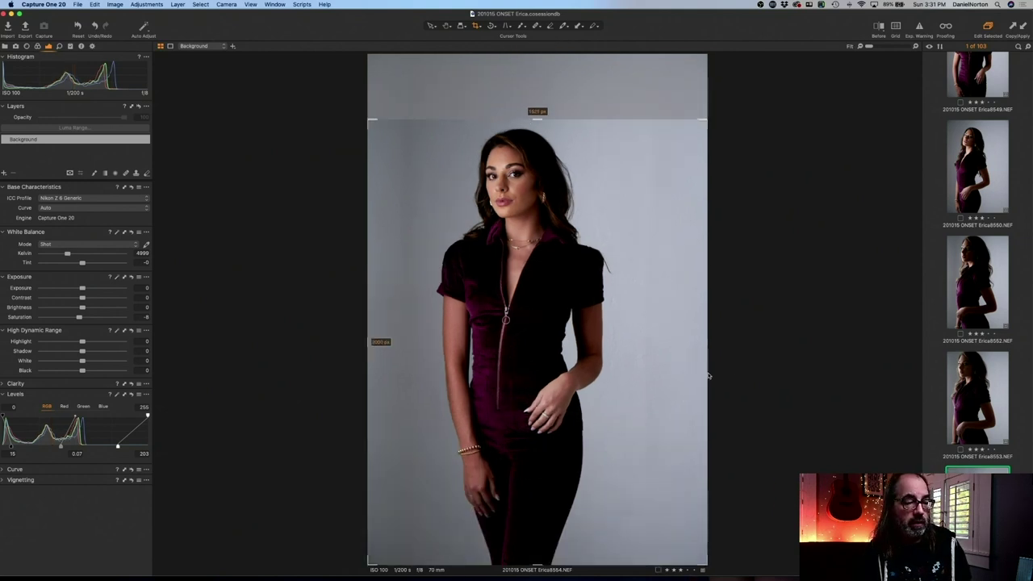
pyautogui.moveTo(707, 346); pyautogui.dragTo(663, 343)
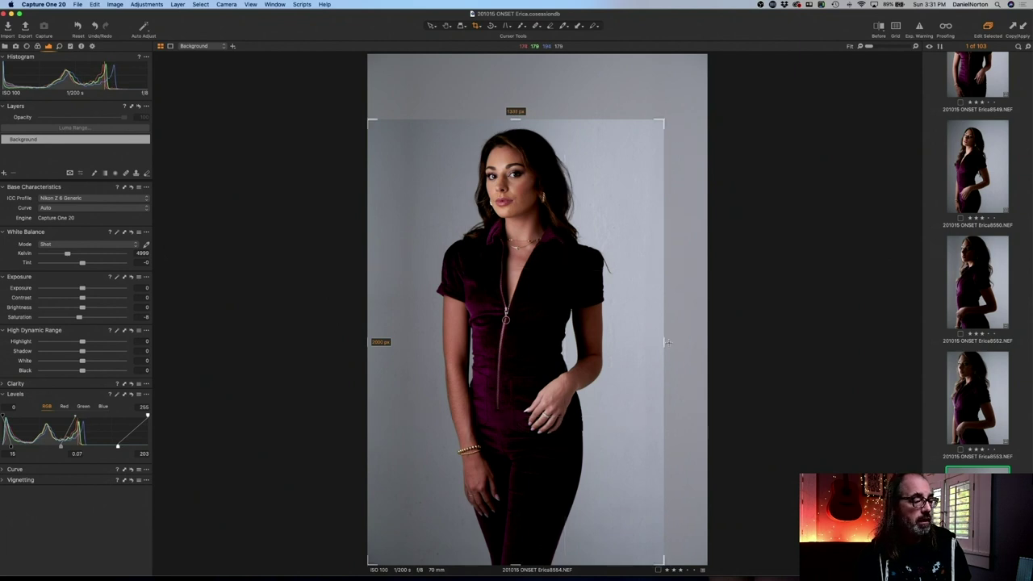
pyautogui.click(450, 28)
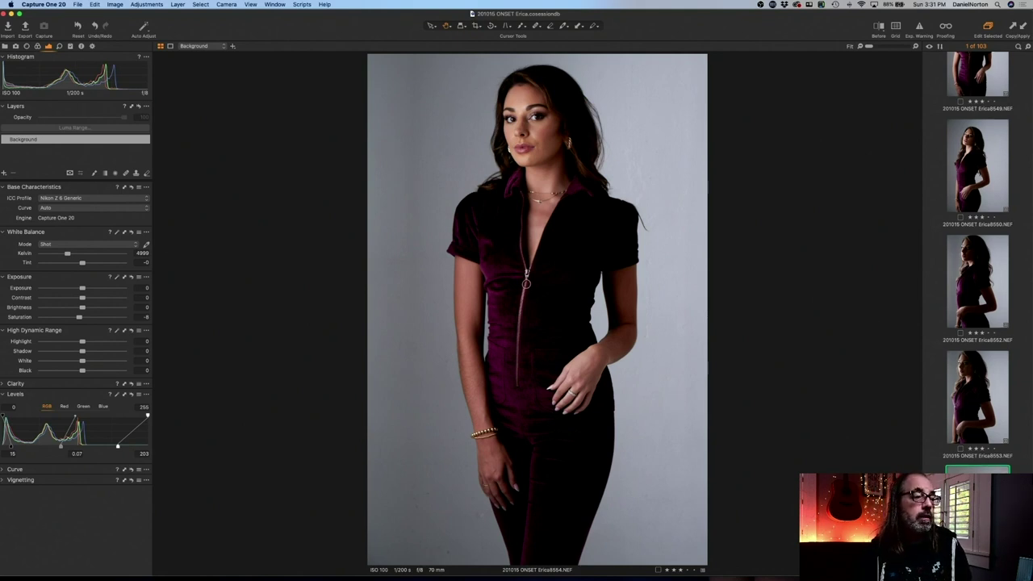
# - Copy the 8554 photo's saturation and Levels adjustments without its crop and apply them to the 8555 photo
pyautogui.press('Down')
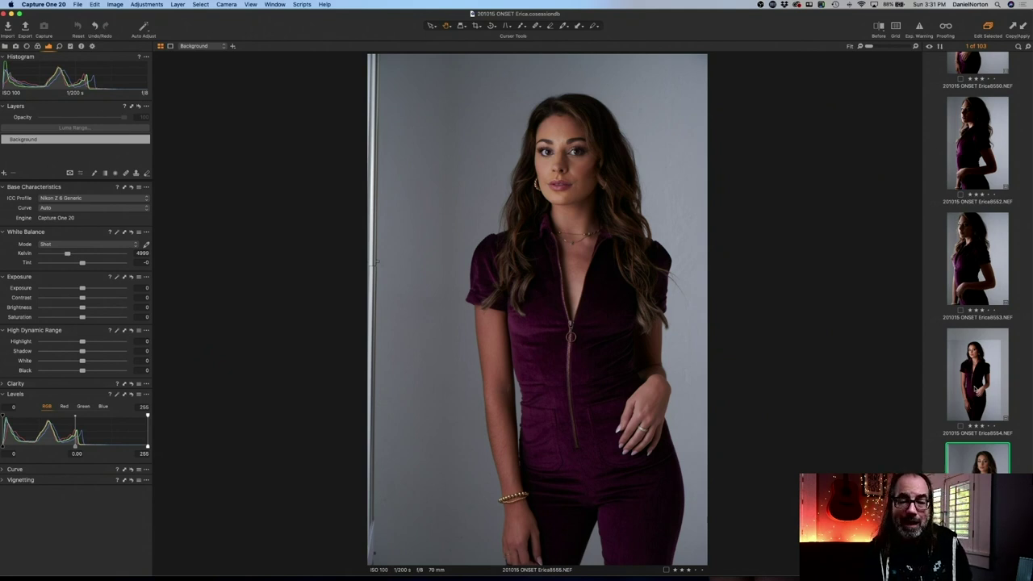
pyautogui.click(980, 396)
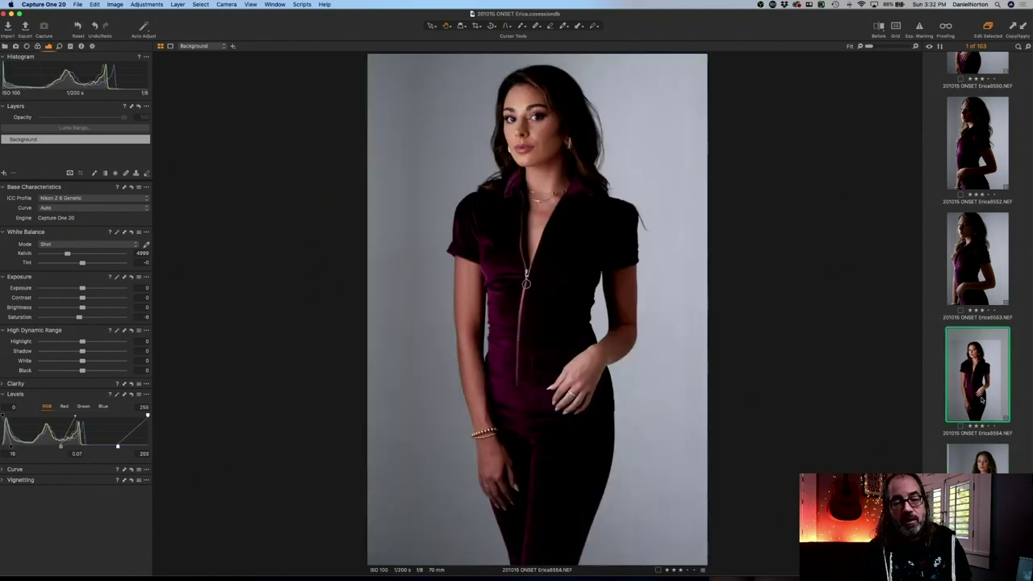
pyautogui.hotkey('shift', 'Down')
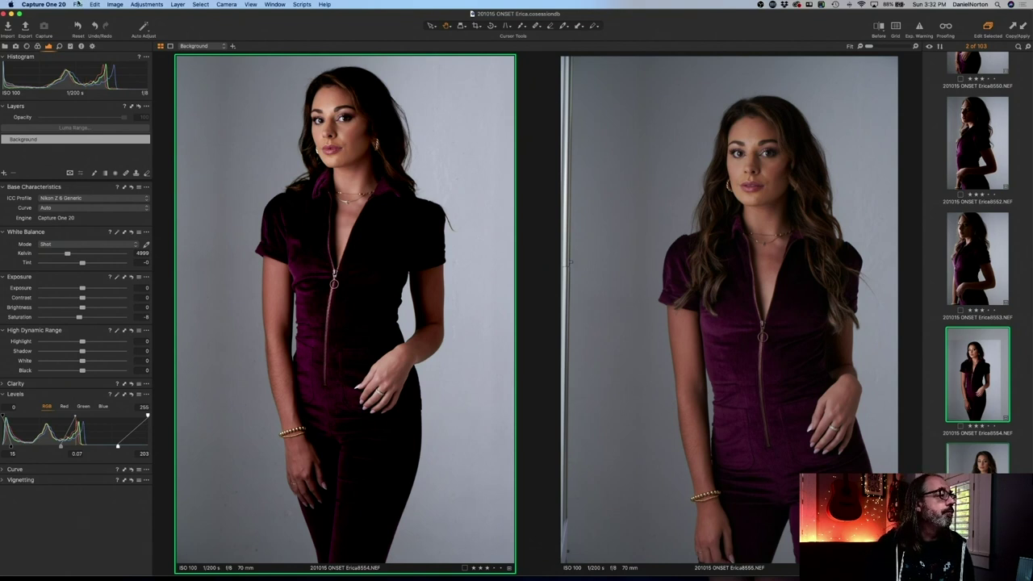
pyautogui.click(116, 5)
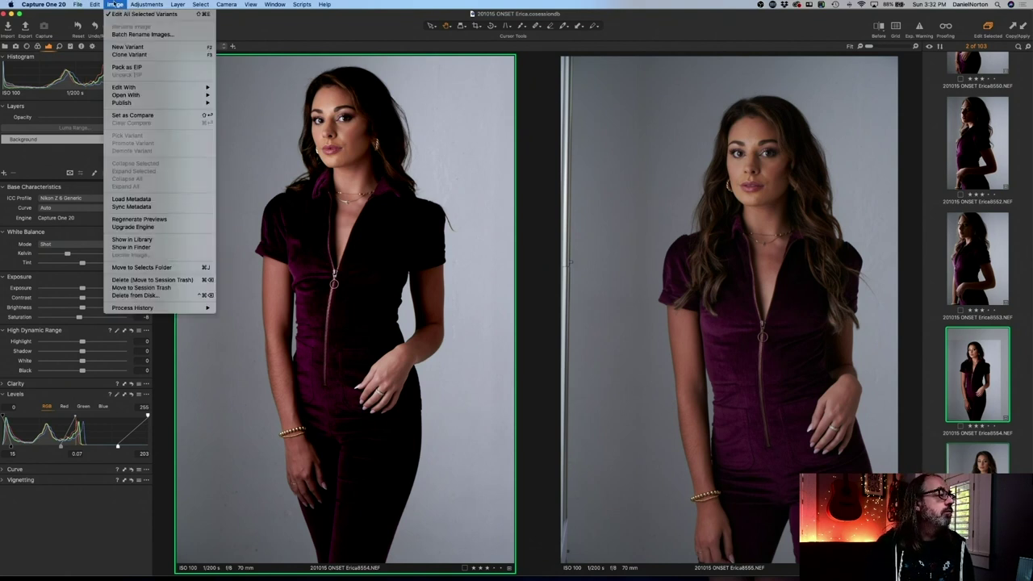
pyautogui.moveTo(145, 5)
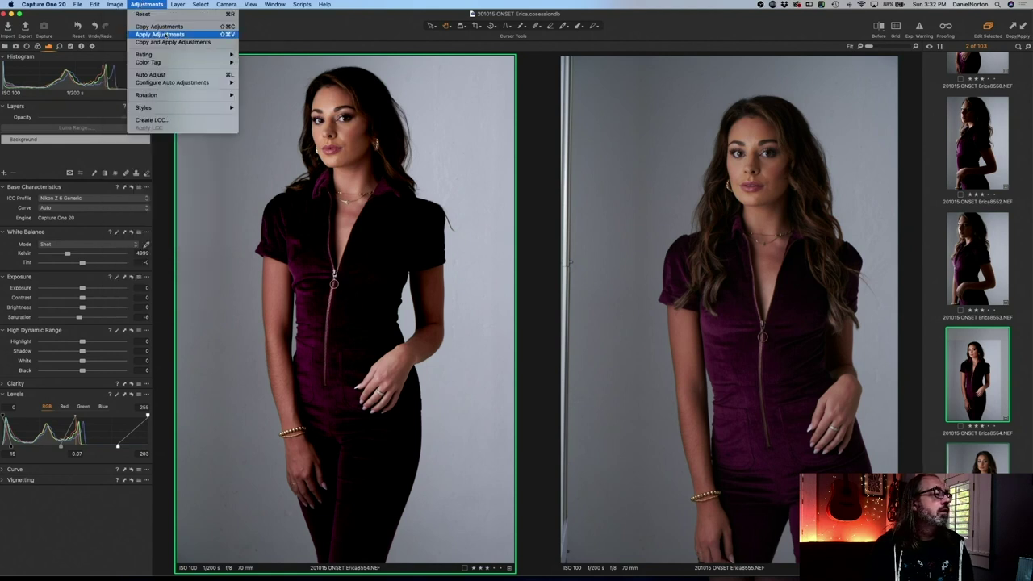
pyautogui.click(165, 42)
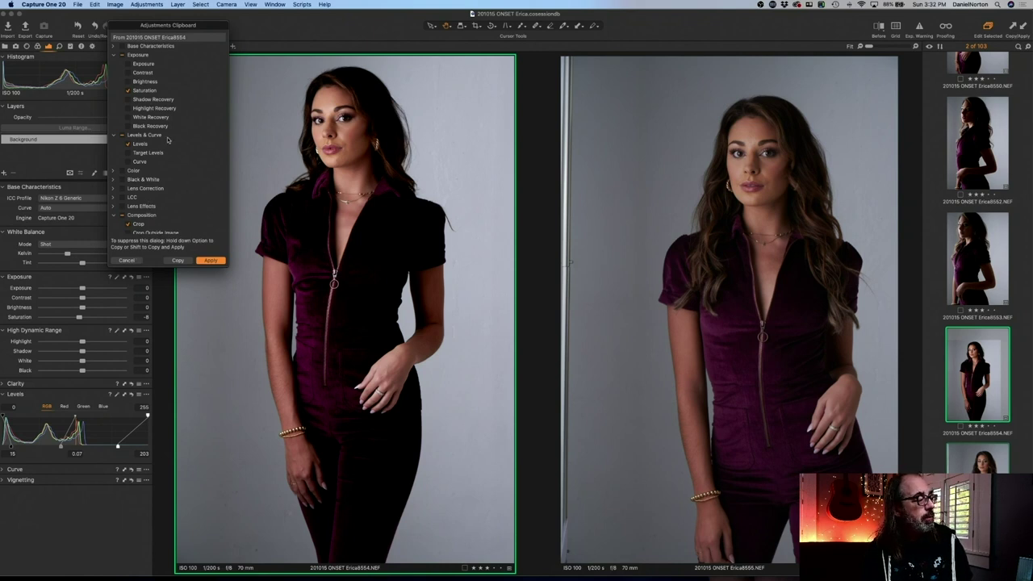
pyautogui.click(207, 260)
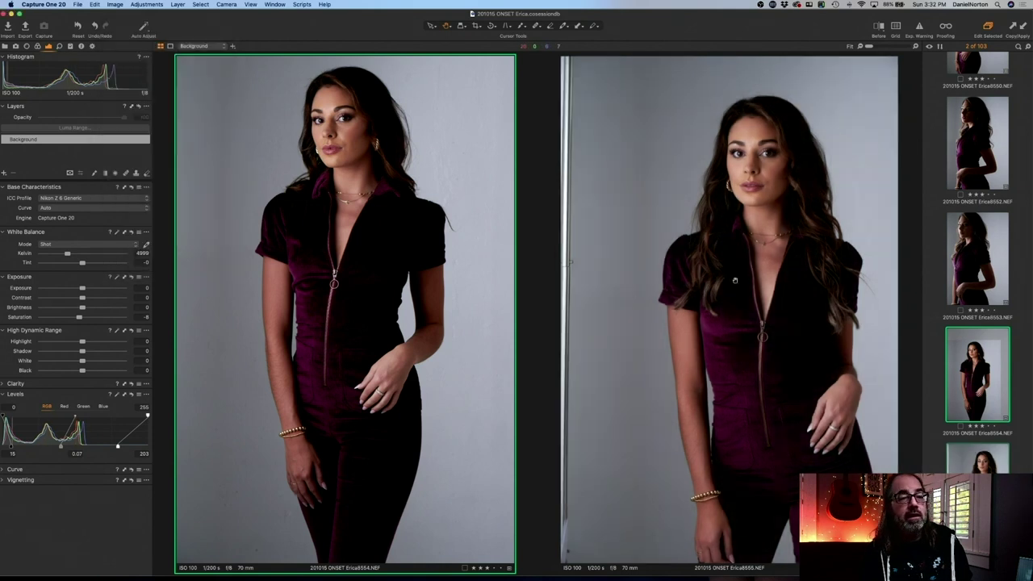
# - Crop the 8555 photo to remove the bright strip along its left edge and some background above the head
pyautogui.click(939, 454)
pyautogui.scroll(-1, 961, 404)
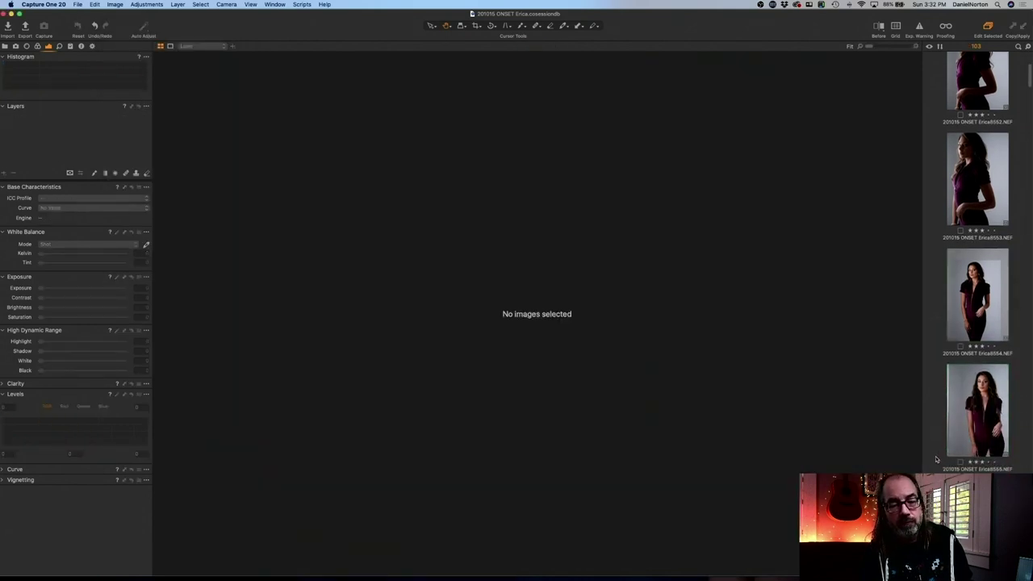
pyautogui.click(963, 440)
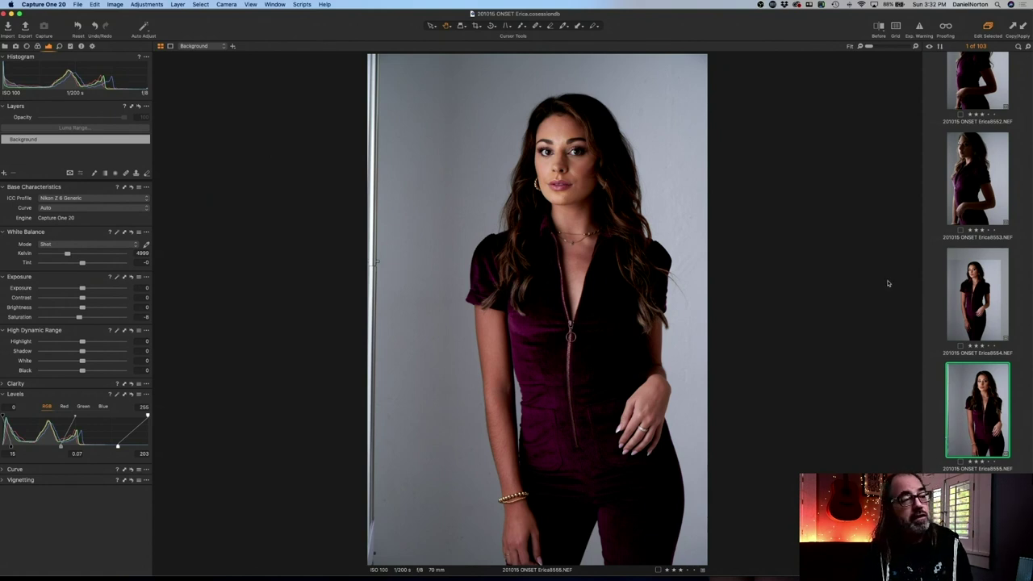
pyautogui.click(477, 27)
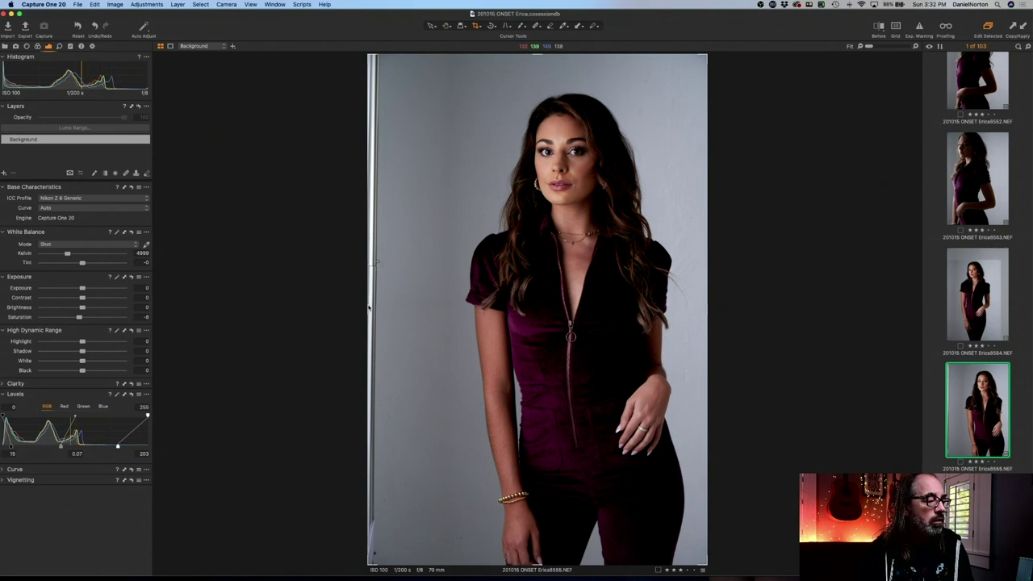
pyautogui.moveTo(370, 307); pyautogui.dragTo(386, 308)
pyautogui.moveTo(547, 59); pyautogui.dragTo(547, 77)
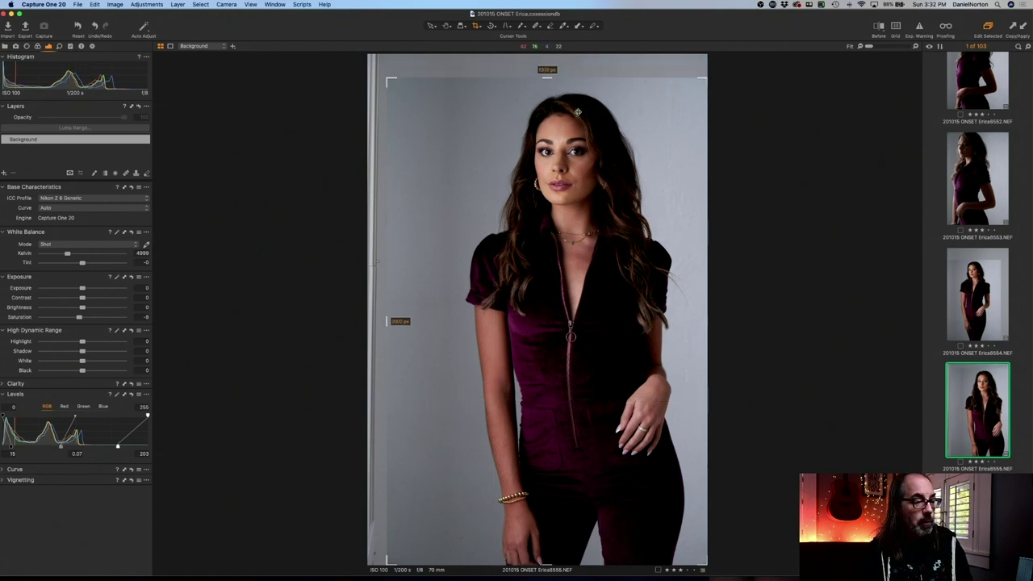
pyautogui.click(447, 26)
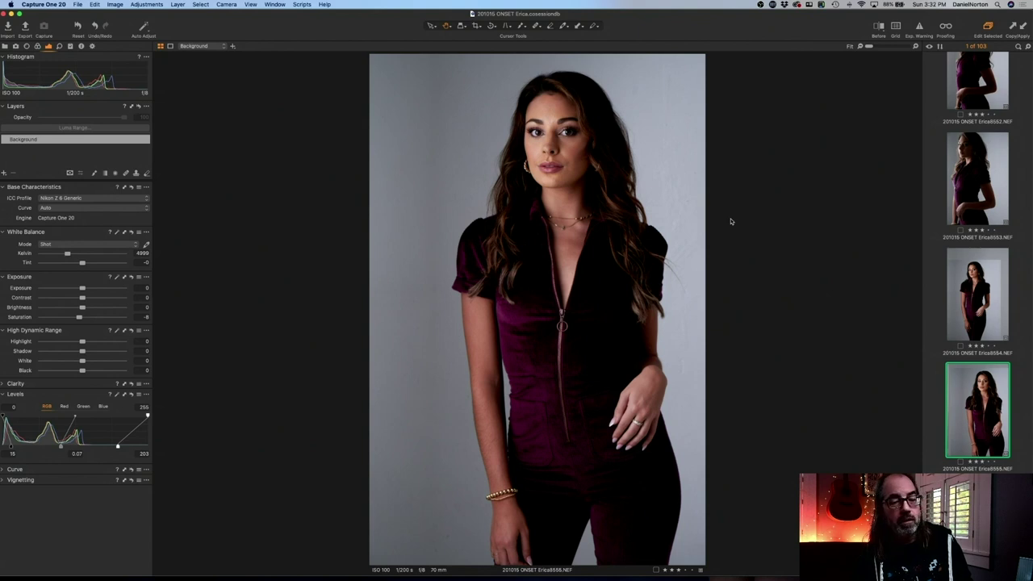
# - Apply the copied saturation and Levels adjustments to the 8556, 8557, 8558 and 8559 NEF photos
pyautogui.press('Right')
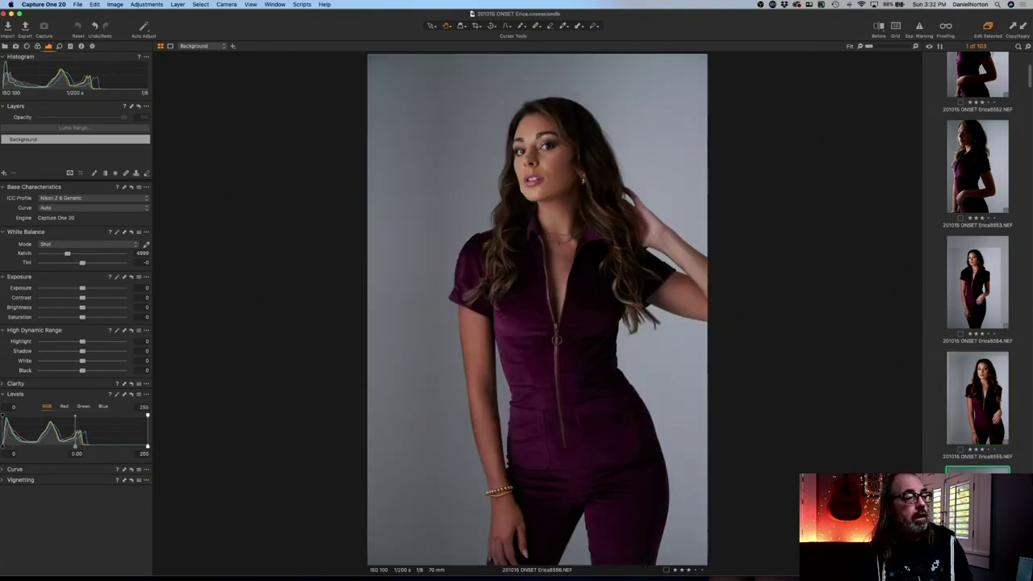
pyautogui.press('super+shift+v')
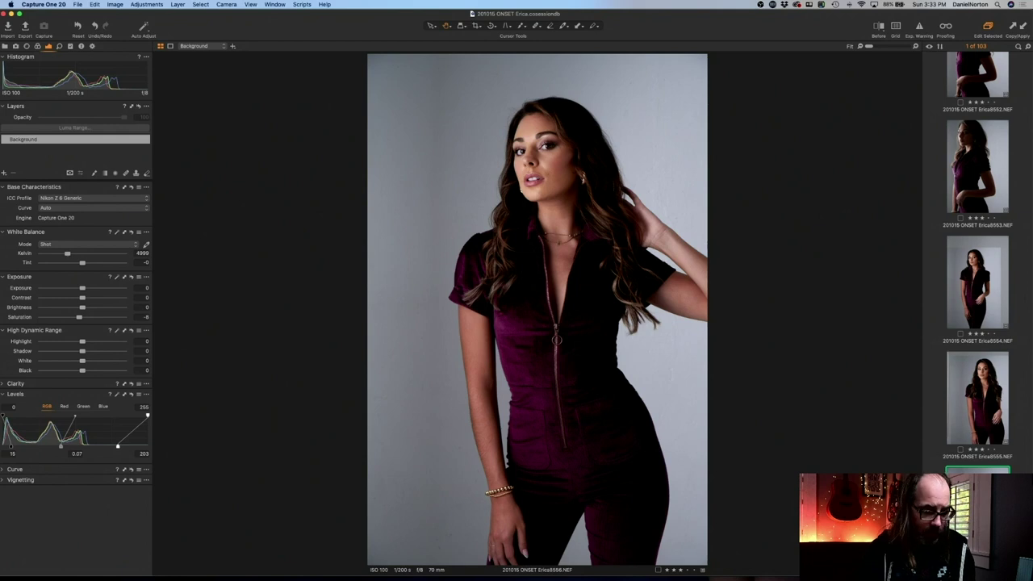
pyautogui.press('Right')
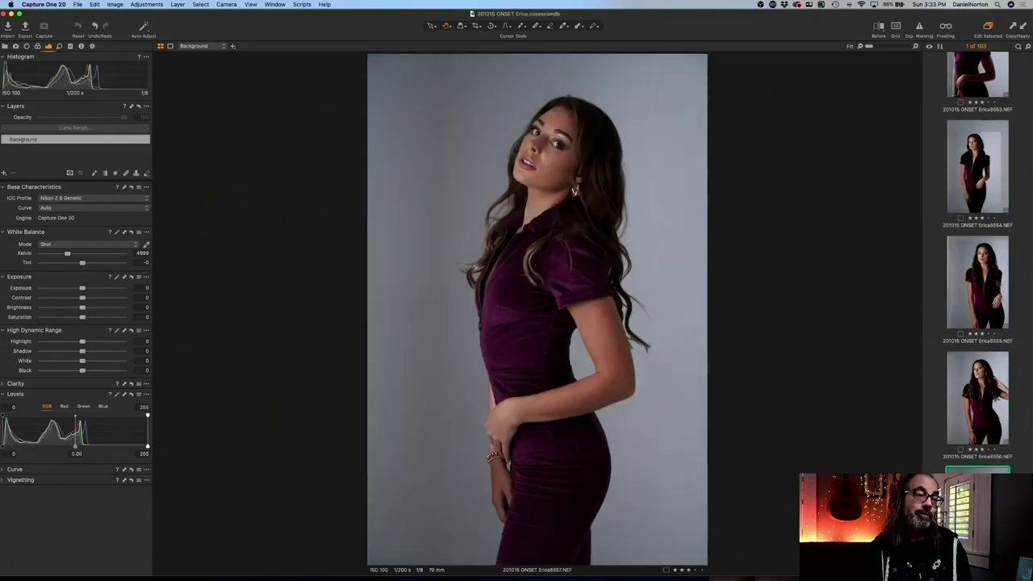
pyautogui.press('super+shift+v')
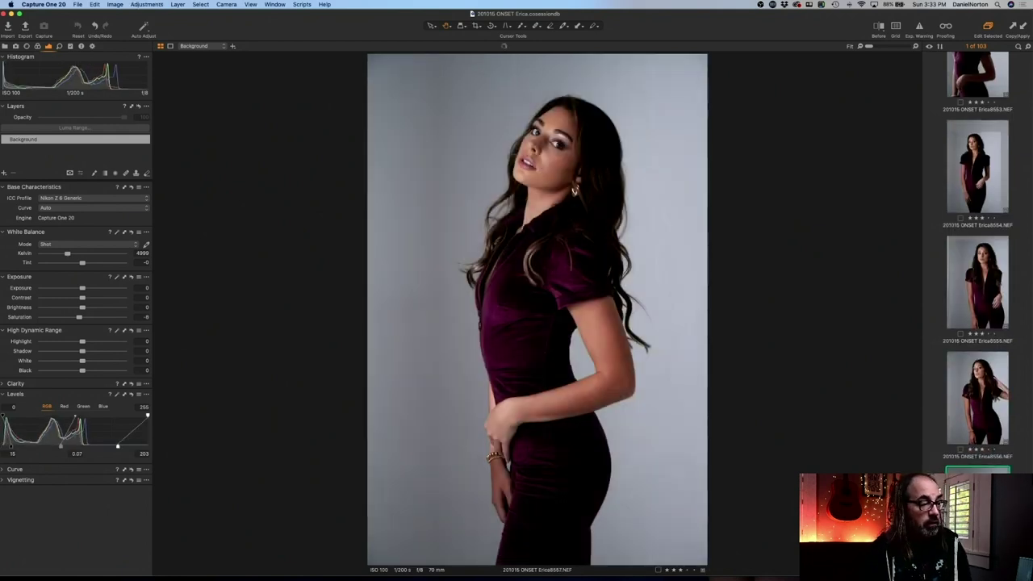
pyautogui.press('Right')
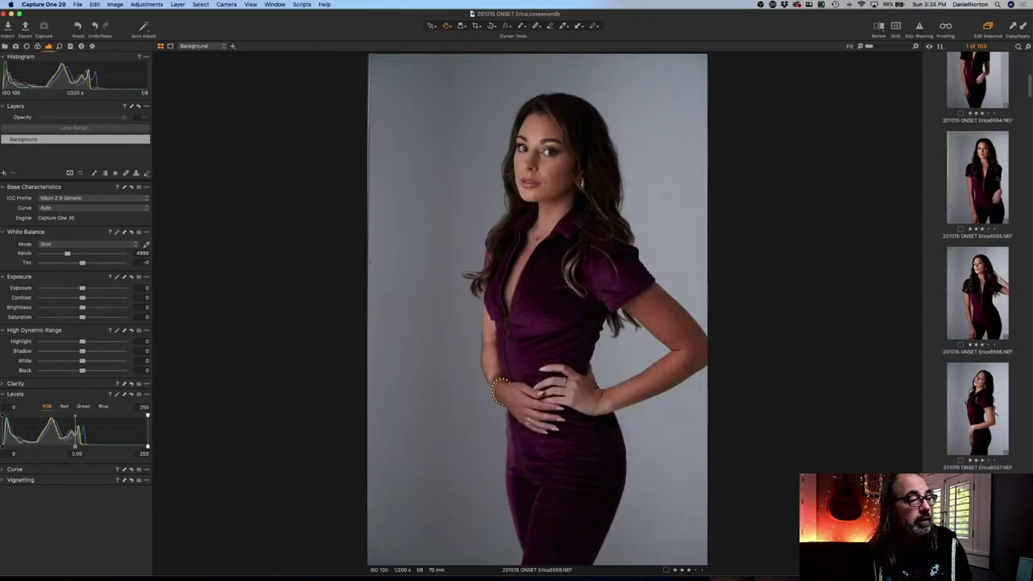
pyautogui.press('Left')
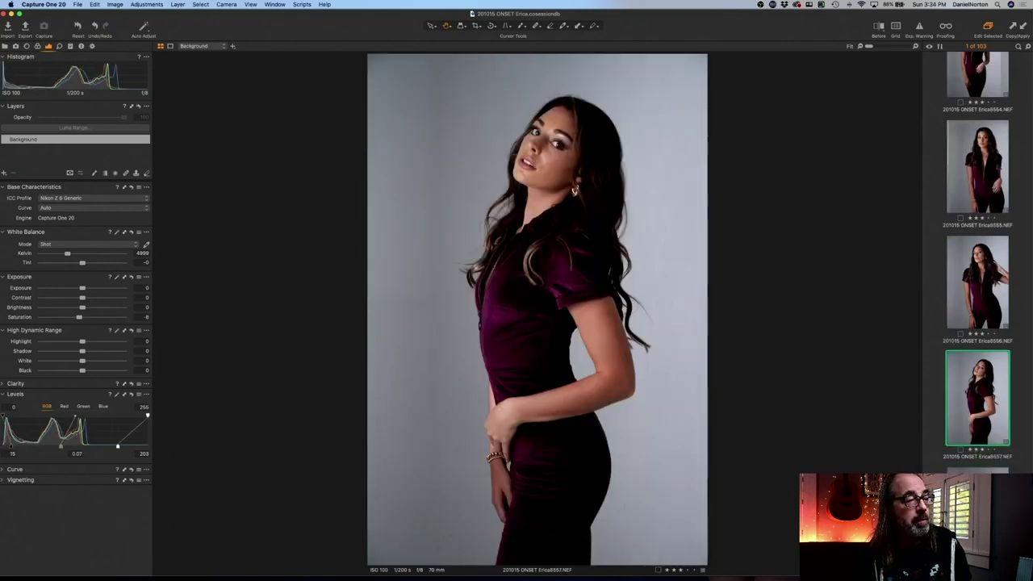
pyautogui.press('Right')
pyautogui.press('super+shift+v')
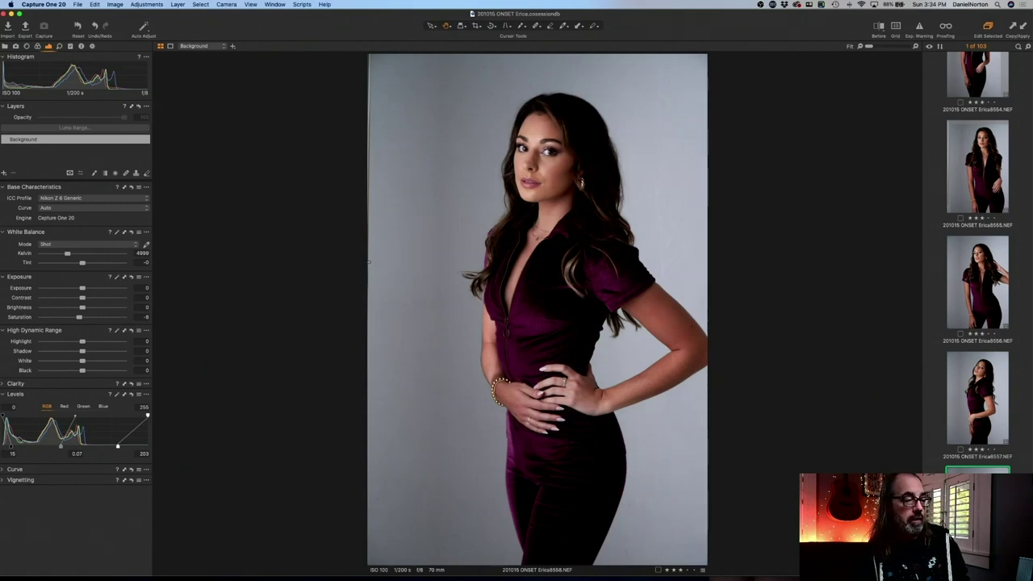
pyautogui.press('Right')
pyautogui.press('super+shift+v')
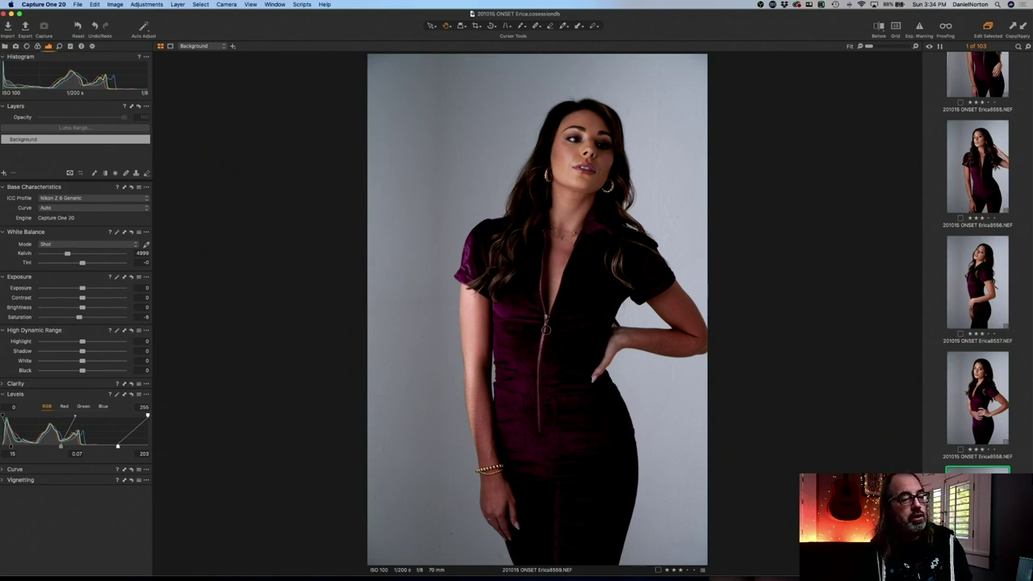
# - Inspect the arm and waist area of the 8559 photo up close and delete that photo from the shoot
pyautogui.click(474, 405)
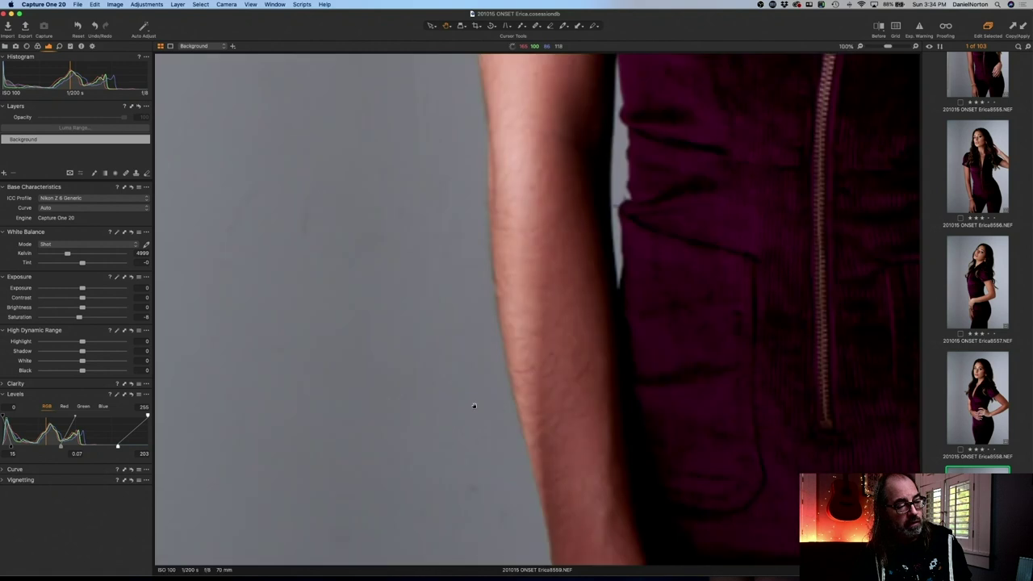
pyautogui.click(546, 360)
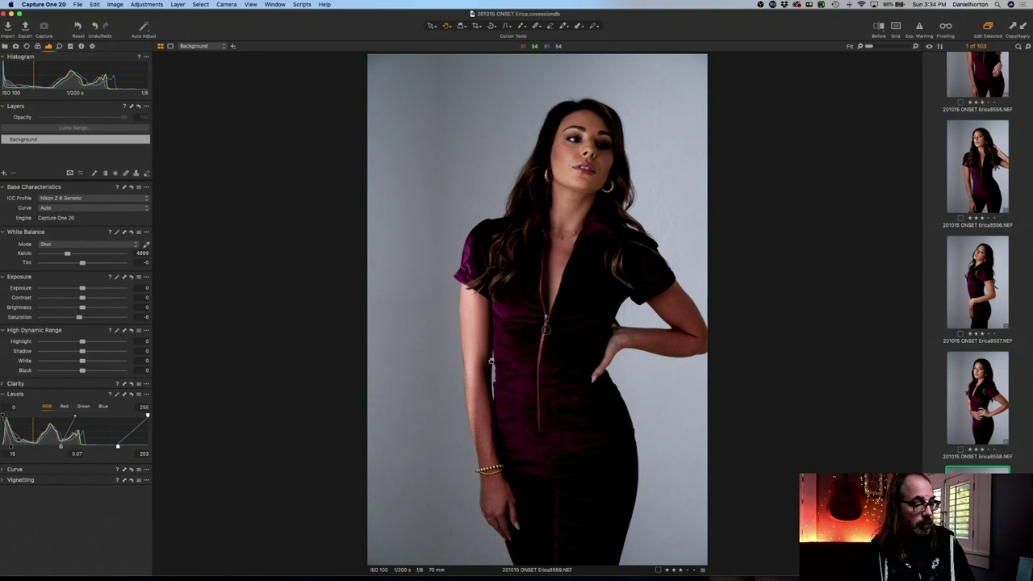
pyautogui.press('Delete')
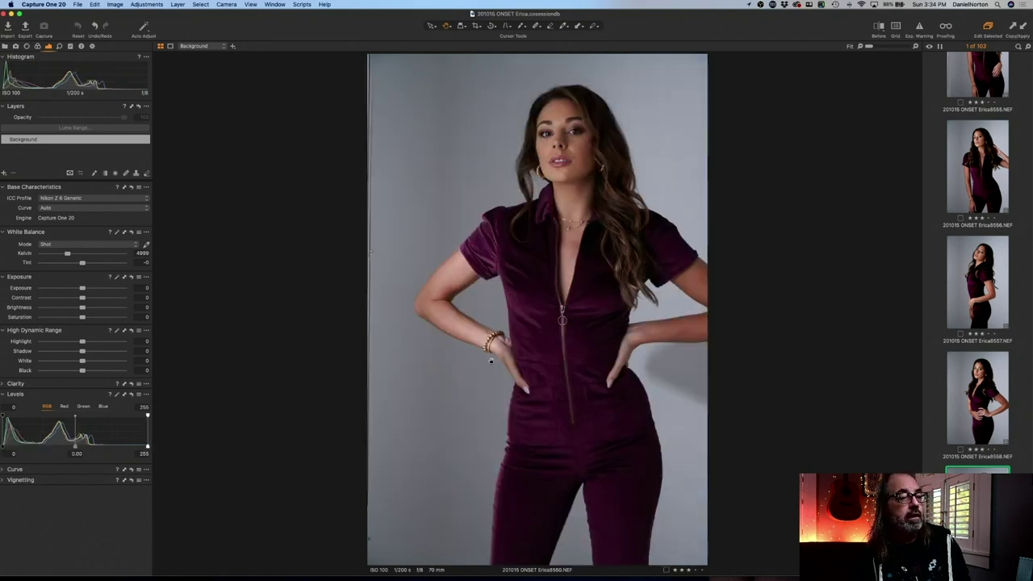
# - Delete the 8560 photo from the shoot and inspect the face in the 8561 photo up close
pyautogui.press('Delete')
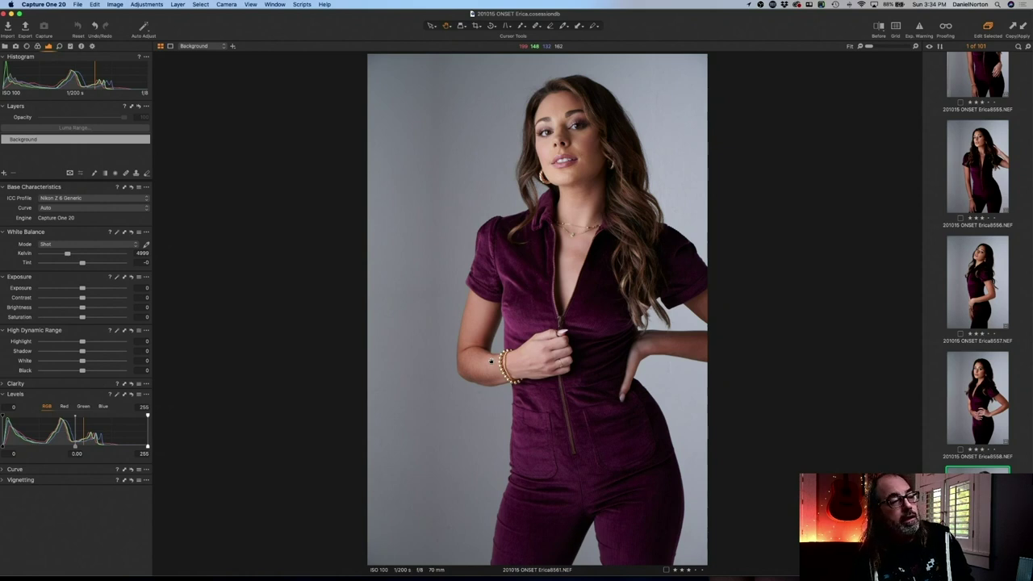
pyautogui.click(550, 143)
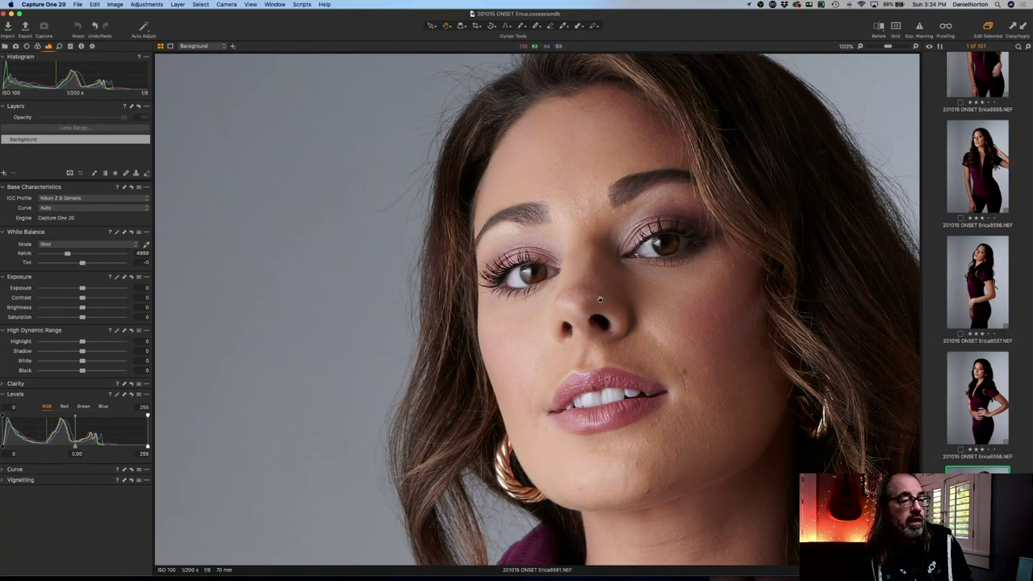
pyautogui.click(620, 316)
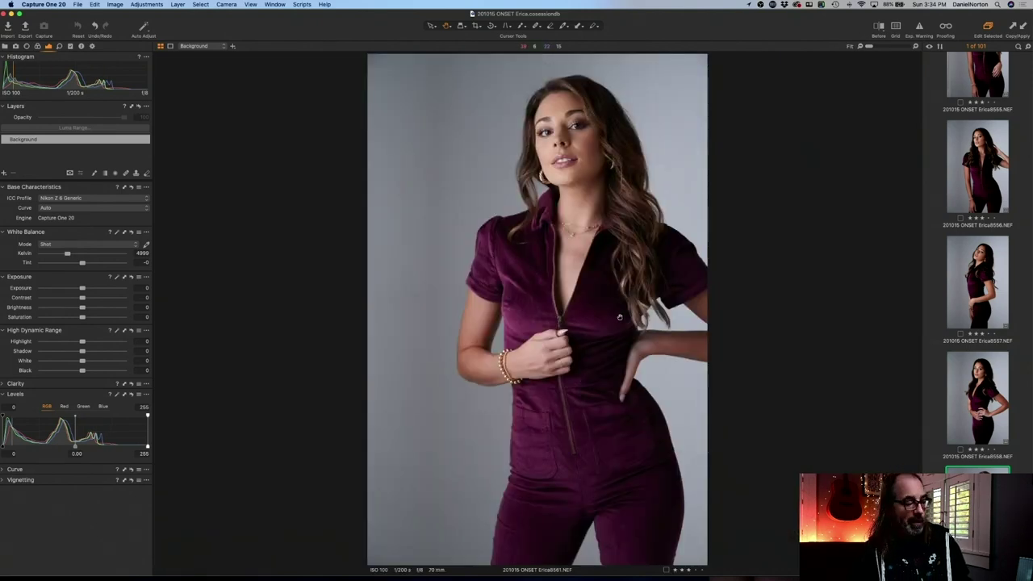
# - Set the 8561 photo's Levels to shadow 7, midtone -0.04 and highlight 221, and check the face up close
pyautogui.press('super+shift+l')
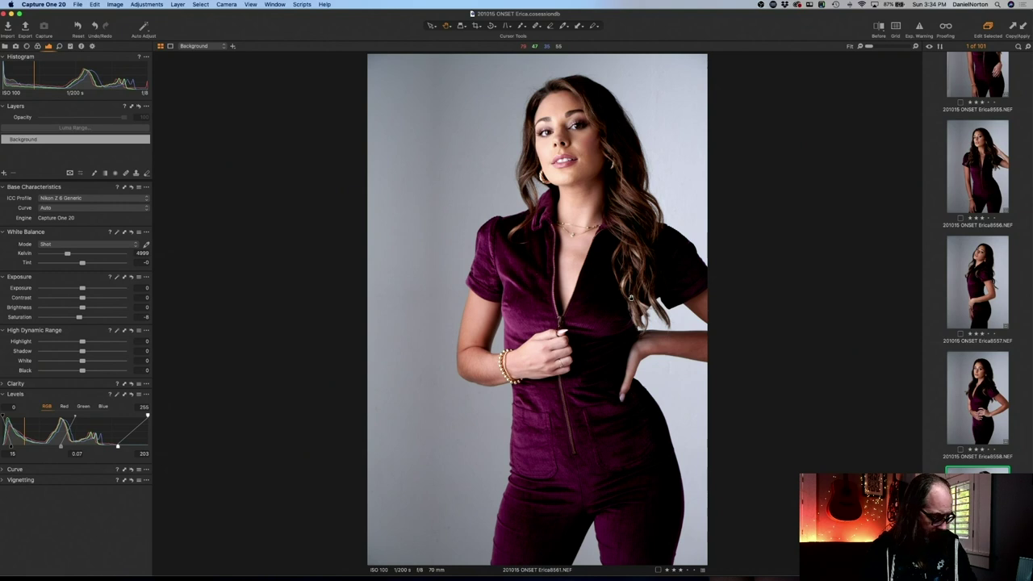
pyautogui.press('super+z')
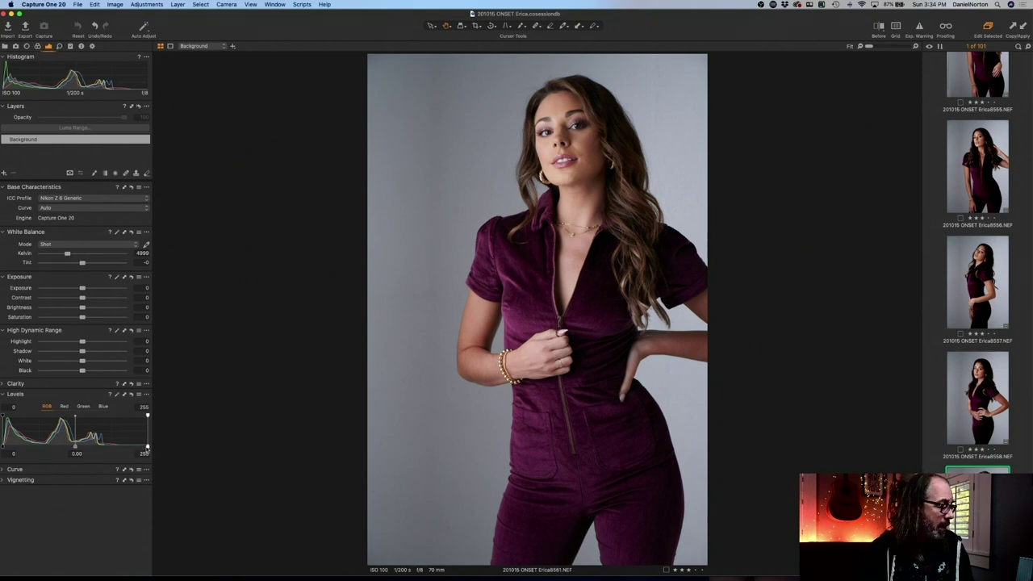
pyautogui.moveTo(148, 446); pyautogui.dragTo(68, 447)
pyautogui.moveTo(3, 446); pyautogui.dragTo(6, 446)
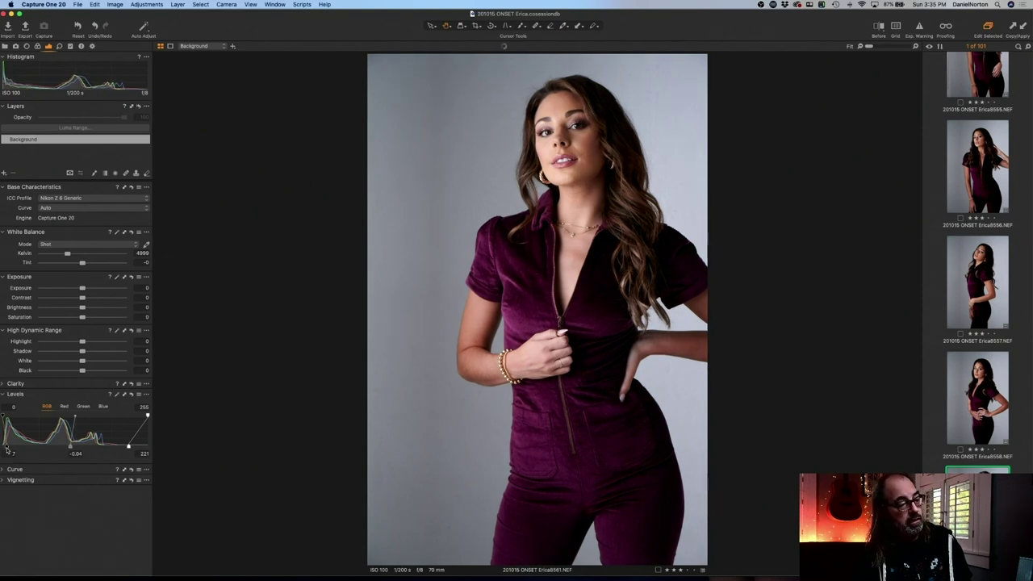
pyautogui.doubleClick(565, 141)
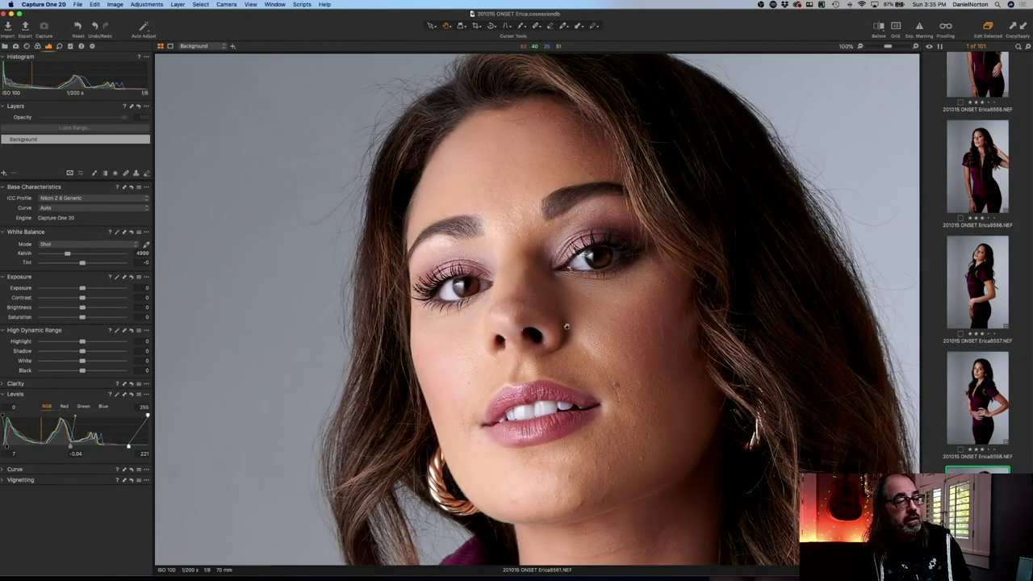
pyautogui.scroll(1, 564, 327)
pyautogui.doubleClick(567, 333)
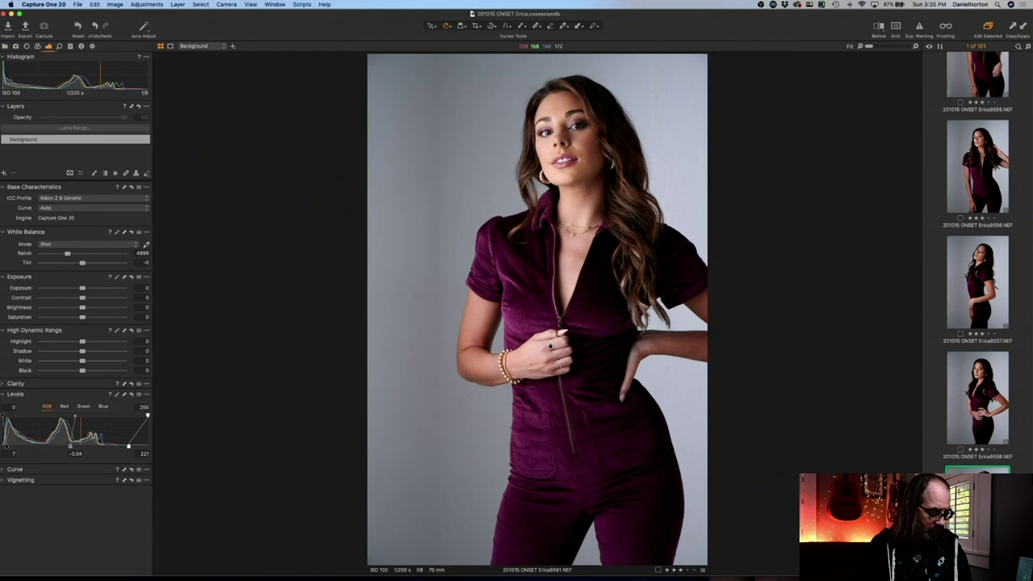
# - Try the 8561 Levels adjustment on the 8562 photo, undo it, and compare the two photos side by side
pyautogui.press('Right')
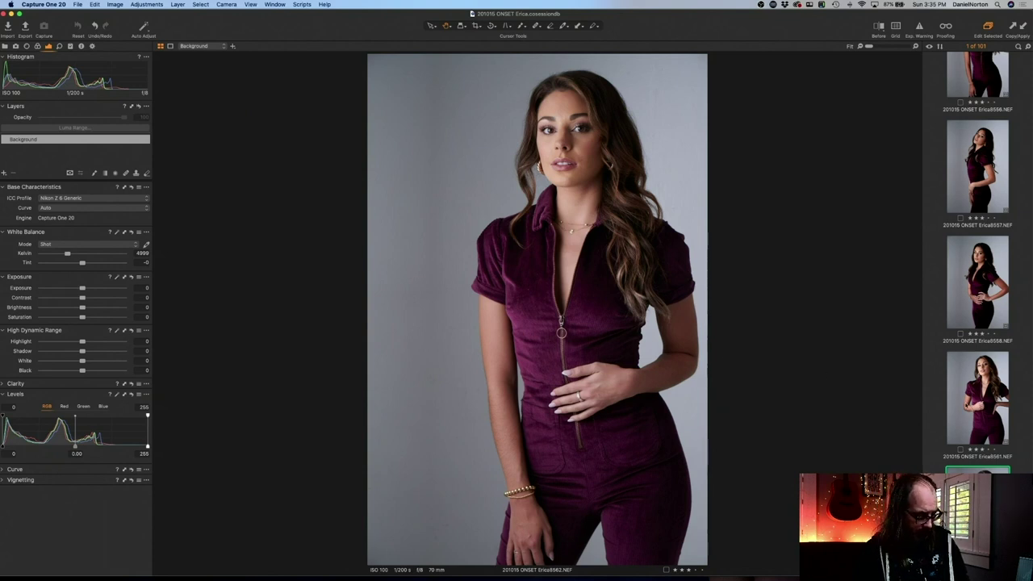
pyautogui.press('super+shift+l')
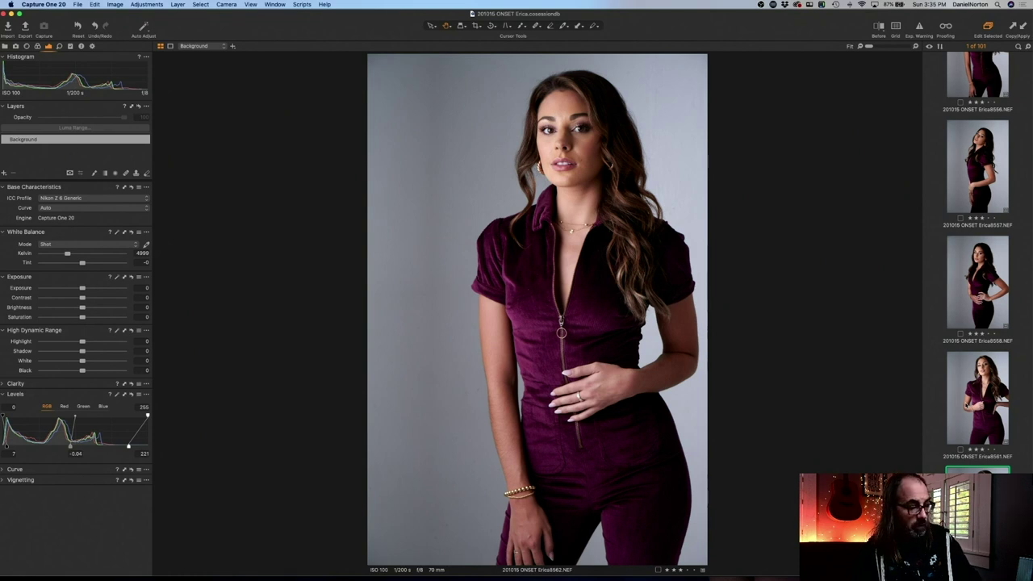
pyautogui.press('super+z')
pyautogui.hotkey('shift', 'Up')
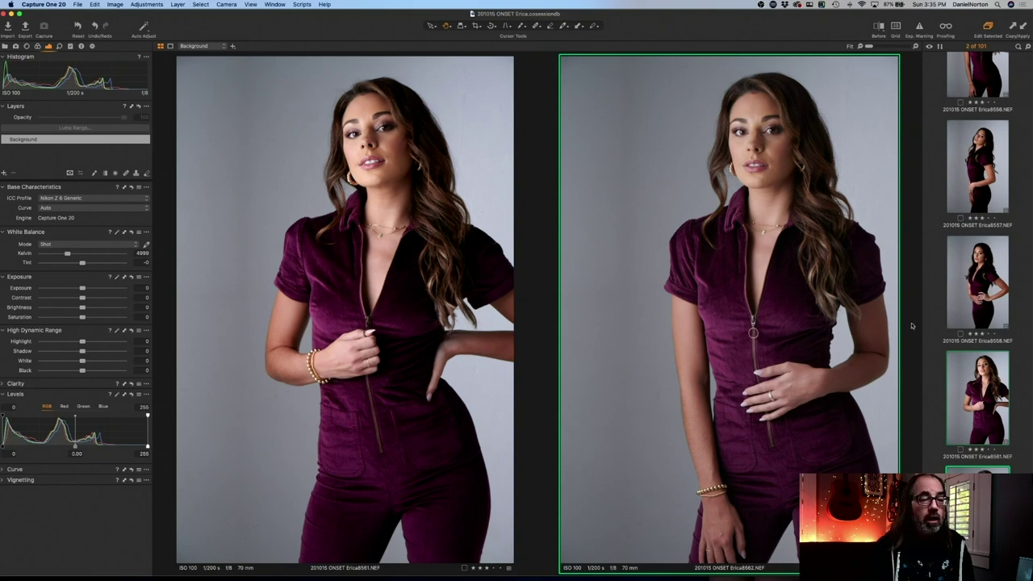
pyautogui.scroll(-2, 997, 367)
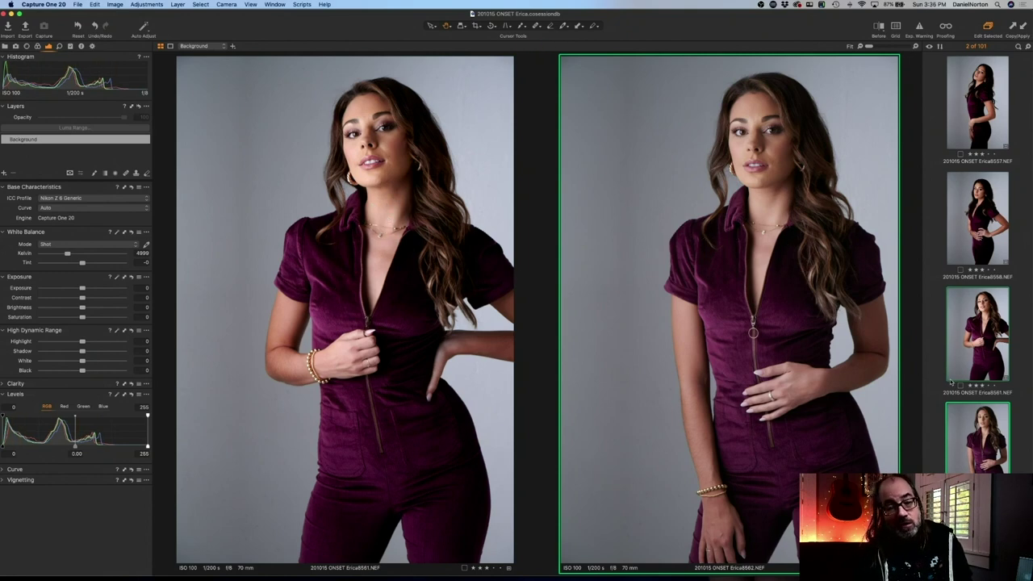
pyautogui.scroll(-2, 951, 382)
pyautogui.scroll(-1, 951, 382)
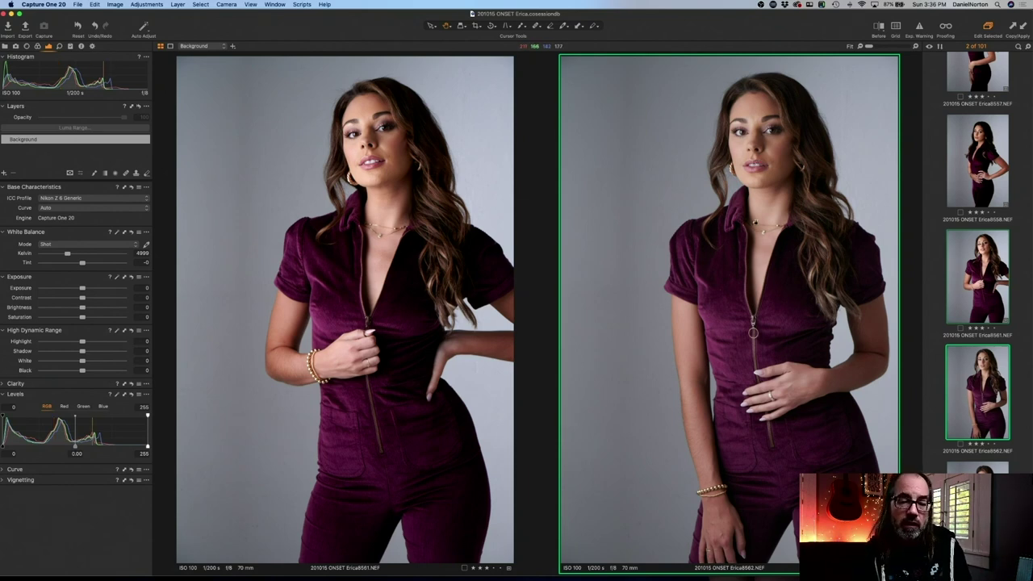
# - Apply the 8561 photo's Levels adjustment to the 8563, 8564 and 8565 photos
pyautogui.click(935, 389)
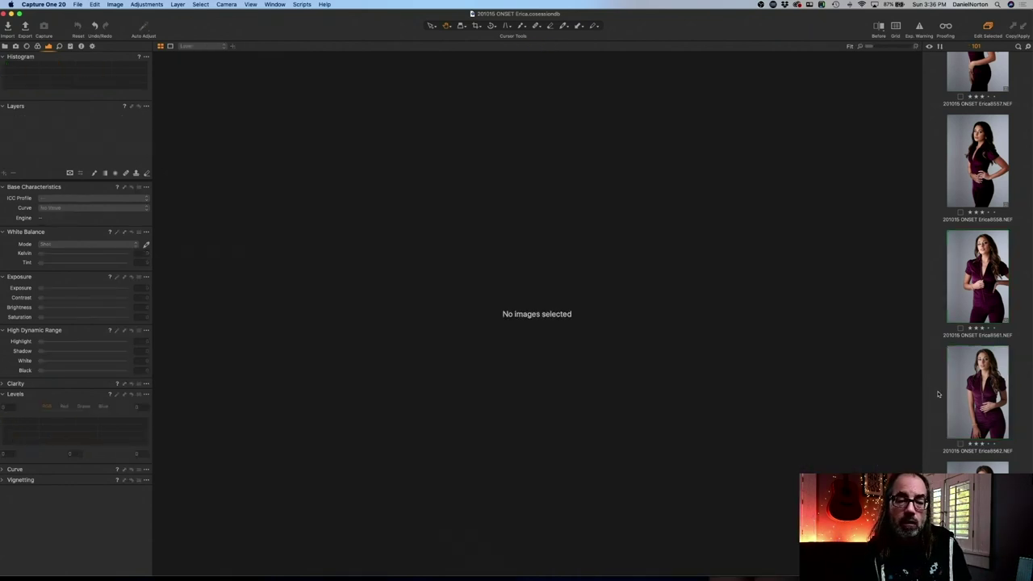
pyautogui.scroll(-2, 958, 366)
pyautogui.click(967, 311)
pyautogui.press('Right')
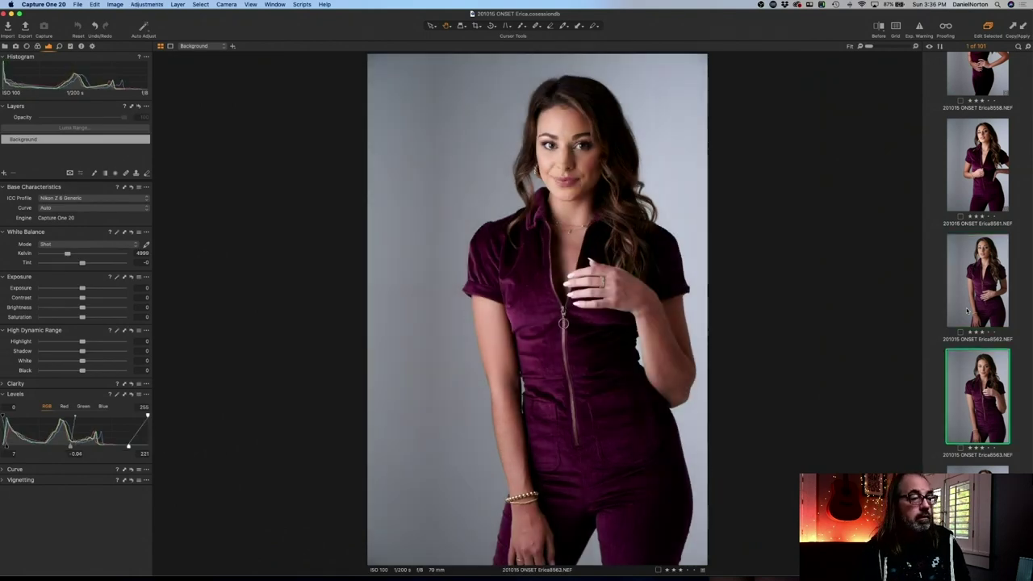
pyautogui.press('Right')
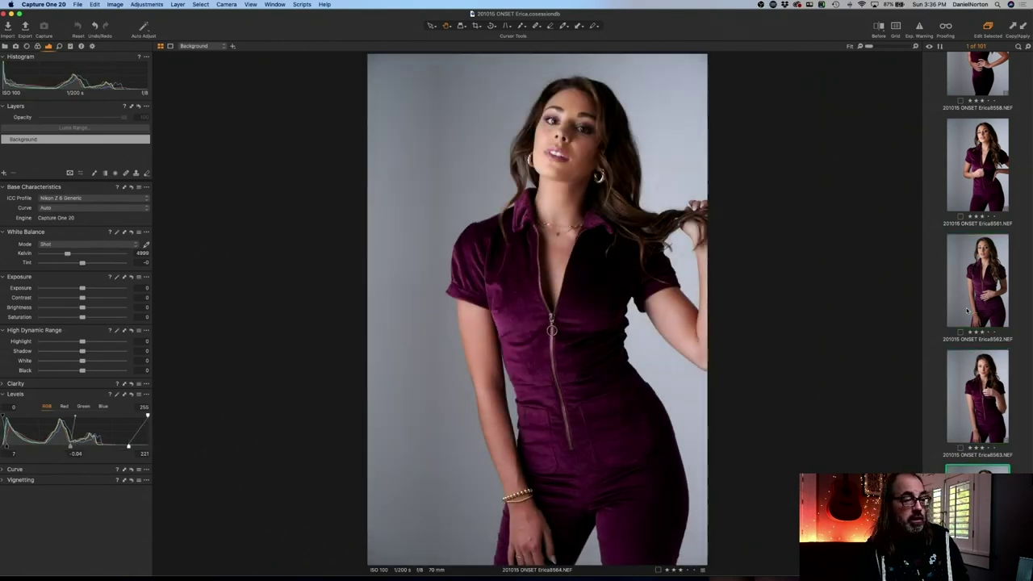
pyautogui.press('Right')
pyautogui.press('super+shift+l')
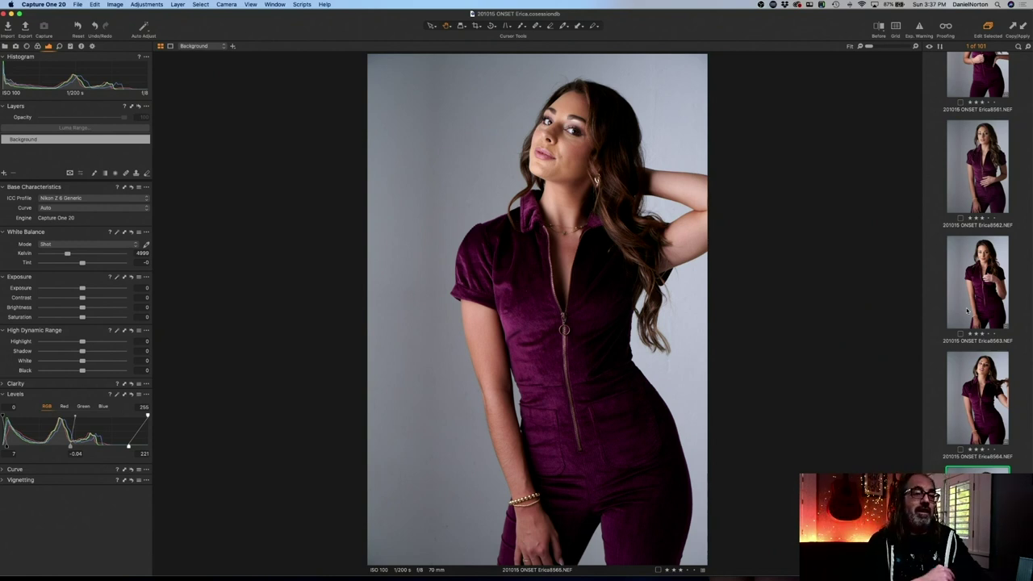
# - Delete the 8566 and 8567 photos and apply the copied Levels adjustment to the 8568 and 8569 photos
pyautogui.press('Right')
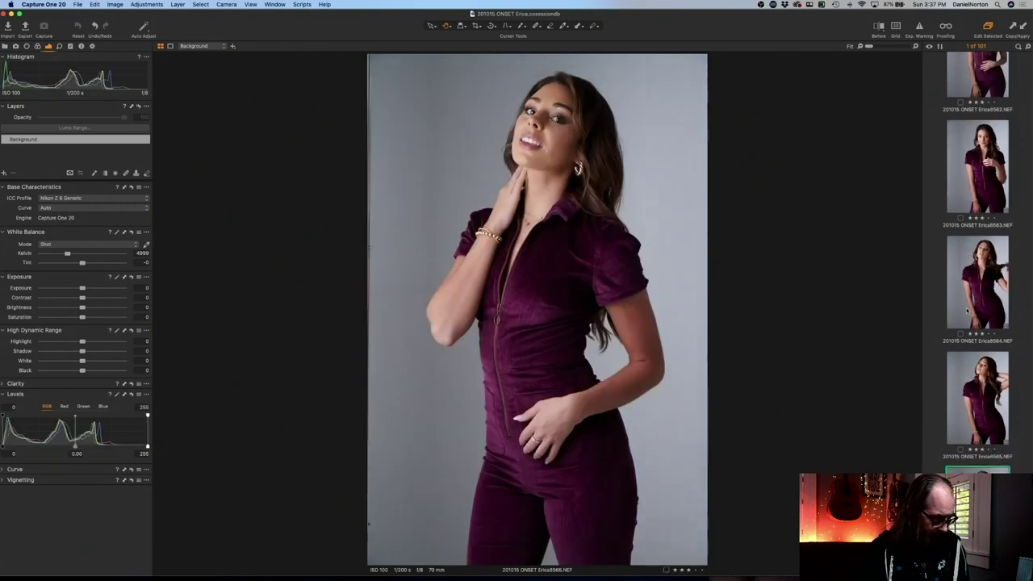
pyautogui.press('Right')
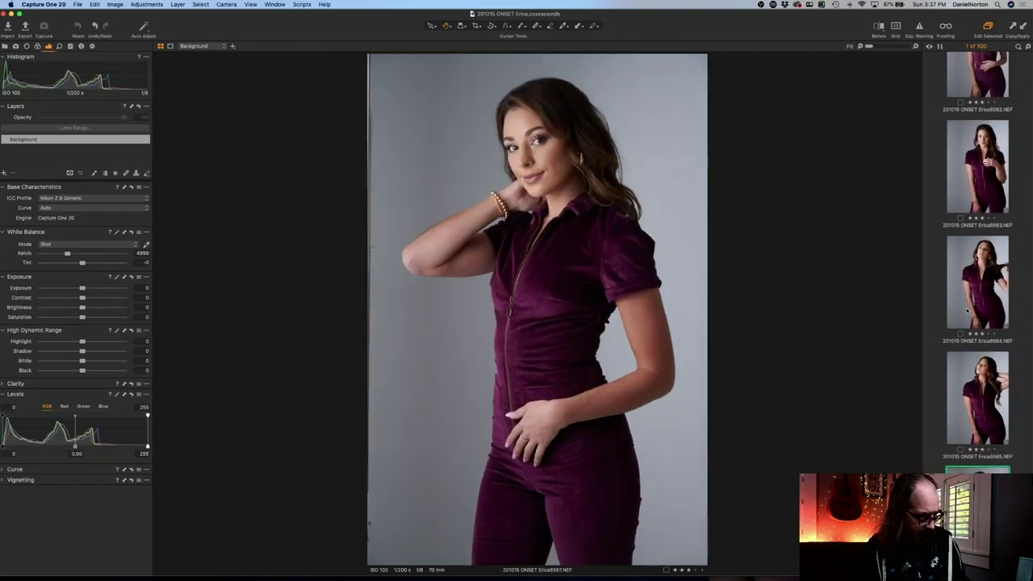
pyautogui.press('super+shift+l')
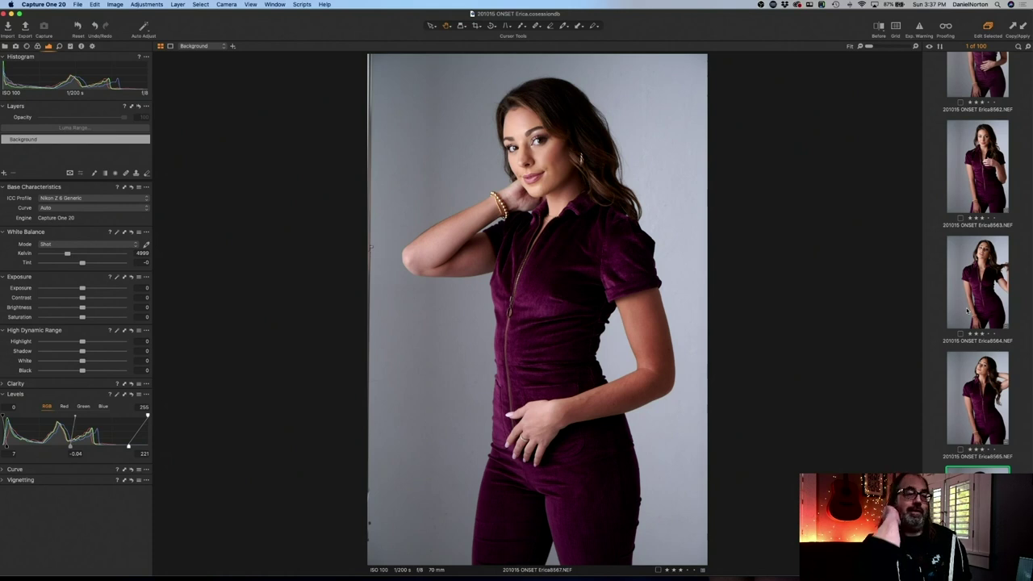
pyautogui.press('super+BackSpace')
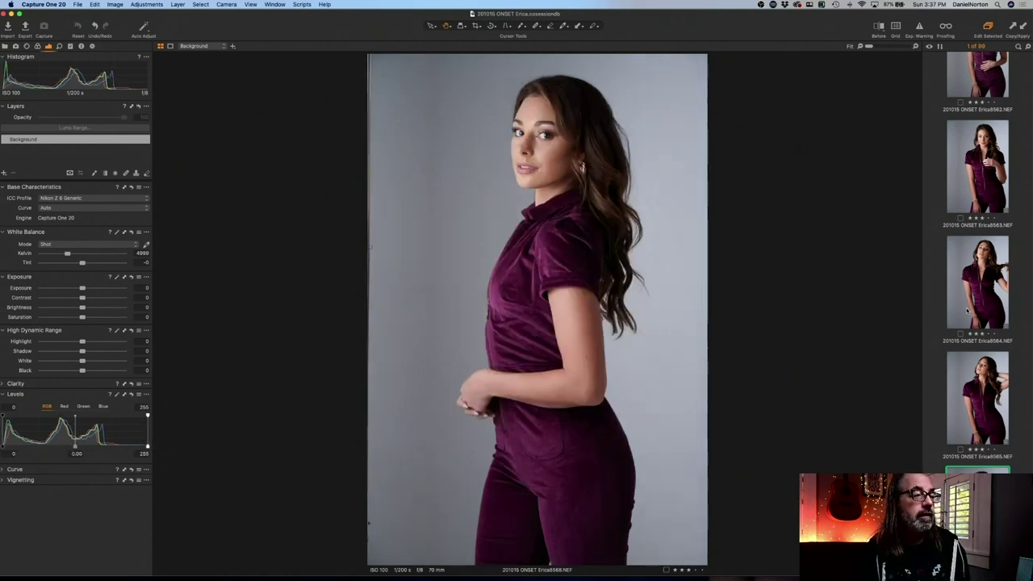
pyautogui.press('super+shift+l')
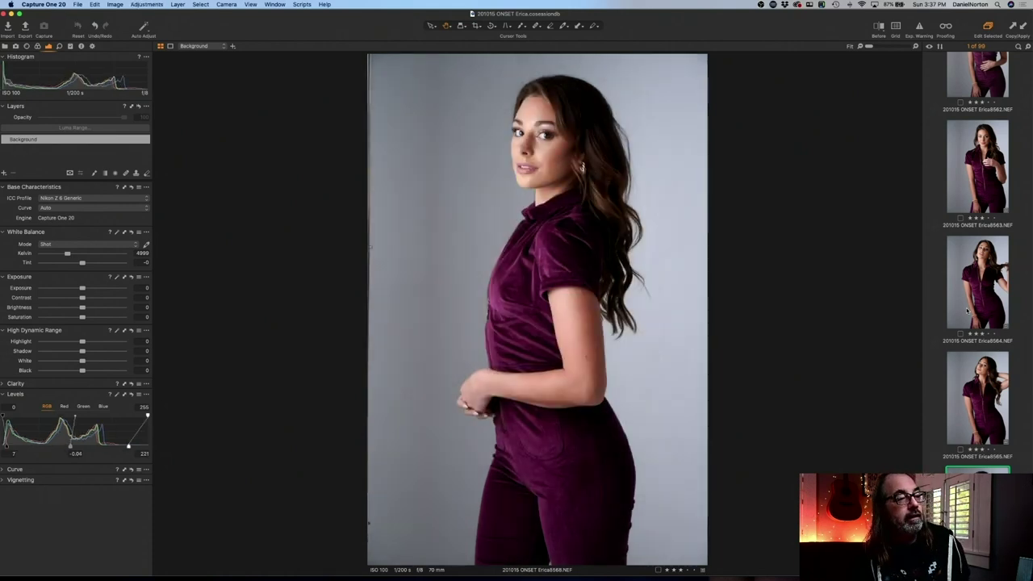
pyautogui.press('super+BackSpace')
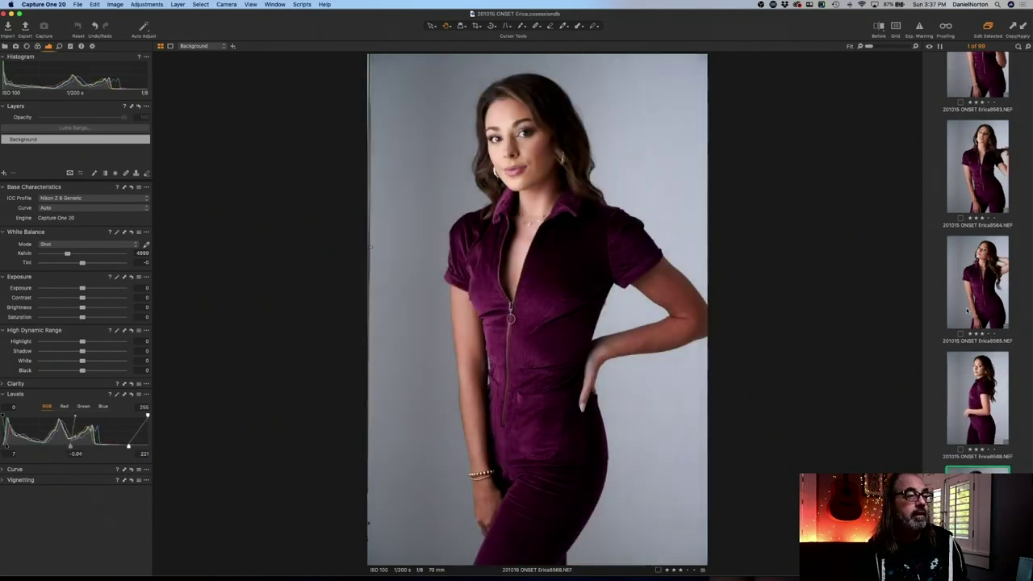
# - Inspect the focus on the face in the 8570 photo up close and delete that photo from the shoot
pyautogui.press('Right')
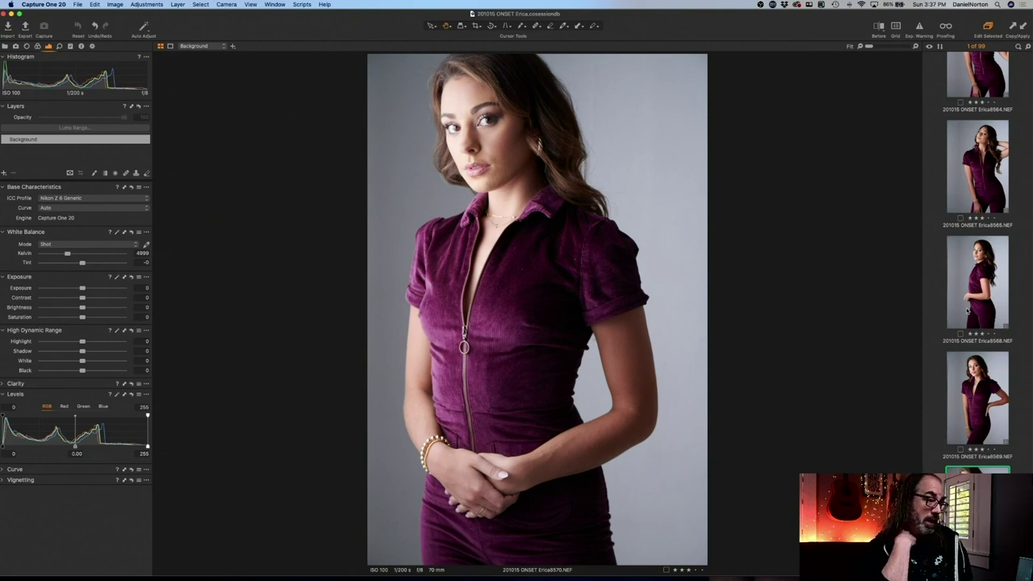
pyautogui.scroll(-1, 967, 310)
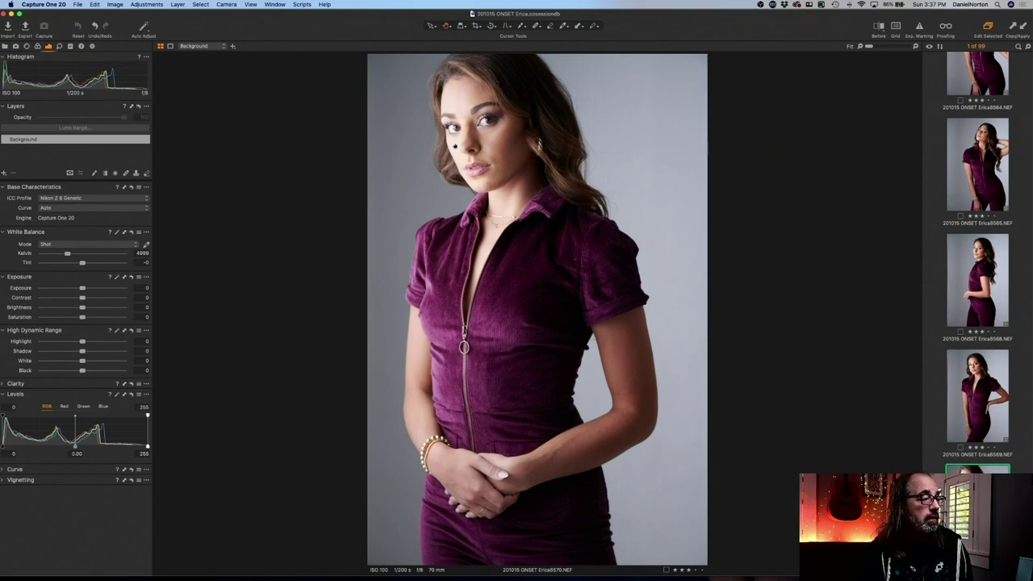
pyautogui.scroll(2, 455, 145)
pyautogui.scroll(2, 528, 307)
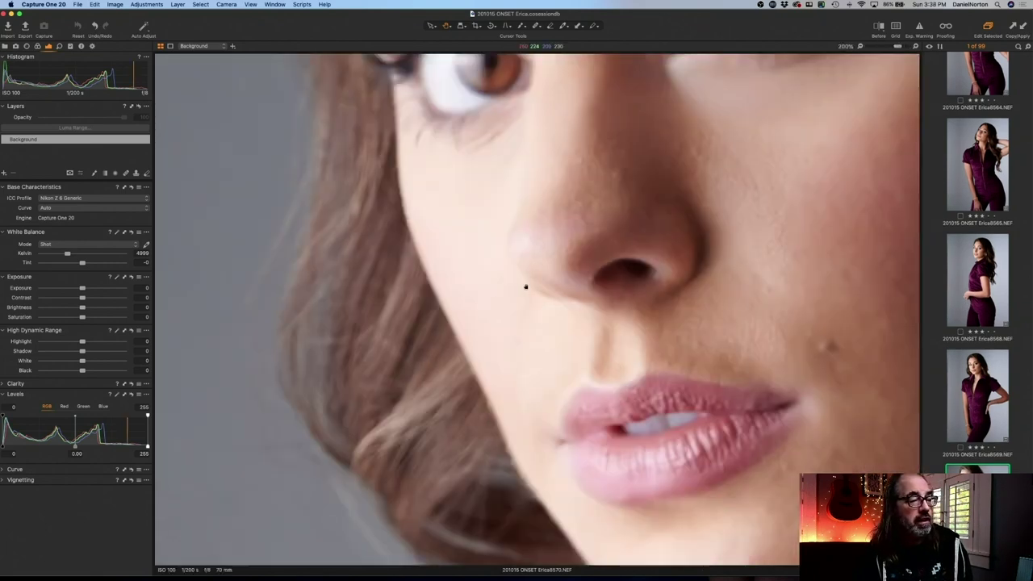
pyautogui.scroll(-4, 525, 286)
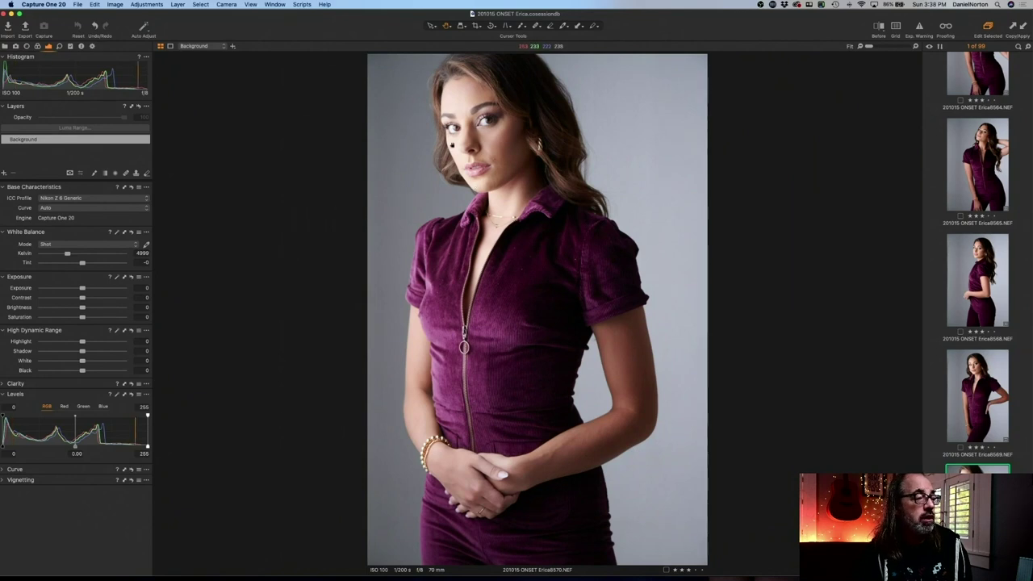
pyautogui.scroll(2, 450, 145)
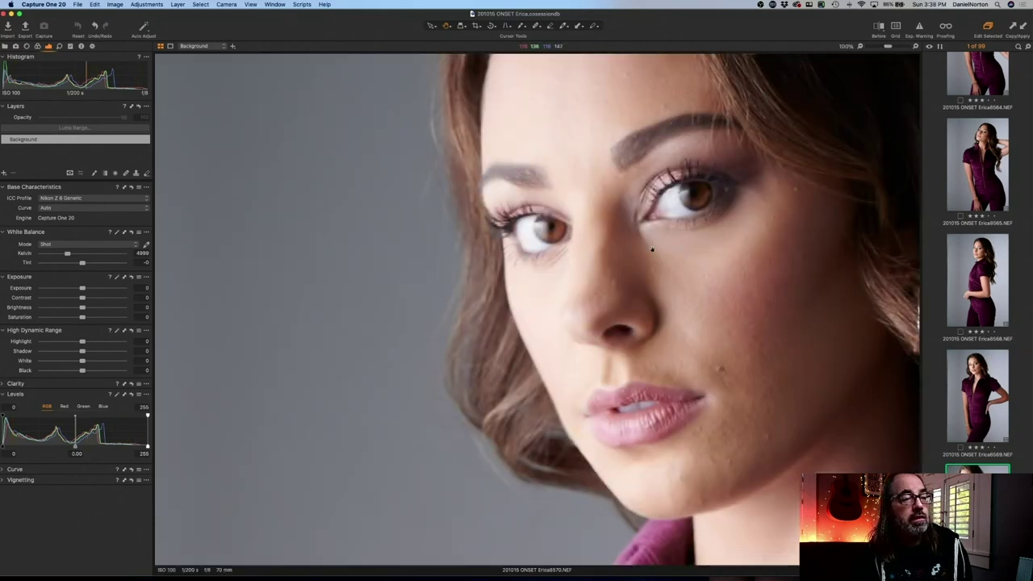
pyautogui.scroll(2, 652, 249)
pyautogui.scroll(-4, 646, 263)
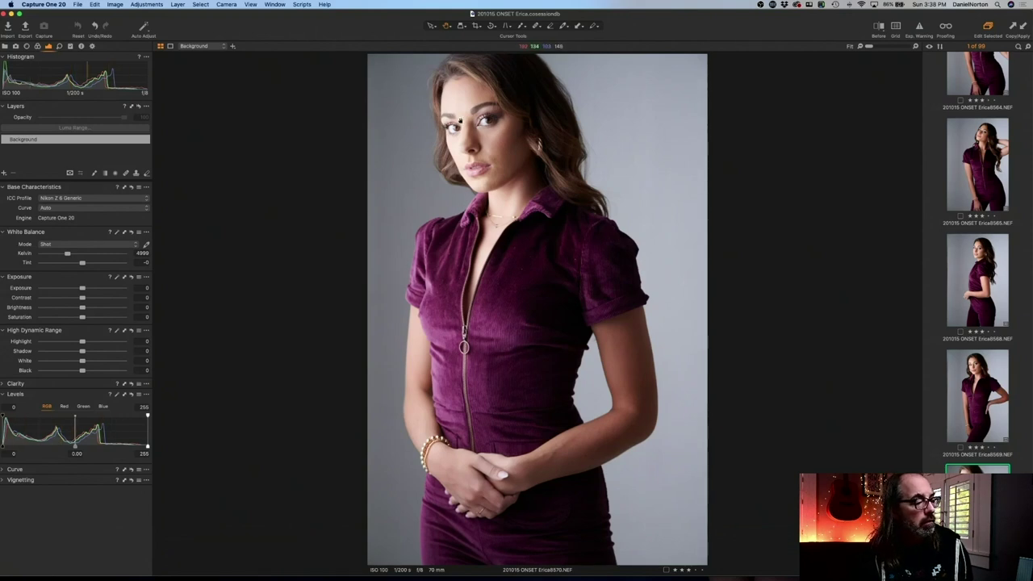
pyautogui.scroll(1, 464, 150)
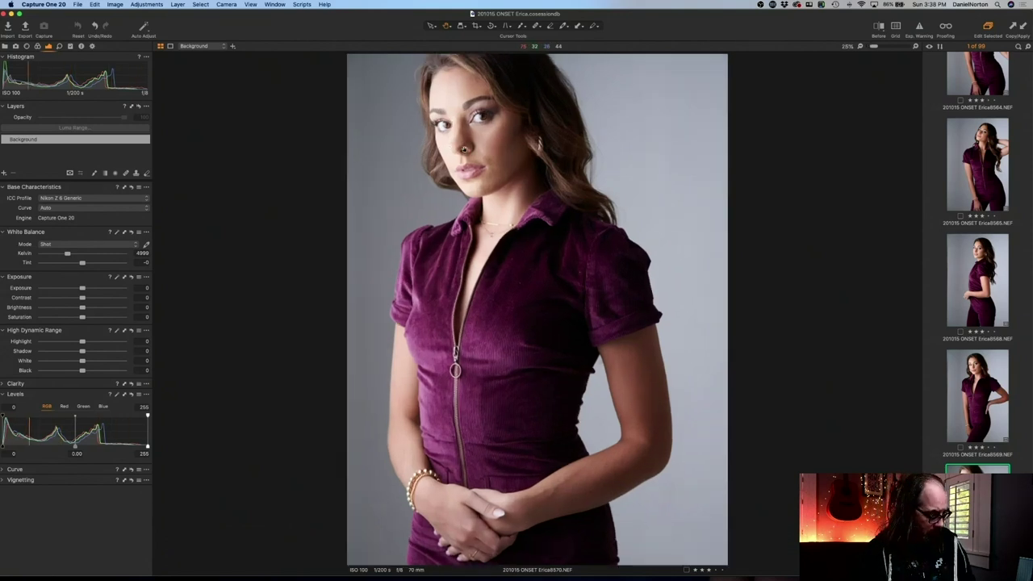
pyautogui.scroll(3, 464, 150)
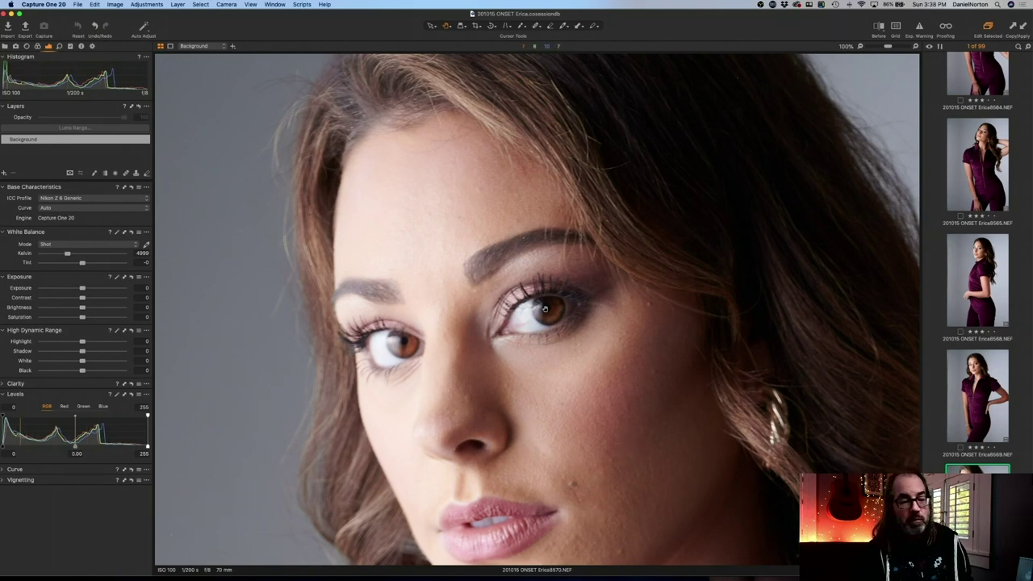
pyautogui.press('Right')
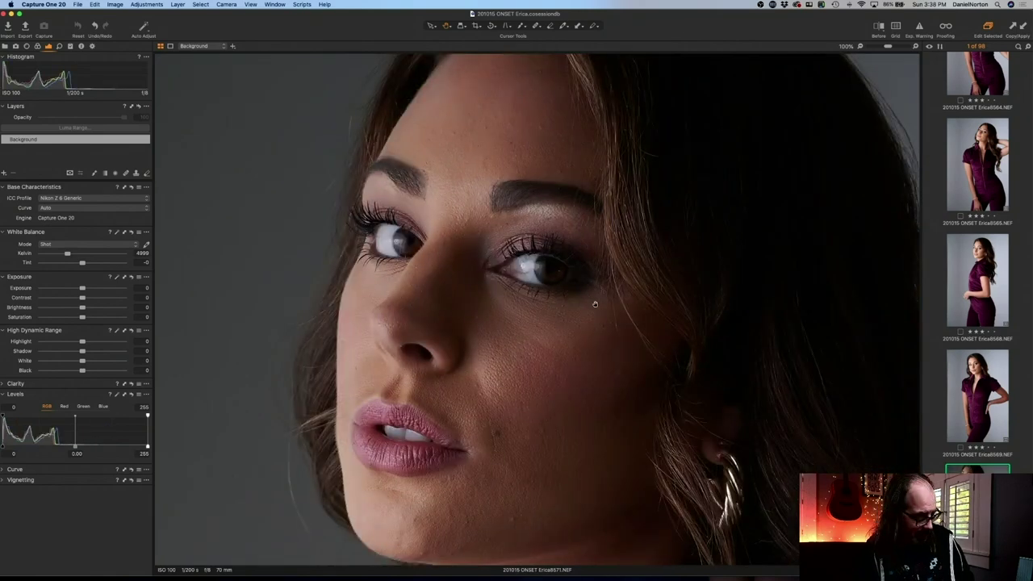
# - Delete the 8571 photo and show the whole frame of the 8572 photo
pyautogui.press('BackSpace')
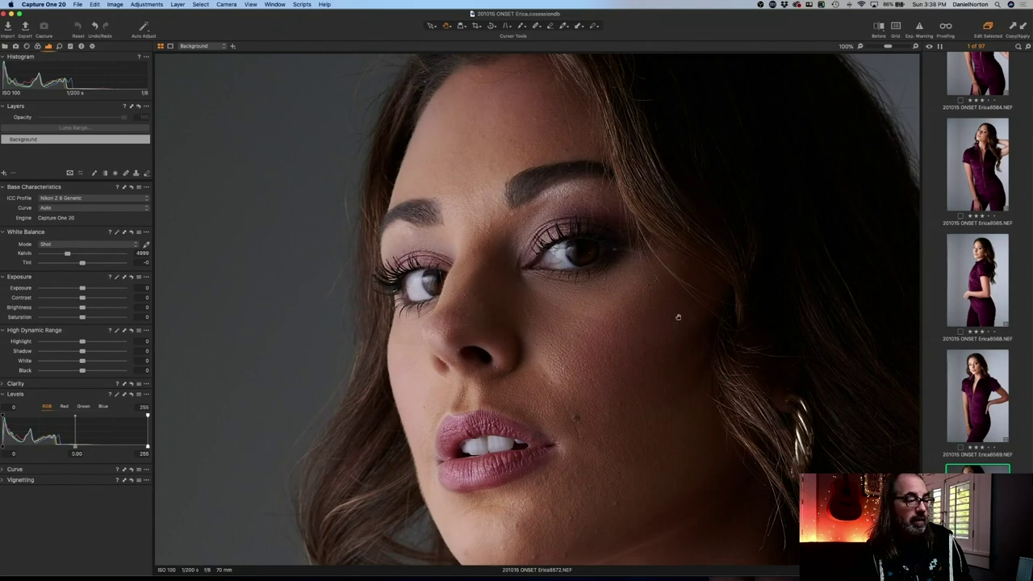
pyautogui.scroll(-2, 972, 456)
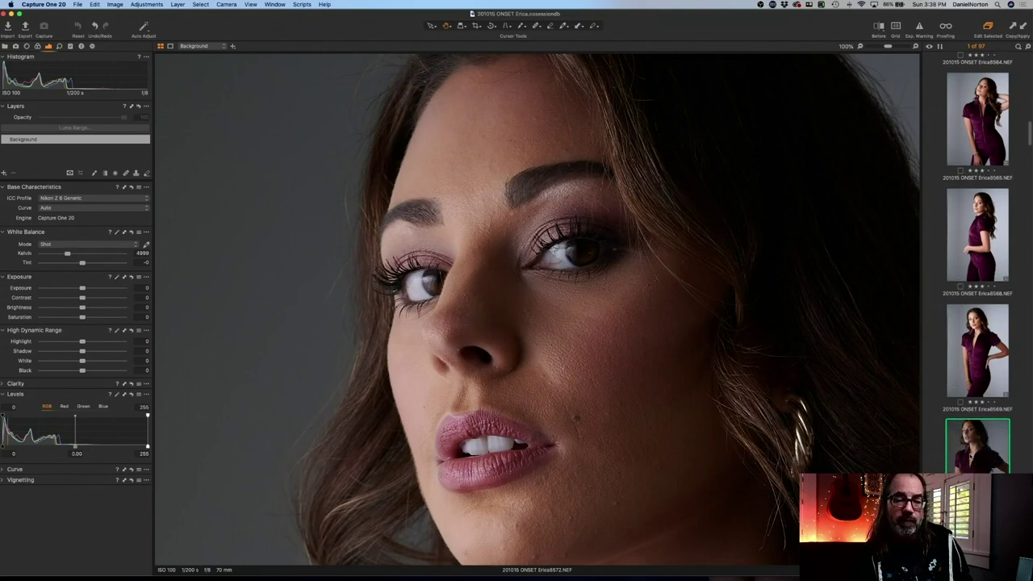
pyautogui.click(495, 329)
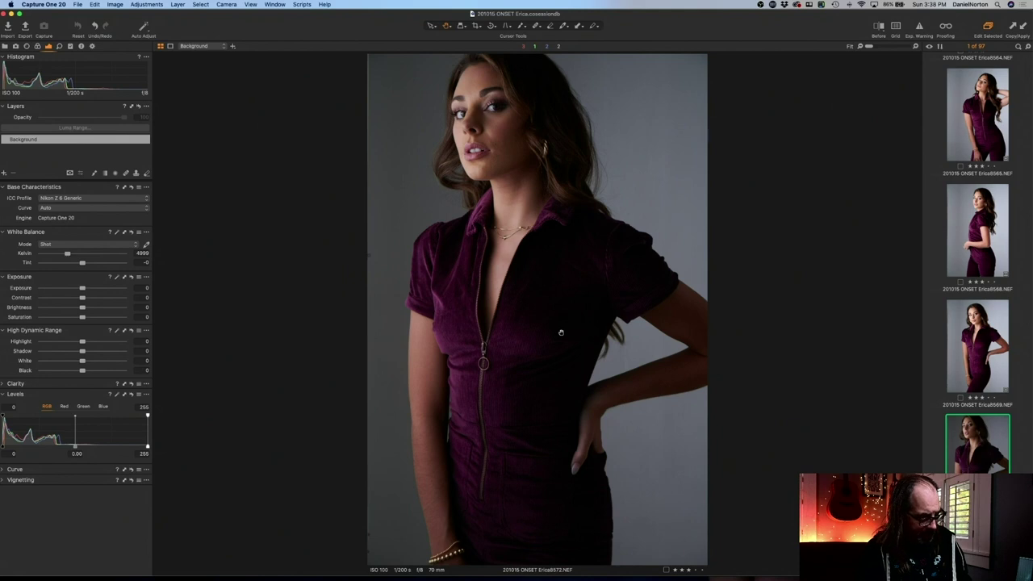
# - Try the copied Levels adjustment on the 8572 photo, compare it with the original look, and undo it
pyautogui.press('super+shift+l')
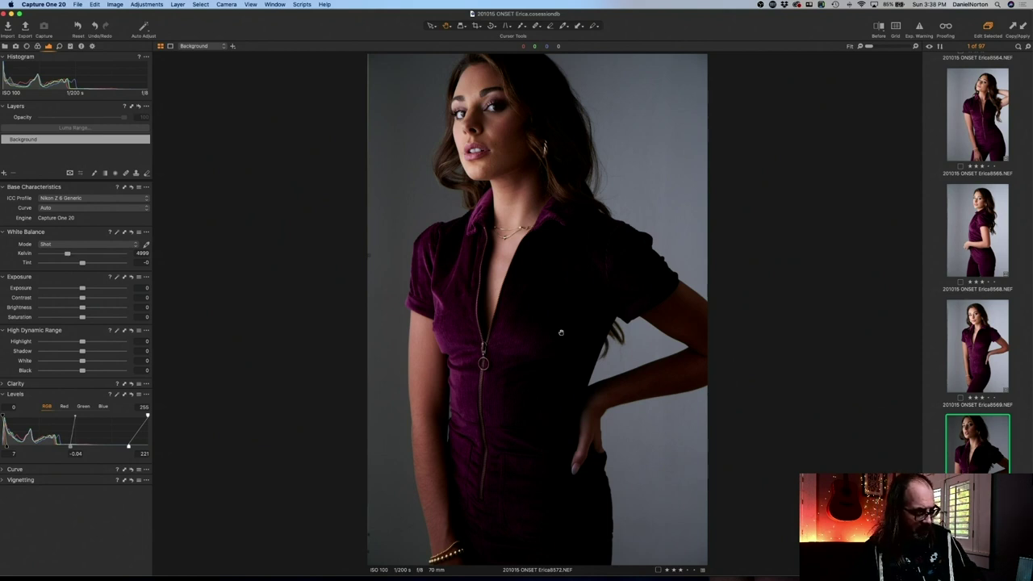
pyautogui.press('super+z')
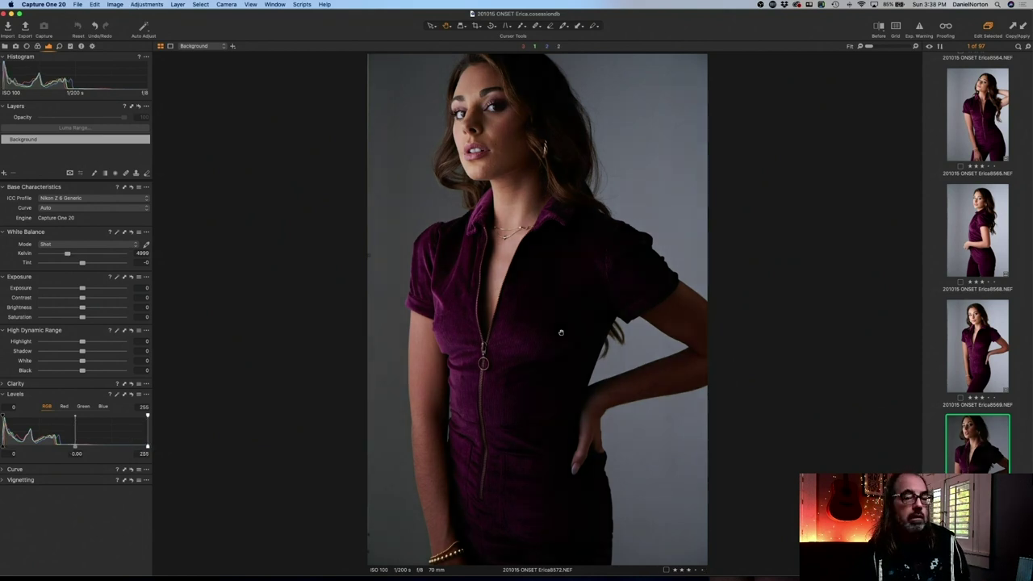
pyautogui.press('super+shift+z')
pyautogui.press('super+z')
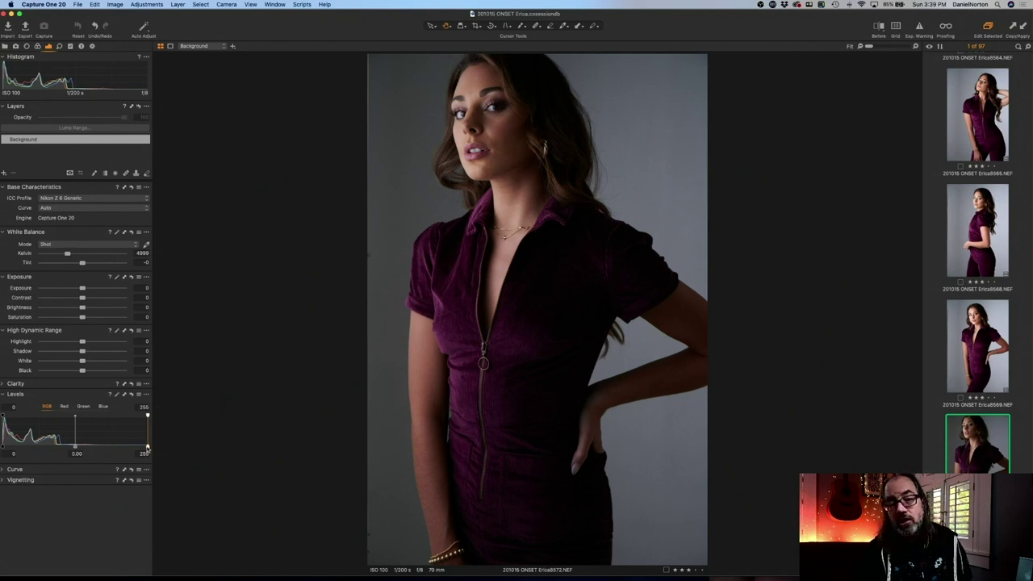
# - Set the 8572 photo's Levels to black point 5, midtone -0.01 and white point 235, and check the face up close
pyautogui.moveTo(148, 449); pyautogui.dragTo(141, 446)
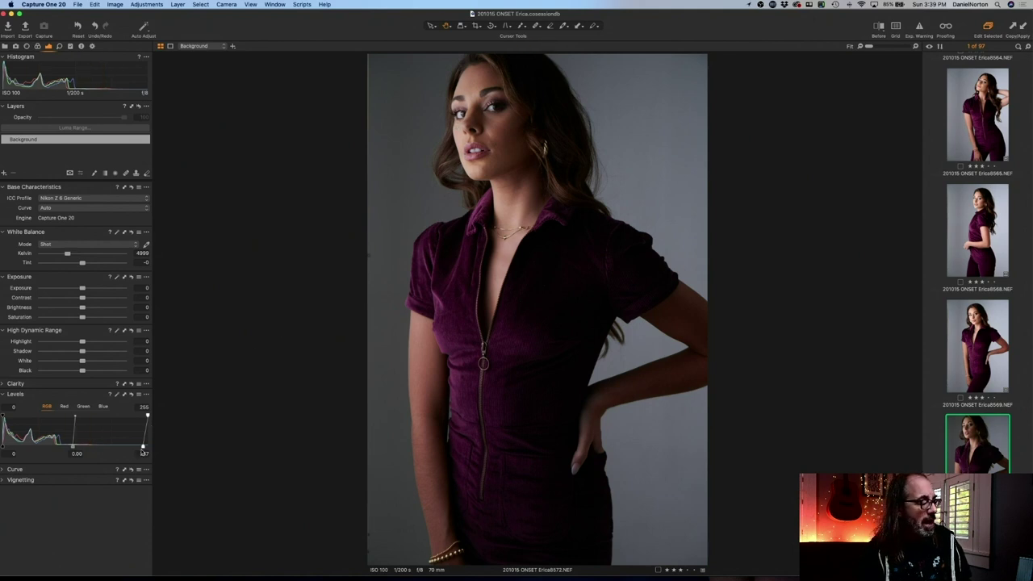
pyautogui.moveTo(143, 448); pyautogui.dragTo(135, 446)
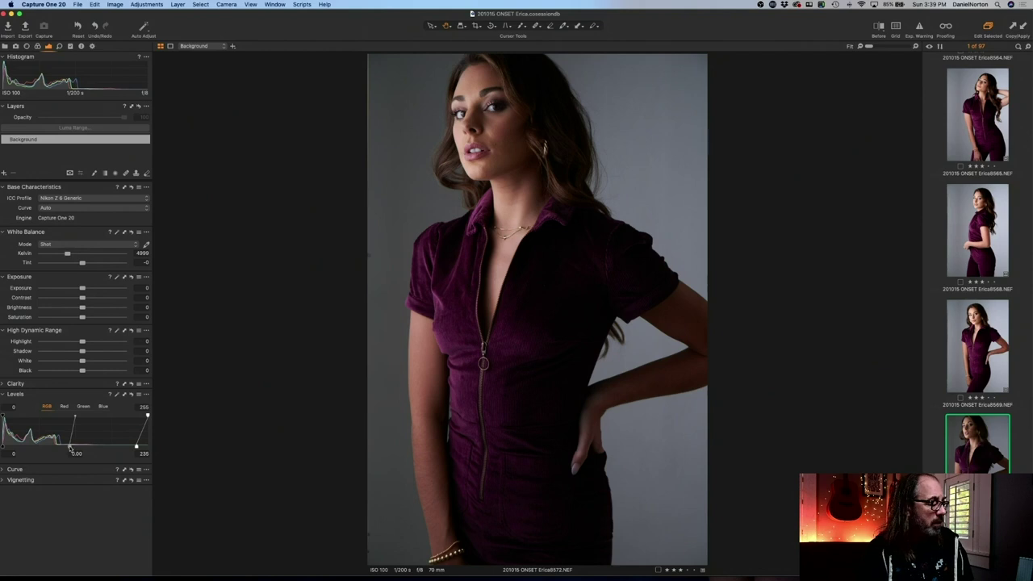
pyautogui.click(70, 445)
pyautogui.moveTo(71, 445); pyautogui.dragTo(69, 446)
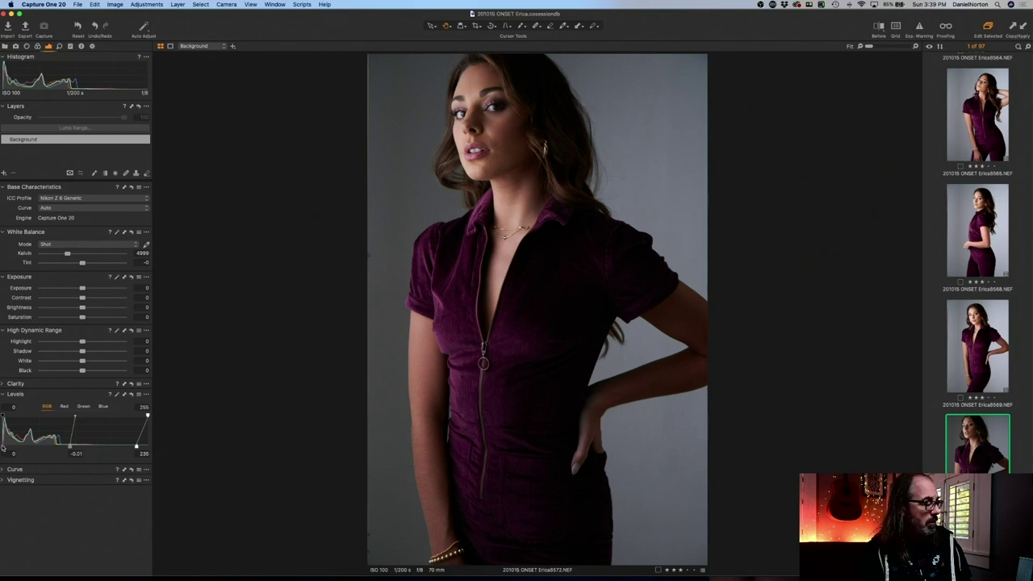
pyautogui.moveTo(2, 448); pyautogui.dragTo(4, 444)
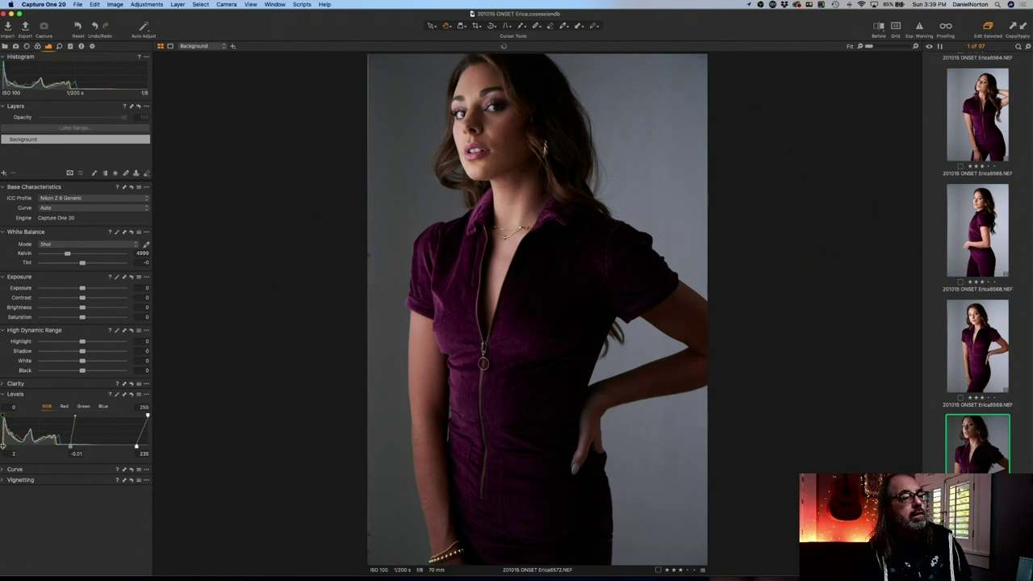
pyautogui.moveTo(20, 445); pyautogui.dragTo(5, 446)
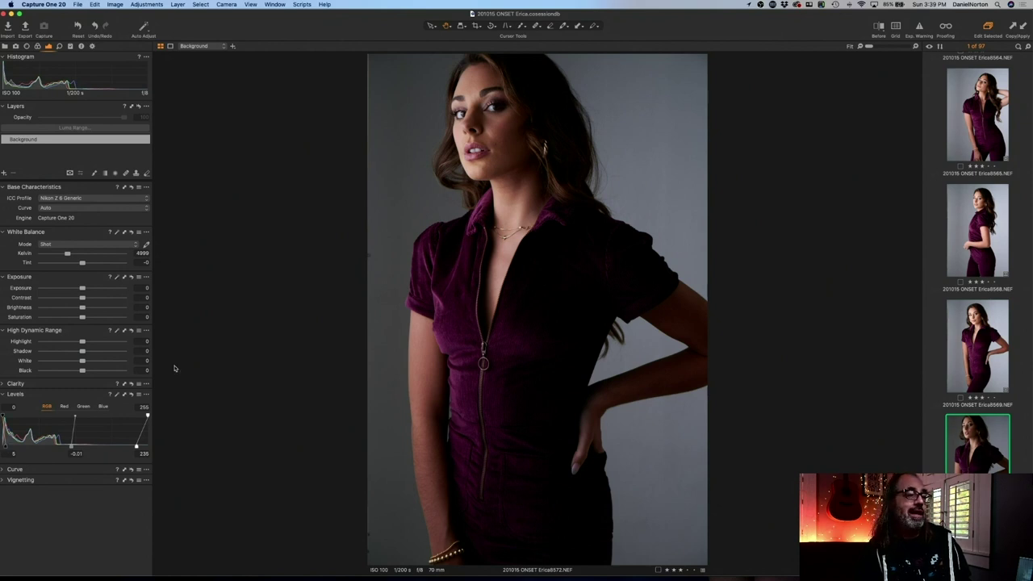
pyautogui.click(488, 129)
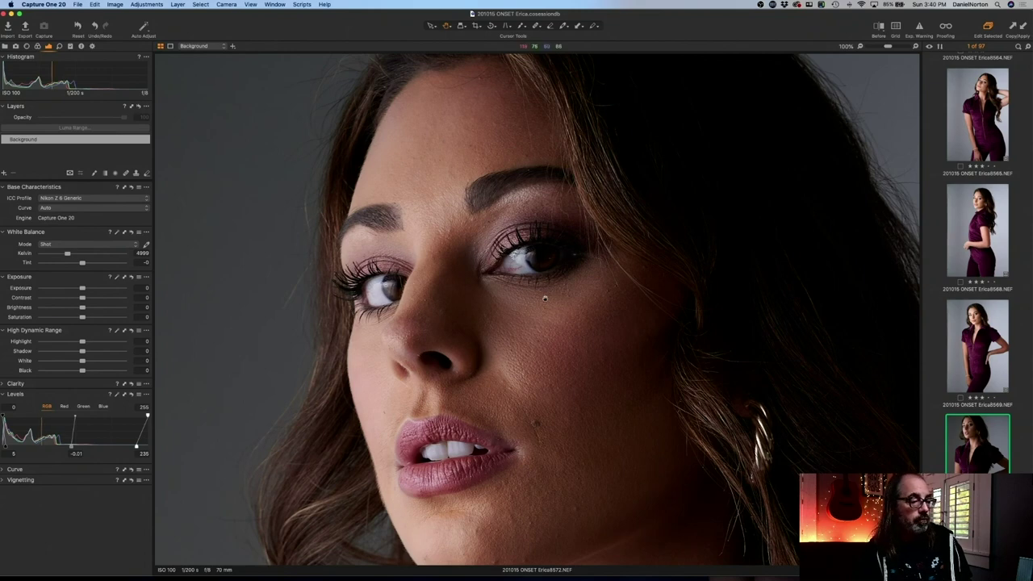
pyautogui.doubleClick(544, 299)
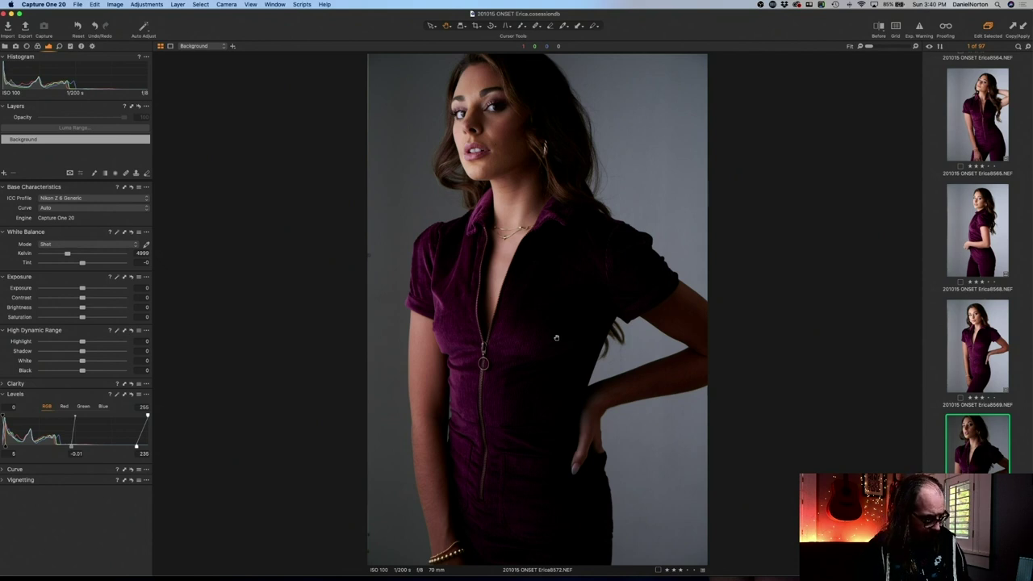
# - Copy the 8572 photo's adjustments and apply them to the 8573 and 8574 photos
pyautogui.press('super+shift+c')
pyautogui.press('Down')
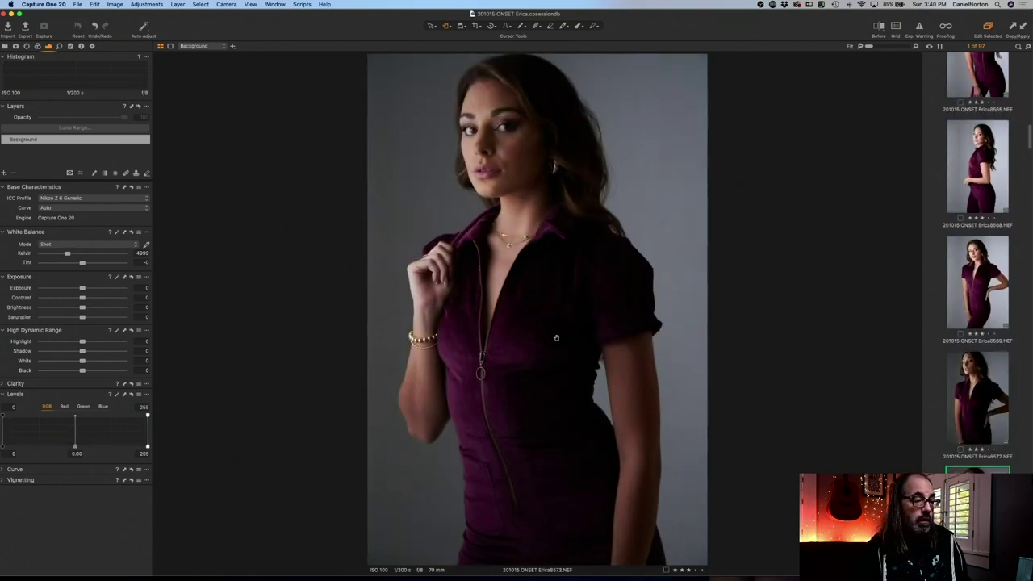
pyautogui.press('super+shift+v')
pyautogui.press('Down')
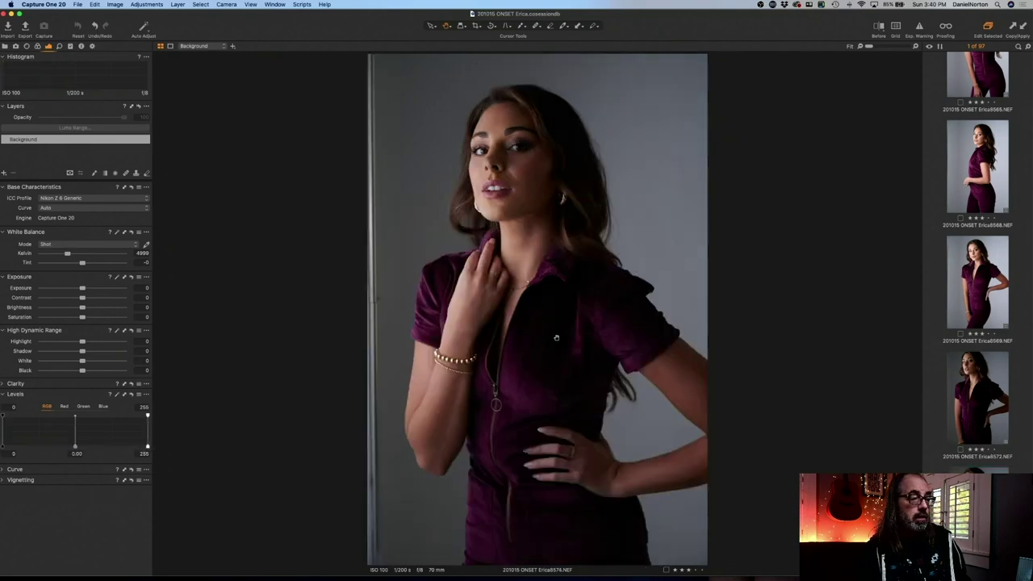
pyautogui.press('super+shift+v')
# - Crop the 8574 photo to about 1330 × 2000 px, cutting off its left-edge strip and the excess space above the head
pyautogui.moveTo(556, 338); pyautogui.dragTo(486, 343)
pyautogui.moveTo(482, 140); pyautogui.dragTo(483, 140)
pyautogui.click(476, 25)
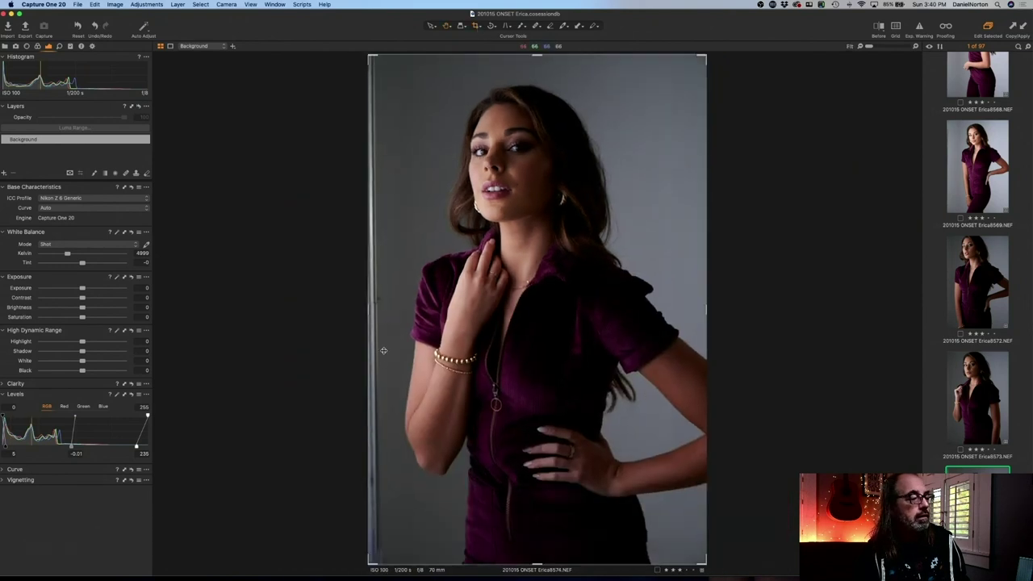
pyautogui.moveTo(370, 307); pyautogui.dragTo(383, 309)
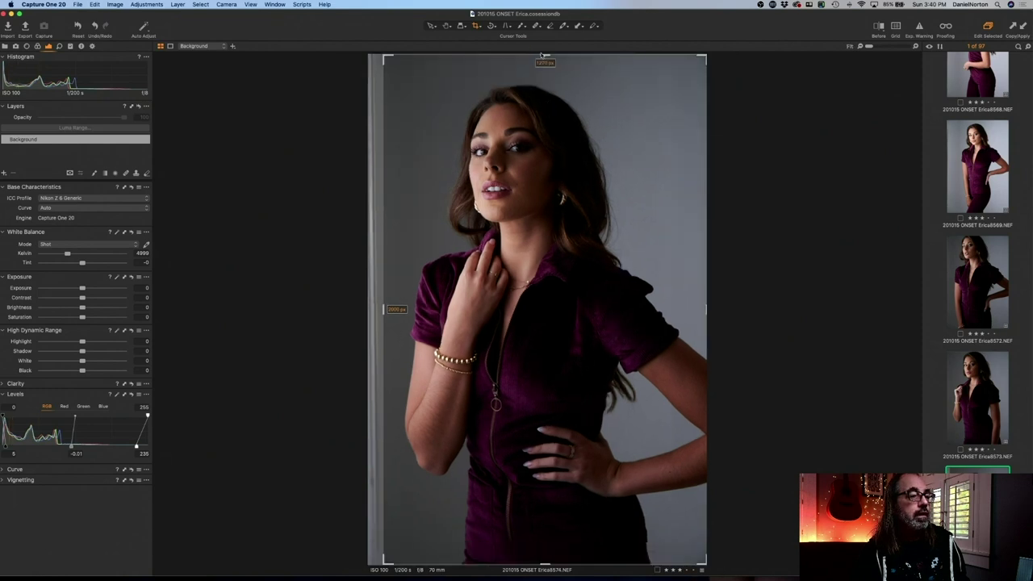
pyautogui.moveTo(545, 55); pyautogui.dragTo(546, 78)
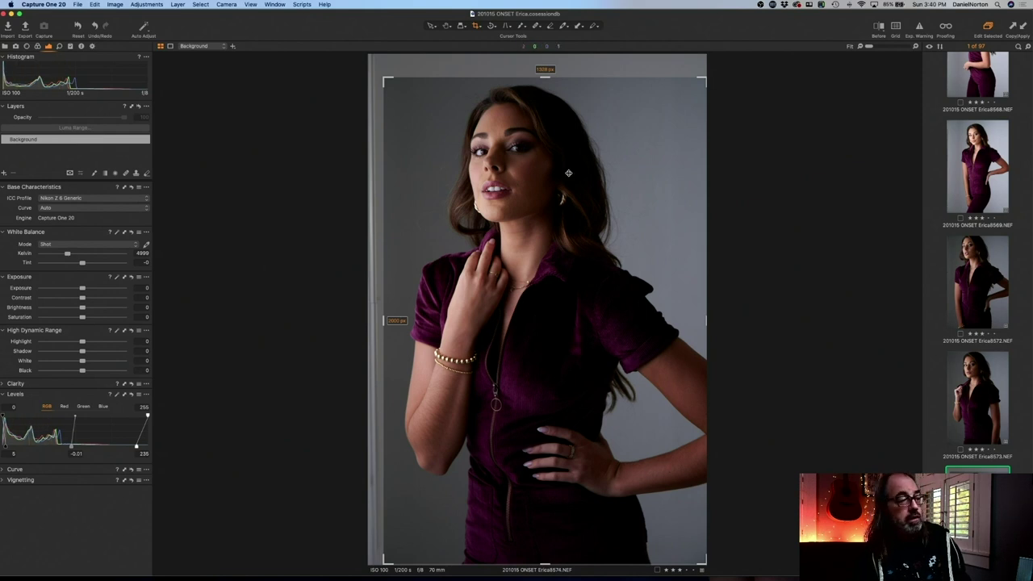
pyautogui.click(446, 26)
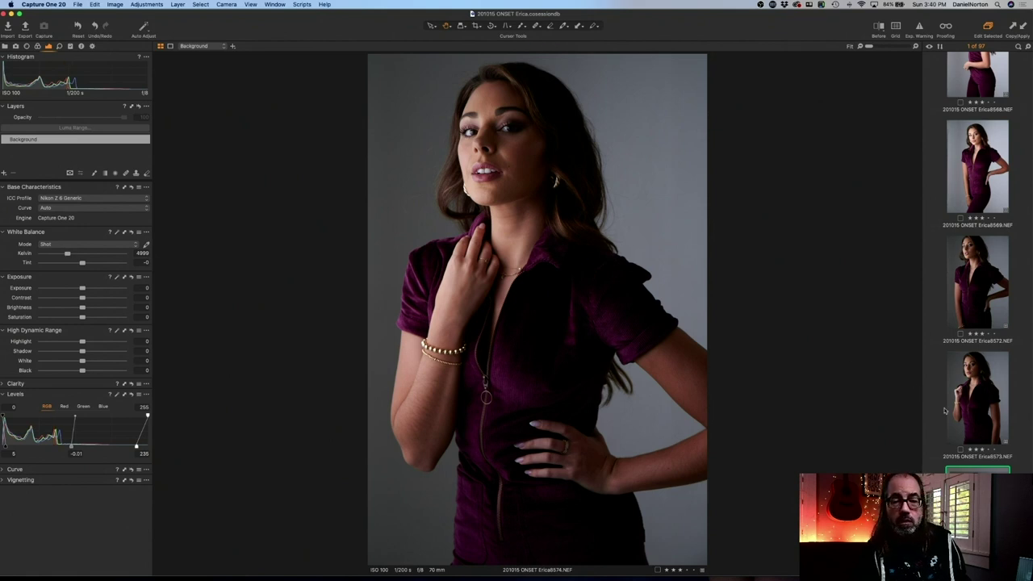
# - Select the 8575 photo and apply the same Levels adjustment to it
pyautogui.scroll(-2, 952, 410)
pyautogui.scroll(-2, 952, 410)
pyautogui.click(981, 429)
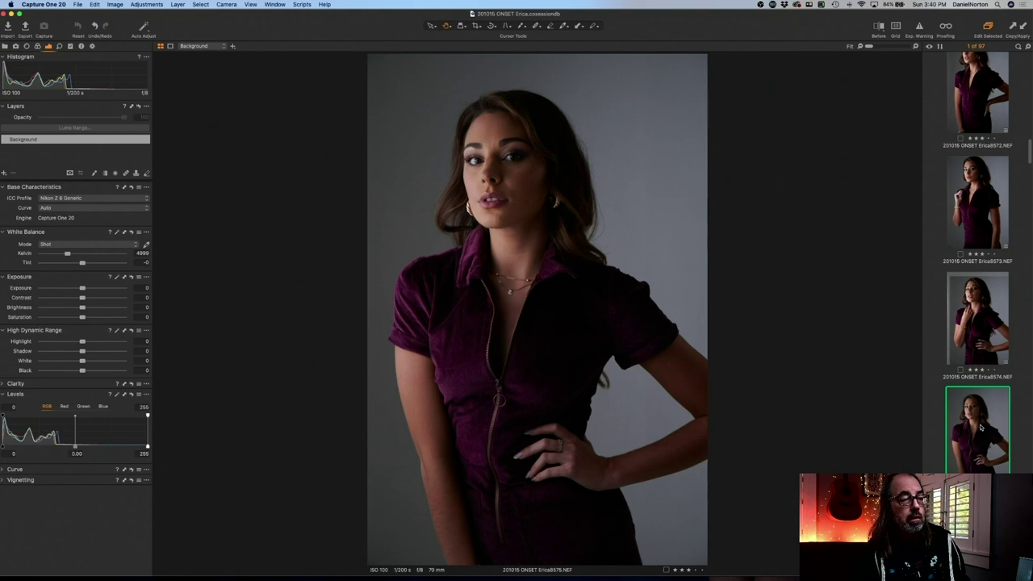
pyautogui.press('super+shift+l')
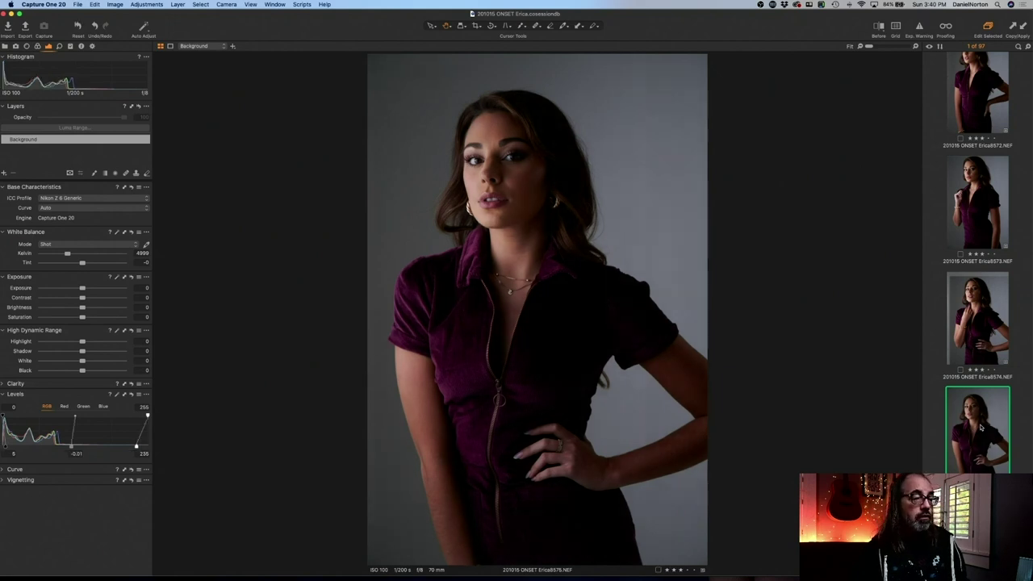
# - Compare the 8574 and 8575 photos alternately and side by side for differences in tone and brightness
pyautogui.press('Up')
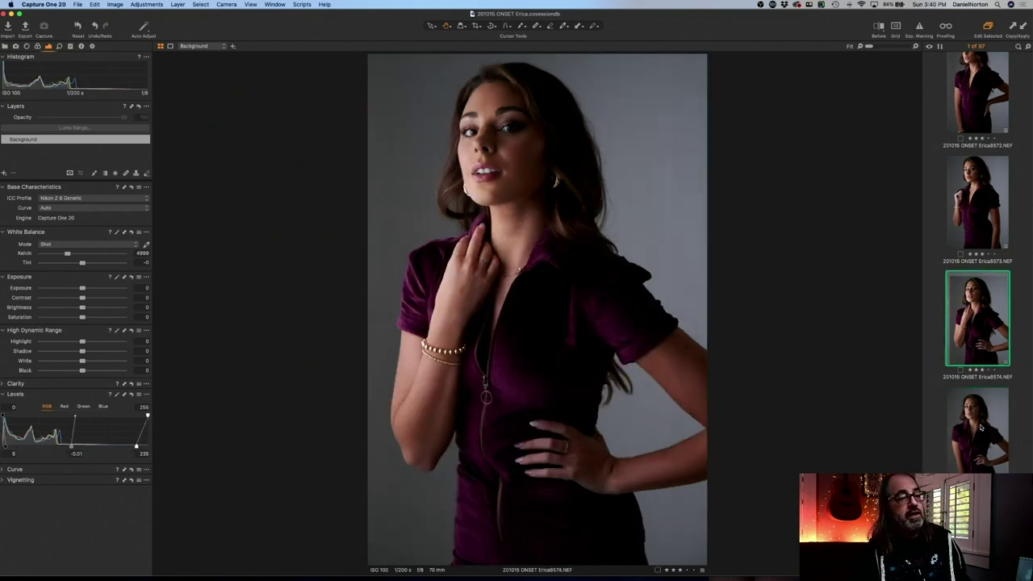
pyautogui.press('Down')
pyautogui.press('Up')
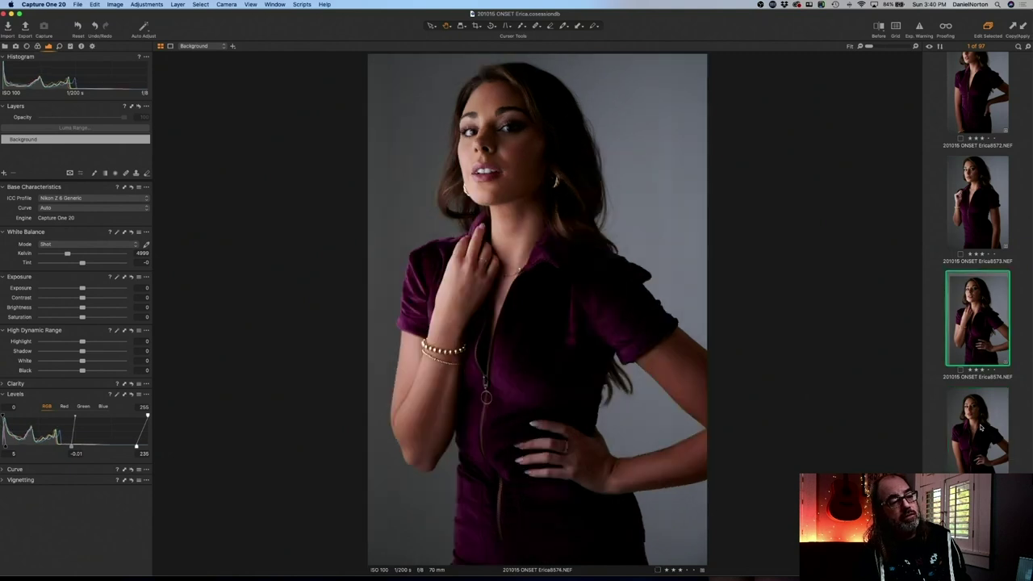
pyautogui.keyDown('super'); pyautogui.click(985, 456); pyautogui.keyUp('super')
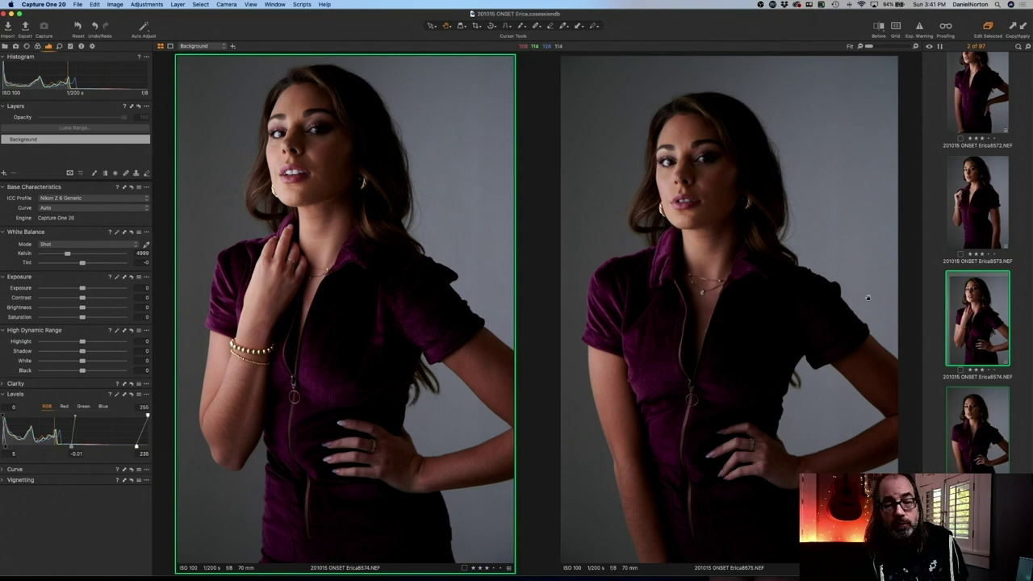
pyautogui.click(935, 237)
pyautogui.scroll(-2, 968, 282)
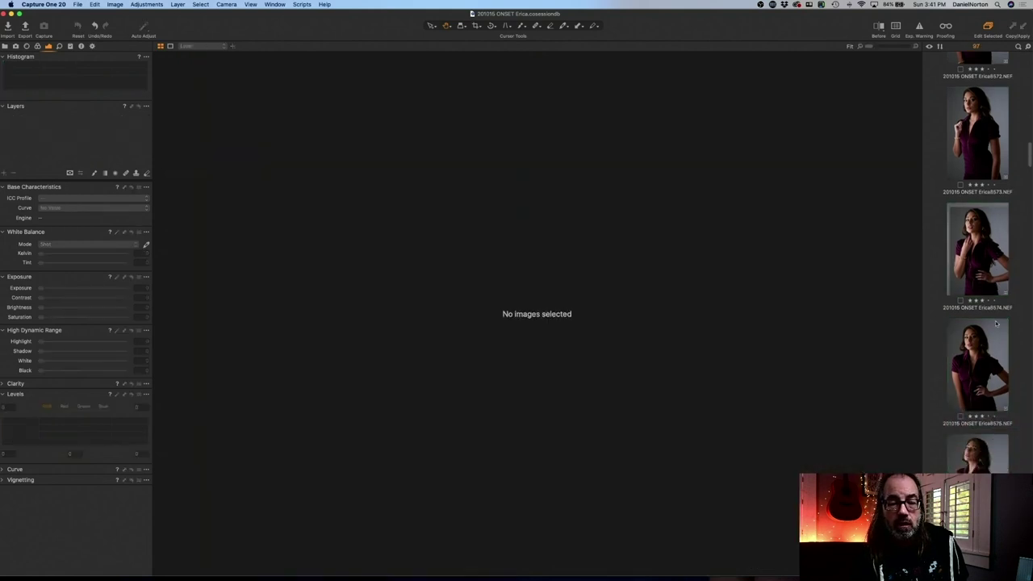
pyautogui.click(989, 345)
pyautogui.press('Up')
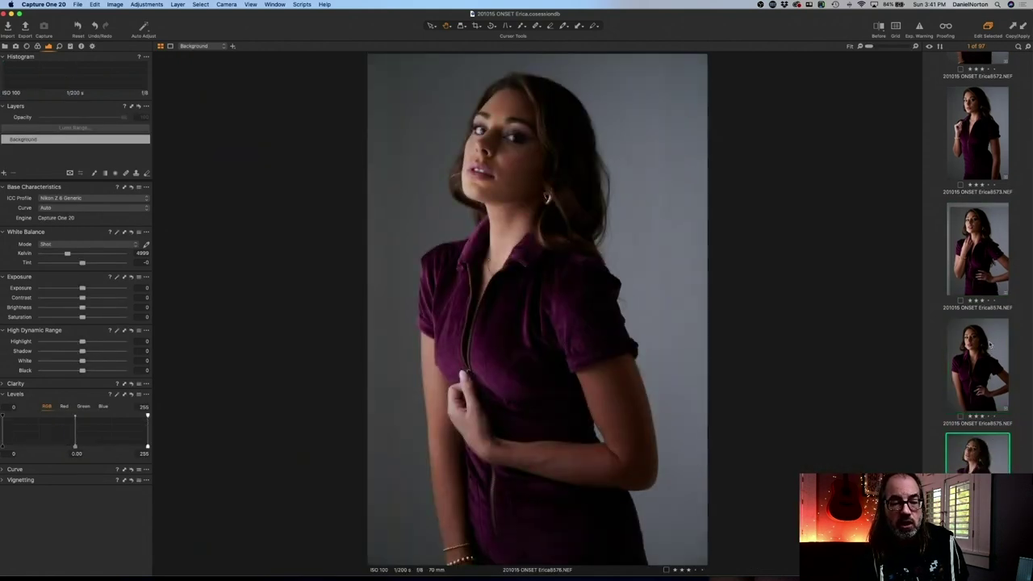
pyautogui.press('Down')
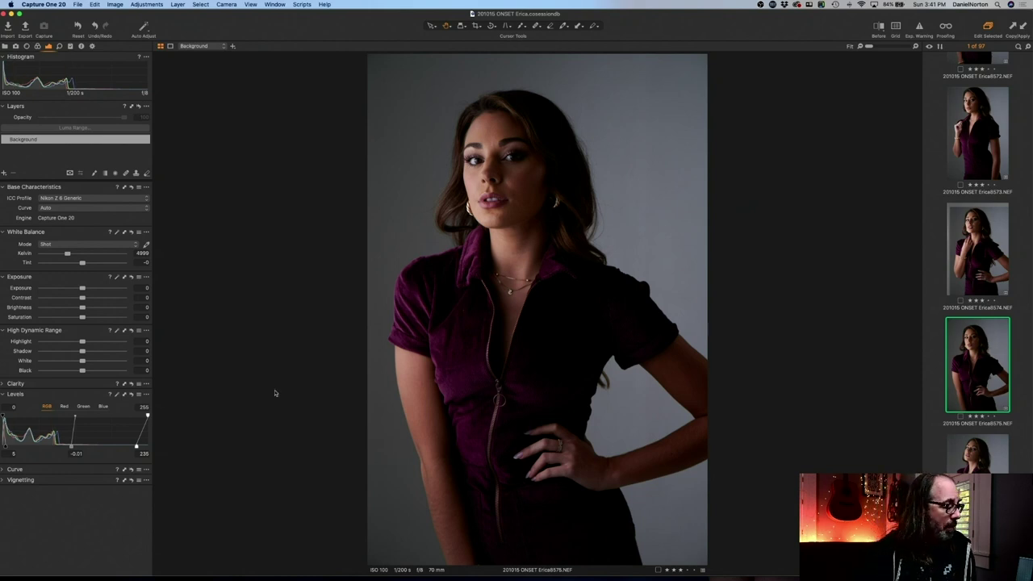
# - Set the 8575 photo's Levels white point to 213 and saturation to -2, checking the match against the 8574 photo
pyautogui.moveTo(135, 447); pyautogui.dragTo(66, 446)
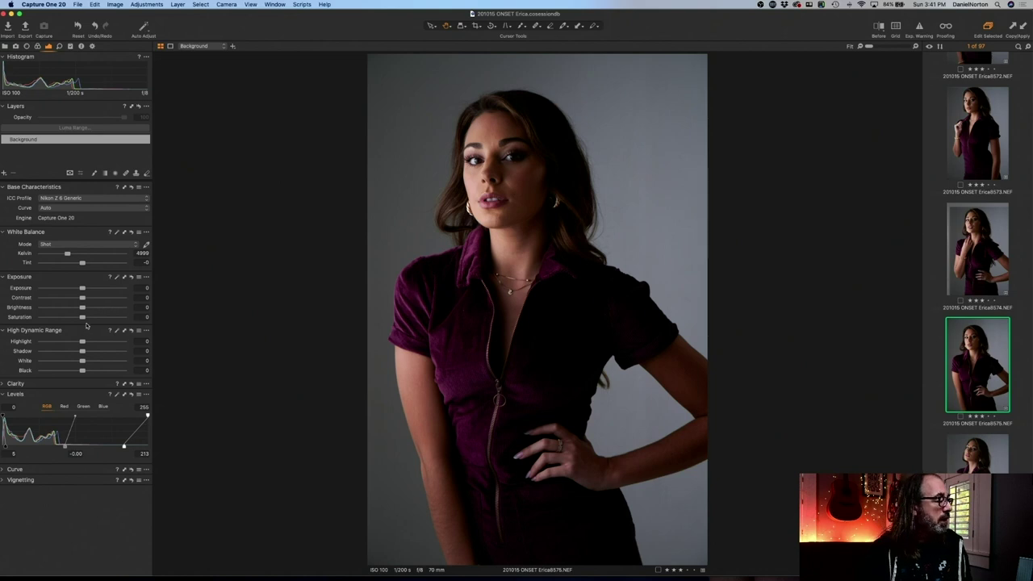
pyautogui.moveTo(82, 317); pyautogui.dragTo(82, 318)
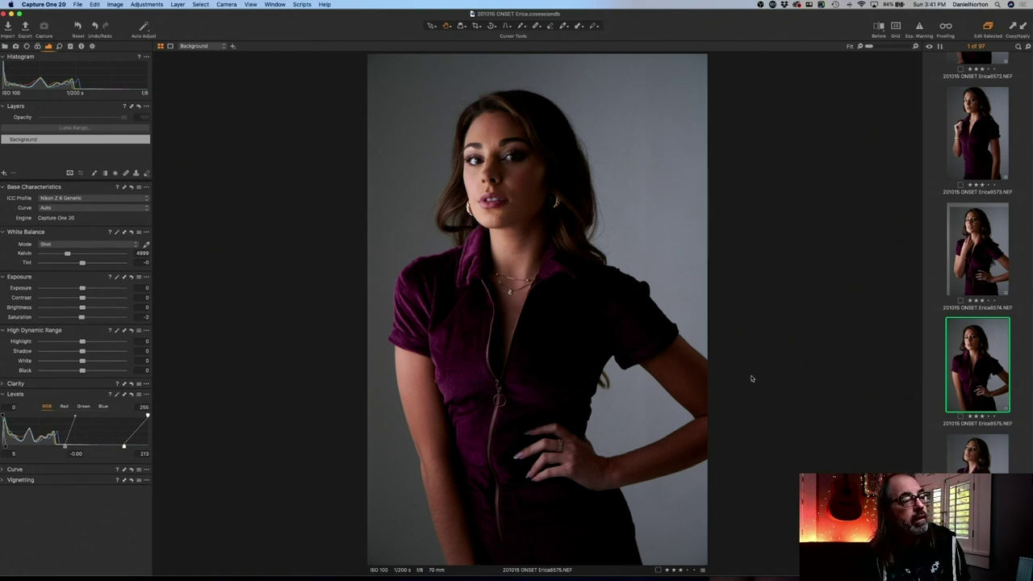
pyautogui.click(973, 240)
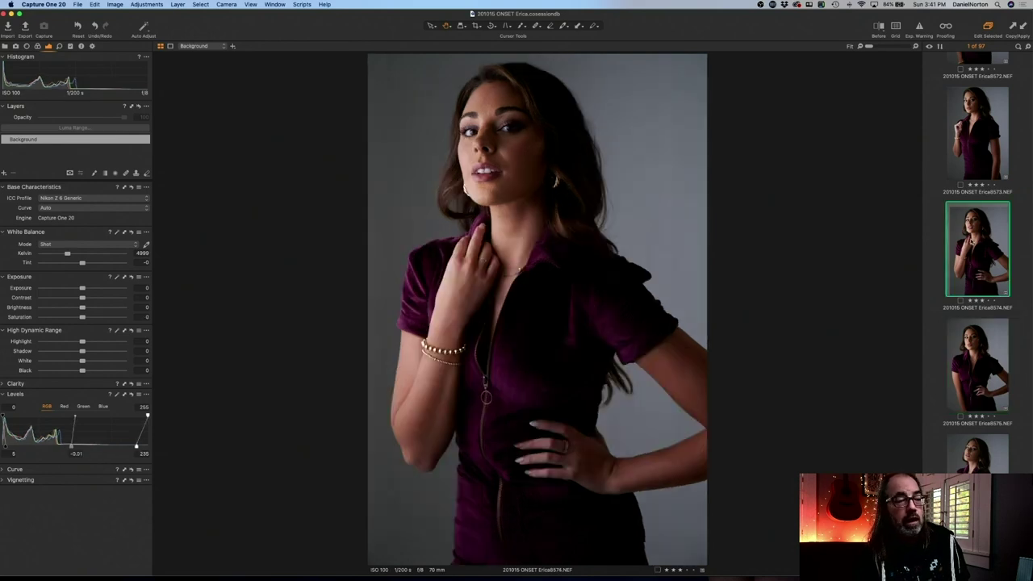
pyautogui.click(981, 346)
pyautogui.press('Up')
pyautogui.press('Down')
pyautogui.press('Up')
pyautogui.press('Down')
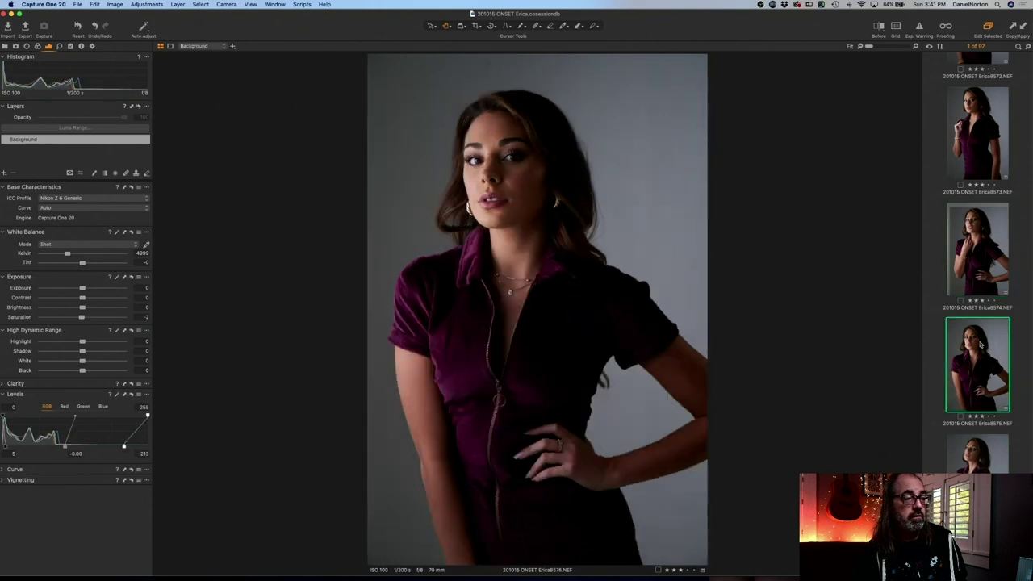
# - Apply the Levels adjustment with black point 5 and white point 235 to the 8576 and 8577 photos
pyautogui.press('Down')
pyautogui.press('super+shift+l')
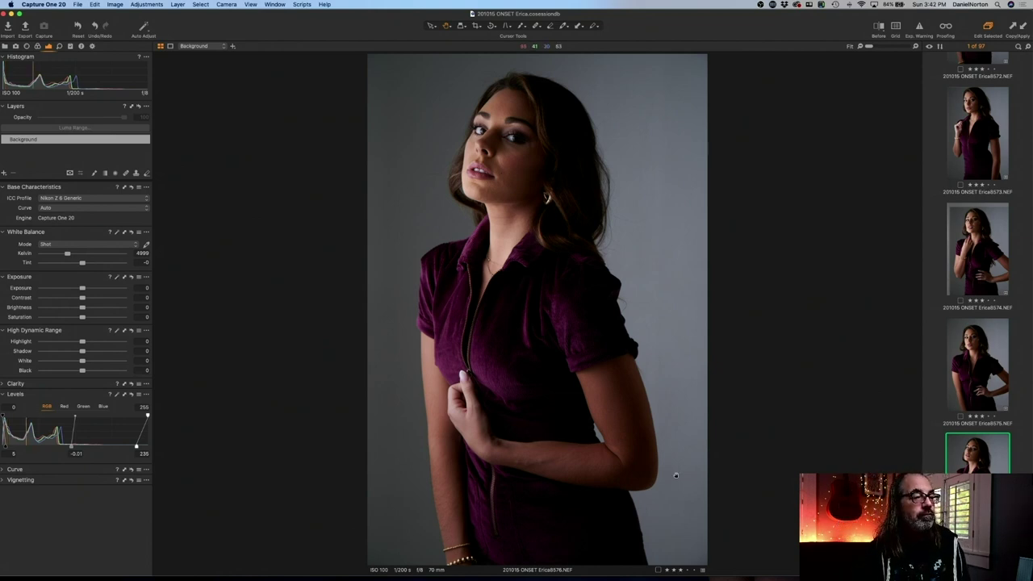
pyautogui.press('Right')
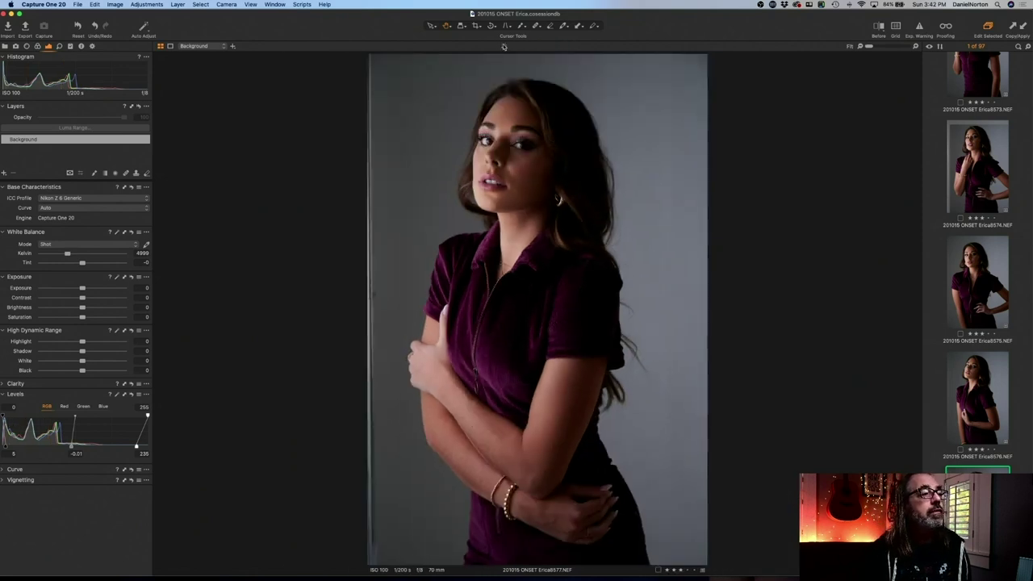
# - Crop the 8577 photo to about 1340 × 2000 px, trimming its left-edge strip and the space above the head
pyautogui.click(477, 26)
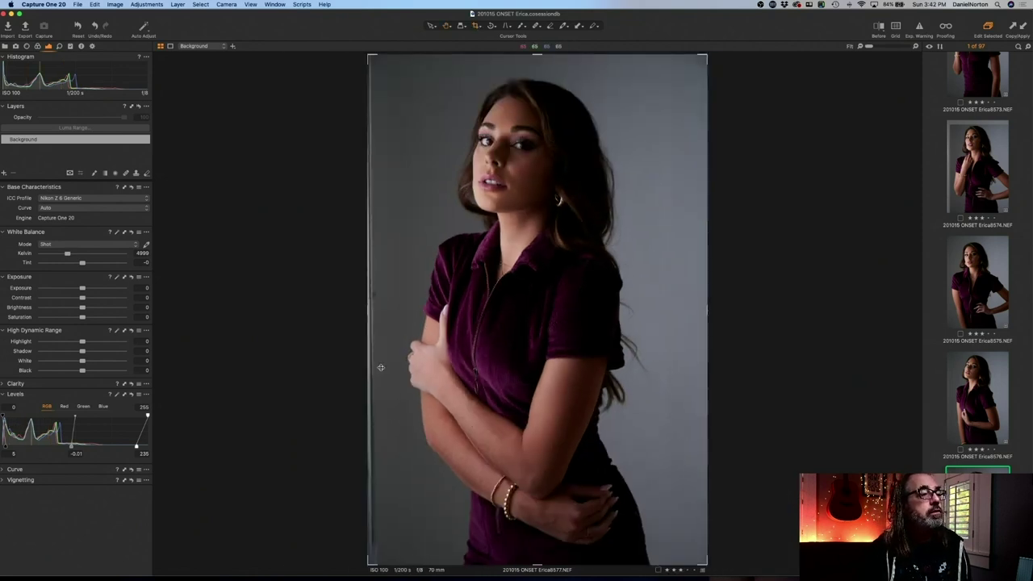
pyautogui.moveTo(368, 312); pyautogui.dragTo(381, 309)
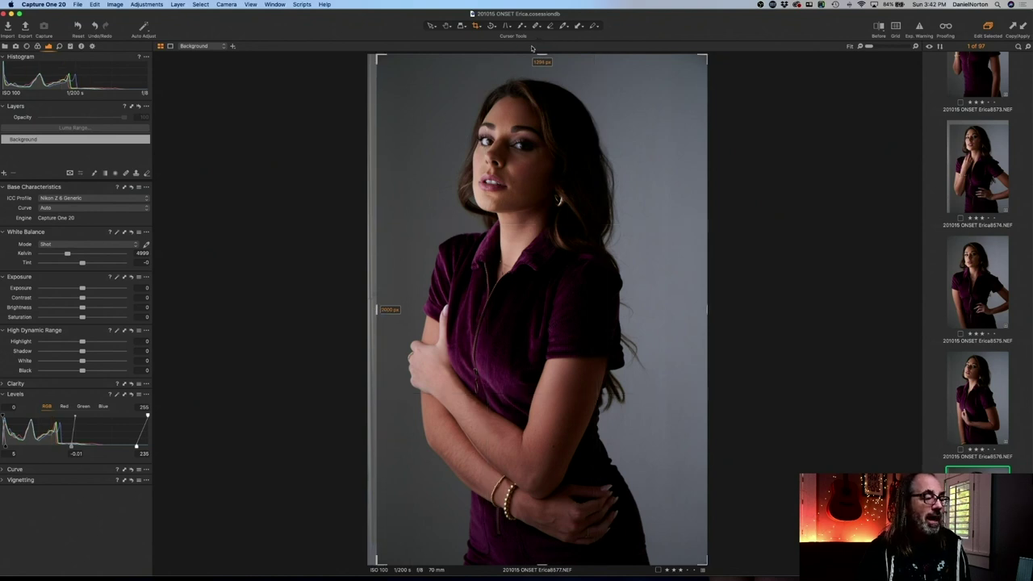
pyautogui.moveTo(545, 54); pyautogui.dragTo(542, 71)
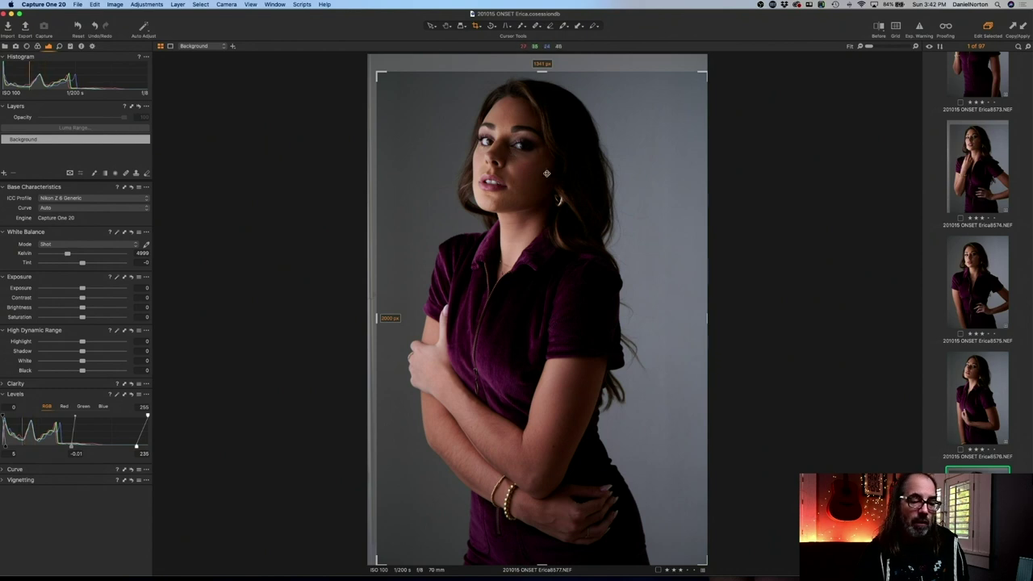
pyautogui.click(446, 26)
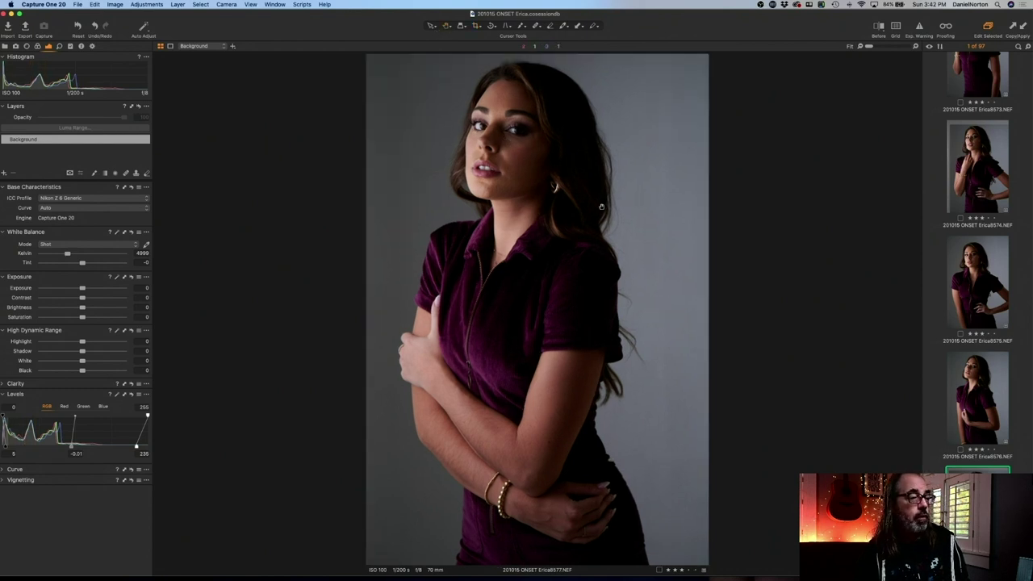
pyautogui.scroll(-5, 969, 391)
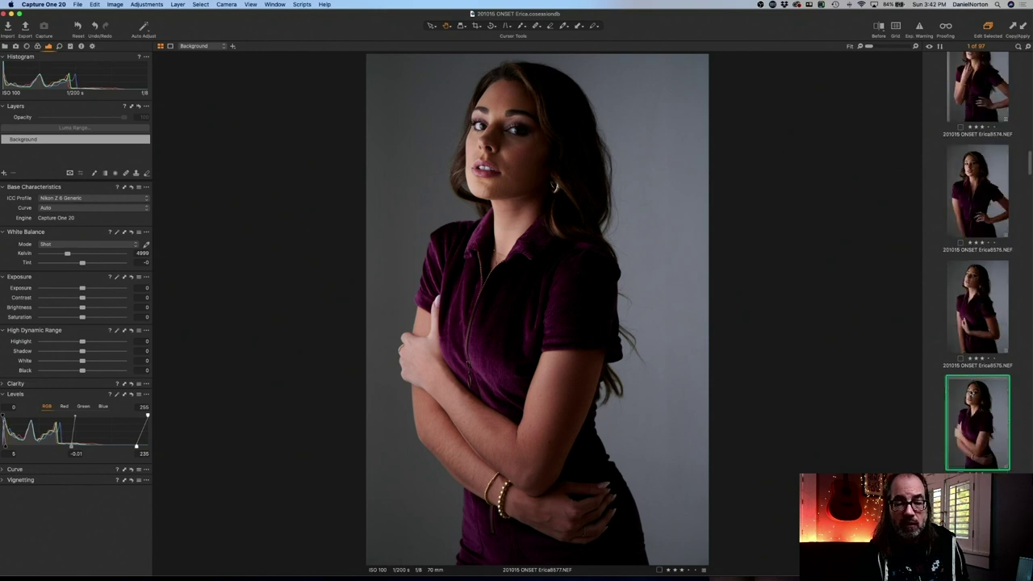
# - Apply the Levels adjustment to the 8578 photo and set its black point to 7 and white point to 209
pyautogui.scroll(-1, 972, 393)
pyautogui.click(975, 379)
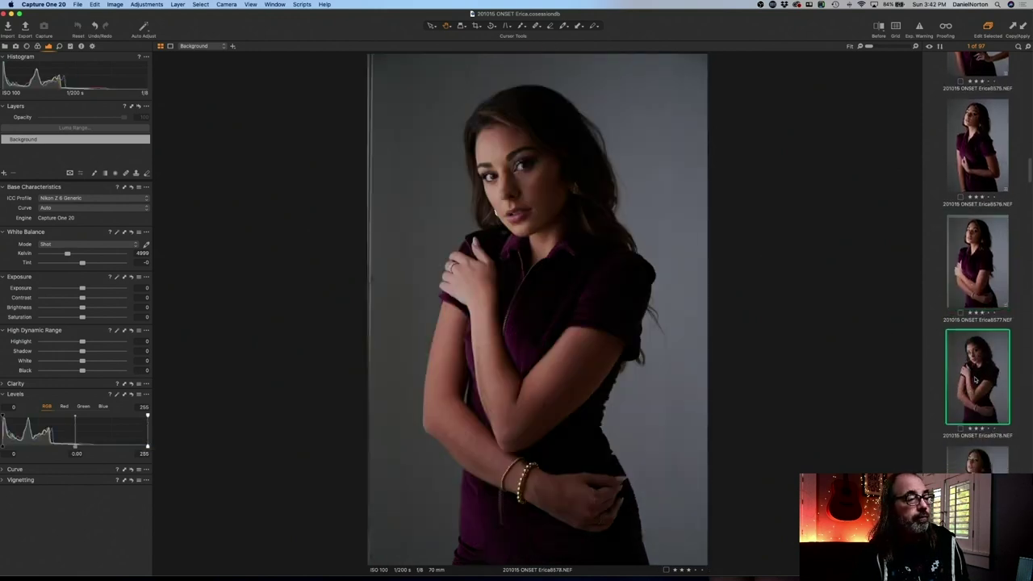
pyautogui.press('super+shift+l')
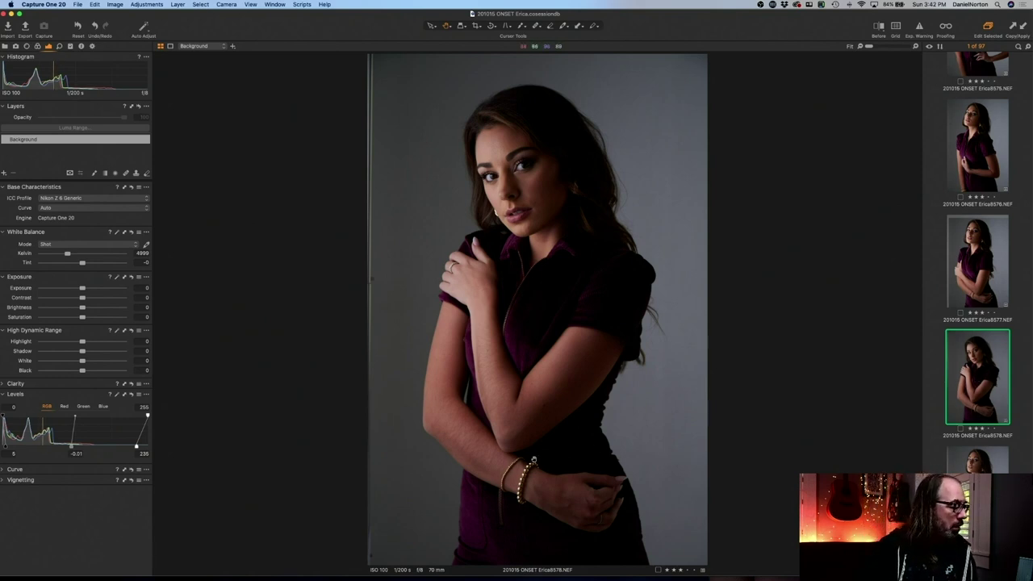
pyautogui.moveTo(136, 446)
pyautogui.mouseDown()
pyautogui.moveTo(67, 445)
pyautogui.moveTo(121, 446)
pyautogui.mouseUp()
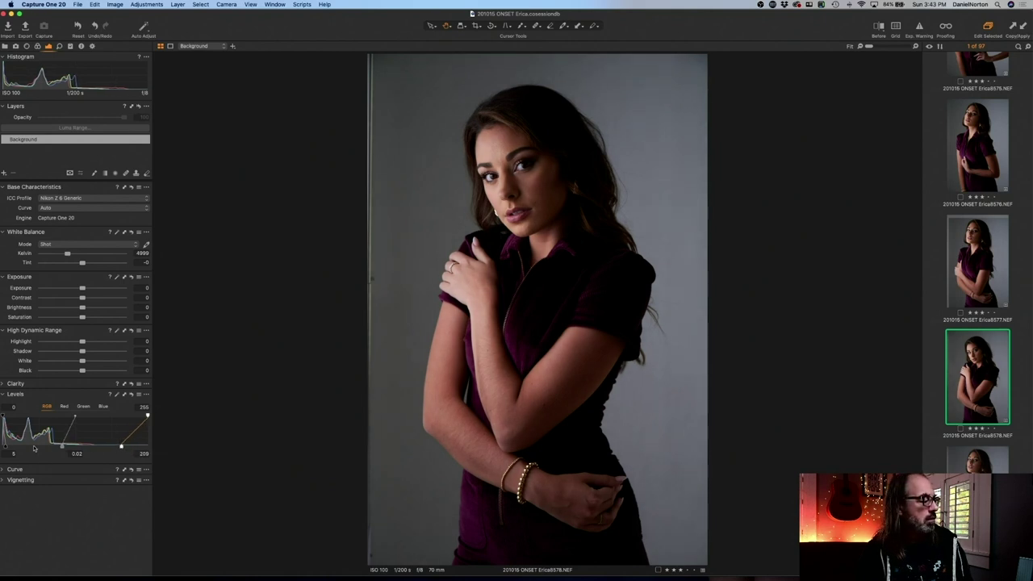
pyautogui.moveTo(6, 447); pyautogui.dragTo(7, 446)
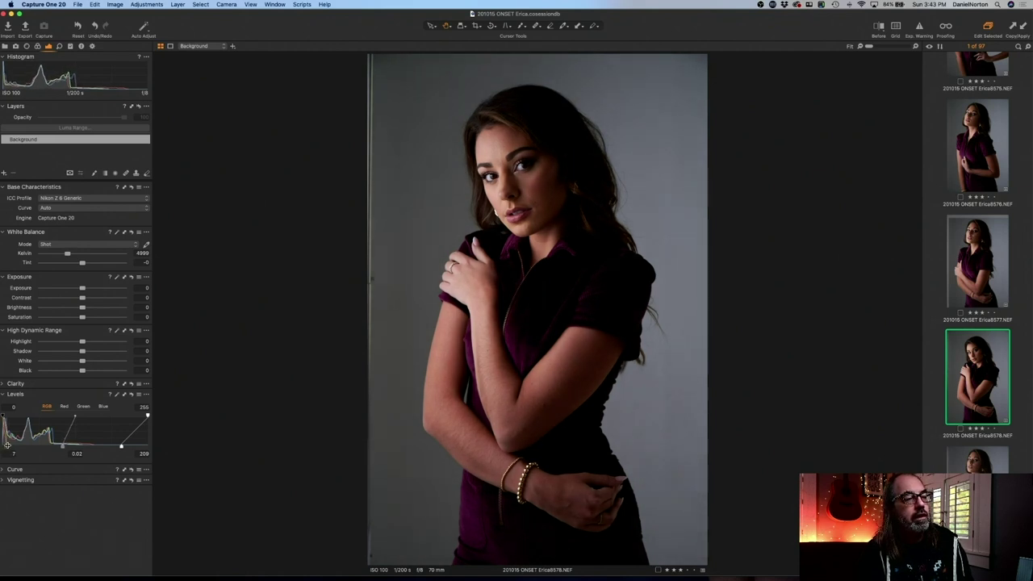
# - Crop the 8578 photo to about 1349 × 2000 px, trimming its left-edge strip and the space above the head
pyautogui.press('super+plus')
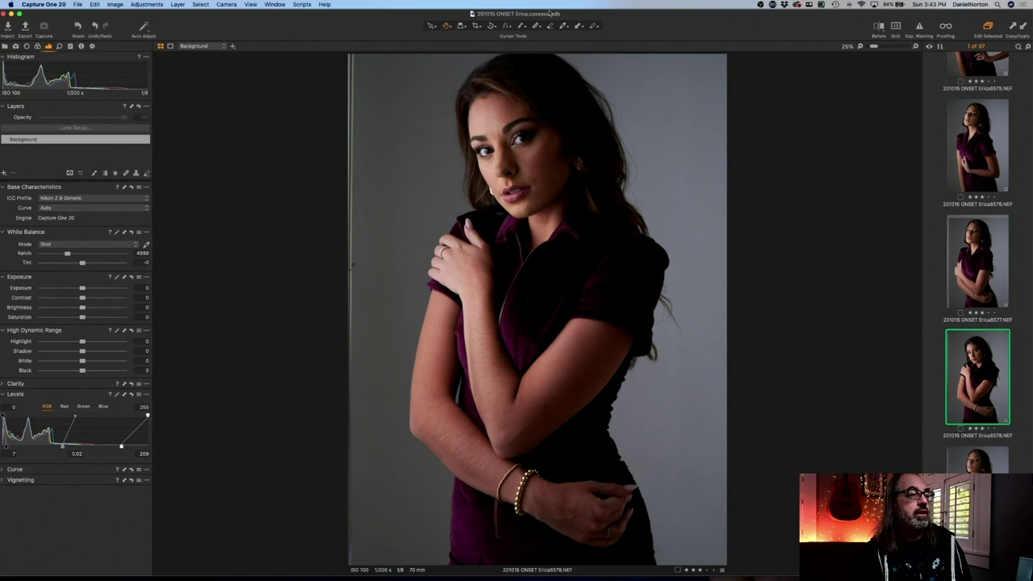
pyautogui.press('super+0')
pyautogui.click(477, 25)
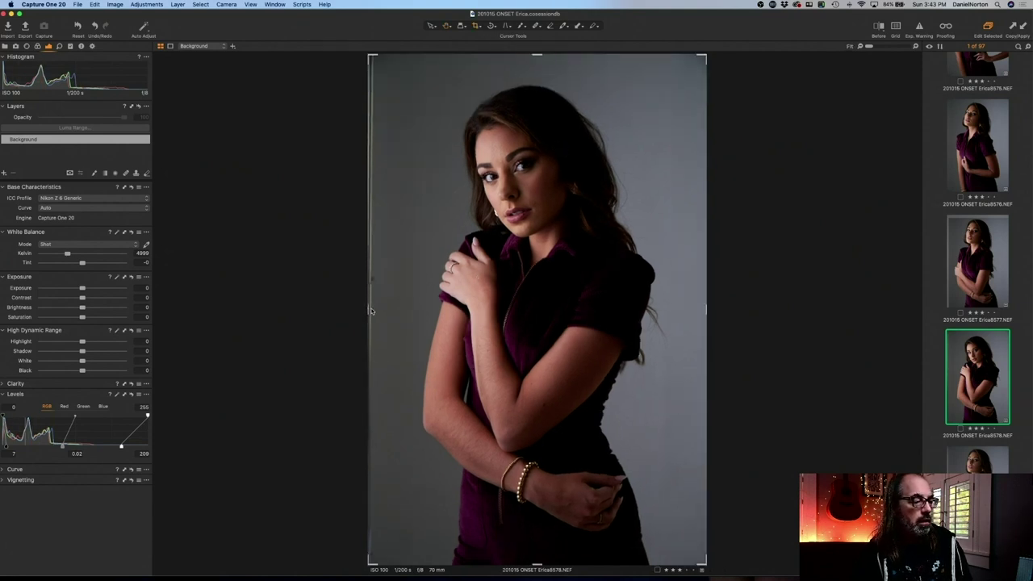
pyautogui.moveTo(368, 310); pyautogui.dragTo(375, 308)
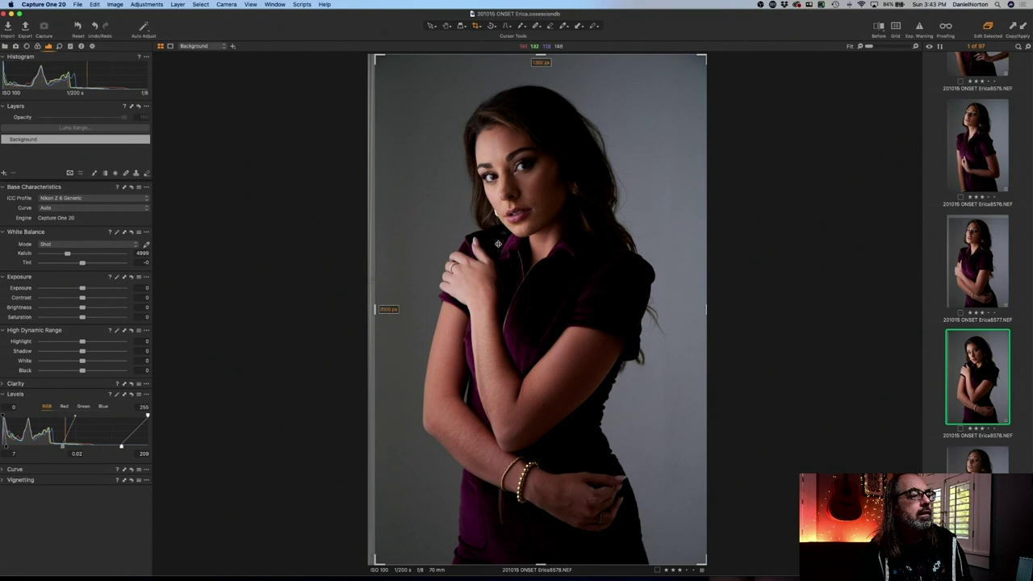
pyautogui.moveTo(546, 56); pyautogui.dragTo(544, 73)
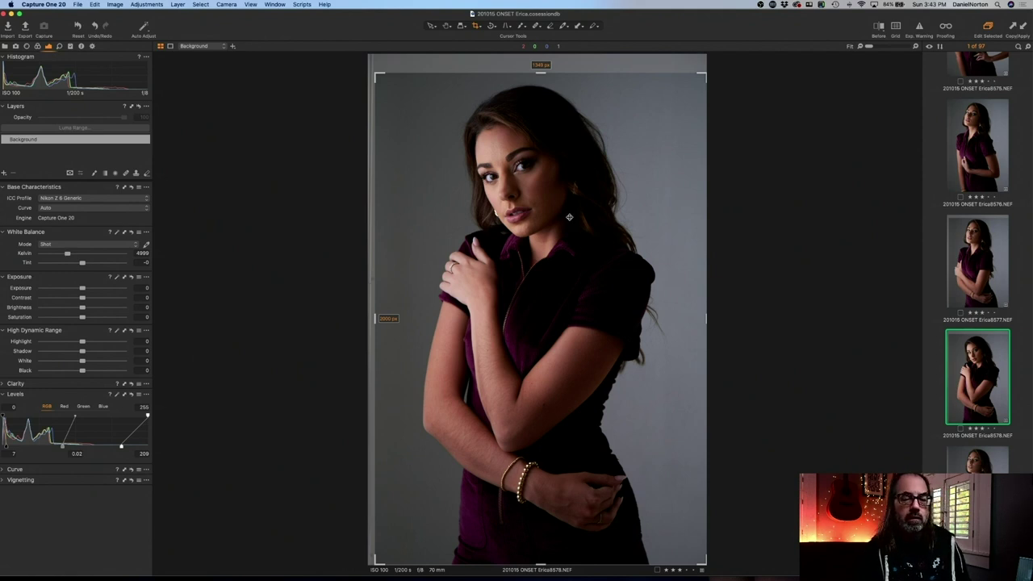
# - Apply the 8578 photo's Levels and crop to the 8579 photo, extending the crop above the head to about 1317 × 2000 px
pyautogui.press('Right')
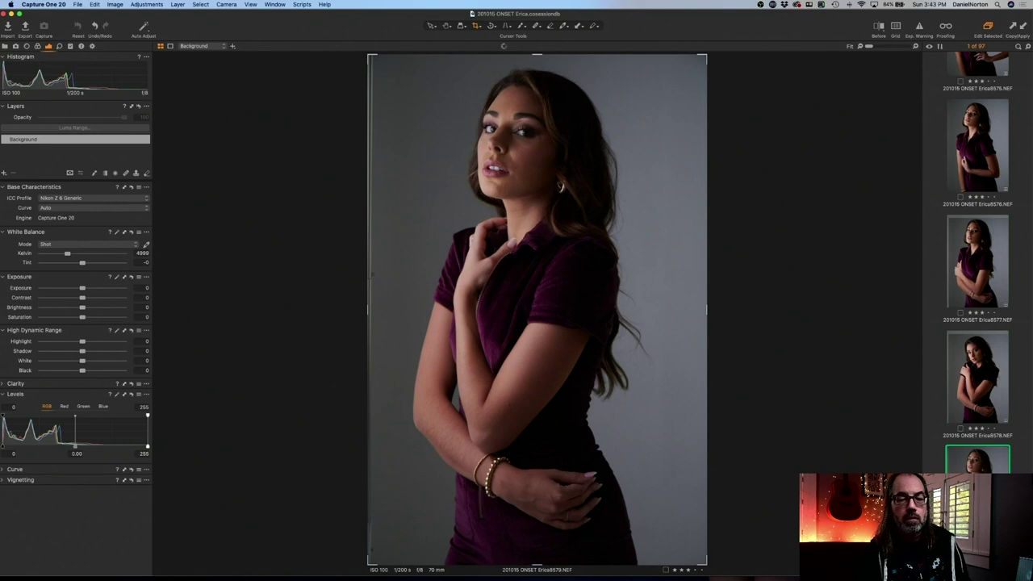
pyautogui.press('super+shift+v')
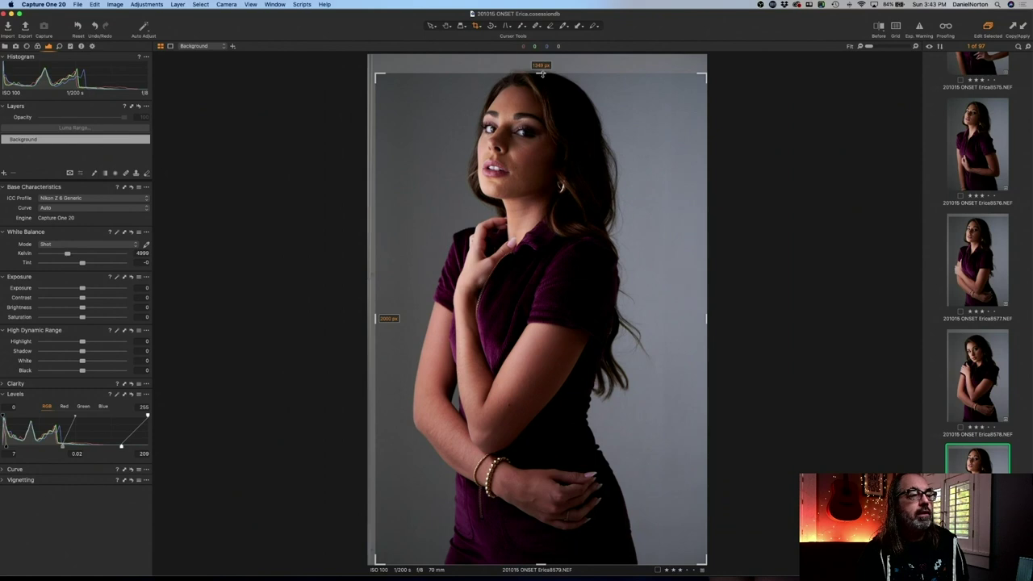
pyautogui.moveTo(541, 74); pyautogui.dragTo(542, 62)
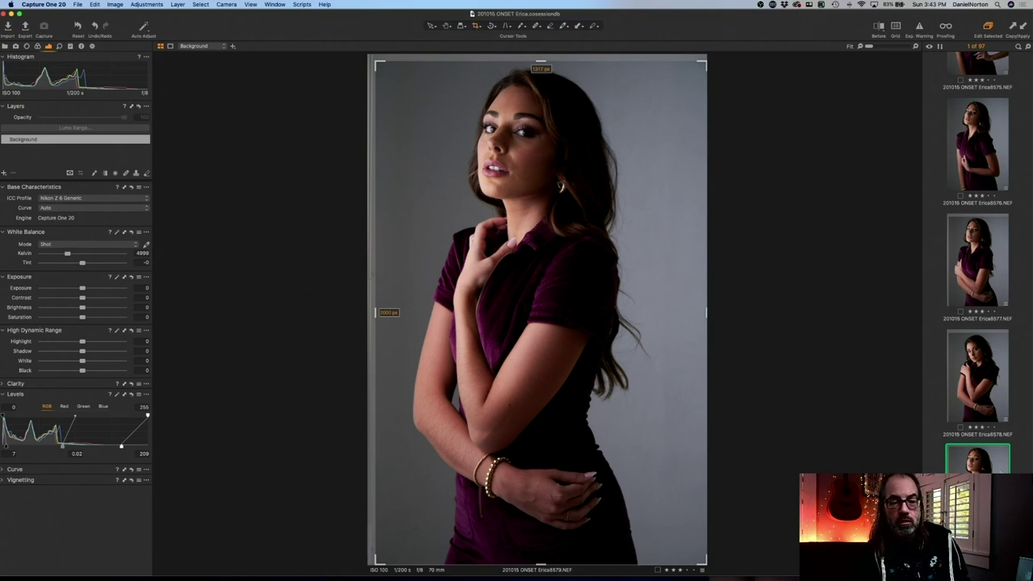
# - Compare the adjusted 8578 and 8579 photos with the darker 8580 photo for framing and brightness
pyautogui.scroll(-5, 978, 363)
pyautogui.click(983, 411)
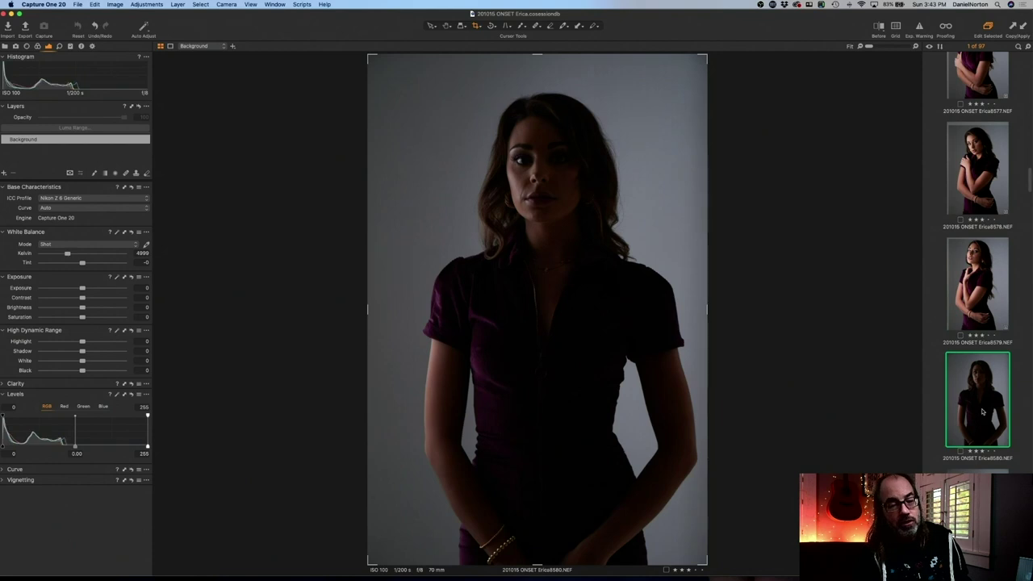
pyautogui.click(979, 310)
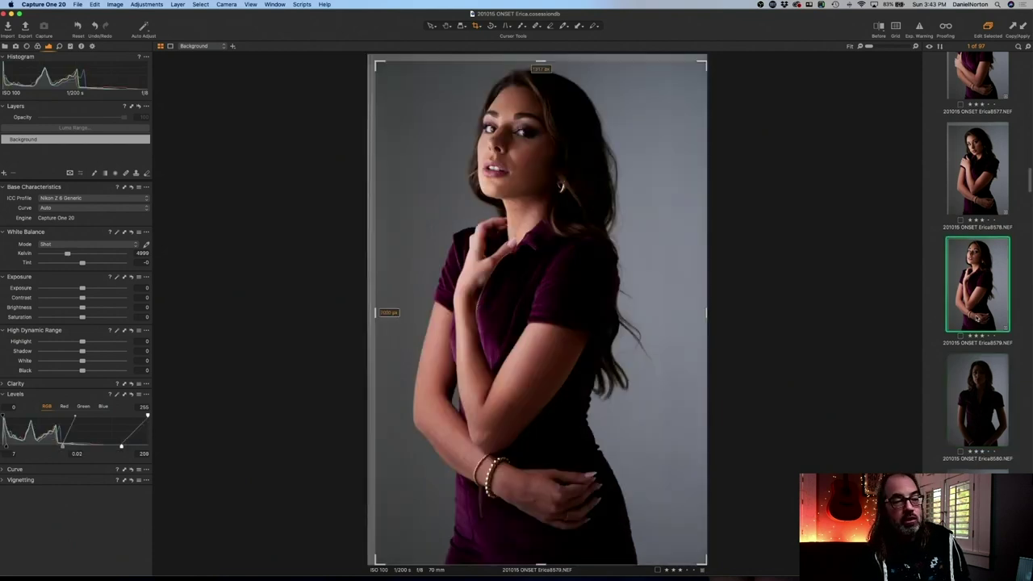
pyautogui.scroll(2, 978, 307)
pyautogui.click(972, 242)
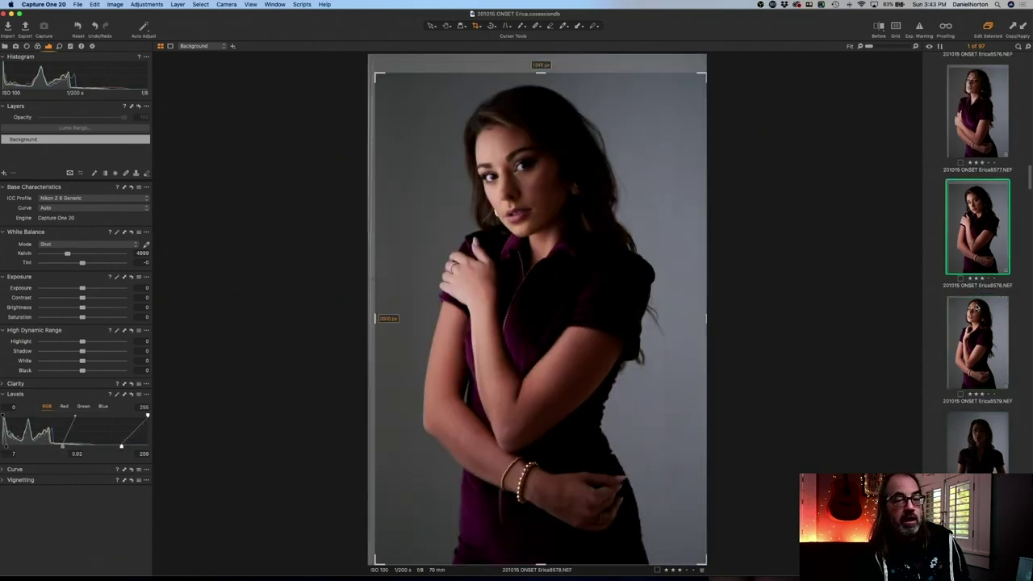
pyautogui.click(979, 323)
pyautogui.scroll(-4, 989, 364)
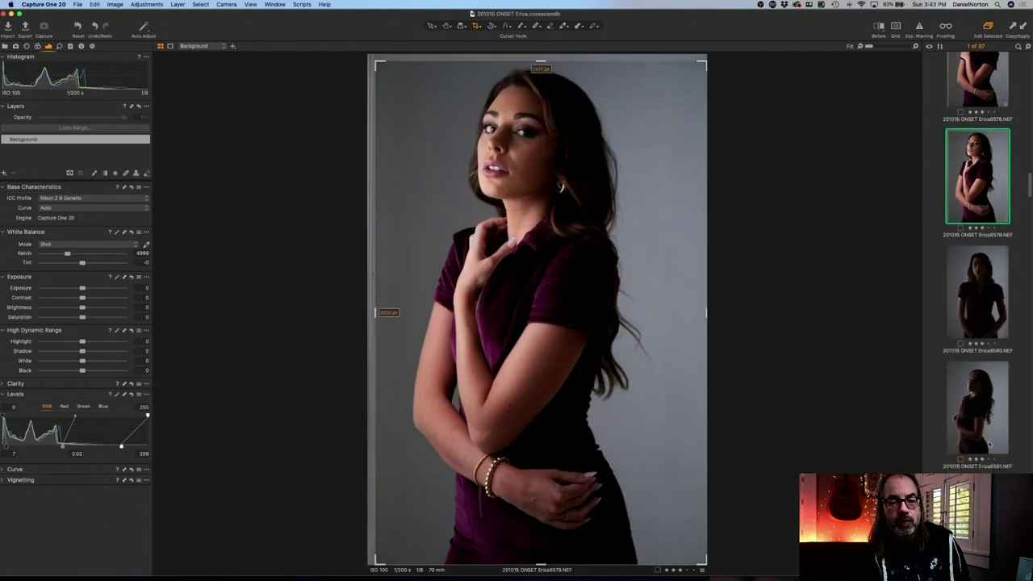
# - Leave the Crop tool and delete the dark 8580 photo
pyautogui.click(984, 275)
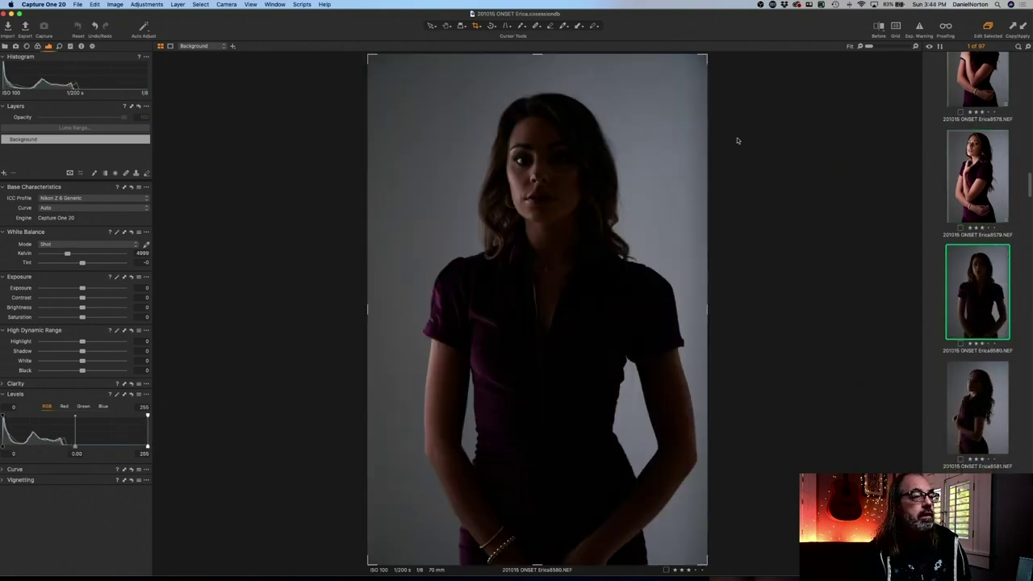
pyautogui.click(449, 26)
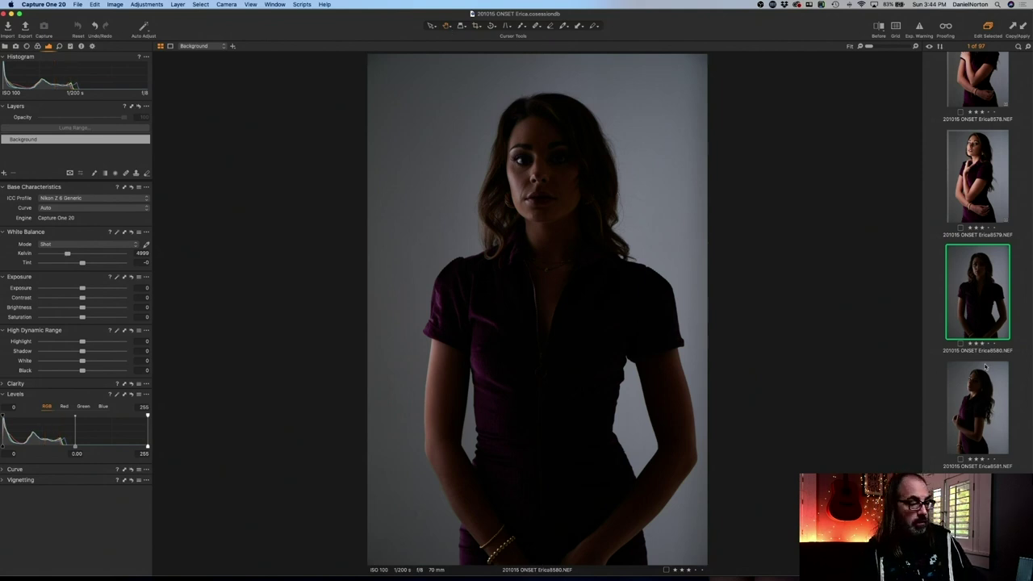
pyautogui.press('BackSpace')
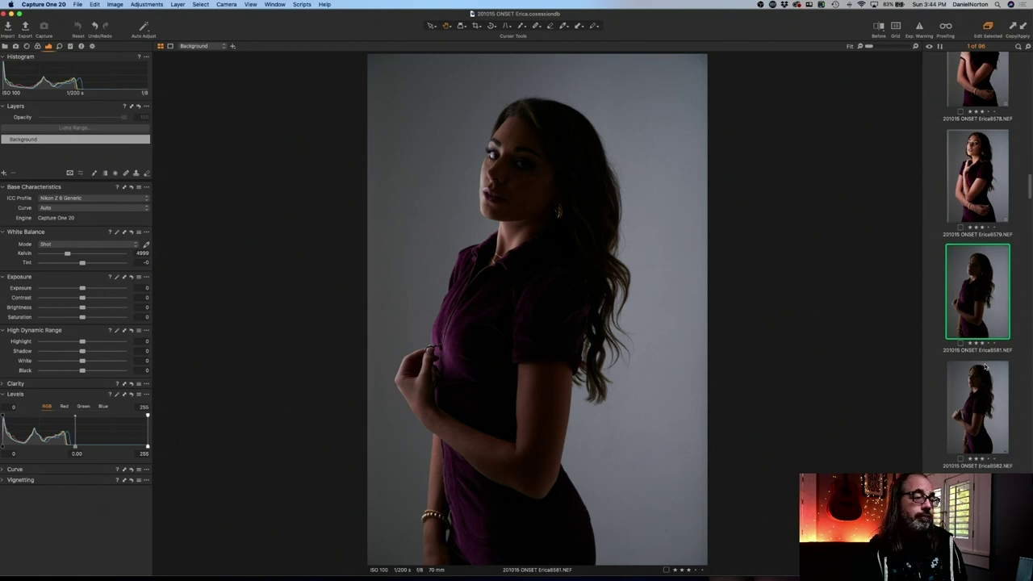
# - Set the 8581 photo's Levels to black point 0, midtone 0.02 and white point 220, checking the face close up
pyautogui.click(579, 249)
pyautogui.click(585, 253)
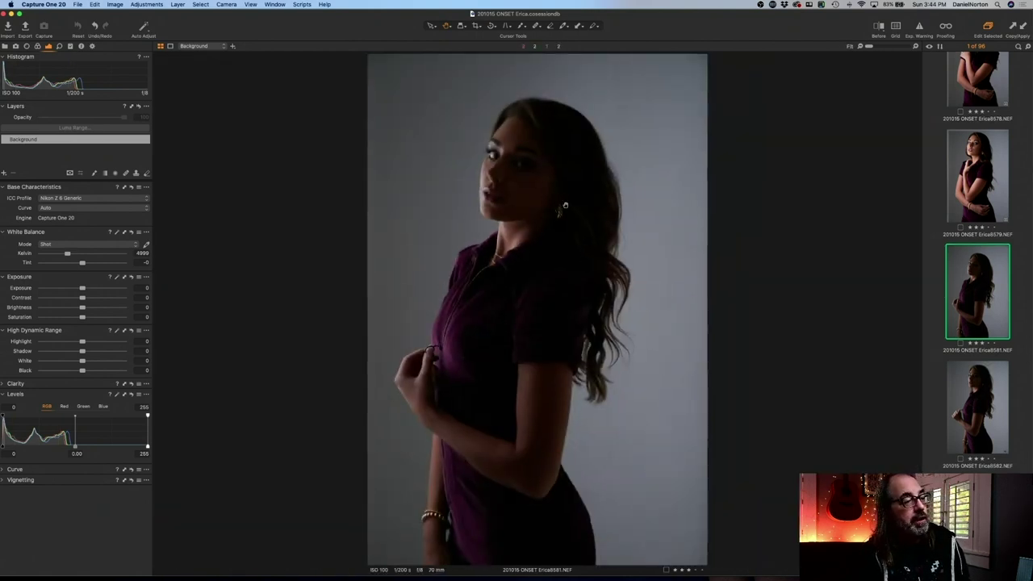
pyautogui.click(497, 161)
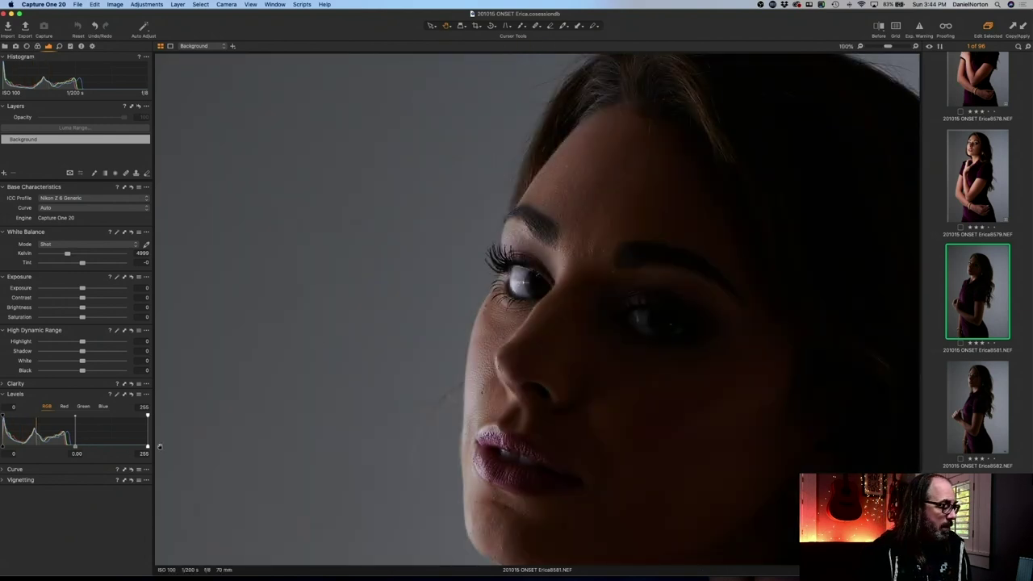
pyautogui.moveTo(148, 448); pyautogui.dragTo(126, 444)
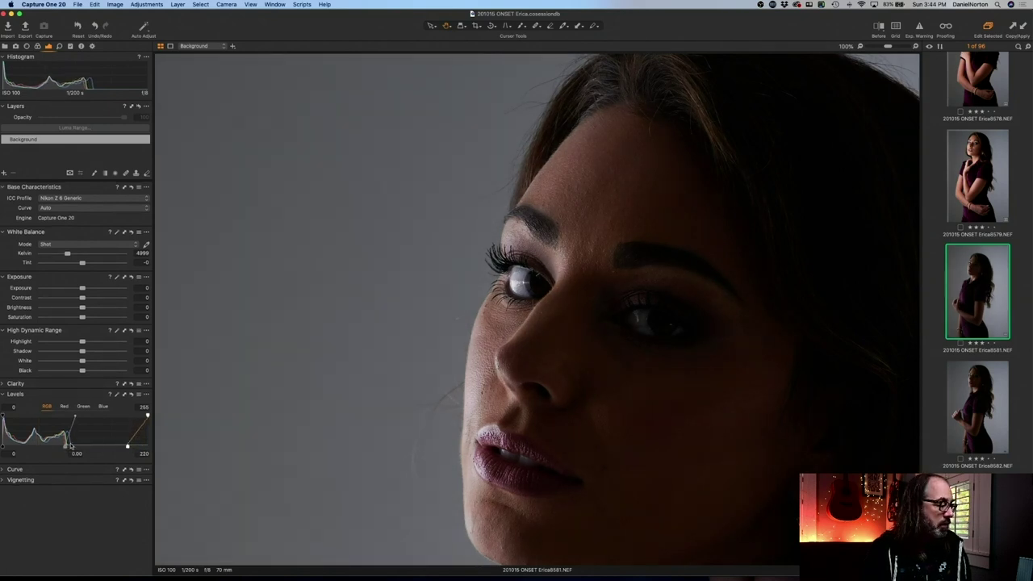
pyautogui.moveTo(65, 448); pyautogui.dragTo(63, 446)
pyautogui.moveTo(2, 446); pyautogui.dragTo(2, 447)
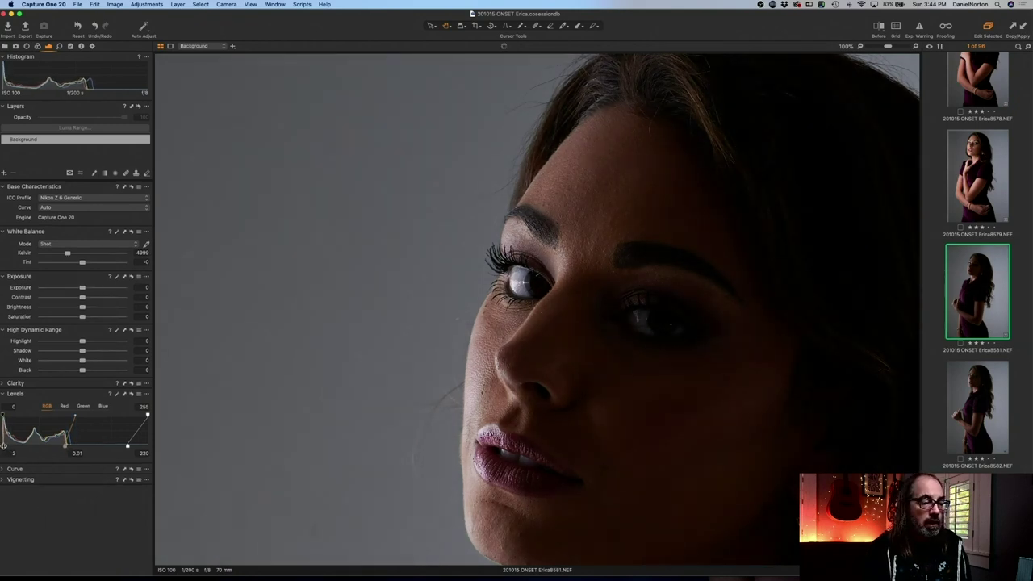
pyautogui.moveTo(66, 447); pyautogui.dragTo(1, 446)
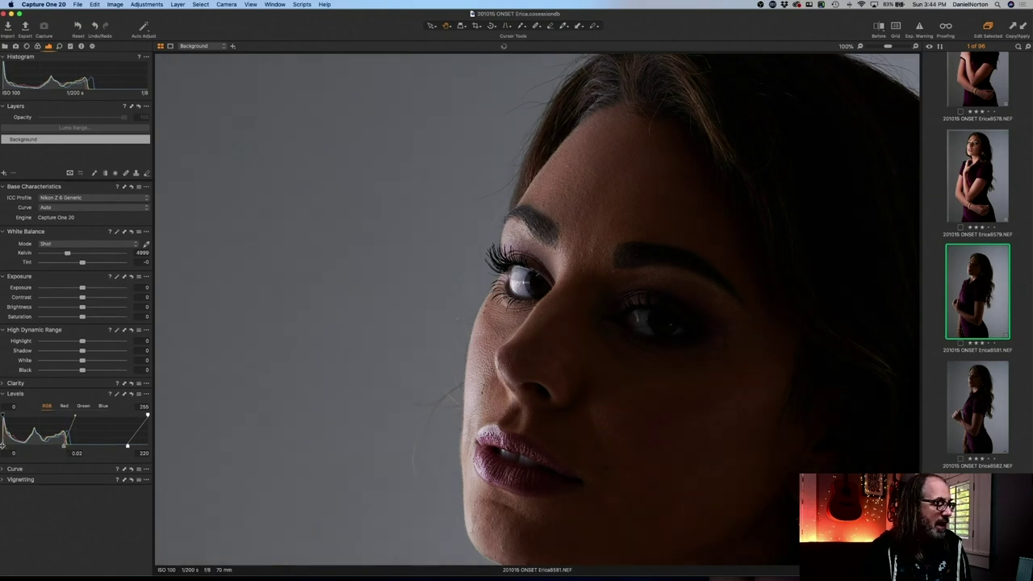
pyautogui.scroll(2, 473, 406)
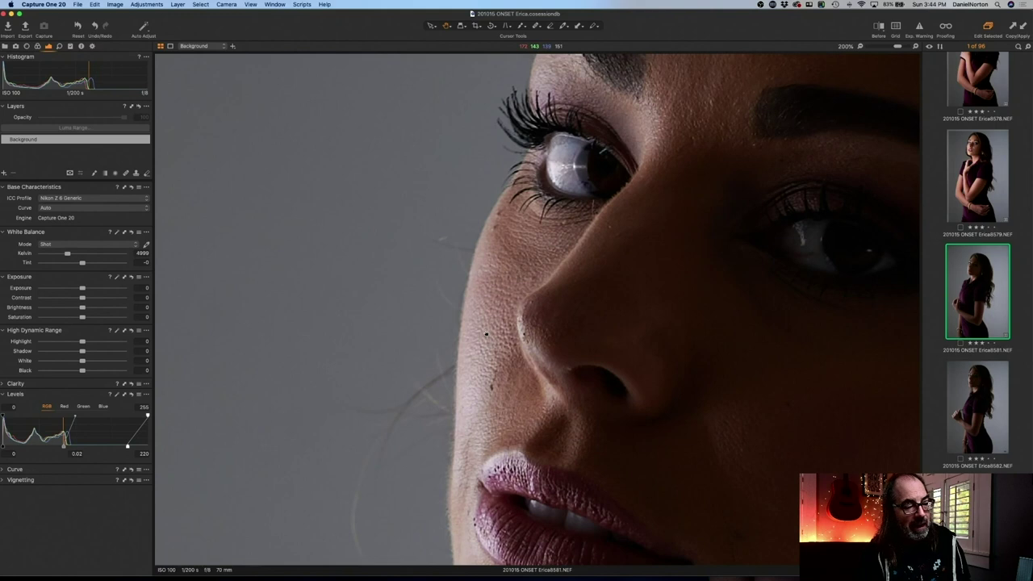
pyautogui.scroll(-6, 485, 334)
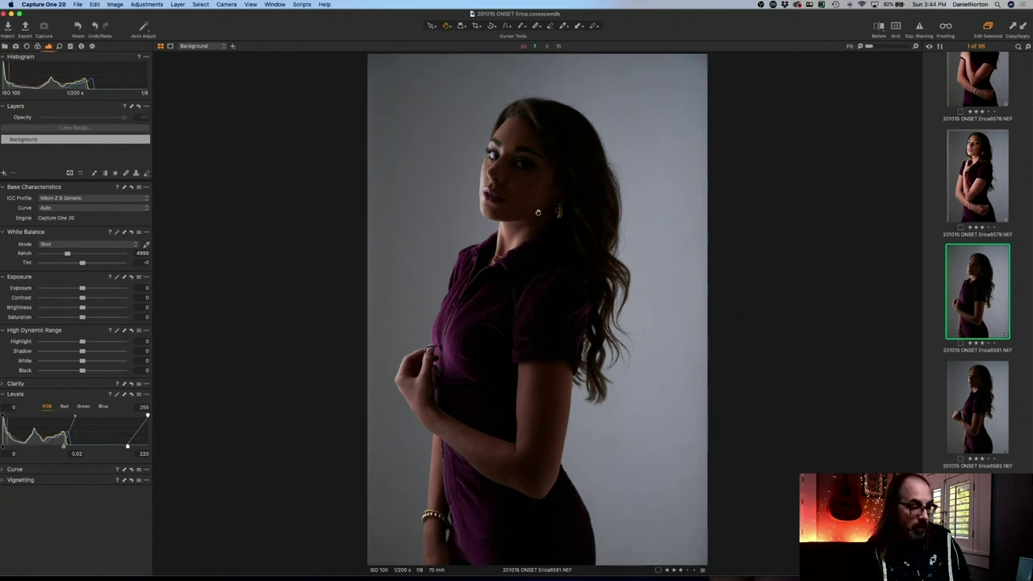
# - Apply the 8581 photo's Levels to the 8582 photo, set the midtone to 0.01, and apply the result to the 8583 photo
pyautogui.press('Down')
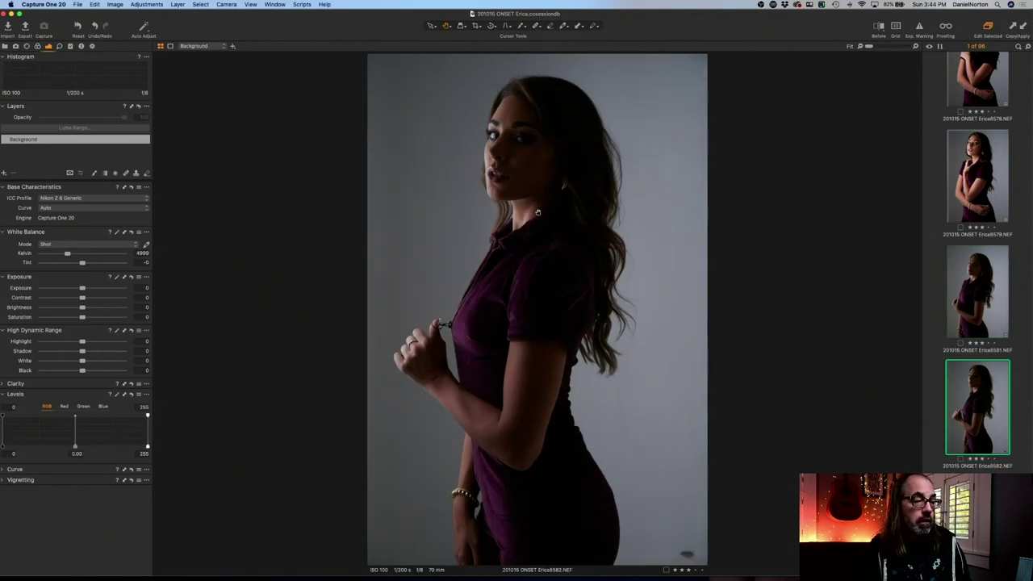
pyautogui.press('super+shift+l')
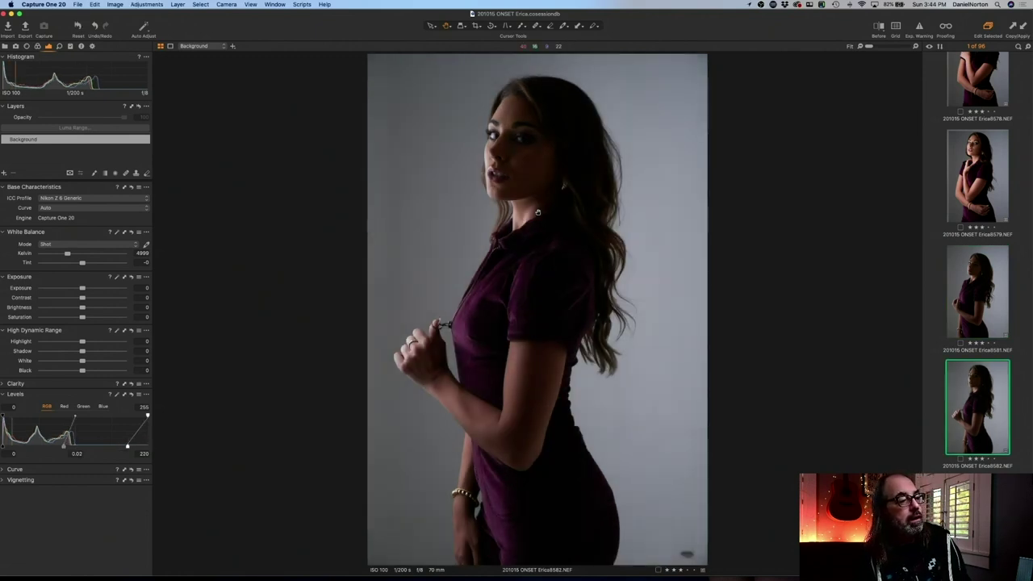
pyautogui.scroll(5, 537, 213)
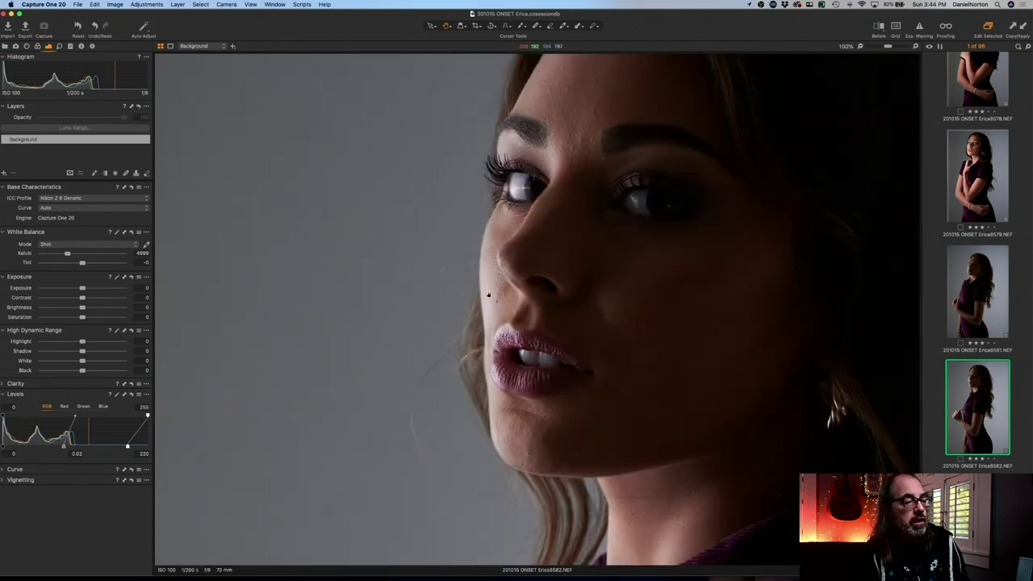
pyautogui.press('super+0')
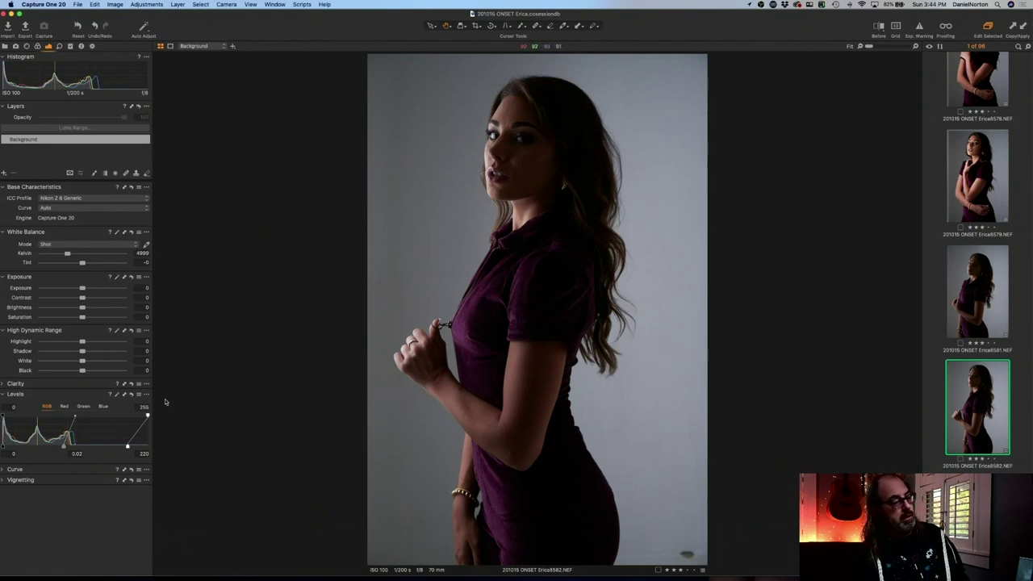
pyautogui.moveTo(63, 448); pyautogui.dragTo(65, 447)
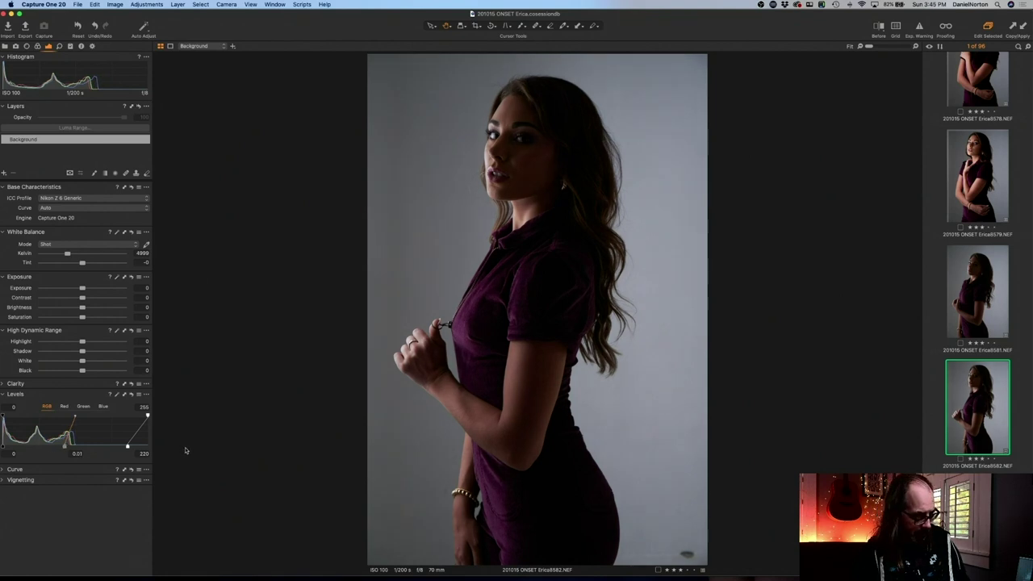
pyautogui.press('Down')
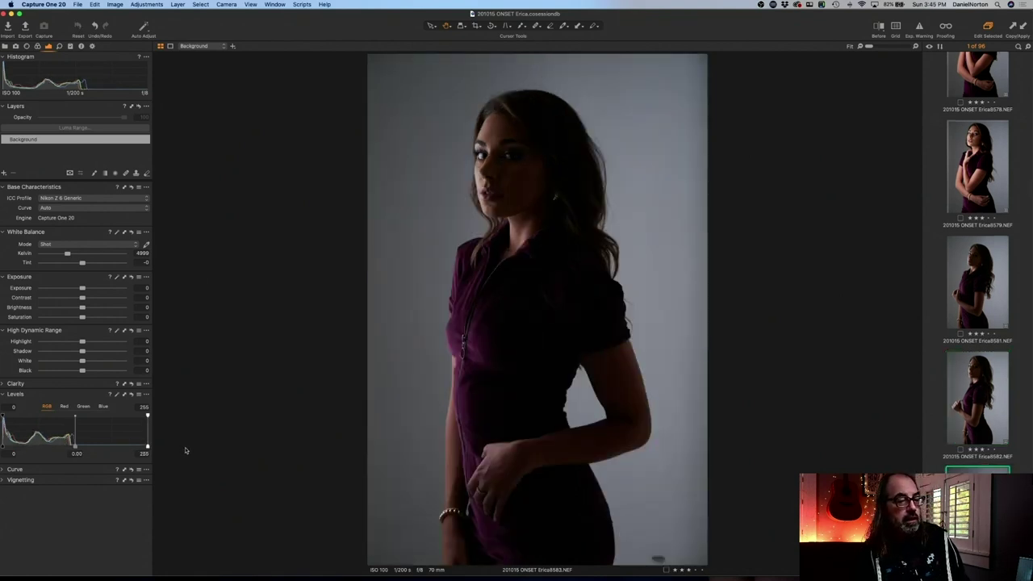
pyautogui.press('super+shift+v')
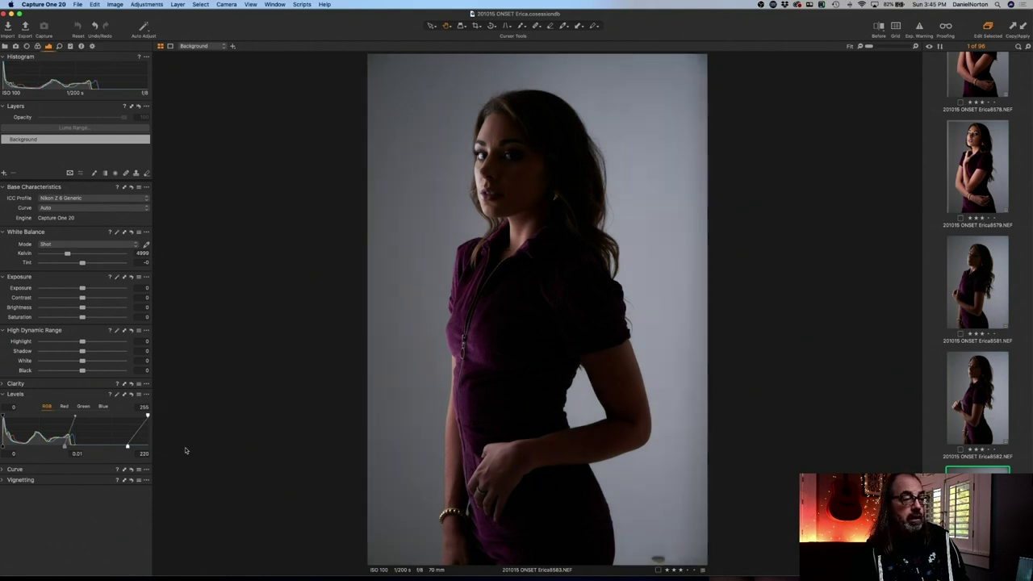
# - Heal the dark spot on the backdrop near the lower-right corner of the 8582 photo
pyautogui.press('Up')
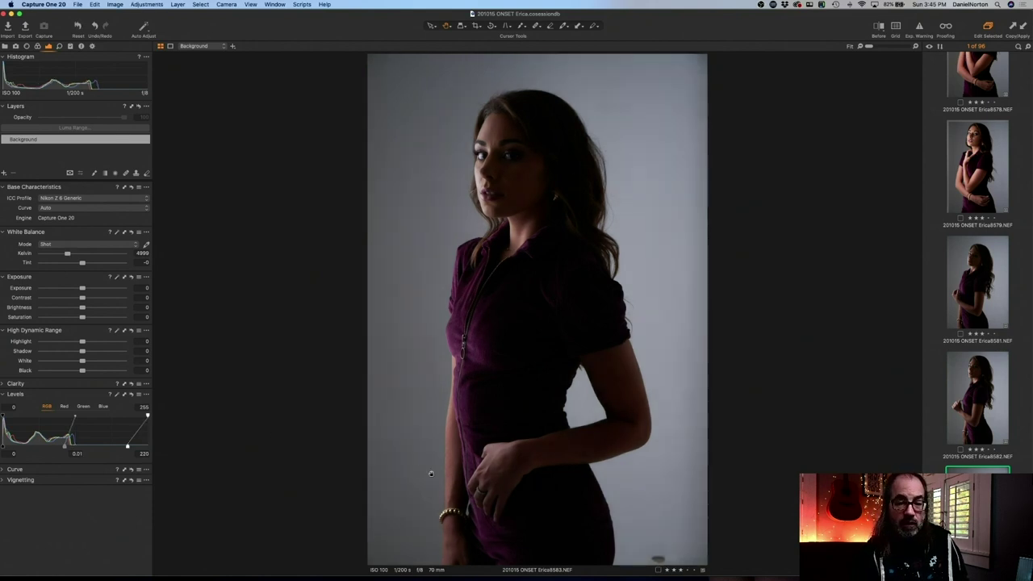
pyautogui.moveTo(604, 506); pyautogui.dragTo(702, 517)
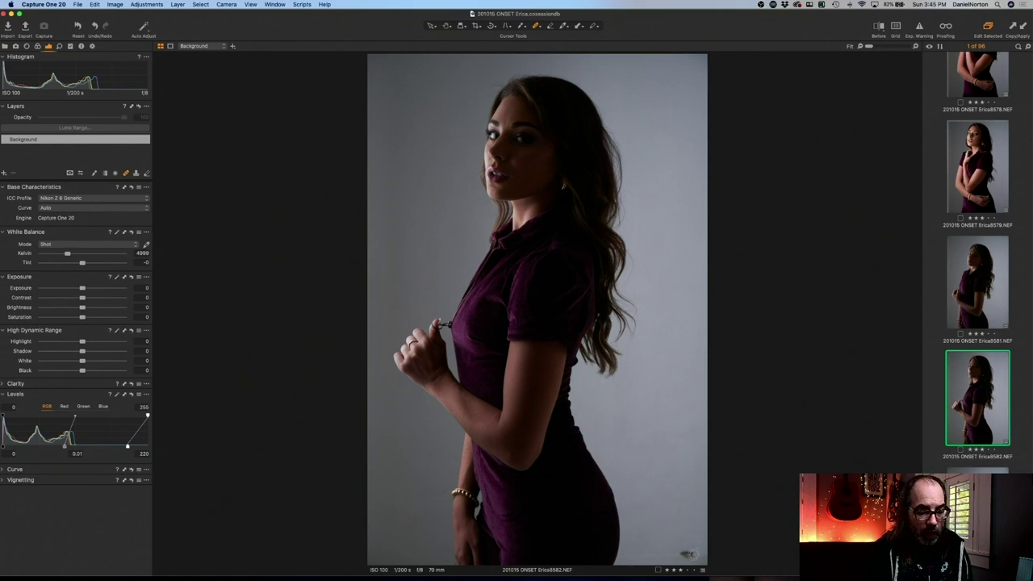
pyautogui.click(687, 554)
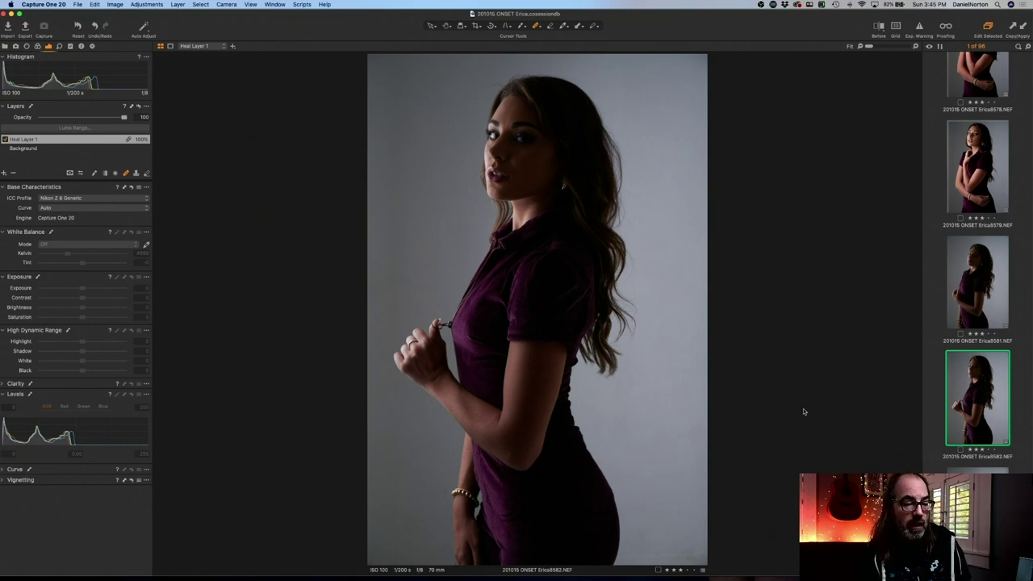
# - Compare the 8582 and 8583 photos, try applying the 8582 photo's adjustments and heal layer to 8583, and undo it
pyautogui.click(978, 469)
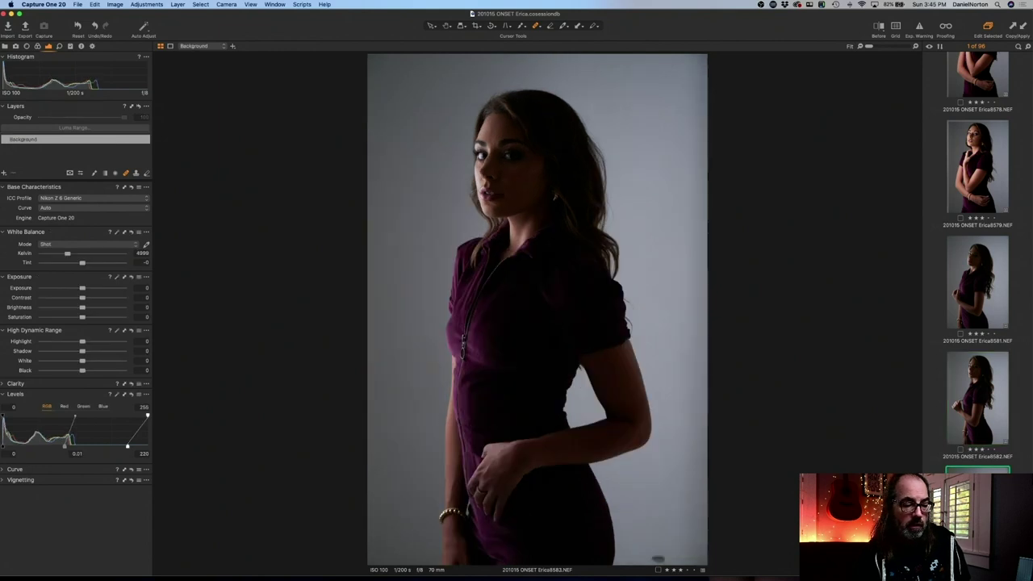
pyautogui.press('Right')
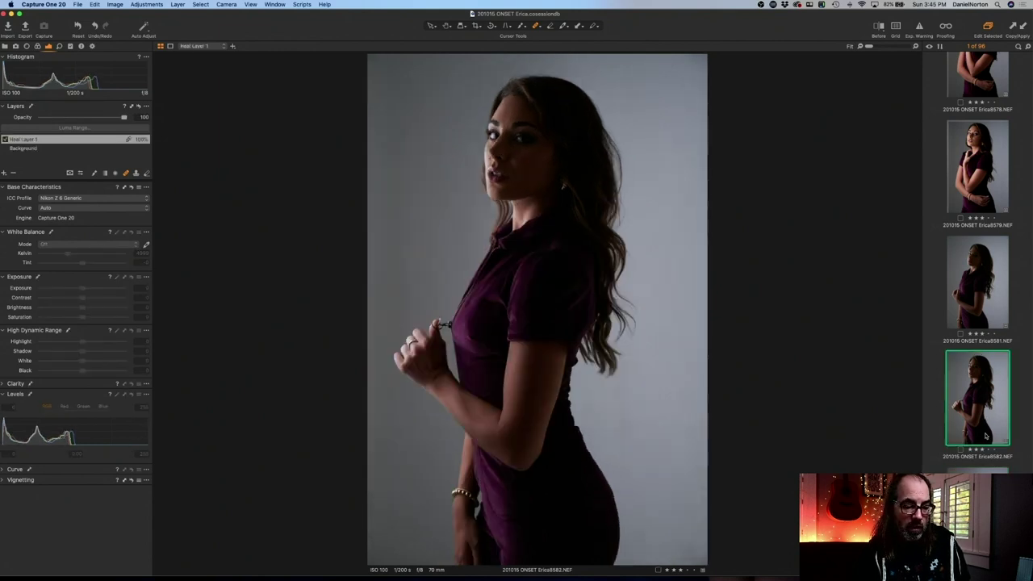
pyautogui.press('Left')
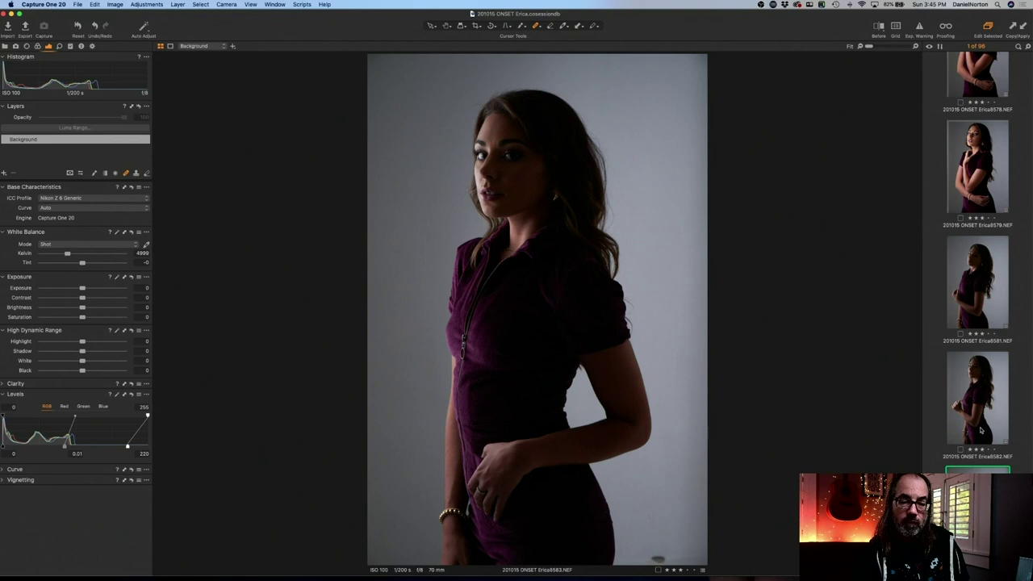
pyautogui.click(977, 396)
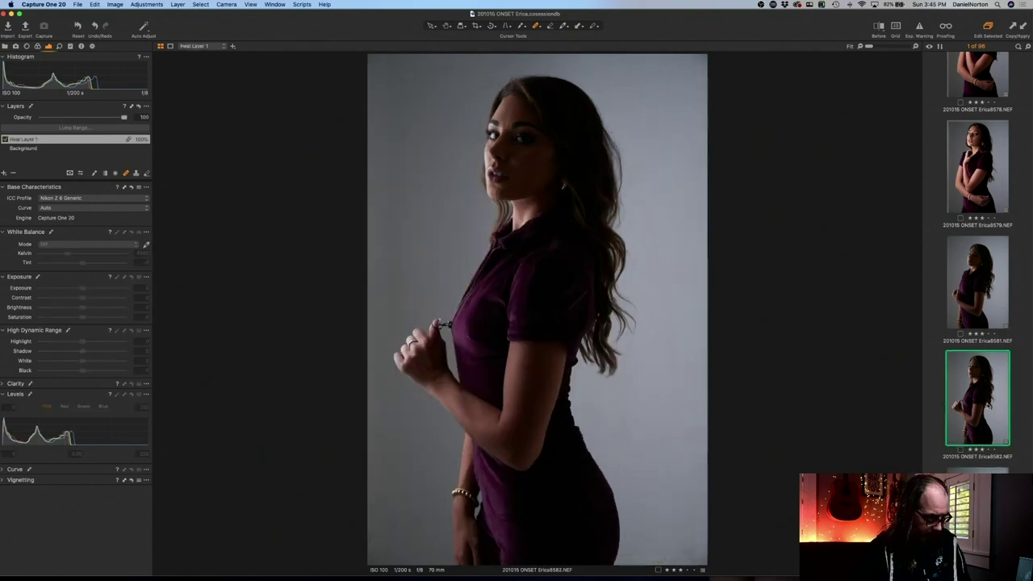
pyautogui.press('Right')
pyautogui.press('super+shift+v')
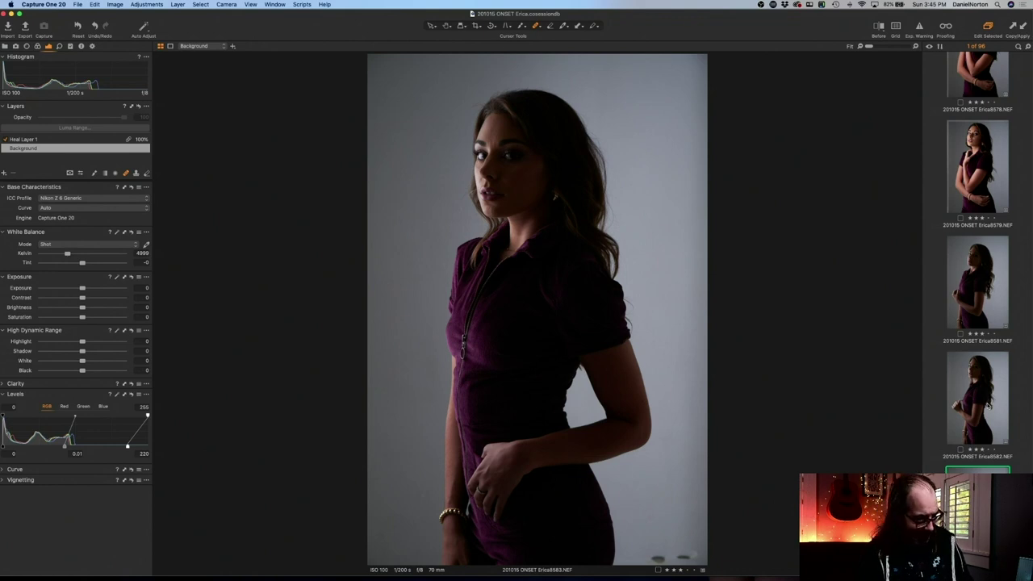
pyautogui.press('super+z')
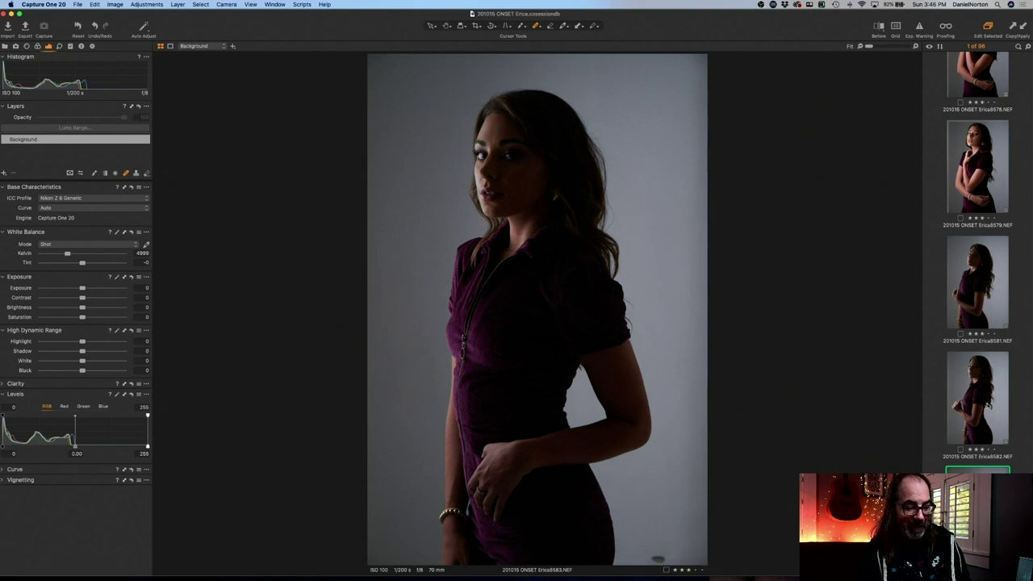
# - Apply the 8581 photo's Levels (midtone 0.02, white point 220) to the 8583 photo and heal the dark spot near its lower-right corner
pyautogui.press('Left')
pyautogui.press('Left')
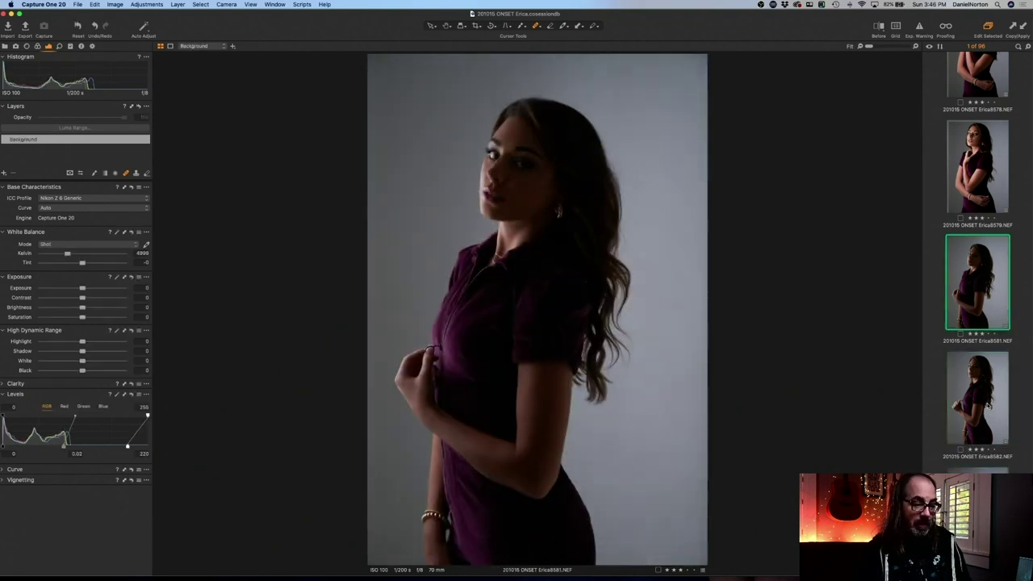
pyautogui.press('Right')
pyautogui.press('Right')
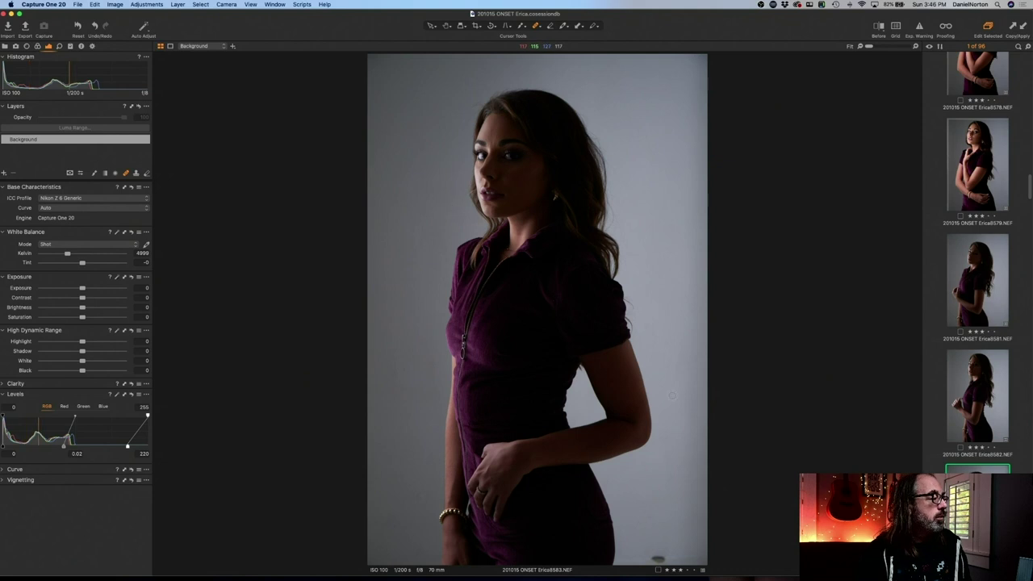
pyautogui.click(657, 559)
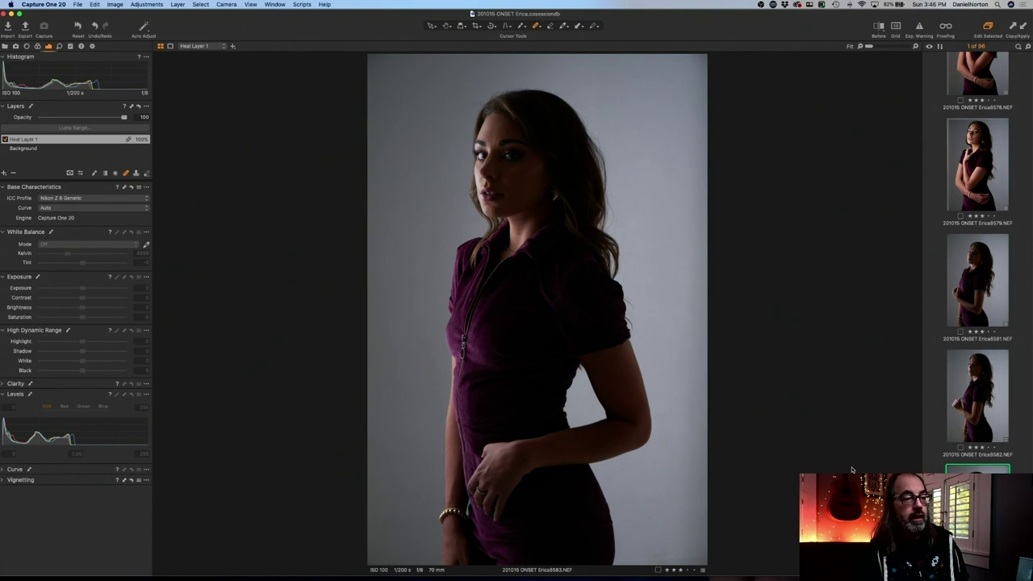
# - Apply the Levels with midtone 0.02 and white point 220 to the 8584 photo and compare it with the 8583 photo
pyautogui.scroll(-5, 978, 417)
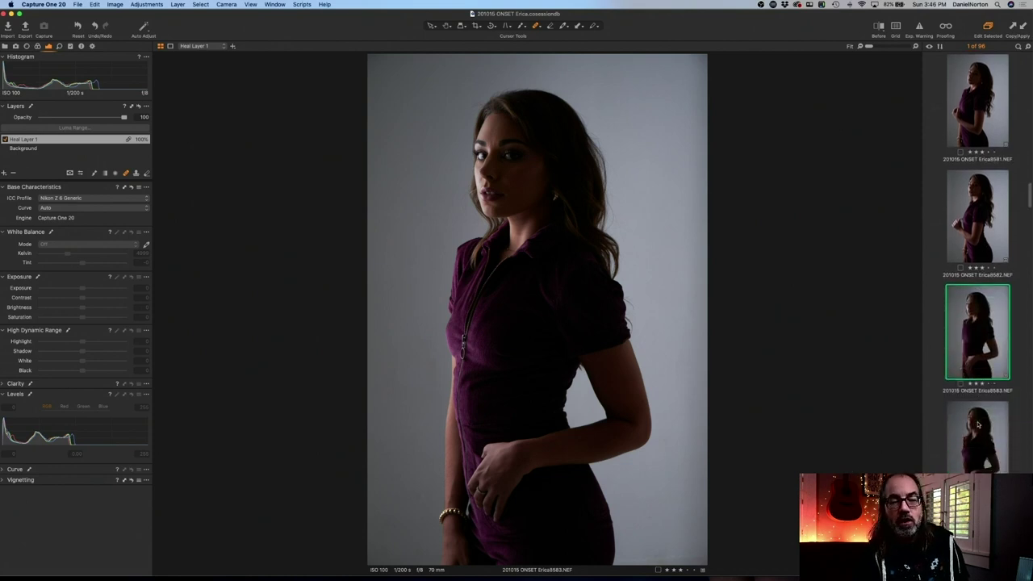
pyautogui.click(975, 380)
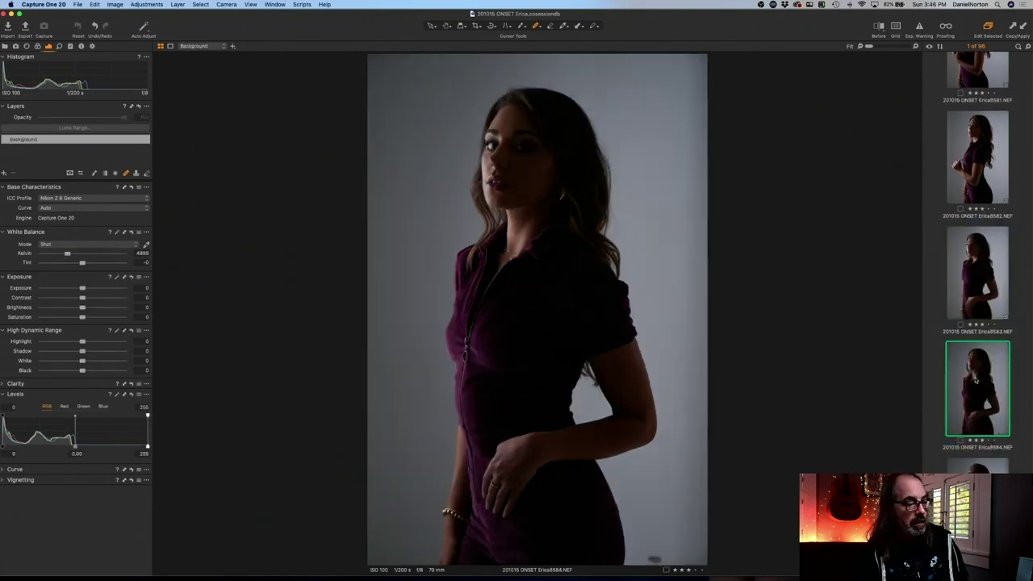
pyautogui.press('super+shift+v')
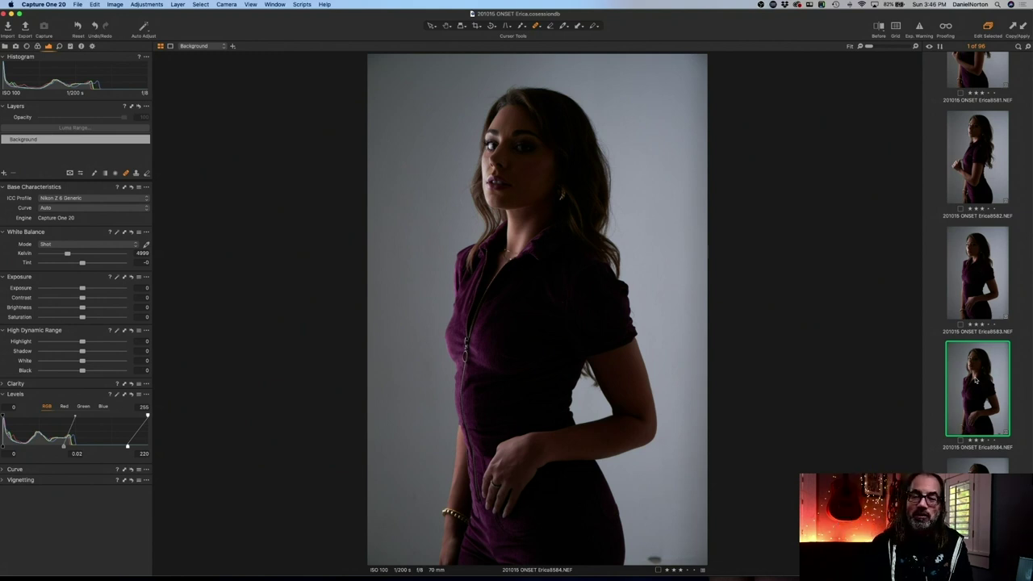
pyautogui.press('Left')
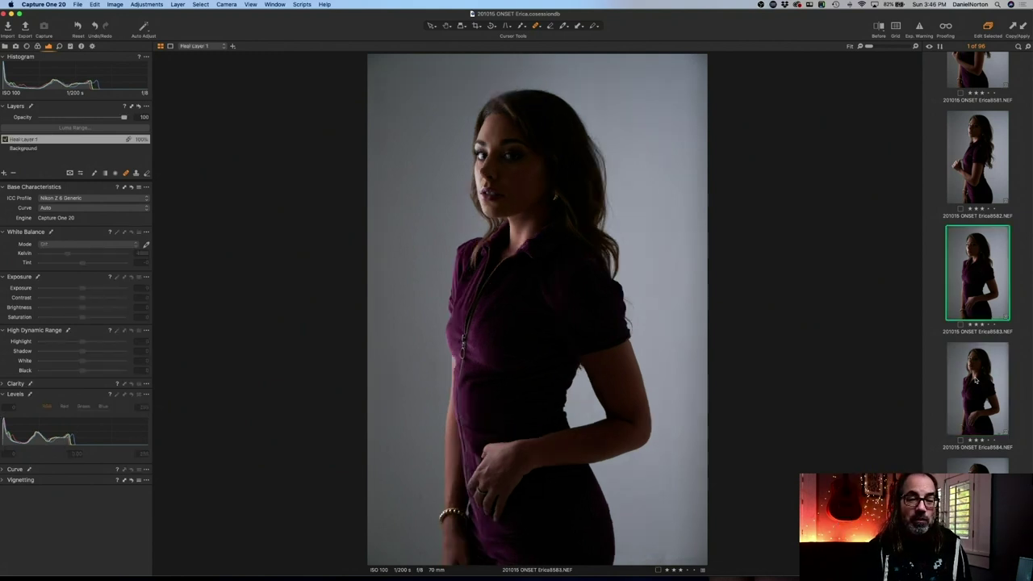
pyautogui.press('Right')
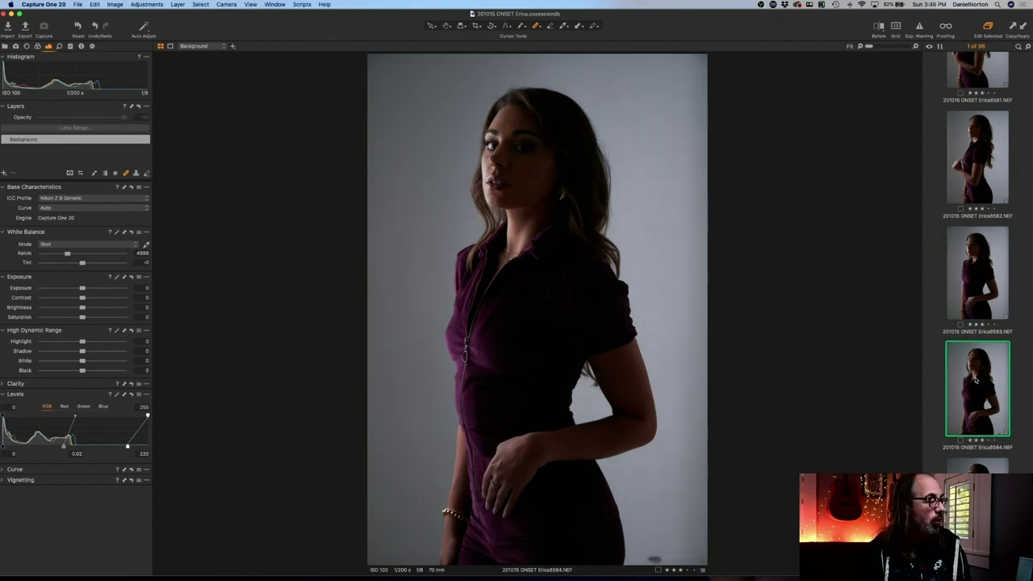
pyautogui.press('Left')
pyautogui.press('Right')
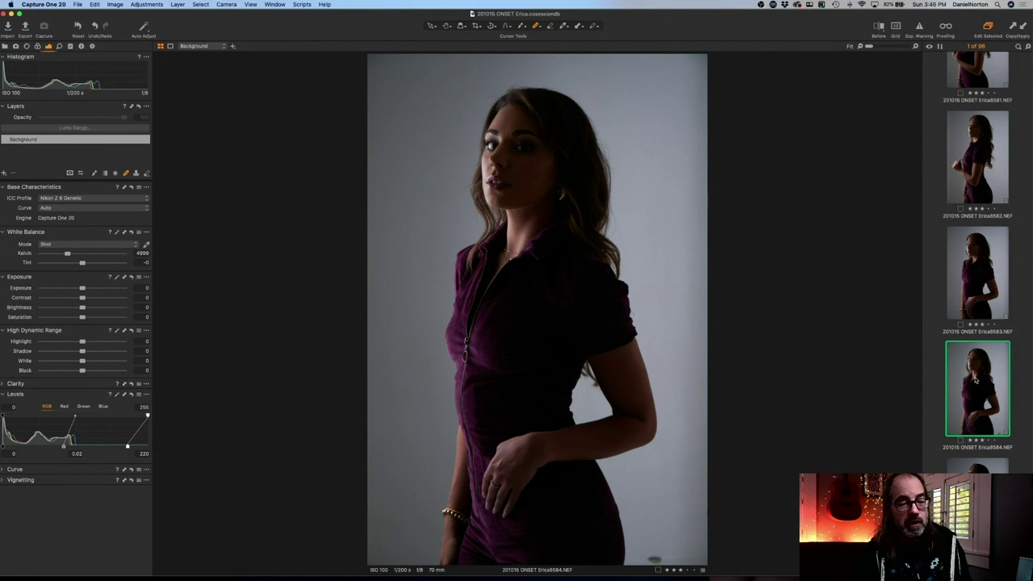
# - Apply the same Levels, midtone 0.02 and white point 220, to the 8585 photo
pyautogui.press('Right')
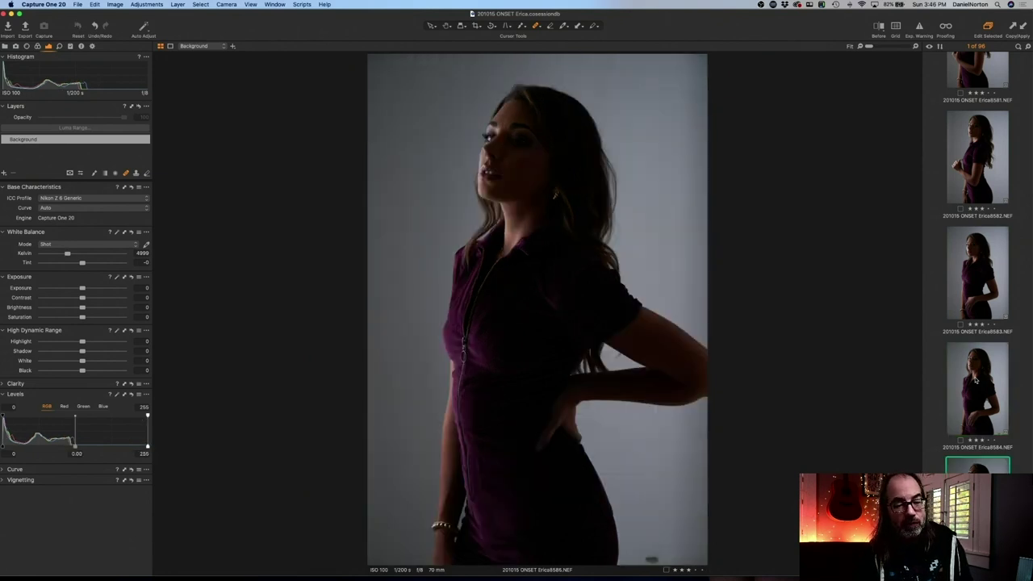
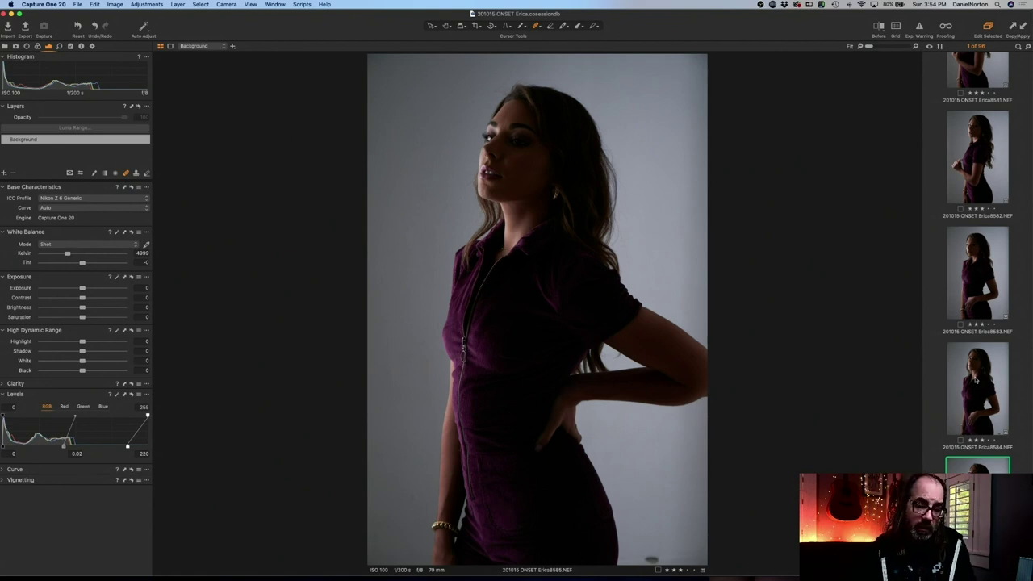
pyautogui.click(976, 384)
pyautogui.press('Down')
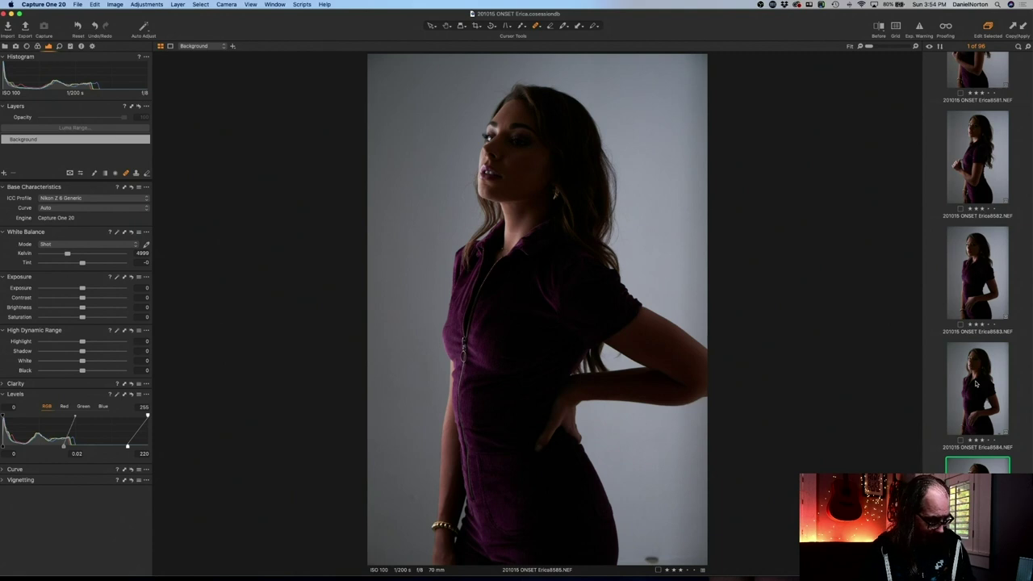
pyautogui.press('Down')
pyautogui.press('Up')
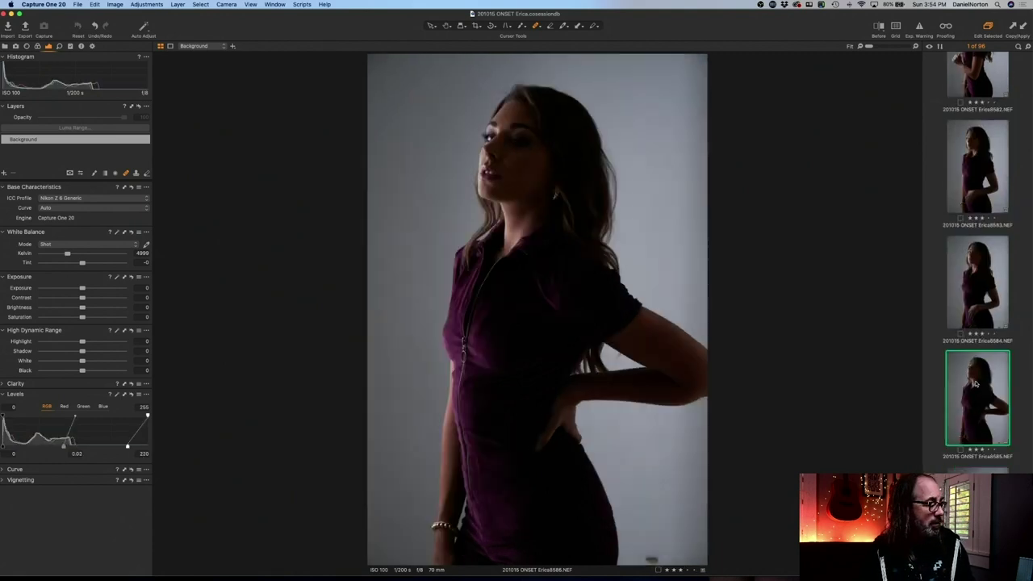
# - Apply the 0.02 midtone and 220 white point Levels to the 8586 photo and heal the dark spot near its lower-right corner
pyautogui.press('Down')
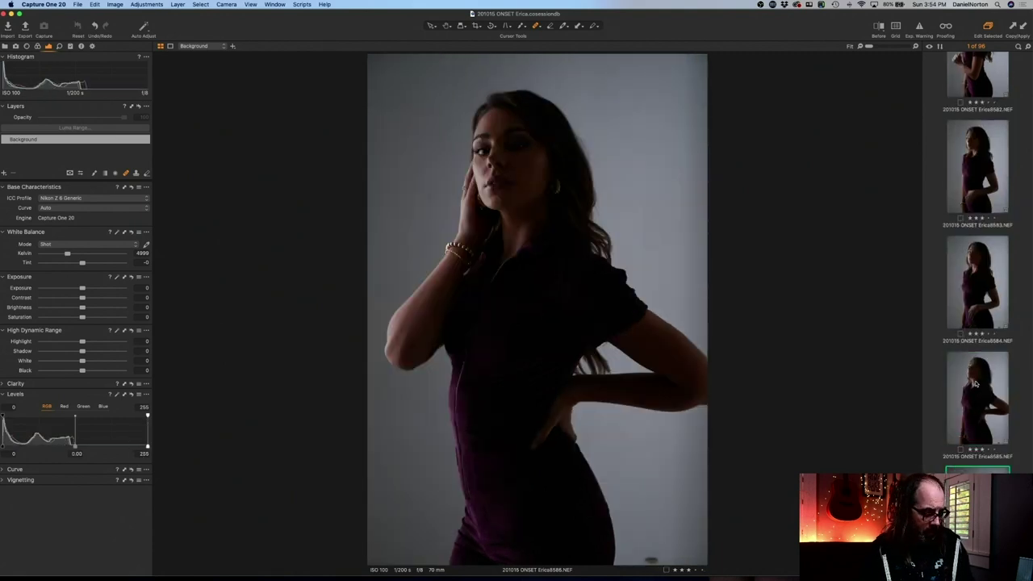
pyautogui.press('super+shift+l')
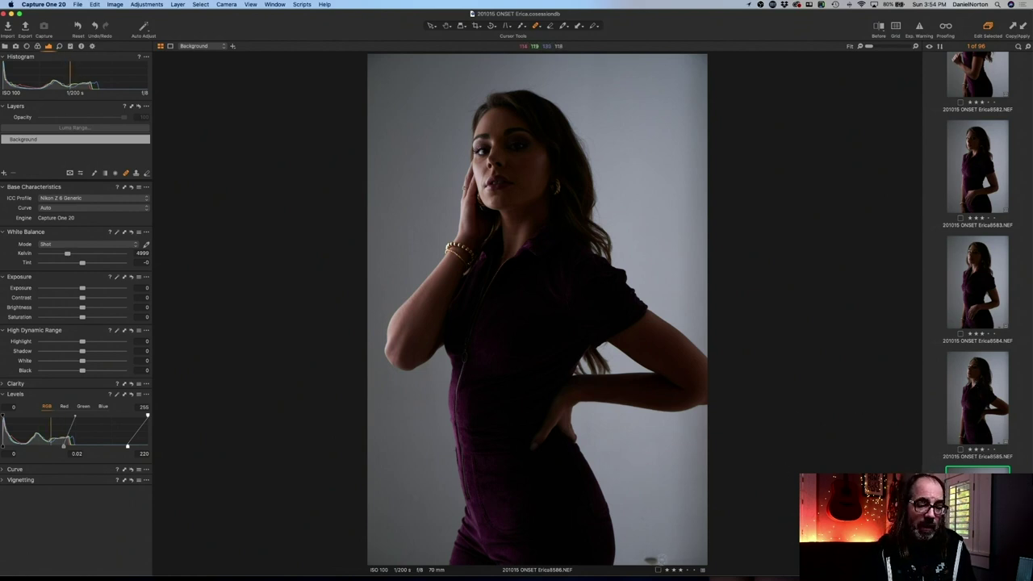
pyautogui.moveTo(655, 559); pyautogui.dragTo(644, 561)
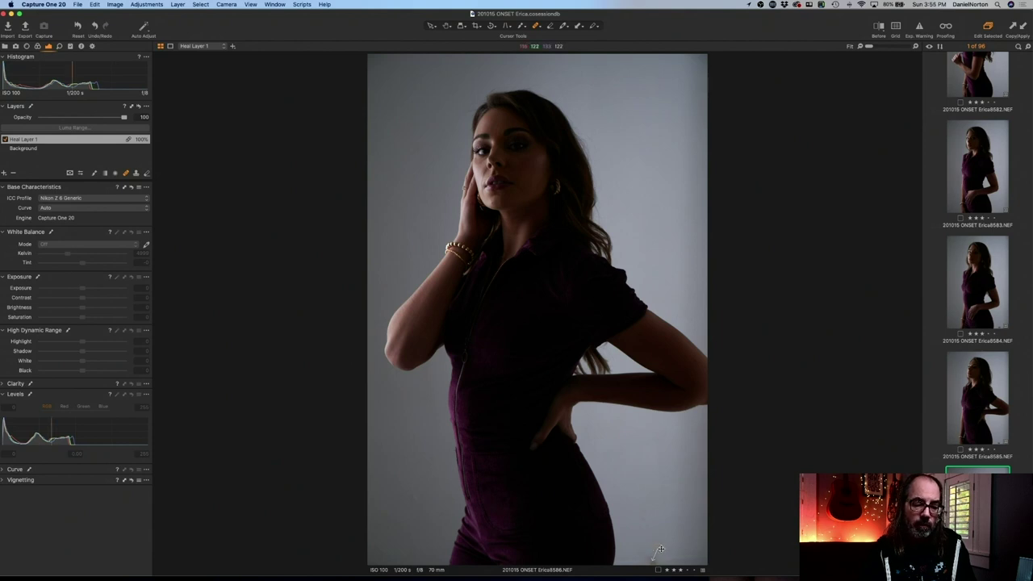
pyautogui.moveTo(680, 552); pyautogui.dragTo(631, 558)
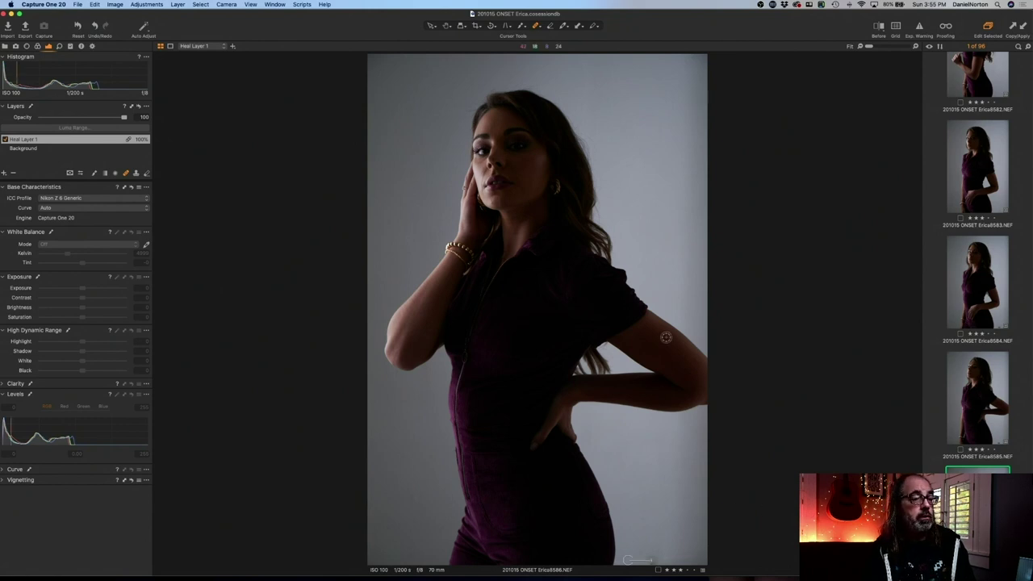
pyautogui.scroll(3, 662, 331)
pyautogui.scroll(-3, 638, 306)
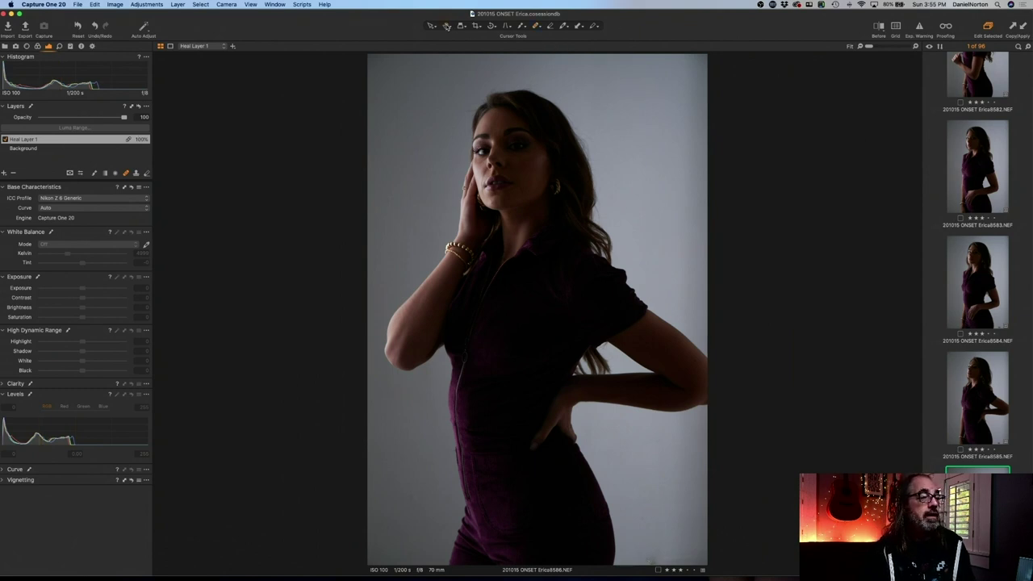
# - Apply the Levels with midtone 0.02 and white point 220 to the 8587 and 8588 photos
pyautogui.scroll(-5, 1000, 371)
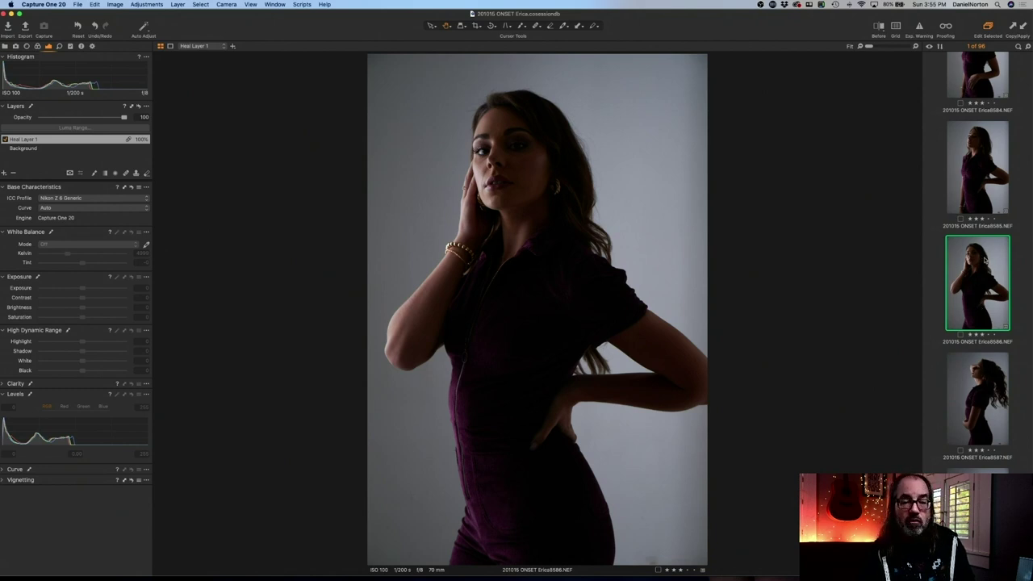
pyautogui.scroll(-1, 987, 260)
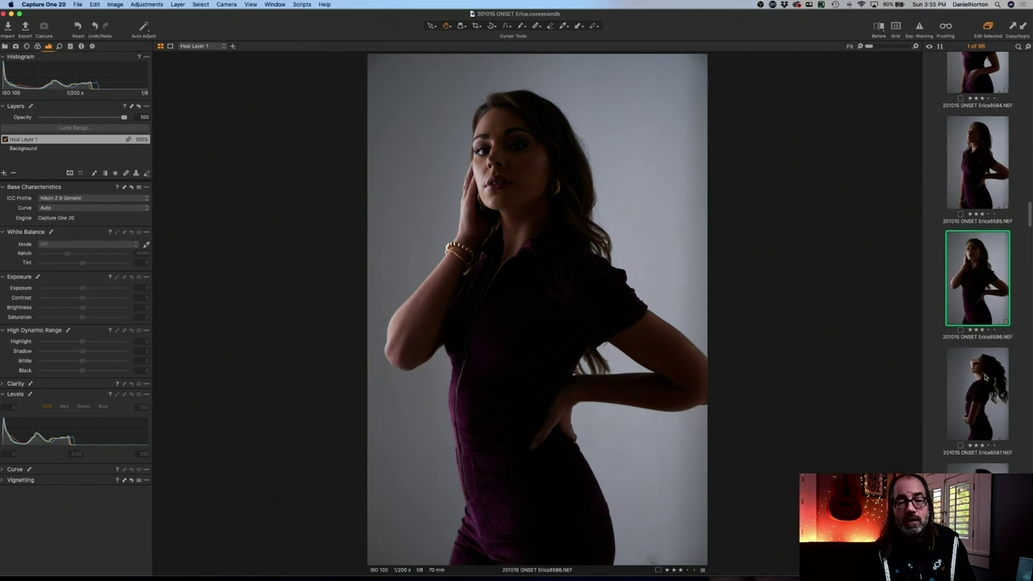
pyautogui.click(985, 377)
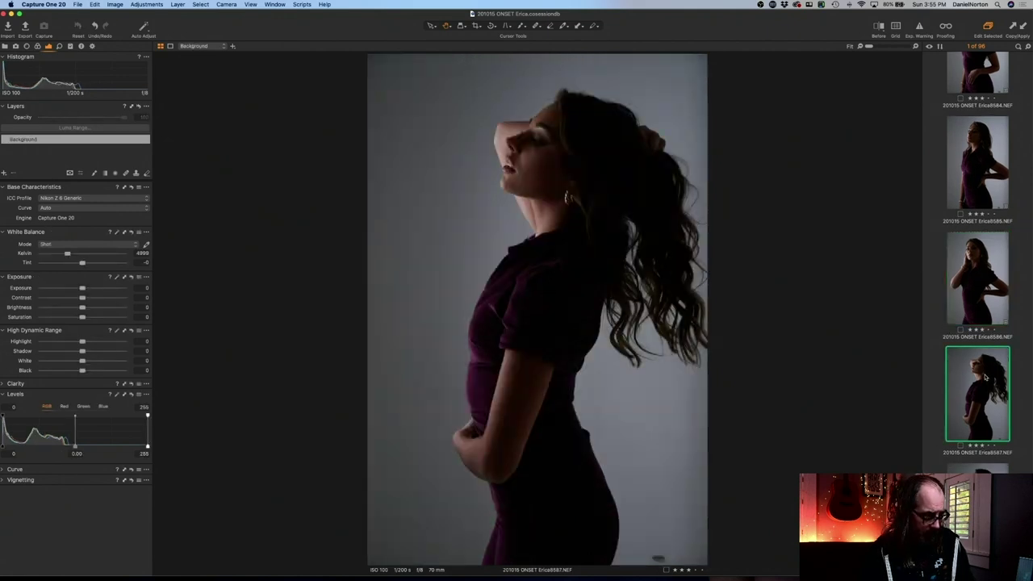
pyautogui.press('super+shift+l')
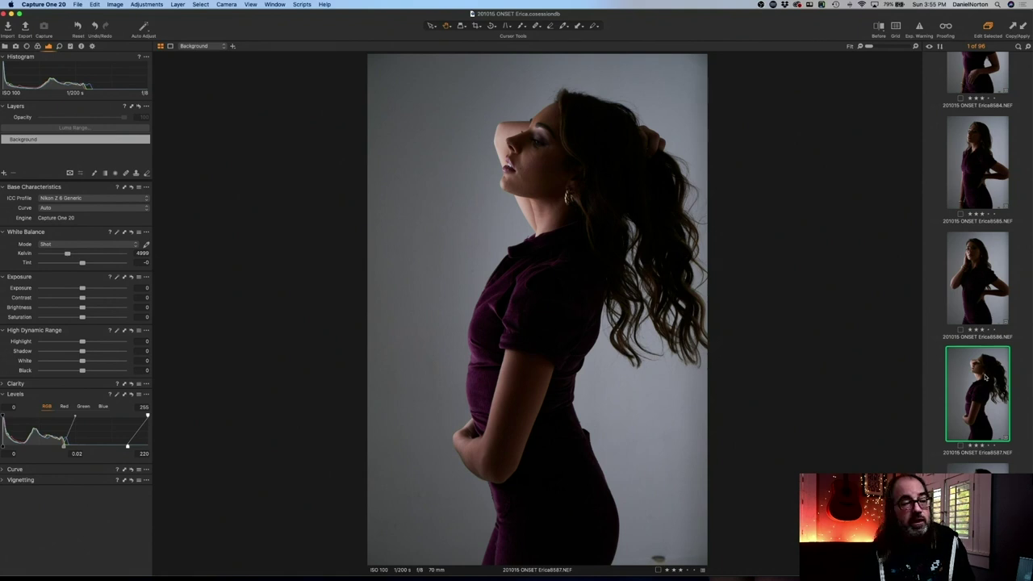
pyautogui.press('Right')
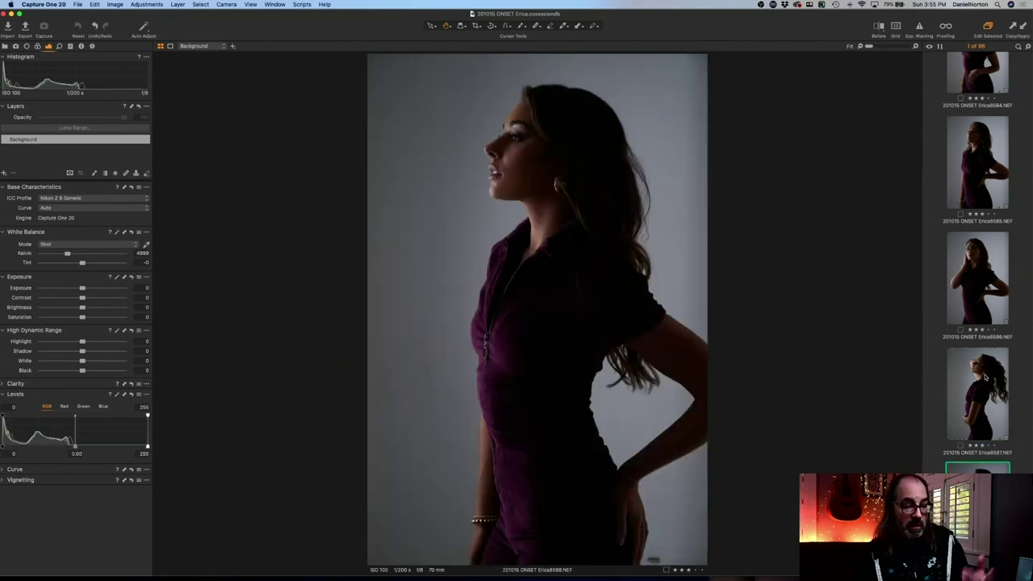
pyautogui.press('super+shift+l')
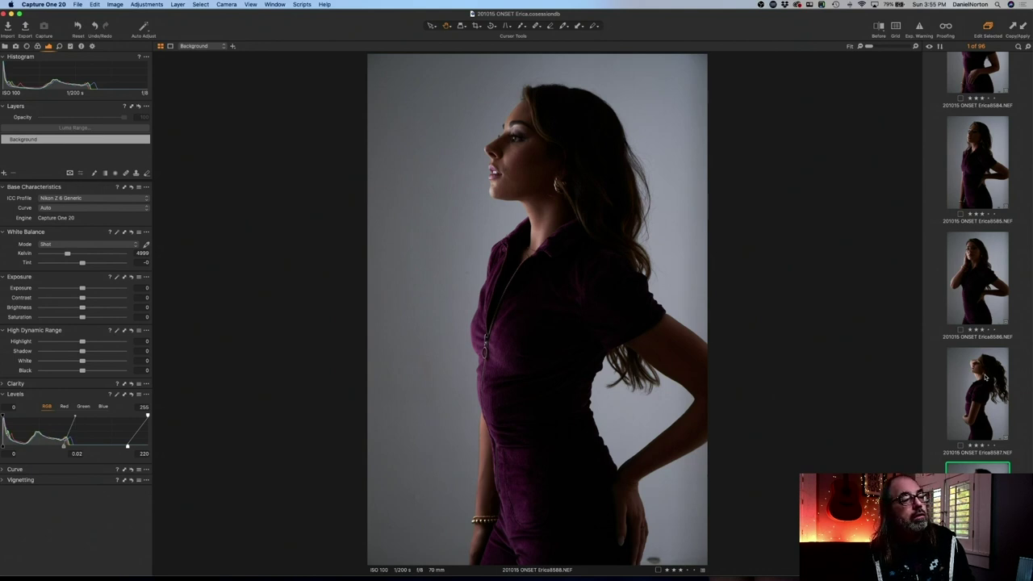
# - Compare the 8586 photo with its neighbours and delete it
pyautogui.press('Left')
pyautogui.press('Left')
pyautogui.press('Right')
pyautogui.press('Left')
pyautogui.press('Right')
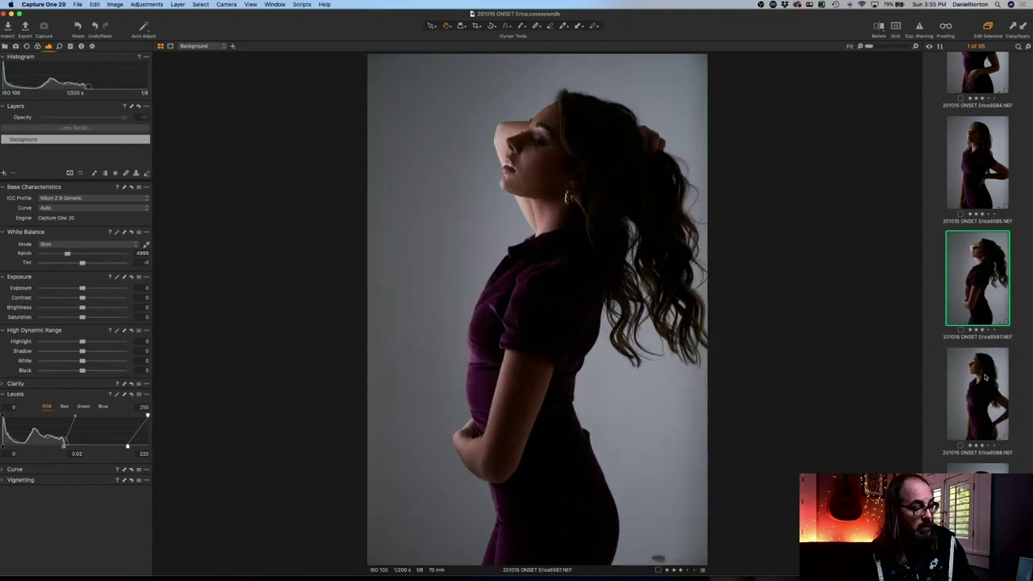
# - Compare the 8584, 8585, 8587 and 8588 photos for pose and matching tone
pyautogui.press('Left')
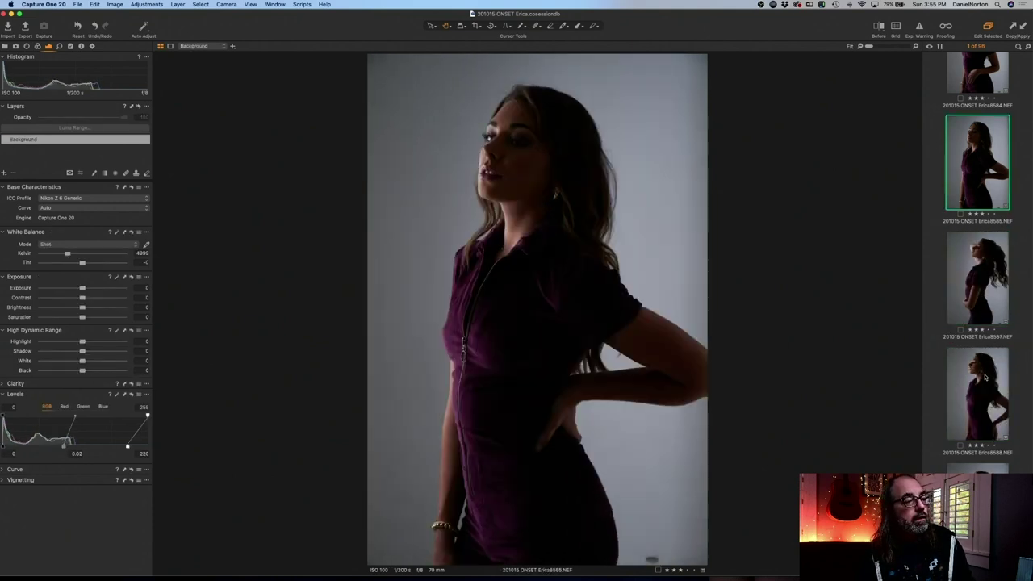
pyautogui.press('Left')
pyautogui.press('Right')
pyautogui.press('Left')
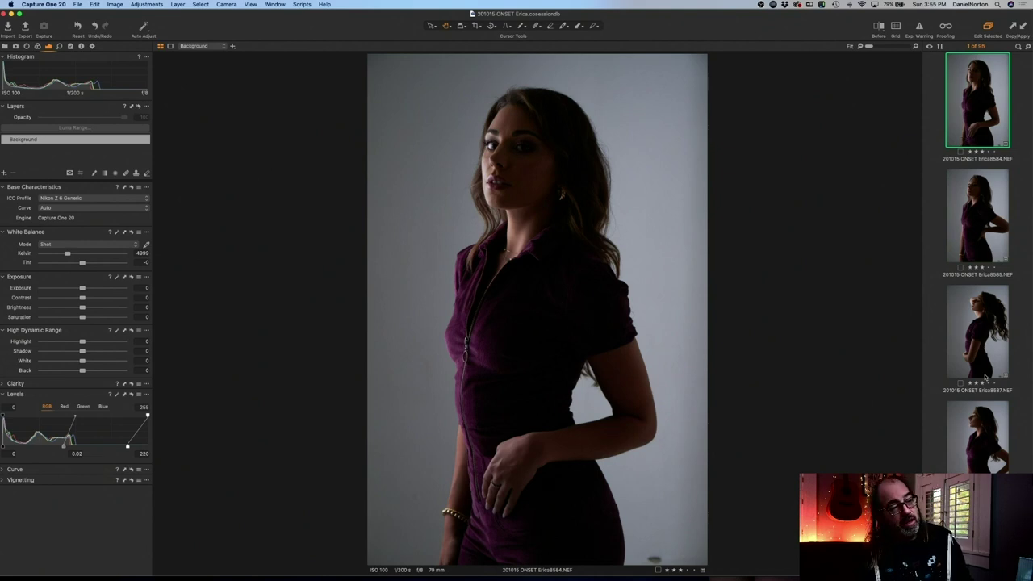
pyautogui.press('Right')
pyautogui.press('Right')
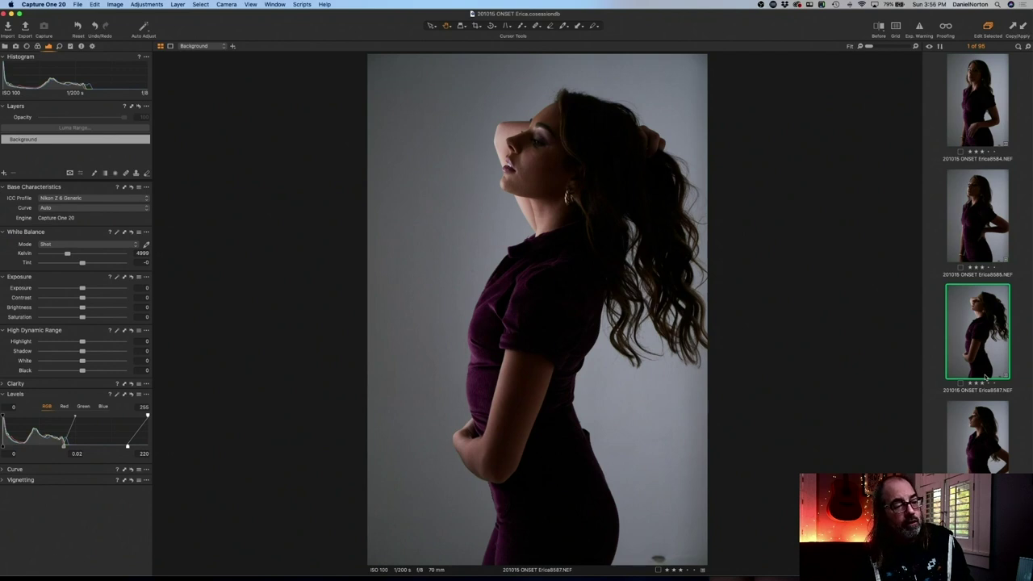
pyautogui.press('Right')
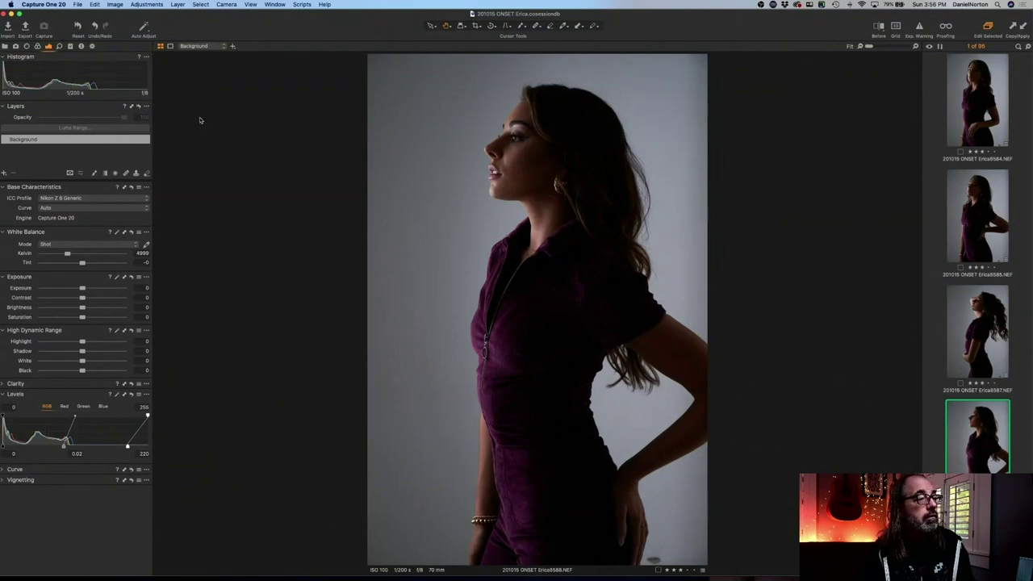
# - Heal the dark spot on the backdrop near the lower-right corner of the 8588 photo
pyautogui.click(125, 172)
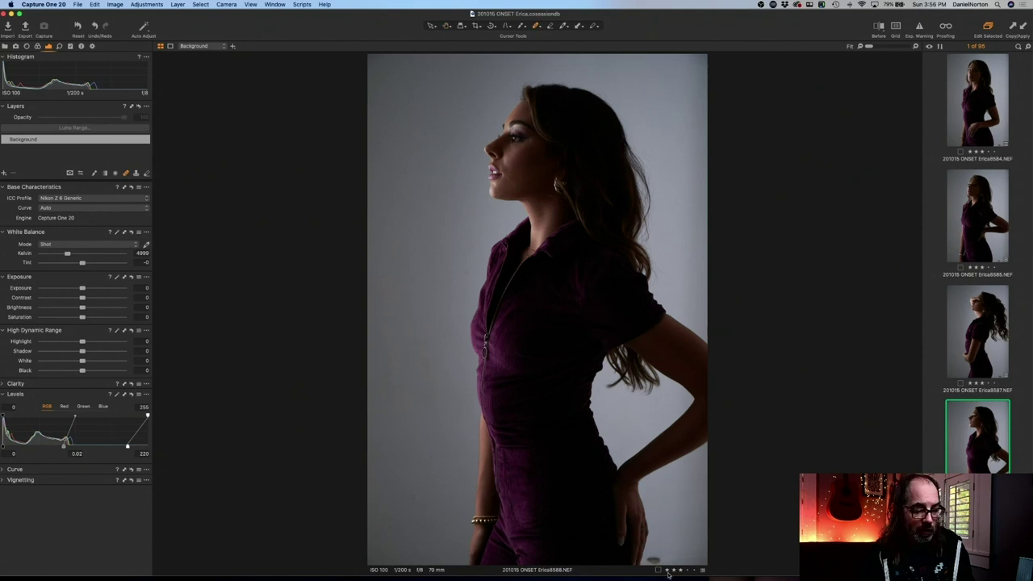
pyautogui.moveTo(654, 559); pyautogui.dragTo(654, 558)
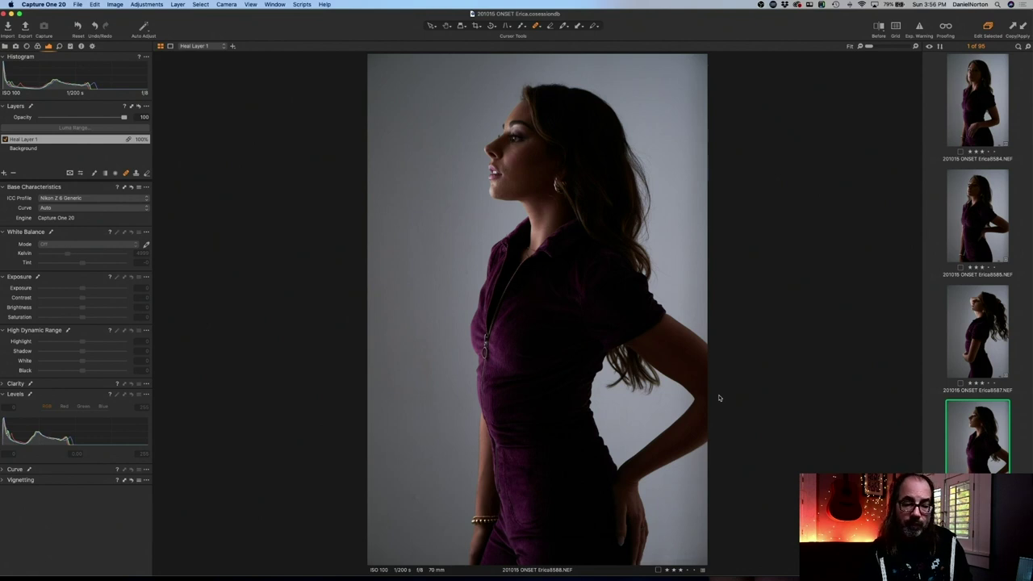
# - Inspect the face in the 8589 photo up close and apply the Levels with midtone 0.02 and white point 220
pyautogui.press('Right')
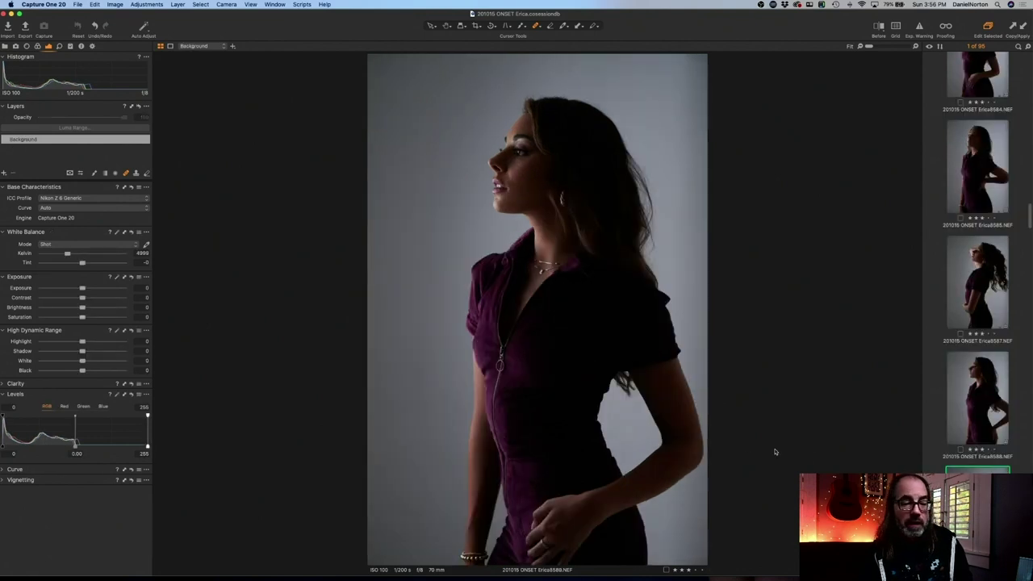
pyautogui.press('super+equal')
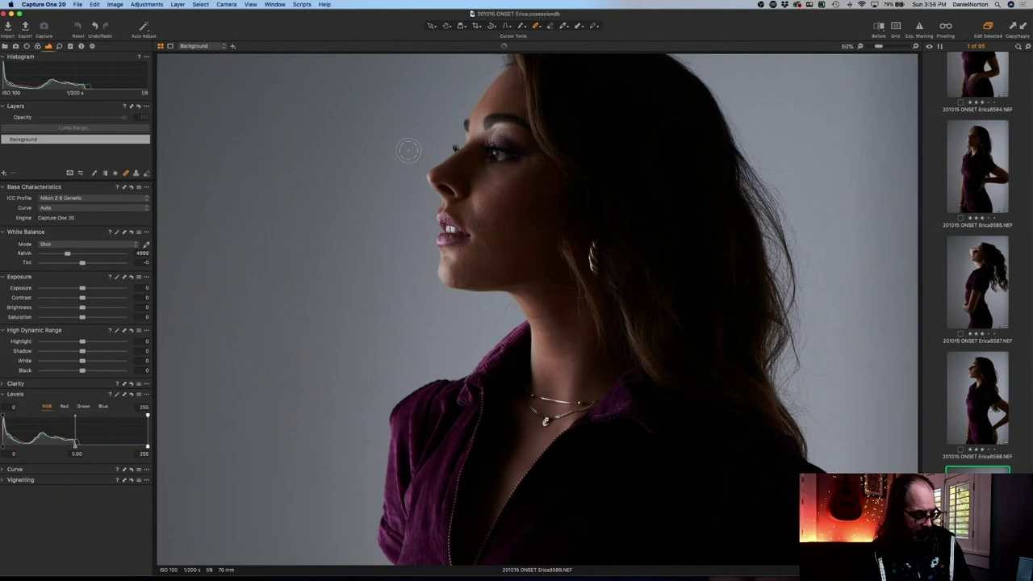
pyautogui.press('super+shift+l')
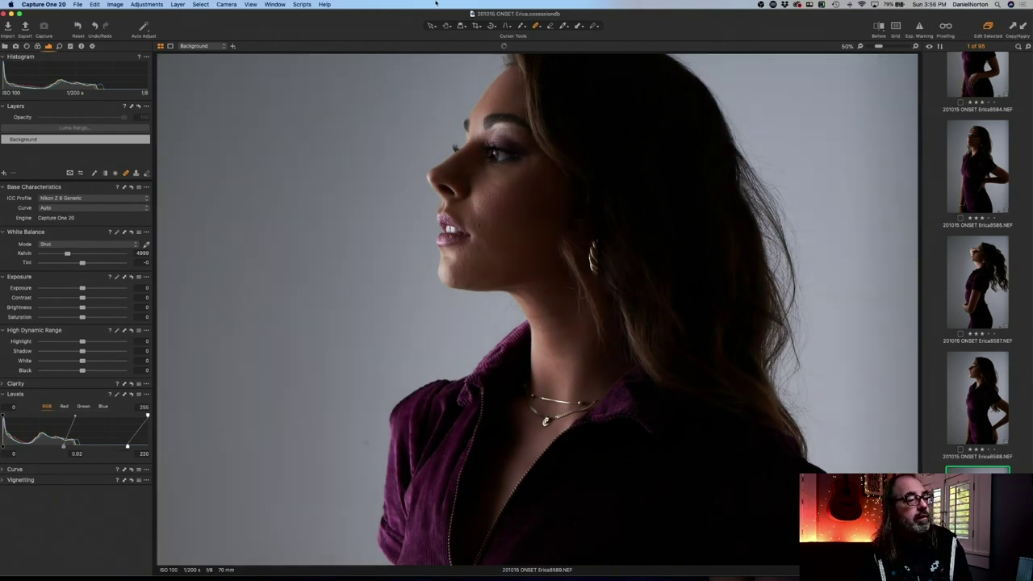
pyautogui.click(448, 27)
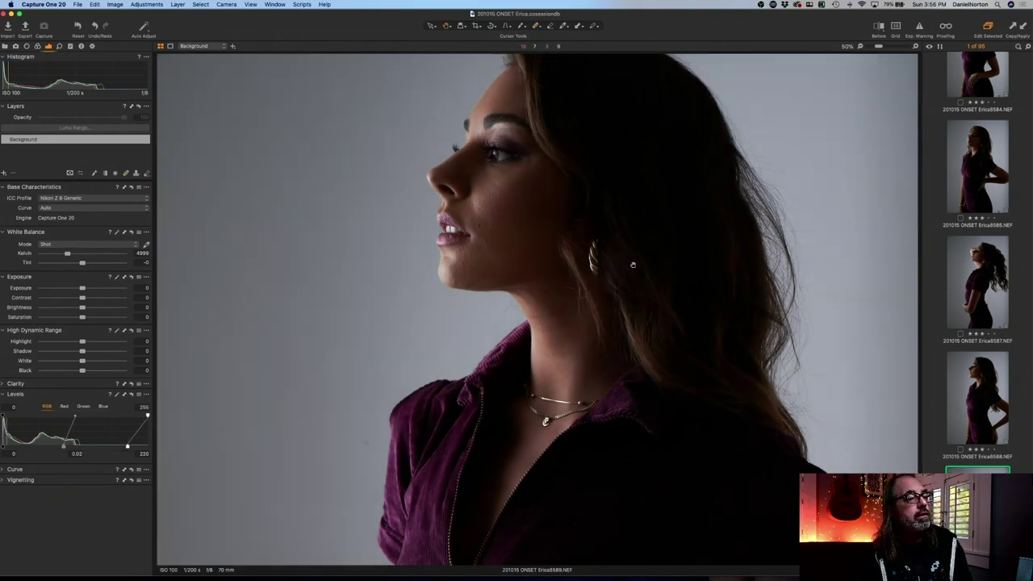
pyautogui.press('super+0')
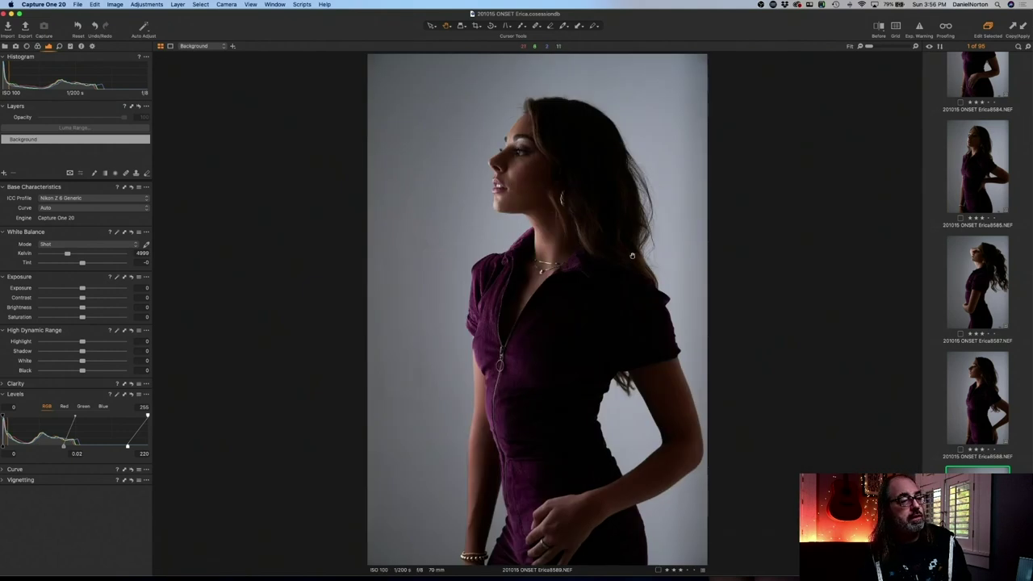
# - Apply the copied Levels adjustment, midtone 0.02 and white point 220, to photo 8590, and remove that photo from the set
pyautogui.press('Right')
pyautogui.press('super+shift+l')
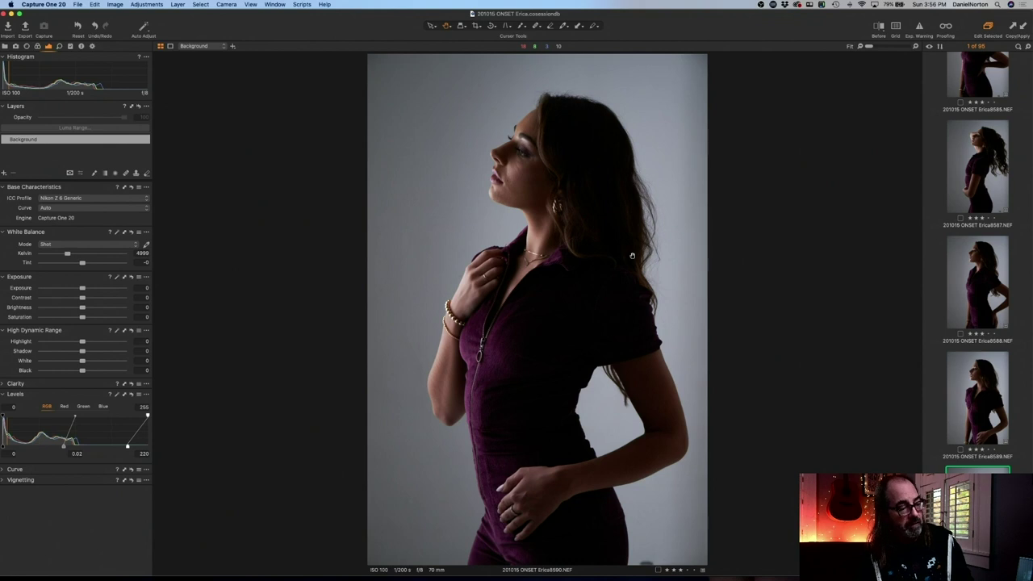
pyautogui.press('Right')
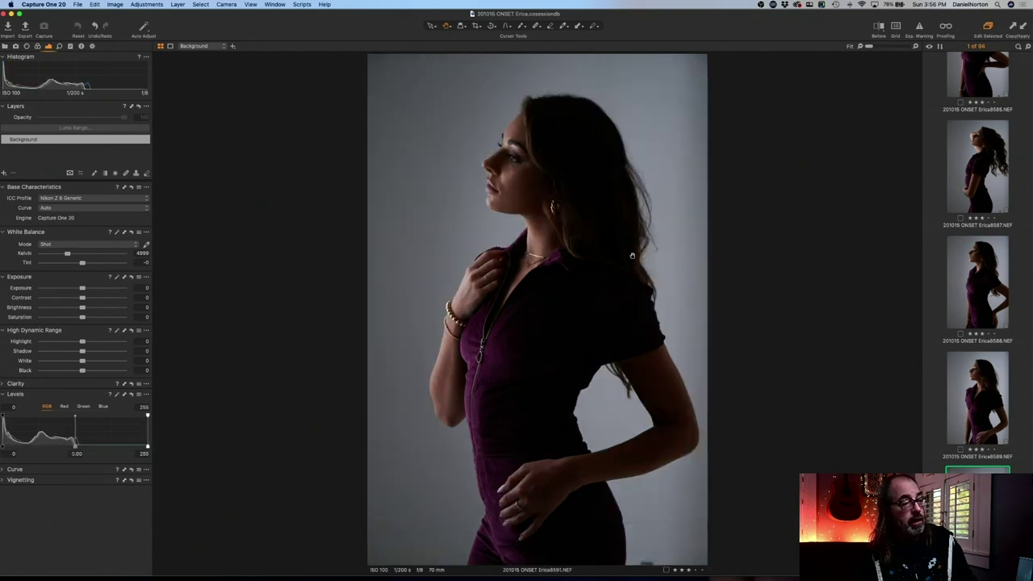
# - Apply the same Levels adjustment, midtone 0.02 and white point 220, to photos 8591 and 8593, removing photo 8592 from the set
pyautogui.press('super+shift+l')
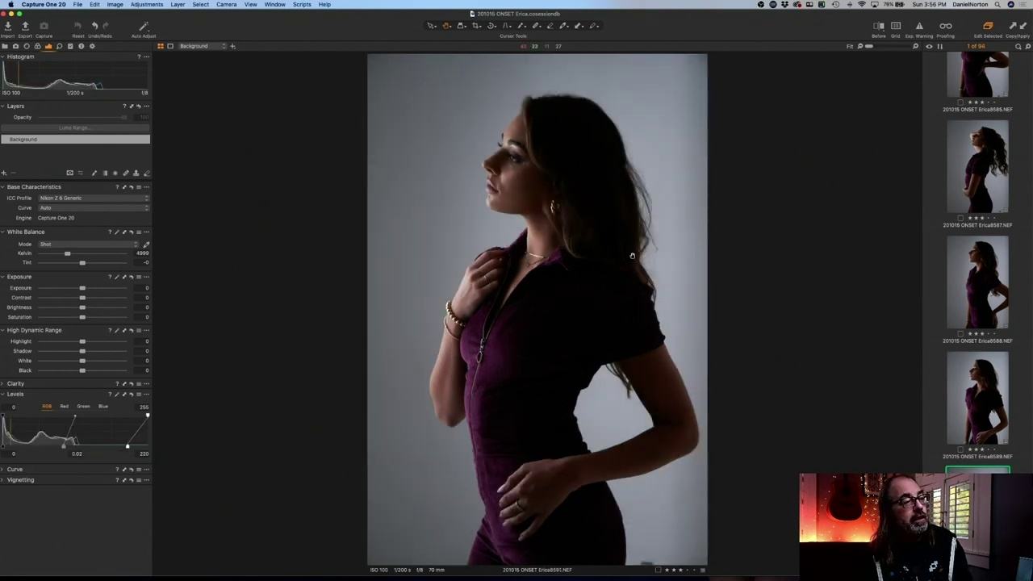
pyautogui.press('Right')
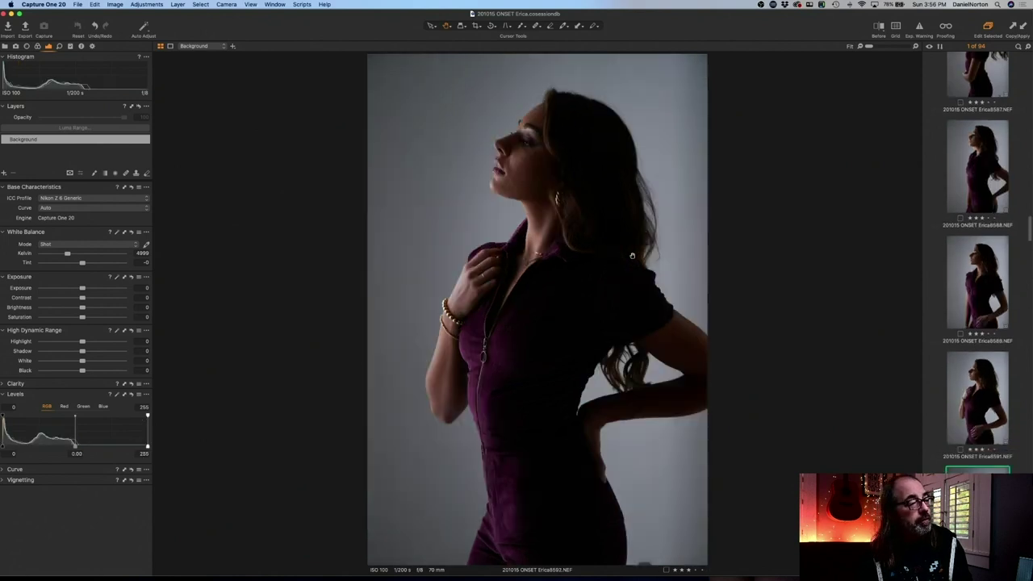
pyautogui.press('Right')
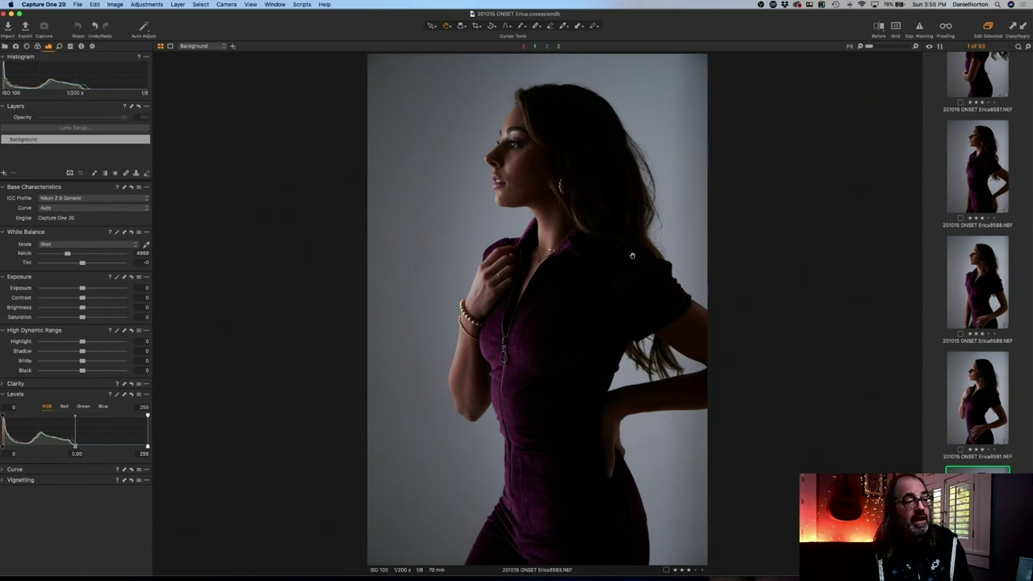
pyautogui.press('super+shift+l')
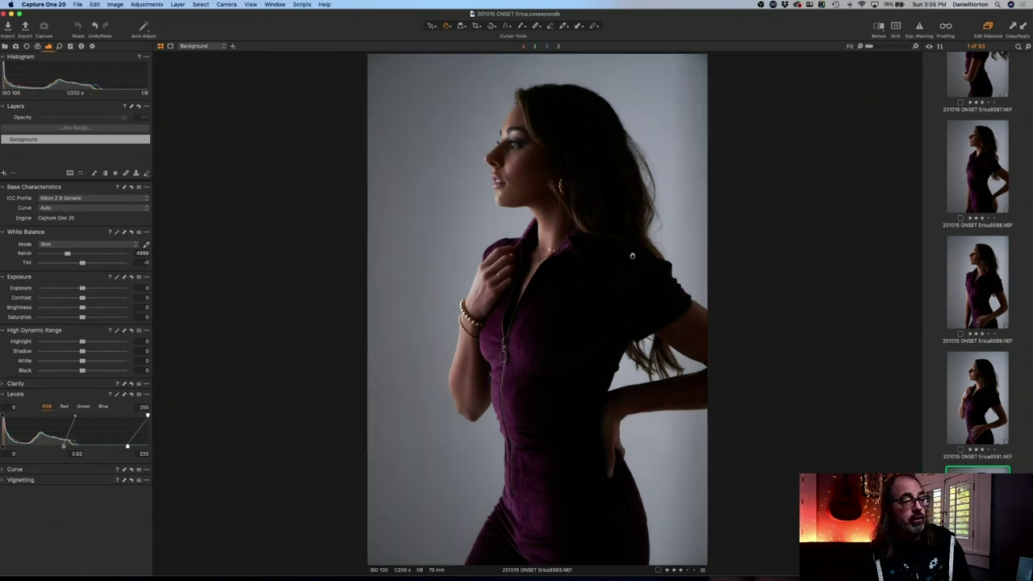
# - Compare photos 8591 and 8593 by switching between them, and remove photo 8591 from the set
pyautogui.press('Up')
pyautogui.press('Up')
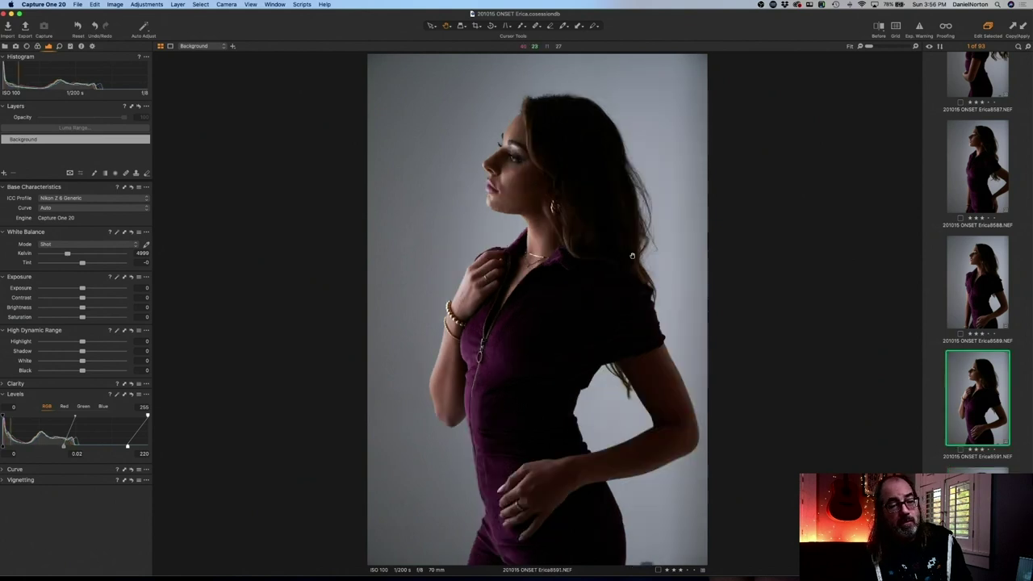
pyautogui.press('Down')
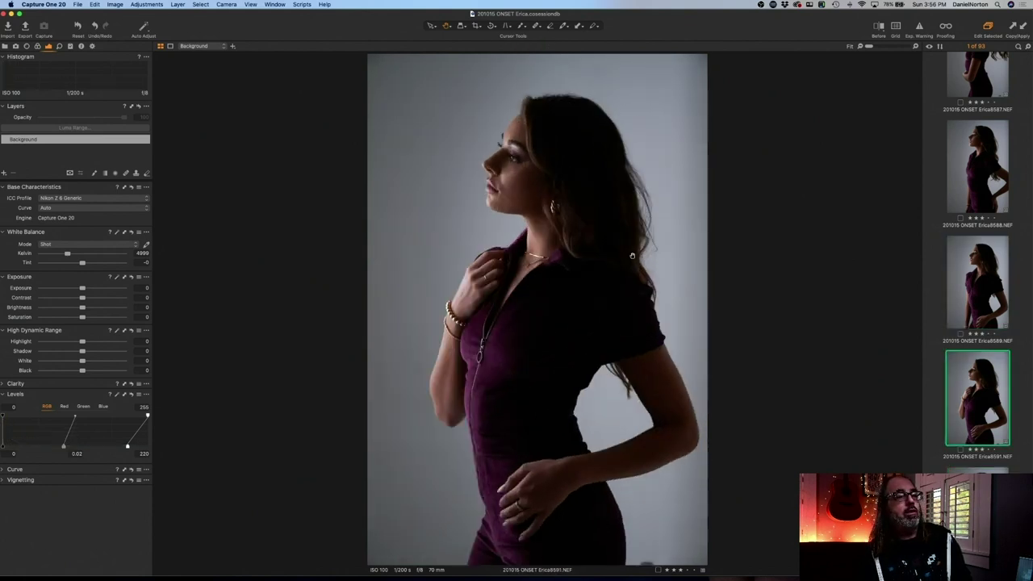
pyautogui.press('Up')
pyautogui.press('Down')
pyautogui.press('Up')
pyautogui.press('Down')
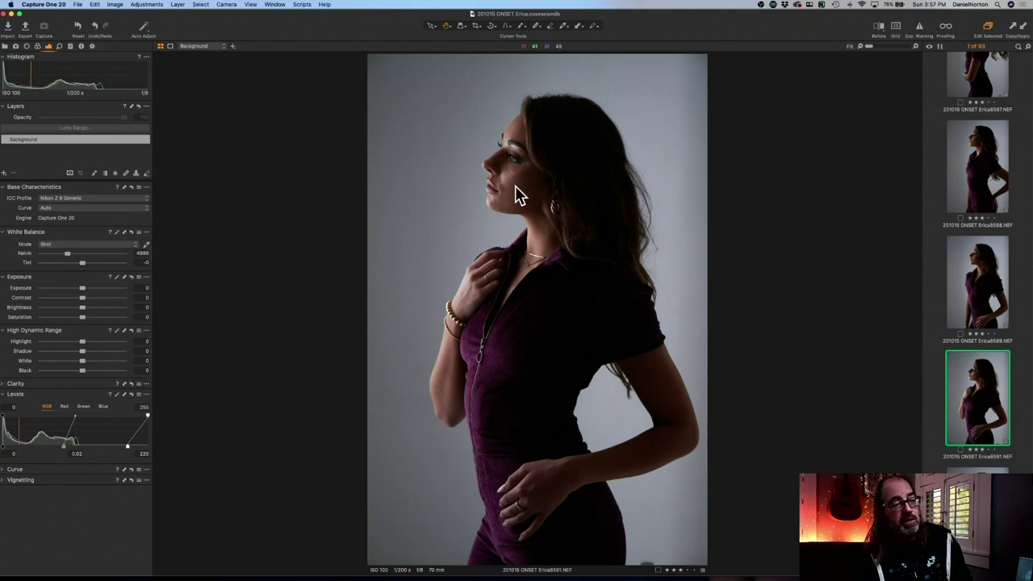
pyautogui.press('Down')
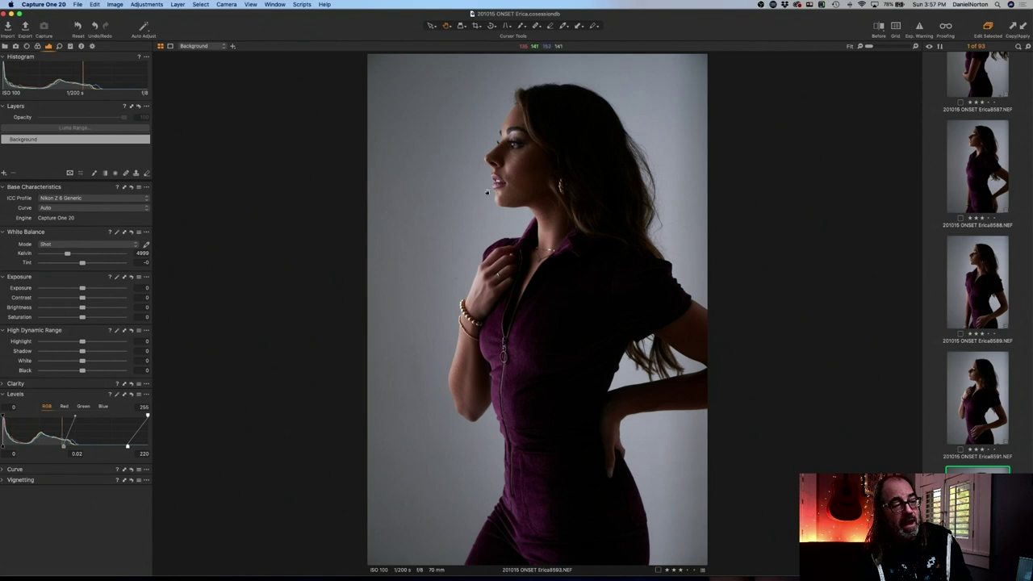
pyautogui.press('Up')
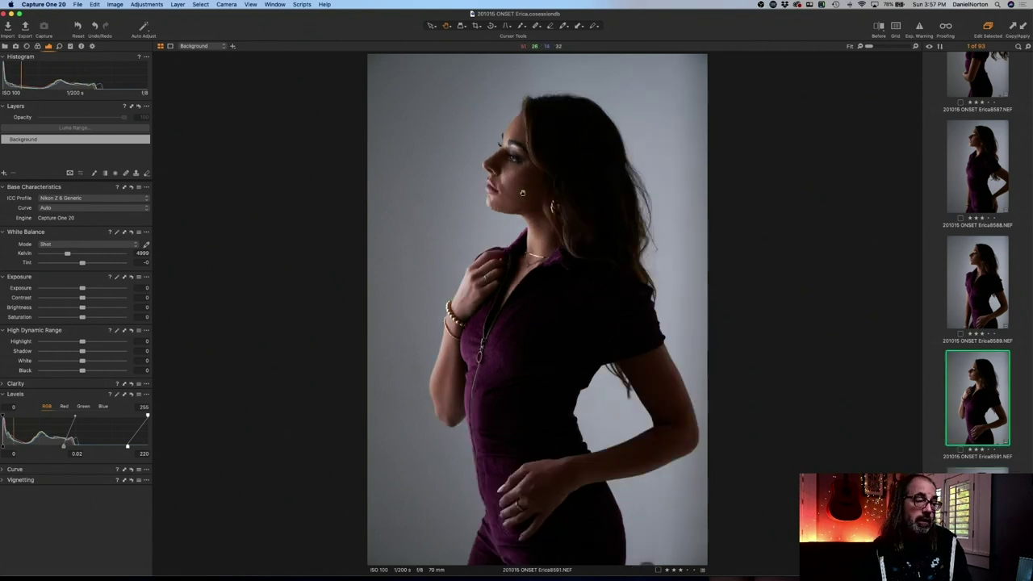
pyautogui.press('Delete')
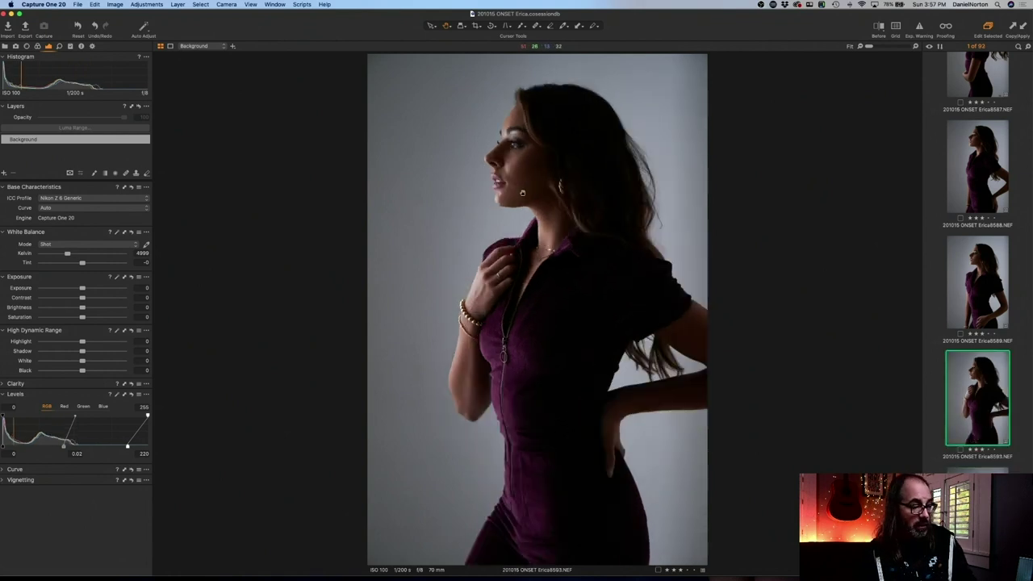
# - Apply the same Levels adjustment, midtone 0.02 and white point 220, to photos 8594, 8595 and 8596
pyautogui.press('Down')
pyautogui.press('Up')
pyautogui.press('Down')
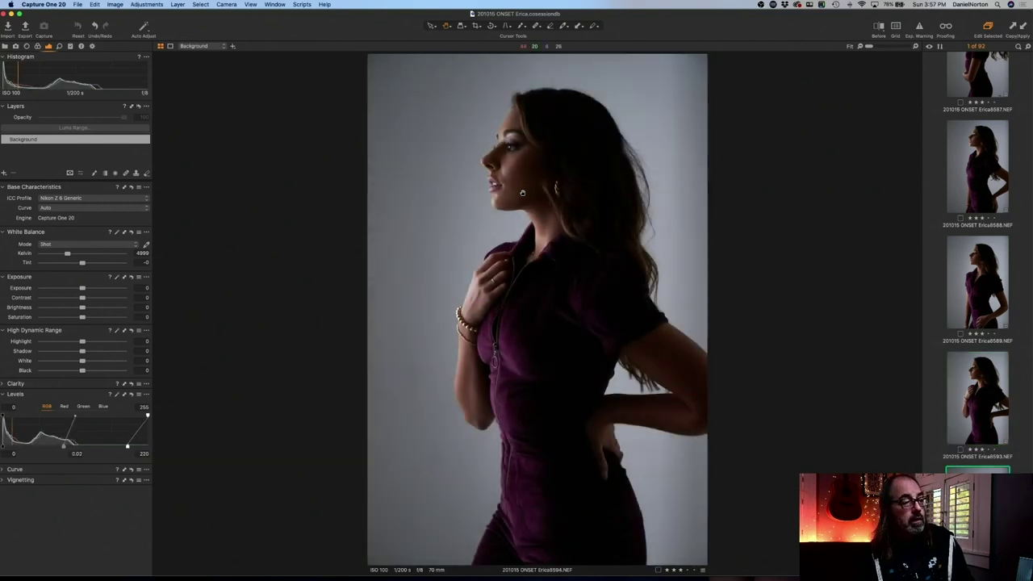
pyautogui.press('Down')
pyautogui.press('super+shift+l')
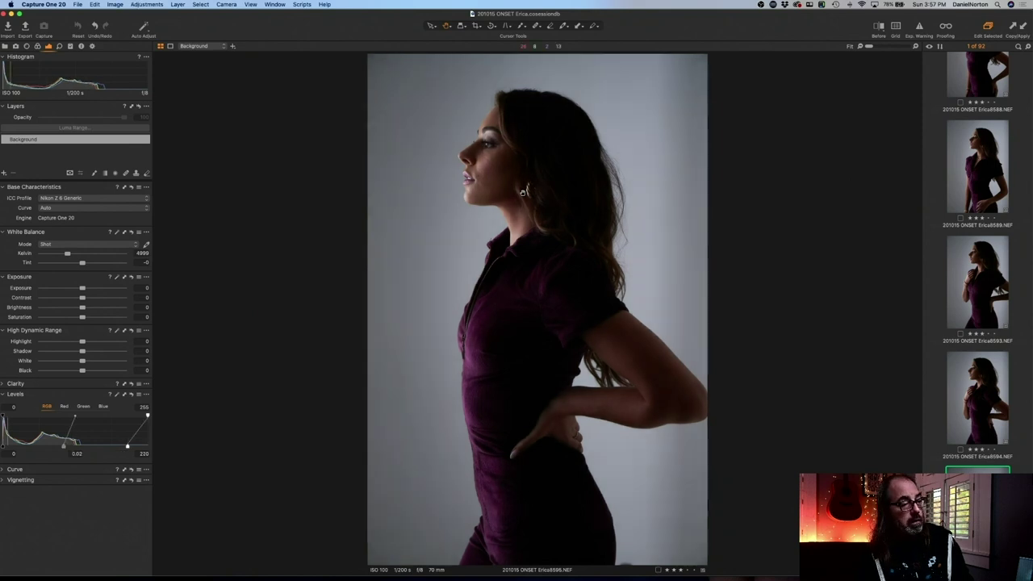
pyautogui.press('Down')
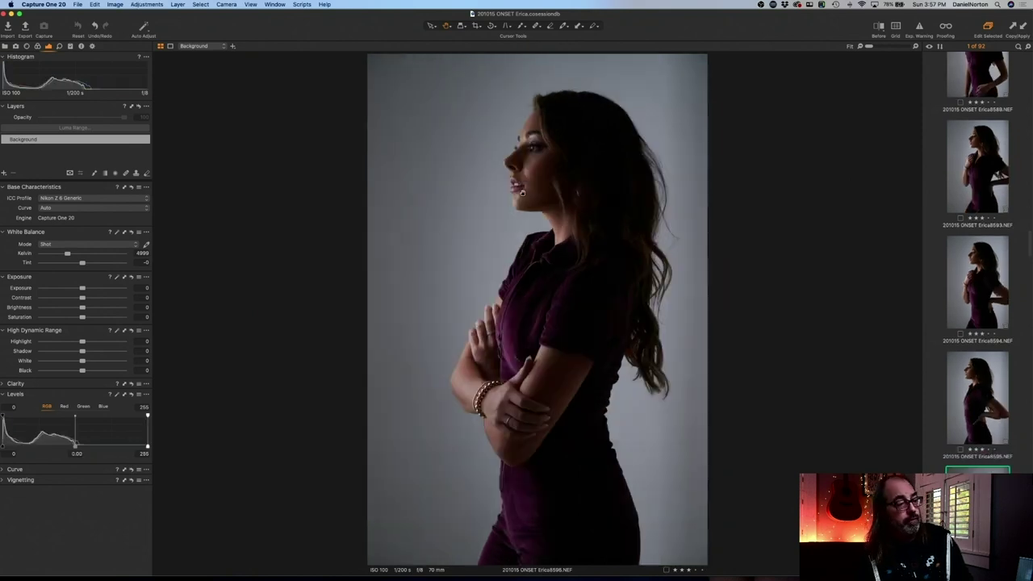
pyautogui.press('super+shift+l')
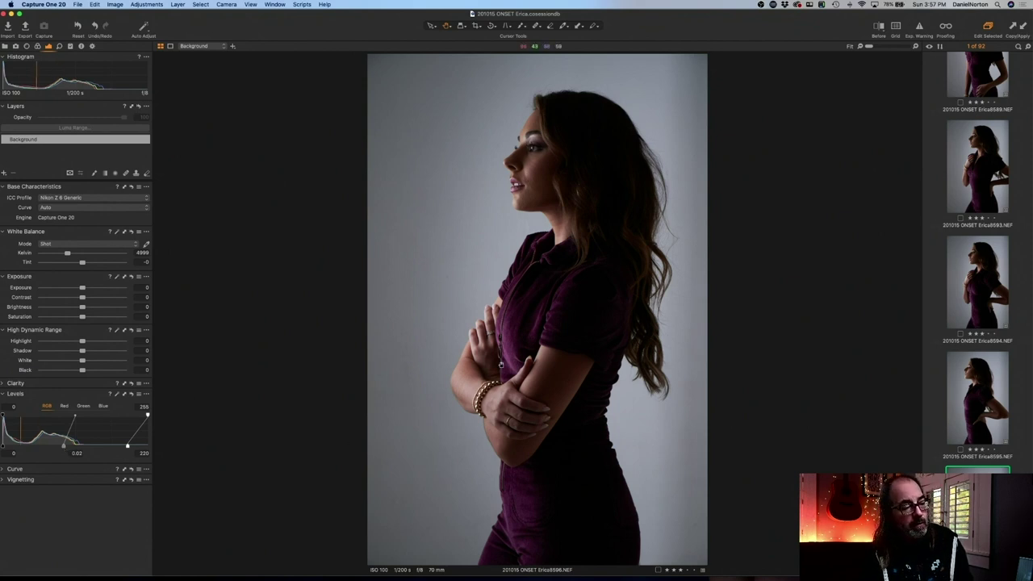
# - Fine-tune the Levels of photo 8596 to a black point of 1 and a midtone of 0.08
pyautogui.press('super+equal')
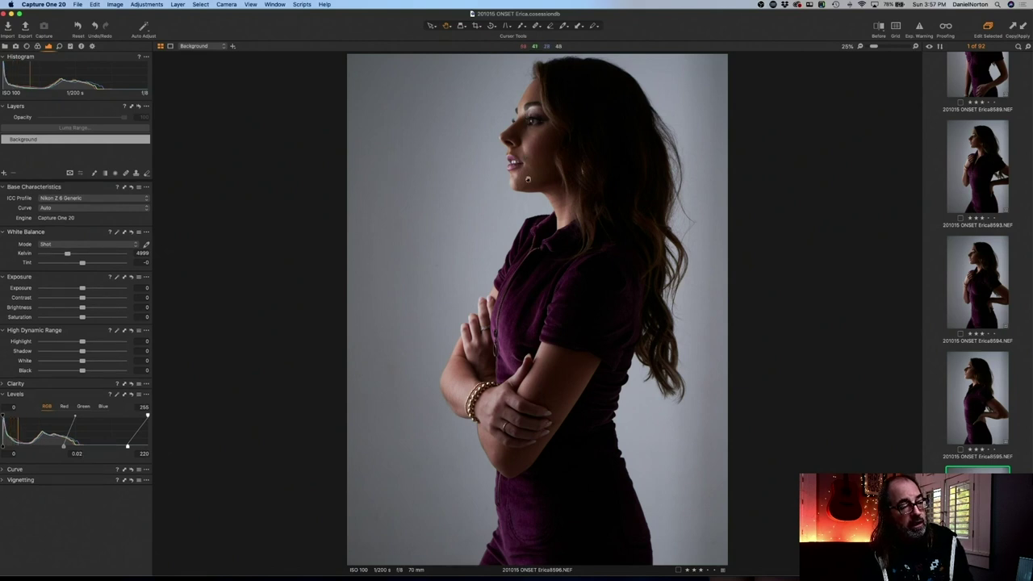
pyautogui.doubleClick(528, 180)
pyautogui.doubleClick(561, 211)
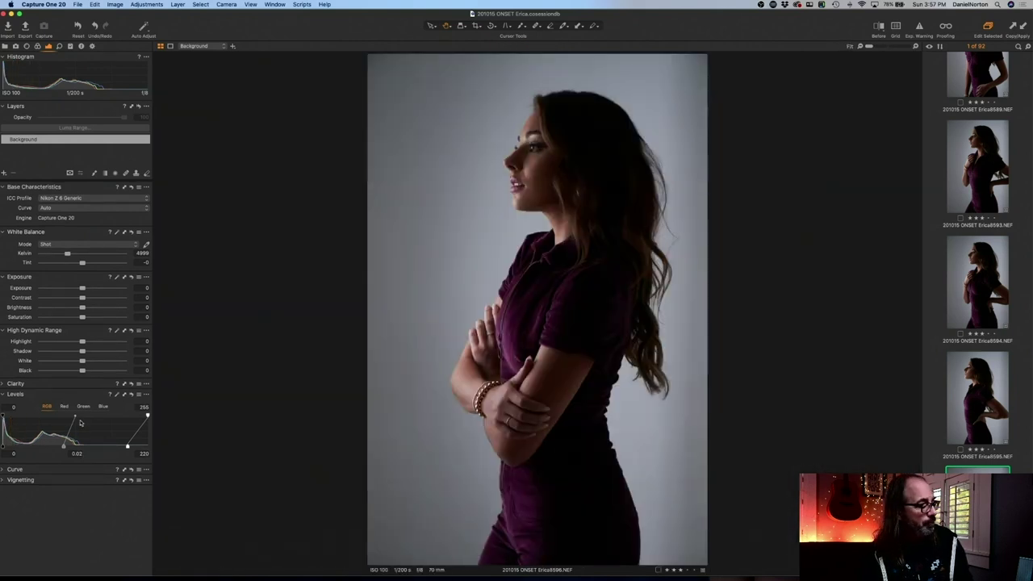
pyautogui.moveTo(62, 444); pyautogui.dragTo(60, 445)
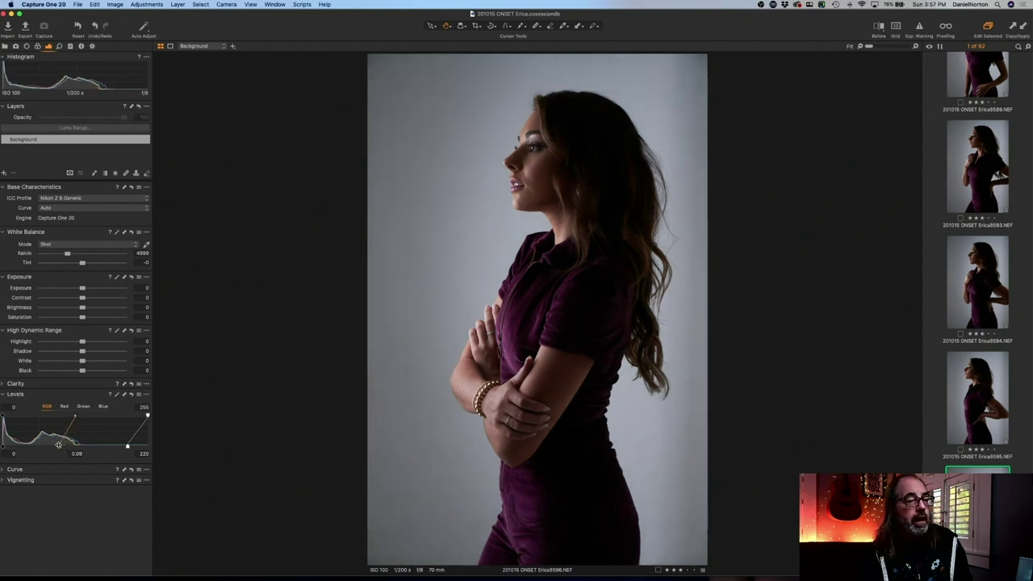
pyautogui.moveTo(59, 444)
pyautogui.mouseDown()
pyautogui.moveTo(3, 446)
pyautogui.moveTo(60, 446)
pyautogui.mouseUp()
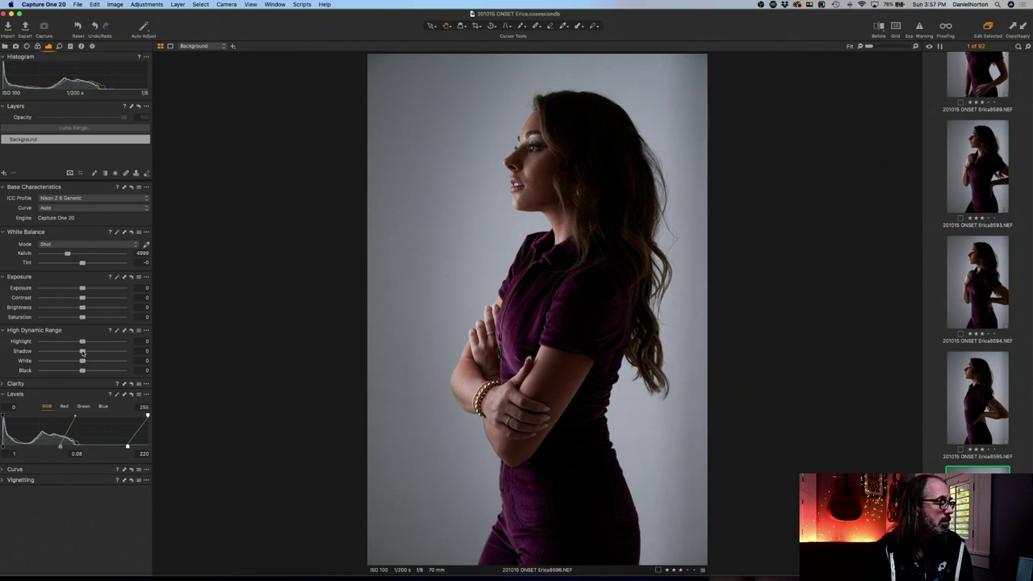
# - Raise the High Dynamic Range Shadow of photo 8596 to 8 and check the face at 100%
pyautogui.moveTo(82, 352); pyautogui.dragTo(87, 353)
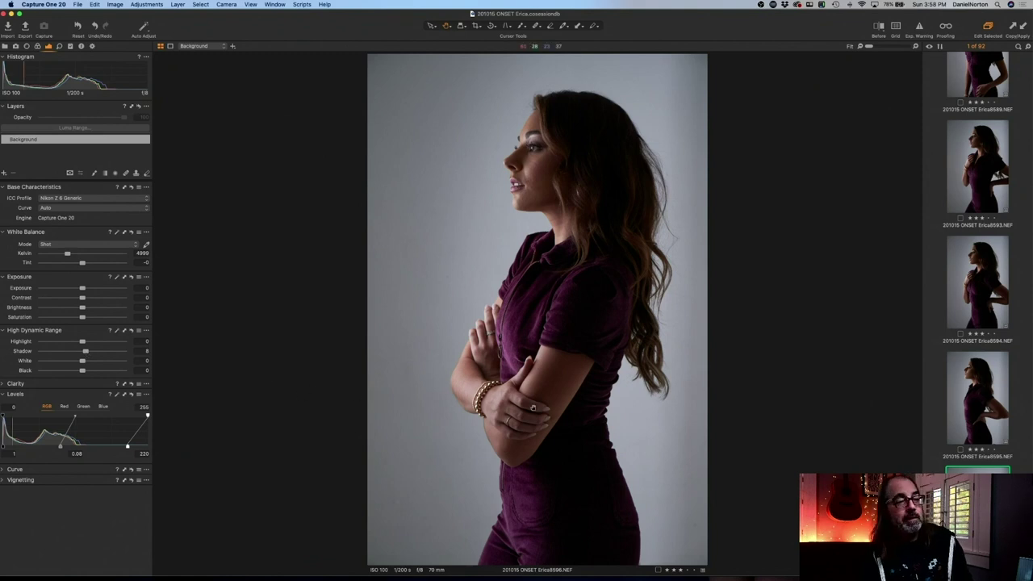
pyautogui.click(553, 141)
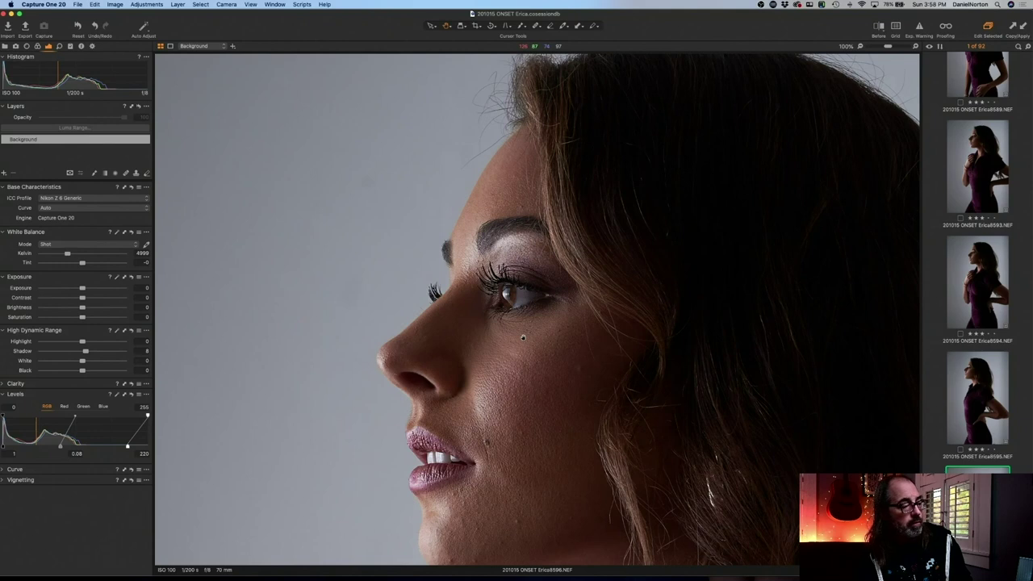
pyautogui.click(523, 338)
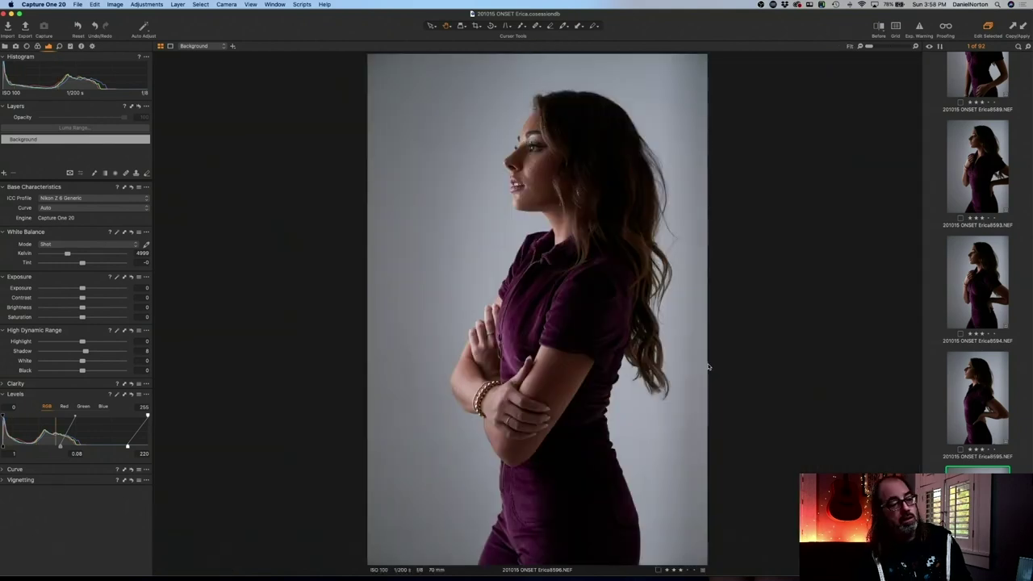
# - View photo 8602, the first pink-dress portrait, alongside photo 8596 and examine the face at 100%
pyautogui.press('Right')
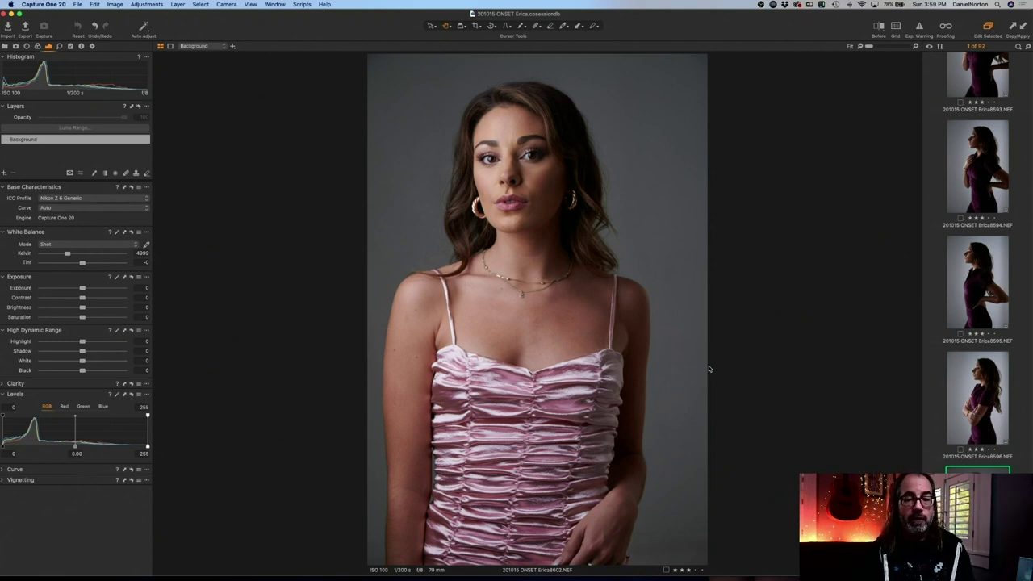
pyautogui.scroll(-5, 976, 439)
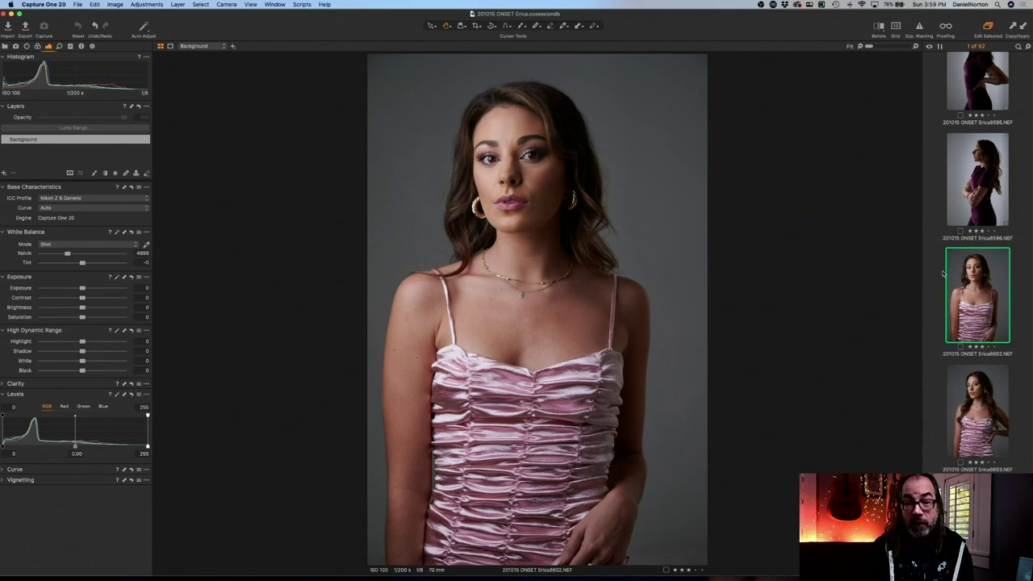
pyautogui.click(984, 191)
pyautogui.click(975, 278)
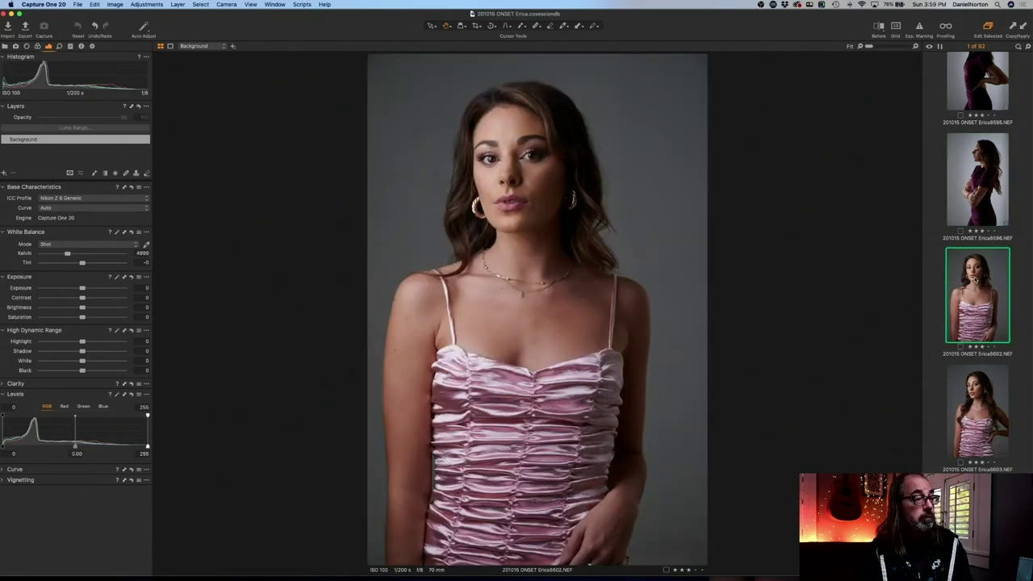
pyautogui.click(523, 155)
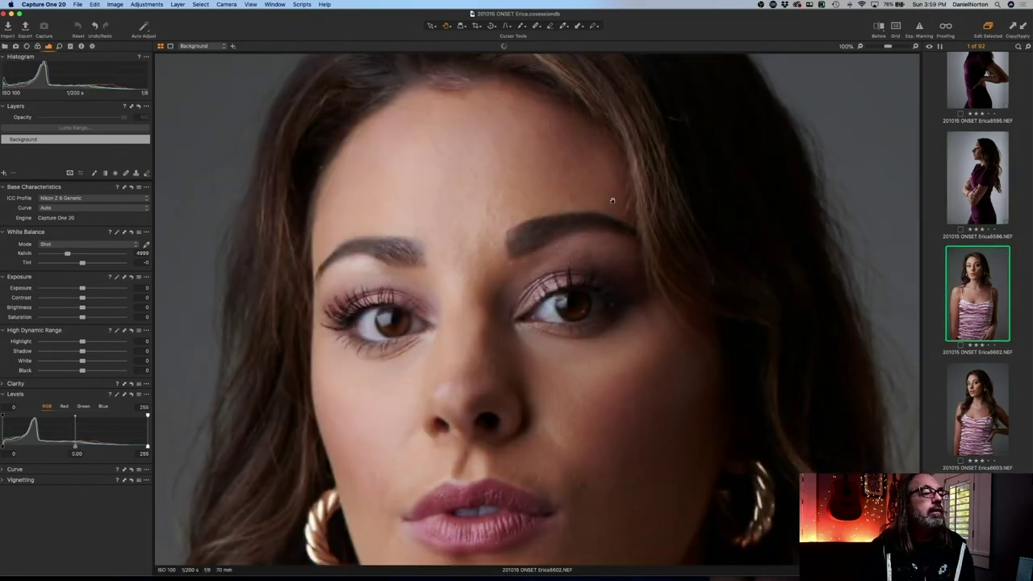
pyautogui.click(590, 329)
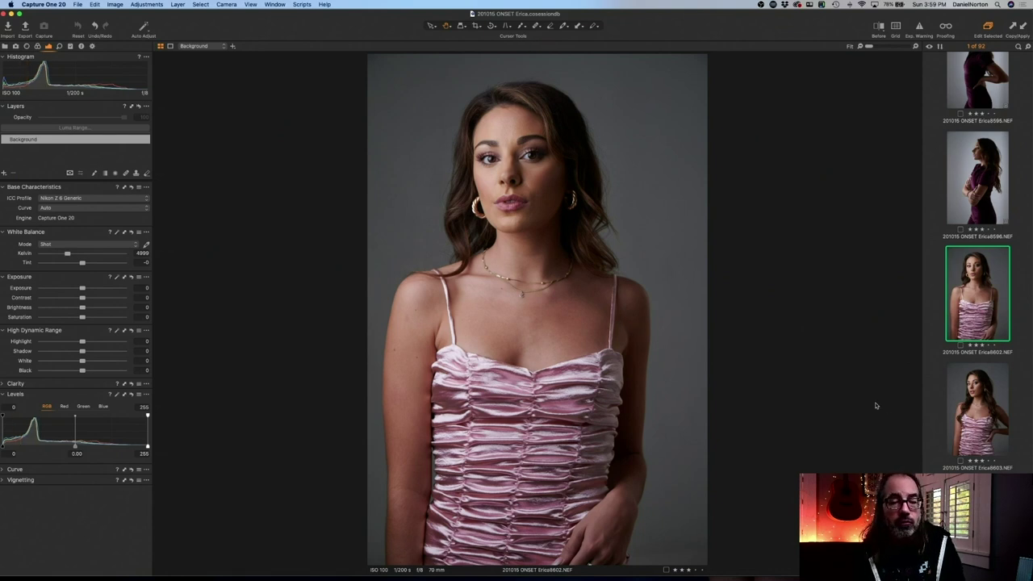
# - Browse the thumbnails of the pink-dress series and examine the eyes in photo 8602 at 100%
pyautogui.scroll(-5, 988, 427)
pyautogui.scroll(-5, 978, 420)
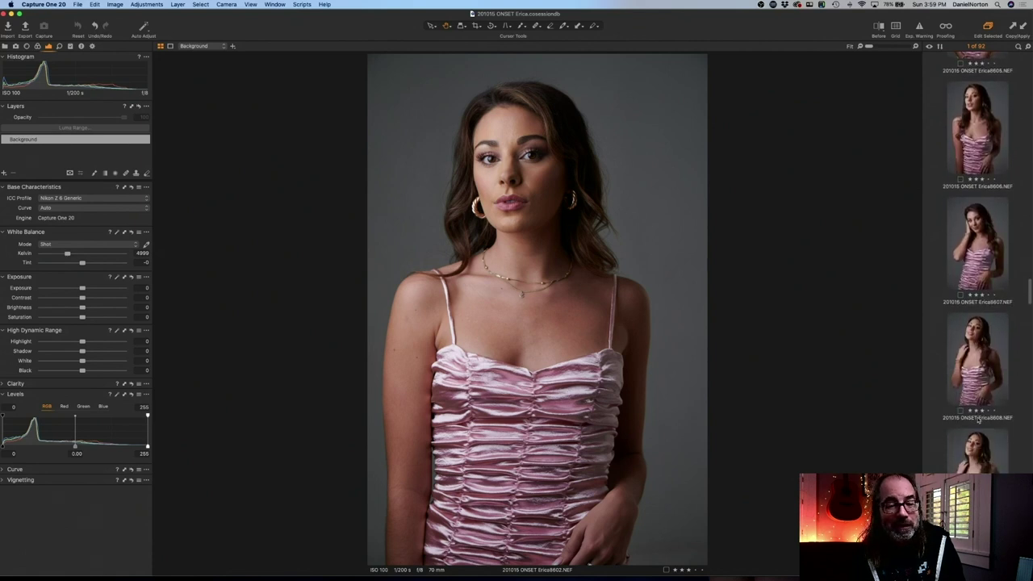
pyautogui.scroll(-3, 978, 418)
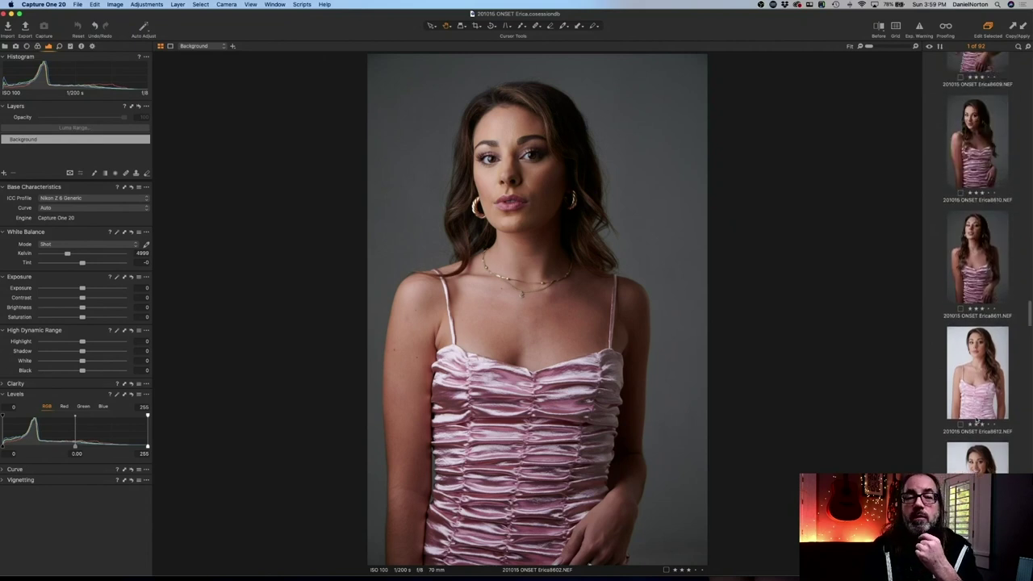
pyautogui.scroll(5, 939, 355)
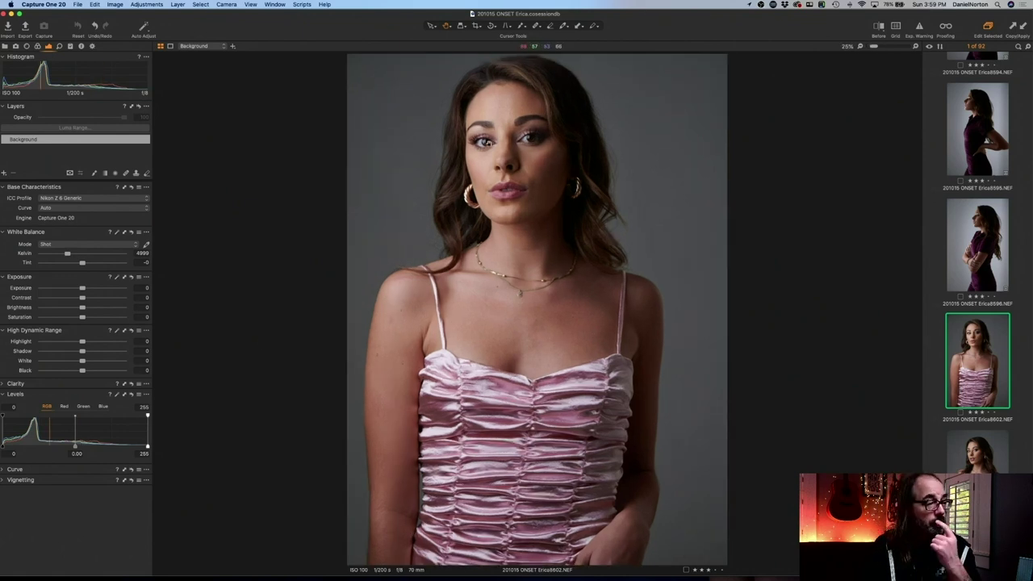
pyautogui.click(490, 133)
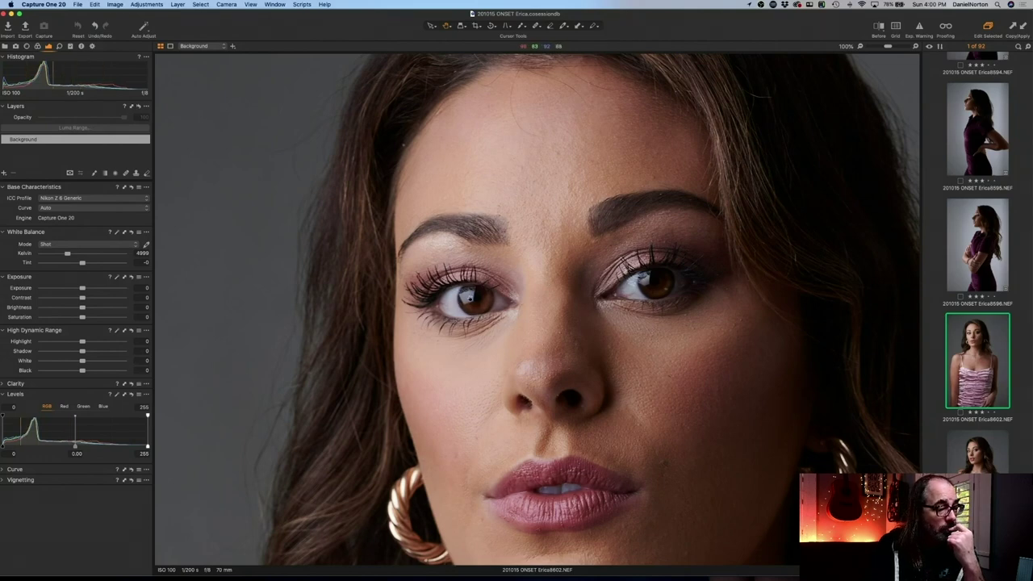
pyautogui.click(461, 305)
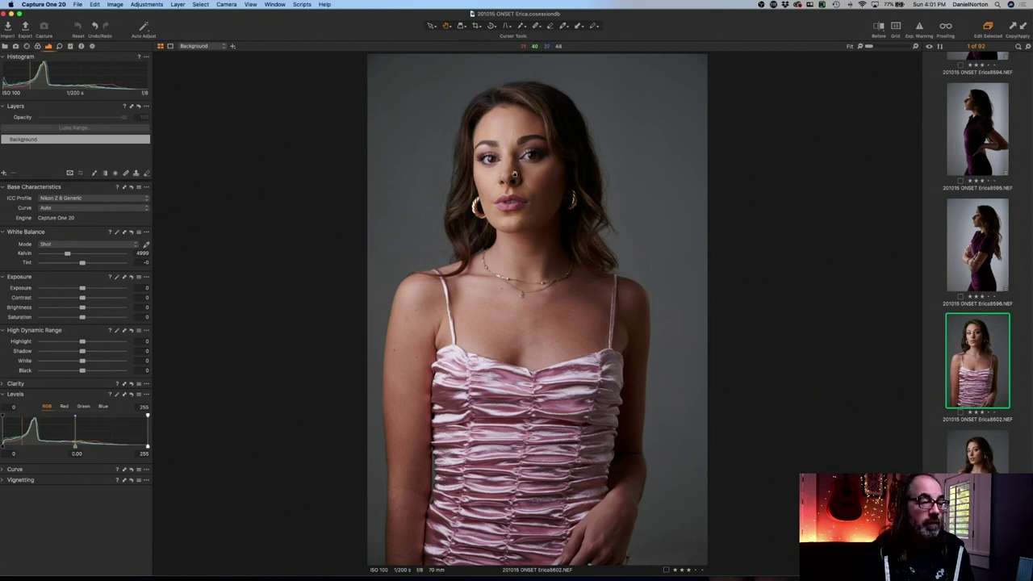
pyautogui.doubleClick(490, 161)
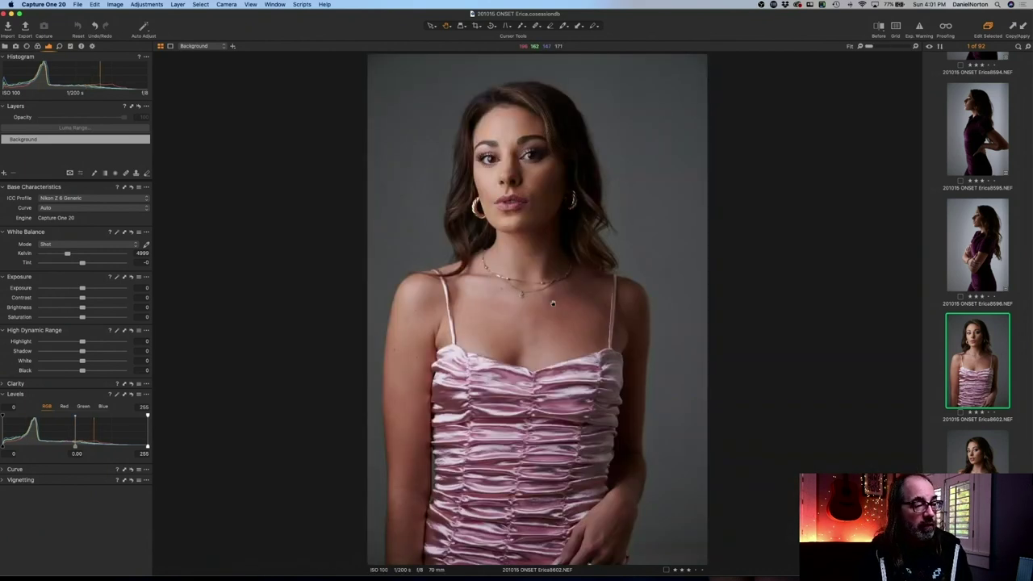
pyautogui.doubleClick(555, 304)
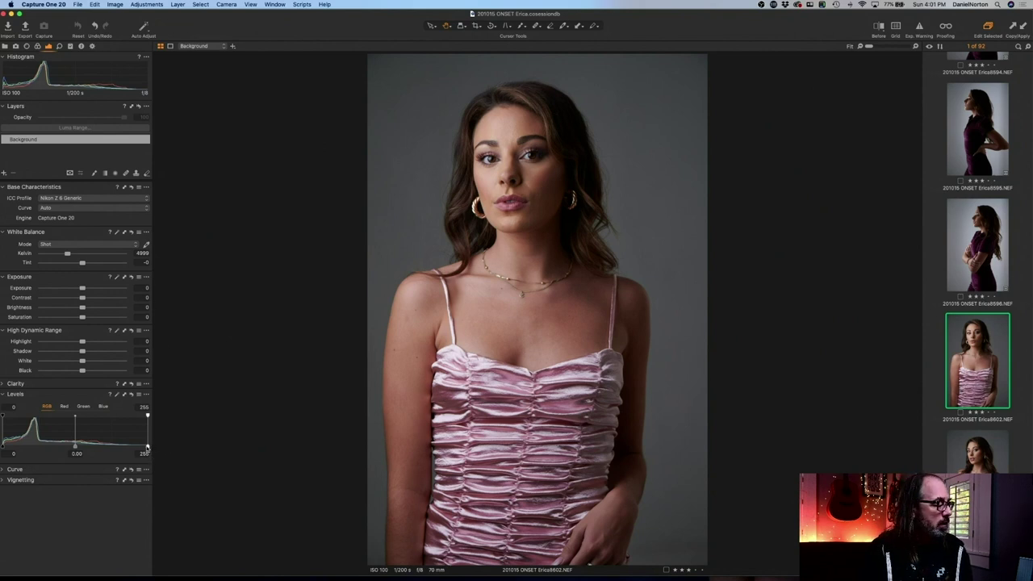
# - Set the Levels of photo 8602 to black point 2, midtone 0.02 and white point 245, and check the face at 100%
pyautogui.moveTo(146, 448); pyautogui.dragTo(142, 446)
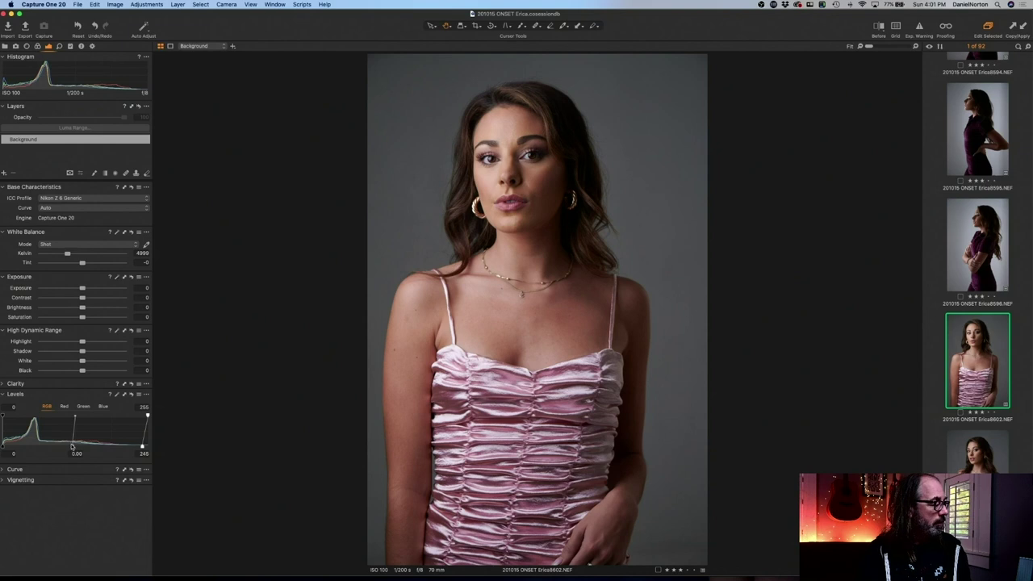
pyautogui.moveTo(72, 448); pyautogui.dragTo(70, 445)
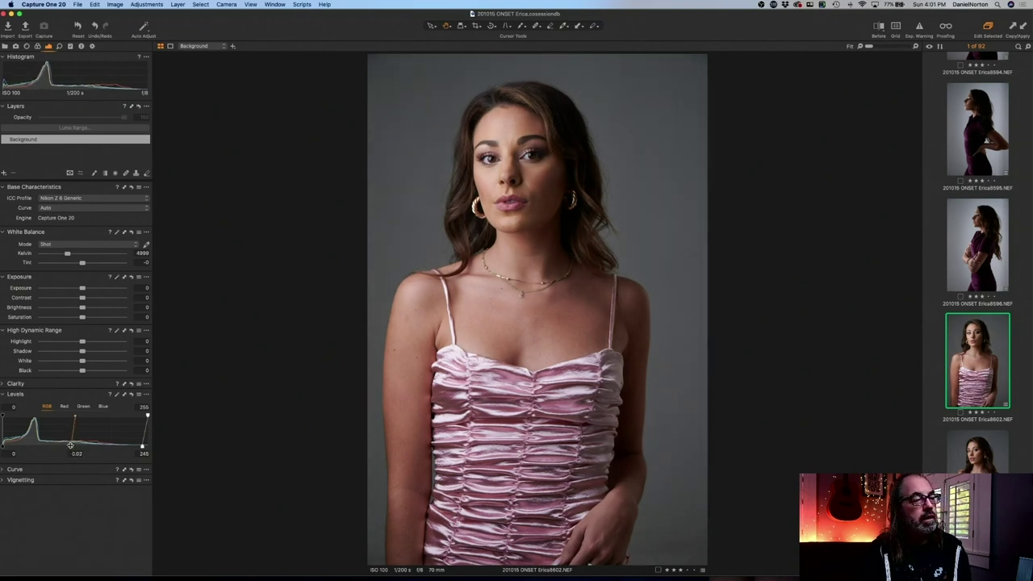
pyautogui.moveTo(4, 448); pyautogui.dragTo(6, 448)
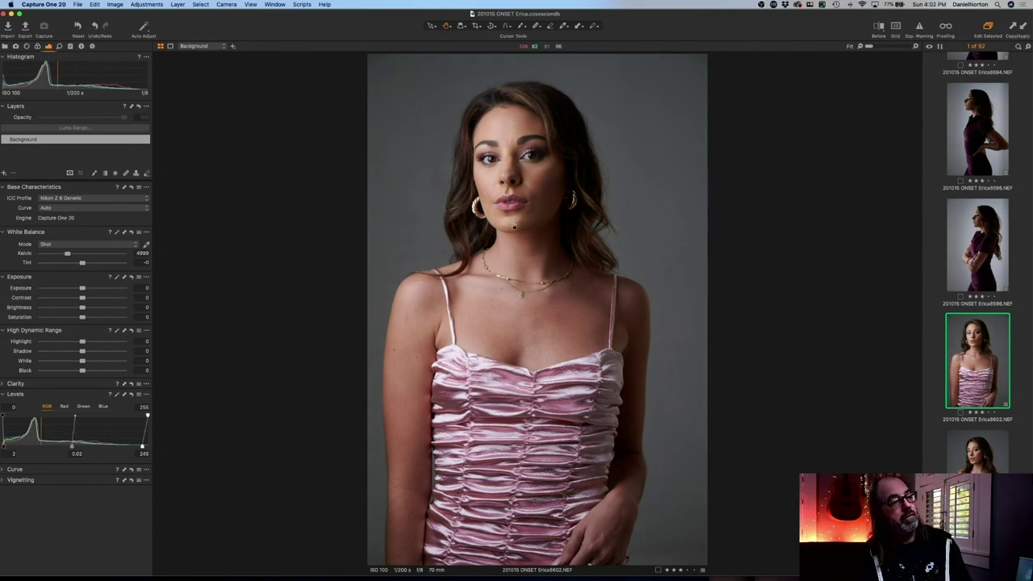
pyautogui.click(513, 226)
pyautogui.moveTo(696, 331); pyautogui.dragTo(469, 315)
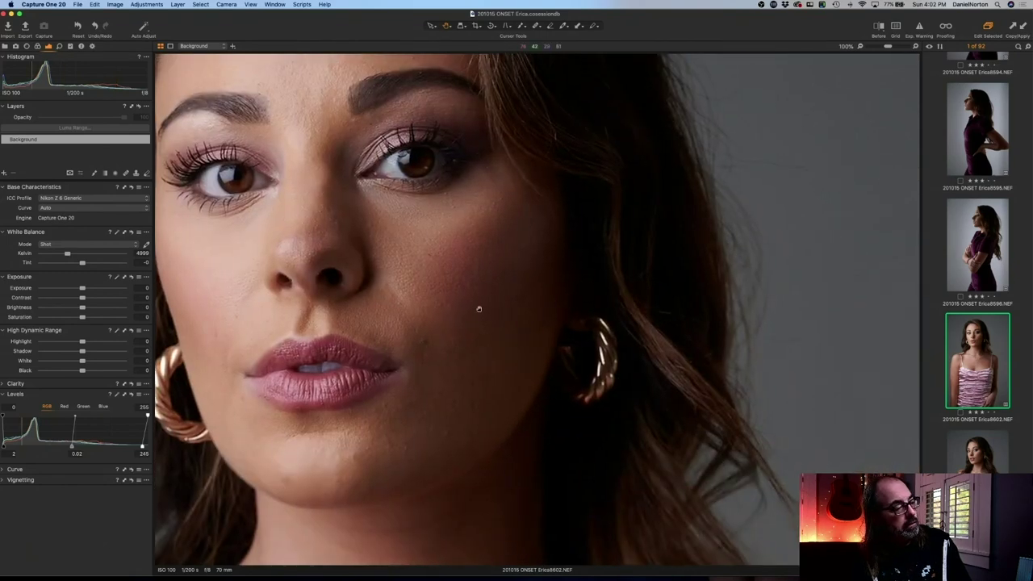
pyautogui.hscroll(-5, 525, 312)
pyautogui.scroll(-4, 568, 291)
pyautogui.click(567, 272)
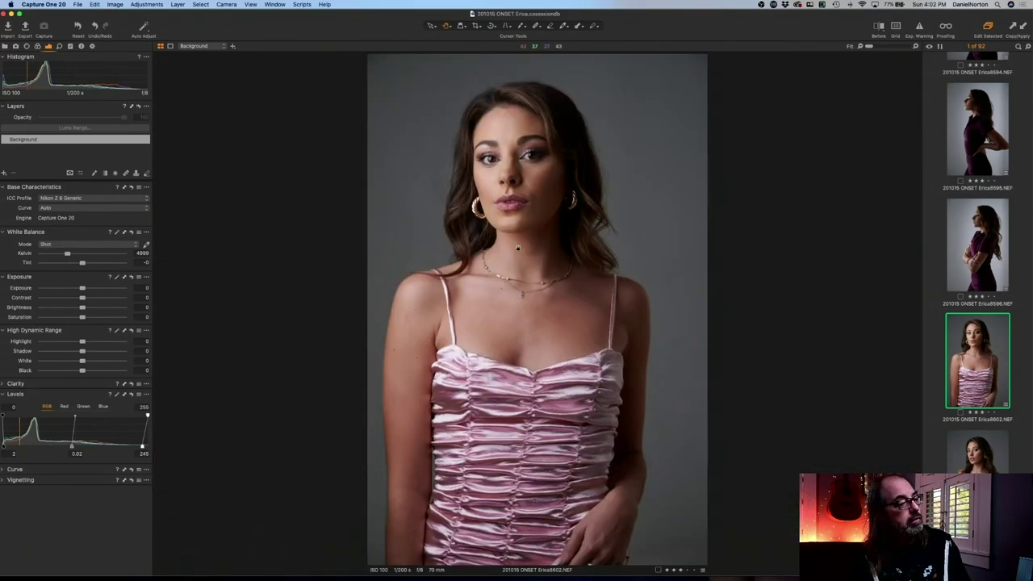
# - Copy the adjustments of photo 8602 and apply them to the other dark-background pink-dress portraits, 8603 to 8611
pyautogui.press('super+shift+c')
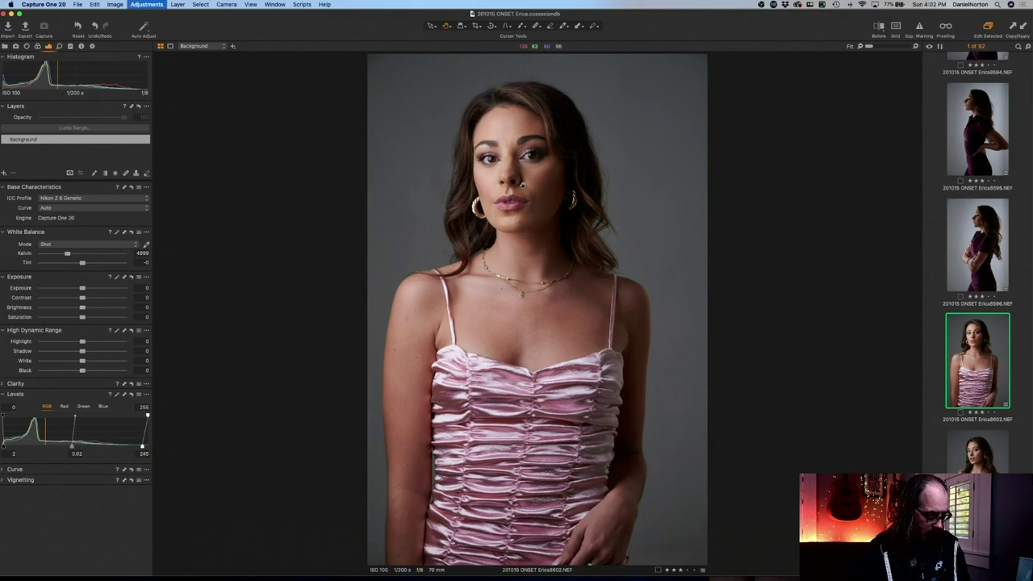
pyautogui.press('Right')
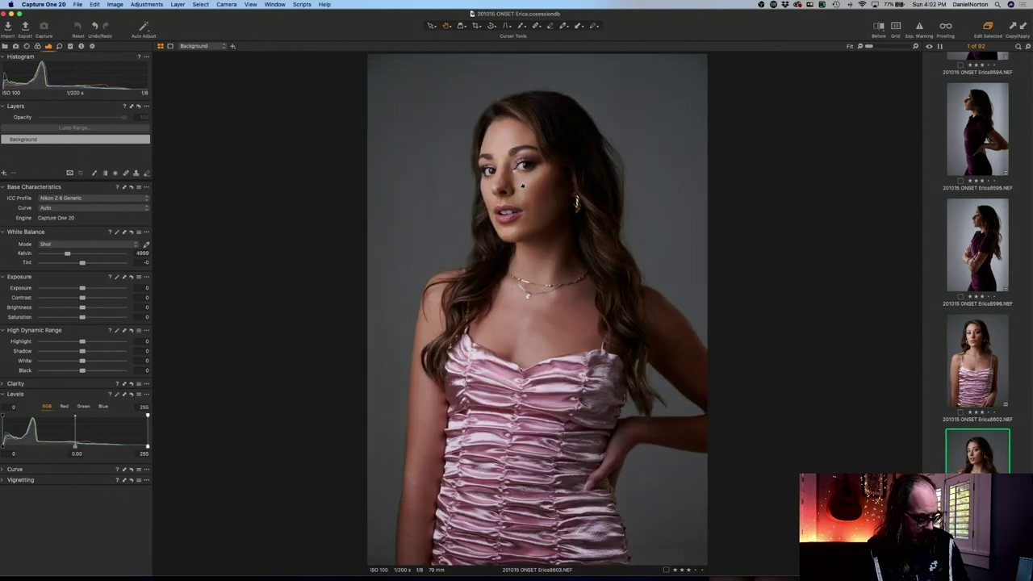
pyautogui.press('Right')
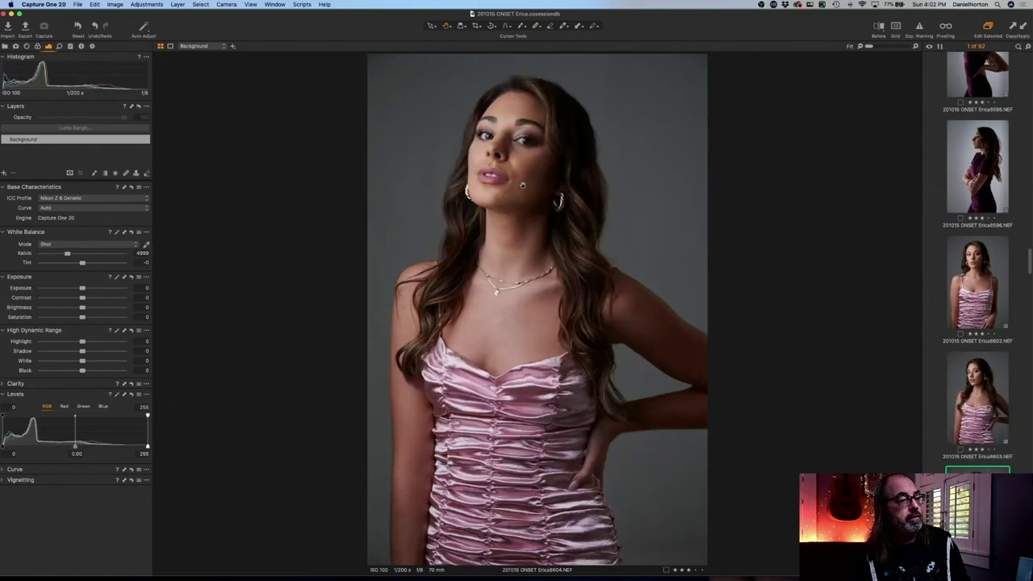
pyautogui.press('Right')
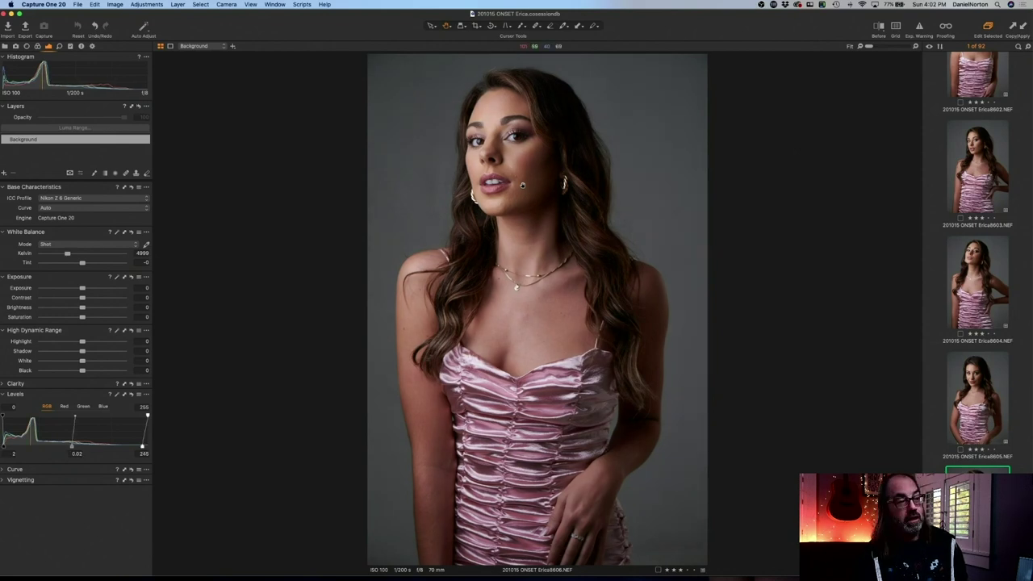
pyautogui.press('Right')
pyautogui.press('Right')
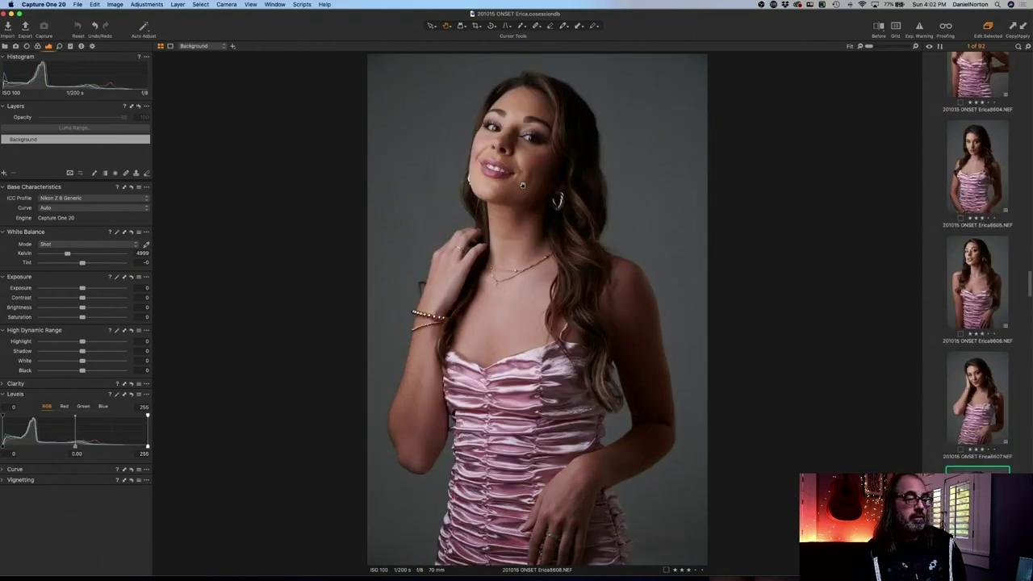
pyautogui.press('Right')
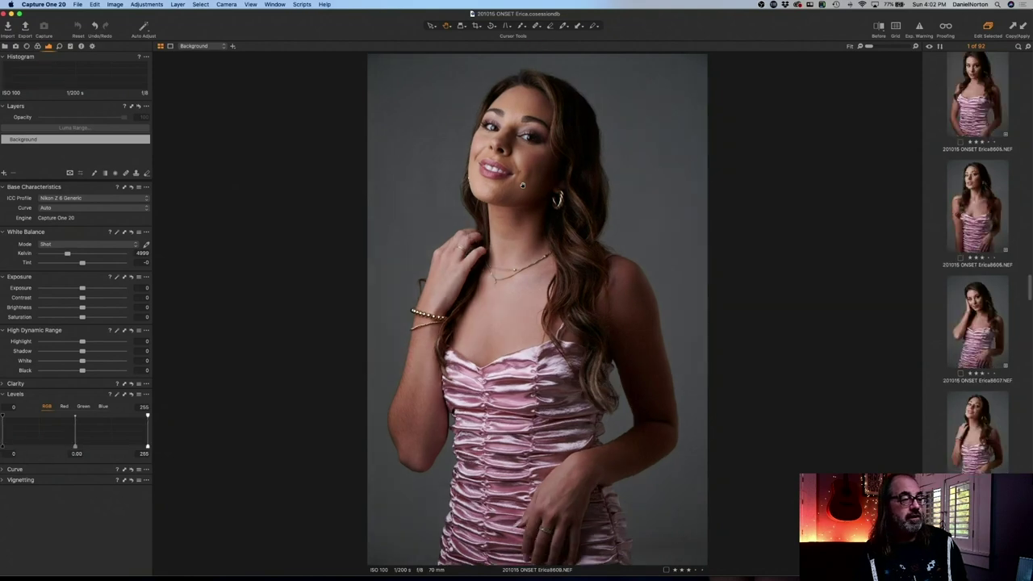
pyautogui.press('Right')
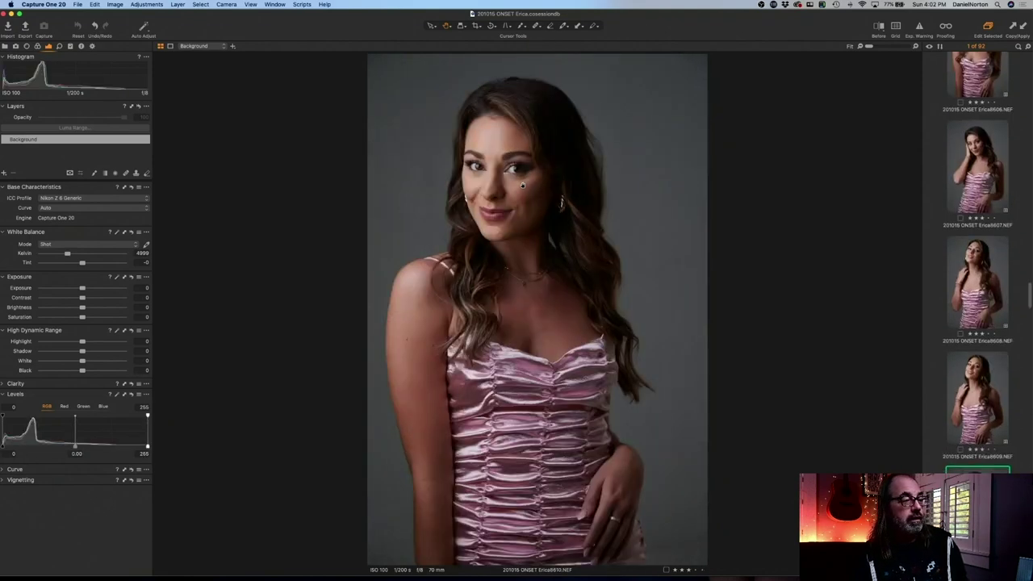
pyautogui.press('Right')
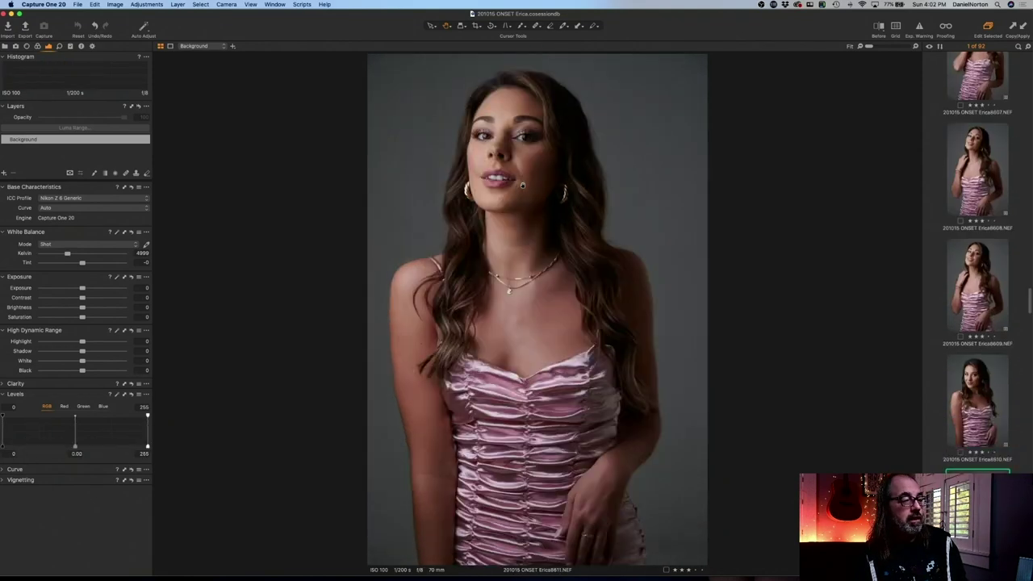
pyautogui.press('super+shift+l')
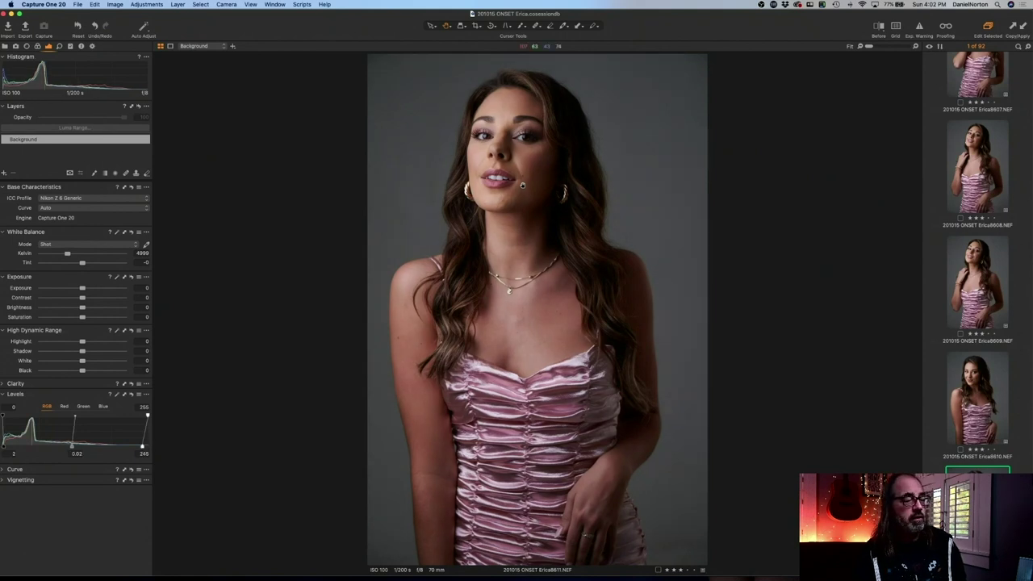
# - Compare the light-background photo 8612 with photo 8611, alternating between them and viewing both side by side
pyautogui.press('Right')
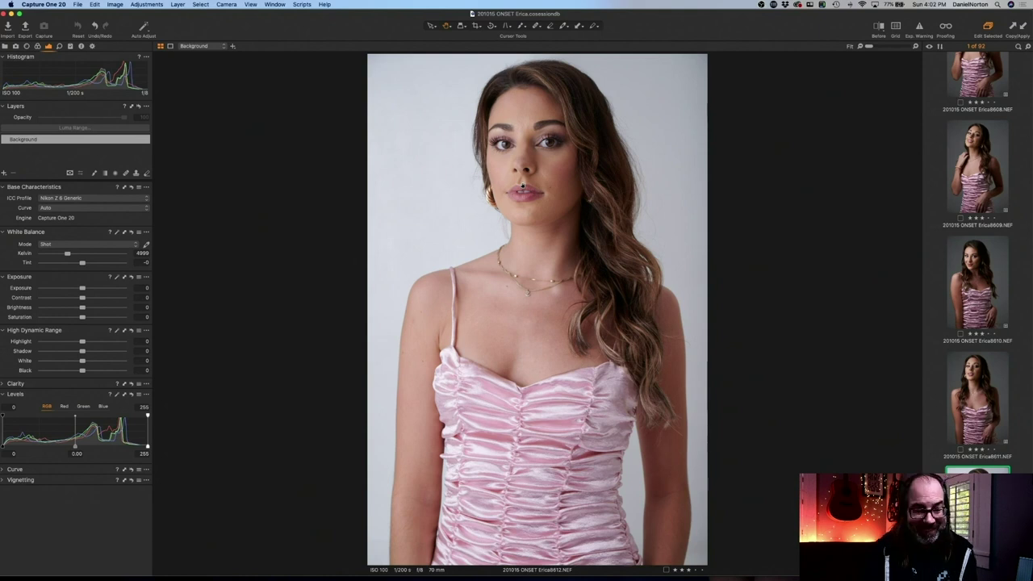
pyautogui.press('Left')
pyautogui.press('Right')
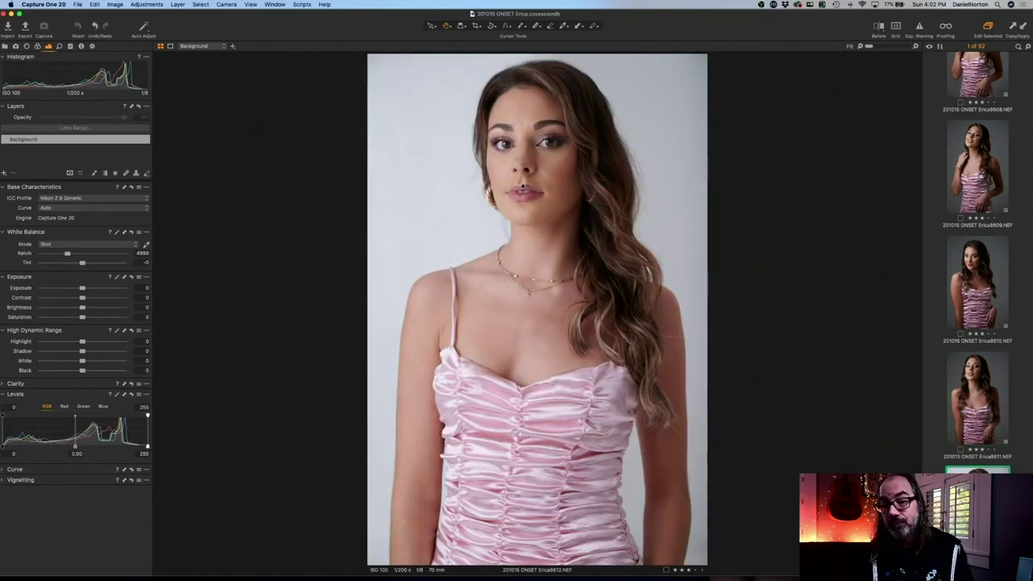
pyautogui.press('Left')
pyautogui.press('Right')
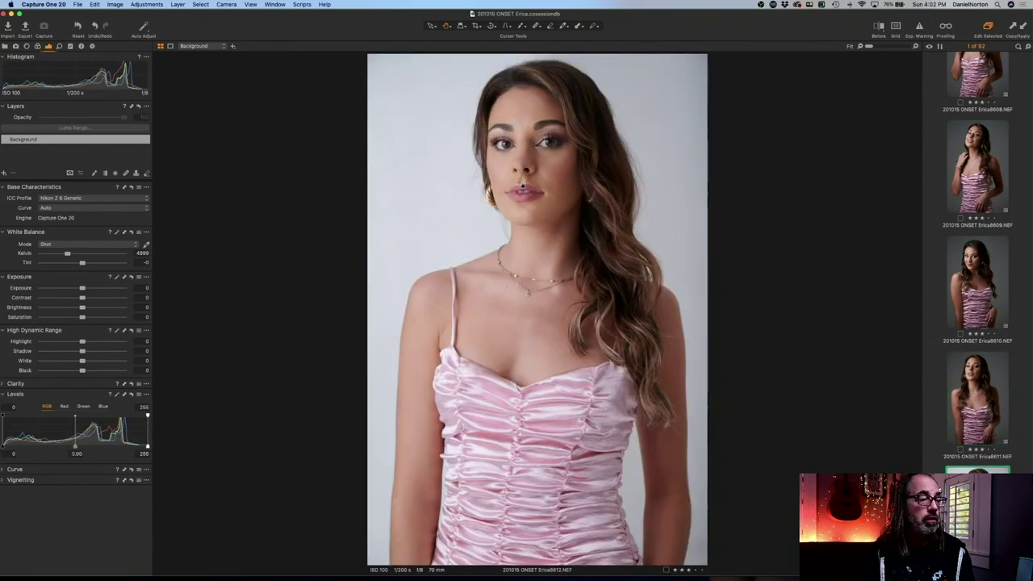
pyautogui.press('Left')
pyautogui.press('Right')
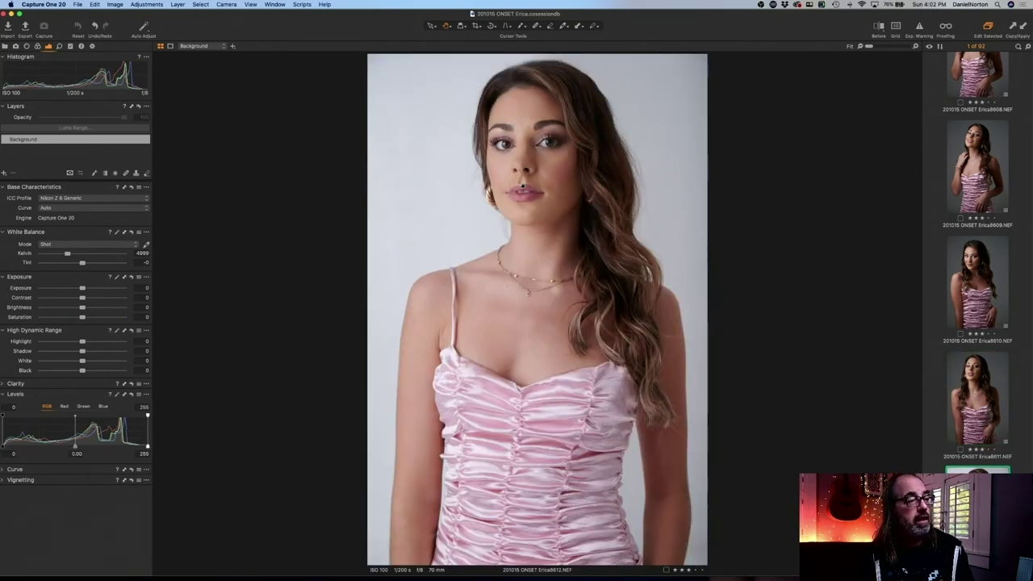
pyautogui.press('Left')
pyautogui.press('Right')
pyautogui.press('Left')
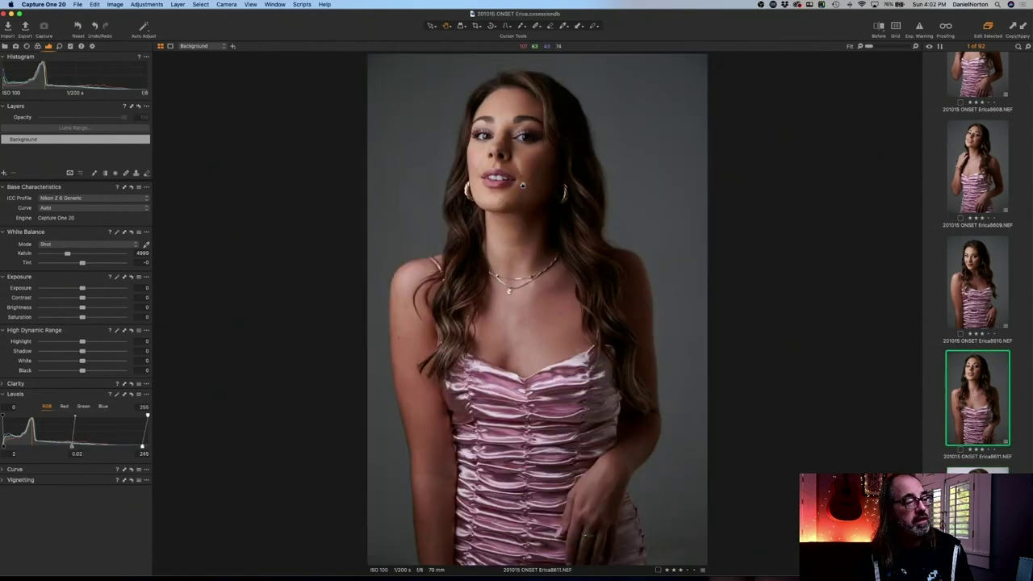
pyautogui.press('Right')
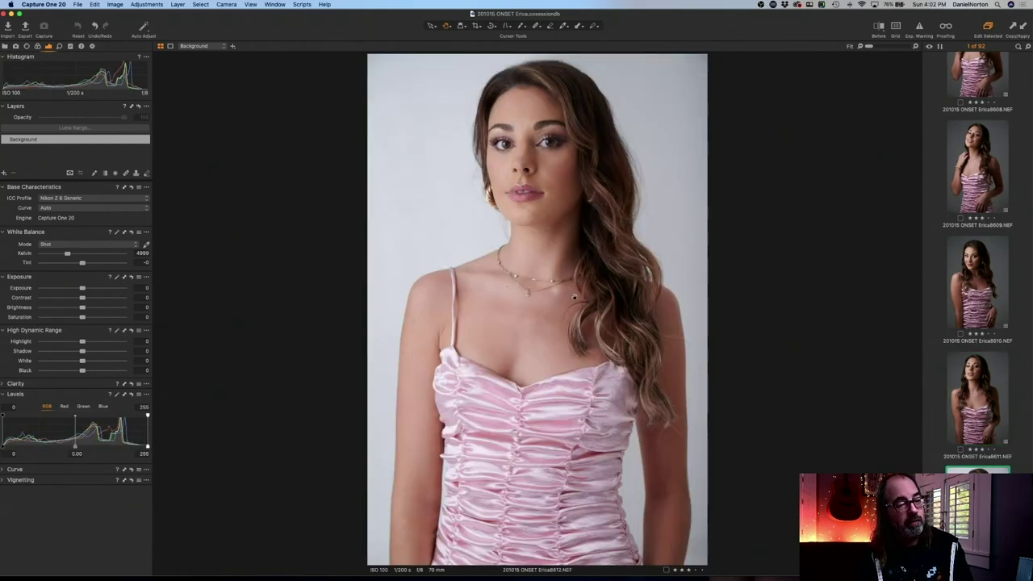
pyautogui.keyDown('super'); pyautogui.click(992, 404); pyautogui.keyUp('super')
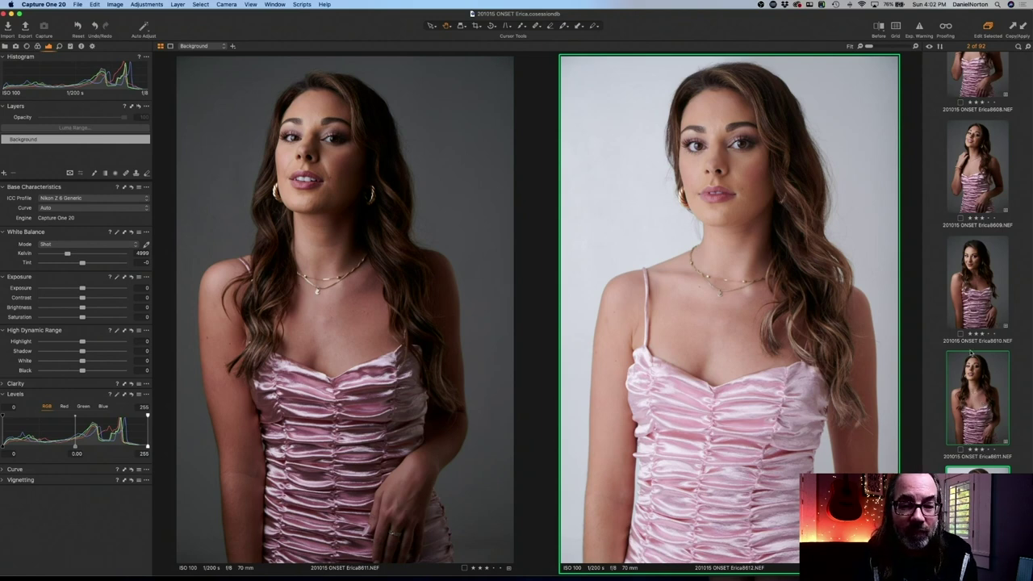
pyautogui.click(972, 298)
pyautogui.click(990, 470)
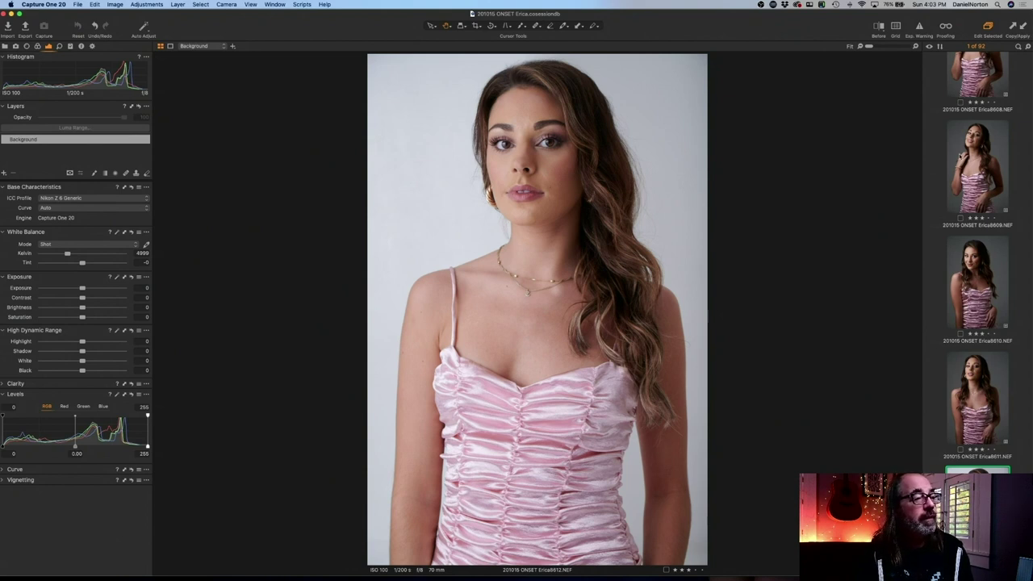
# - Set the Levels of photo 8612 to black point 3 and white point 247, examining the face at 100% before and after
pyautogui.click(543, 147)
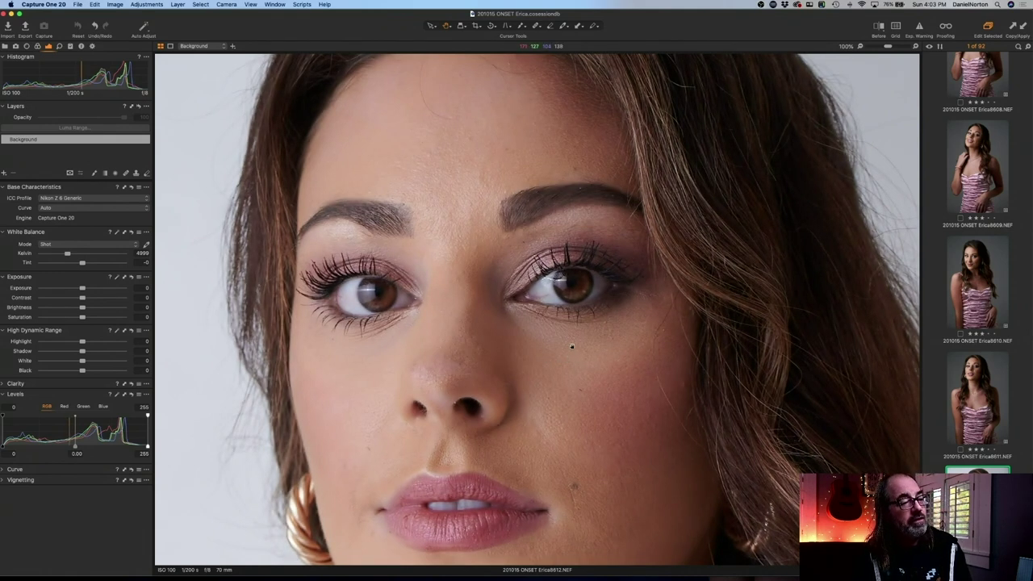
pyautogui.press('super+0')
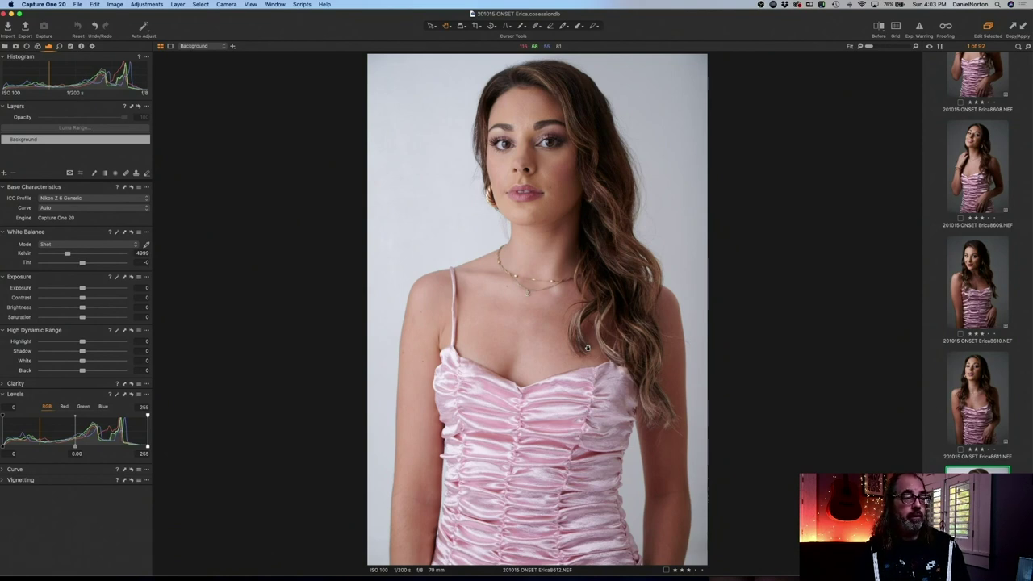
pyautogui.press('Left')
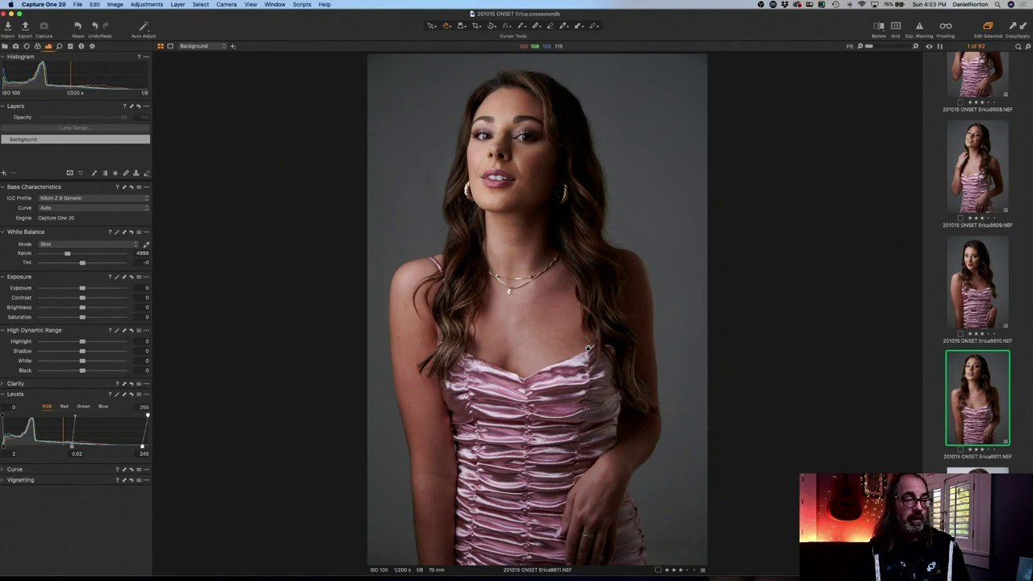
pyautogui.press('Right')
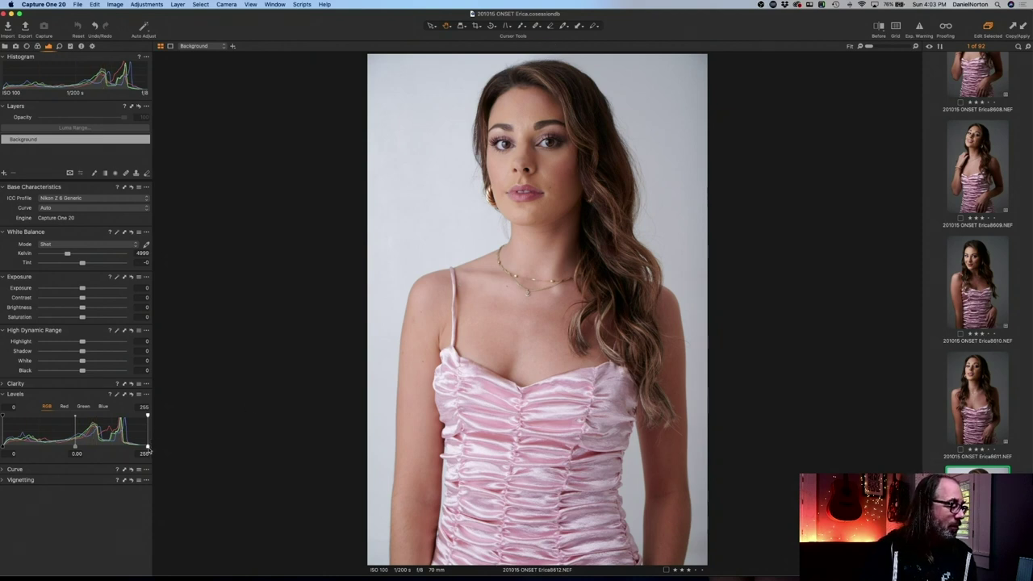
pyautogui.moveTo(147, 446); pyautogui.dragTo(141, 446)
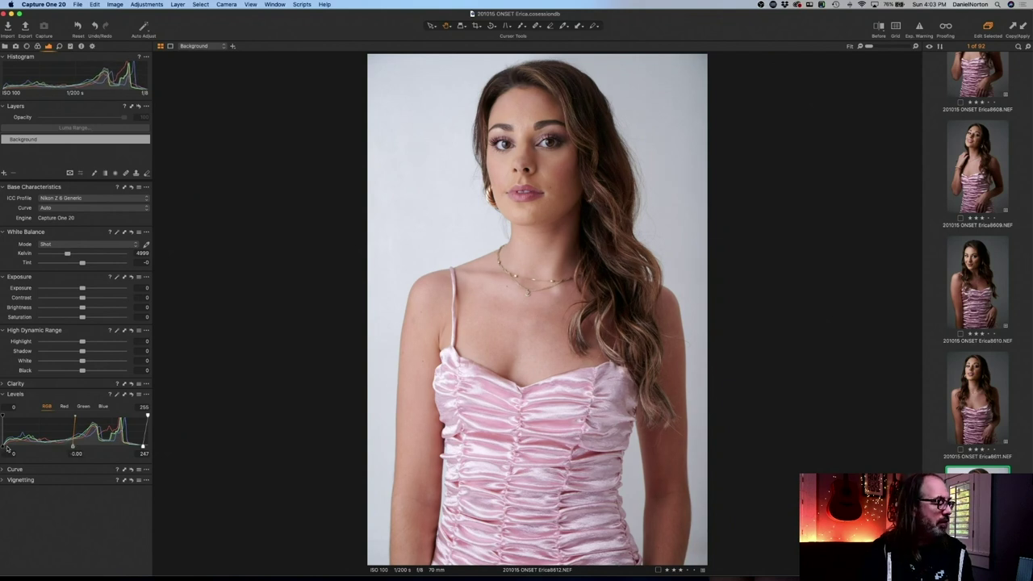
pyautogui.moveTo(4, 450); pyautogui.dragTo(6, 450)
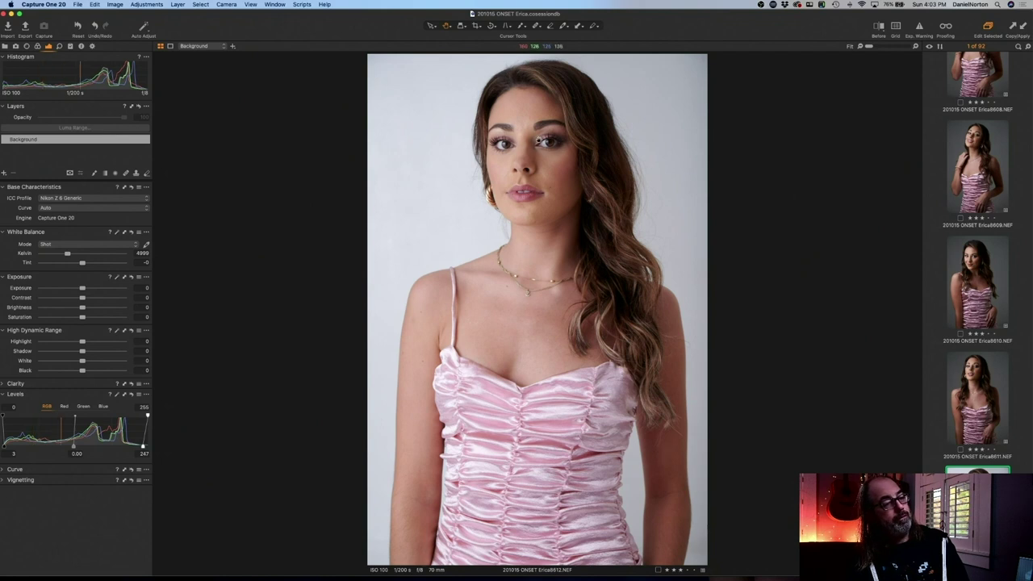
pyautogui.doubleClick(461, 157)
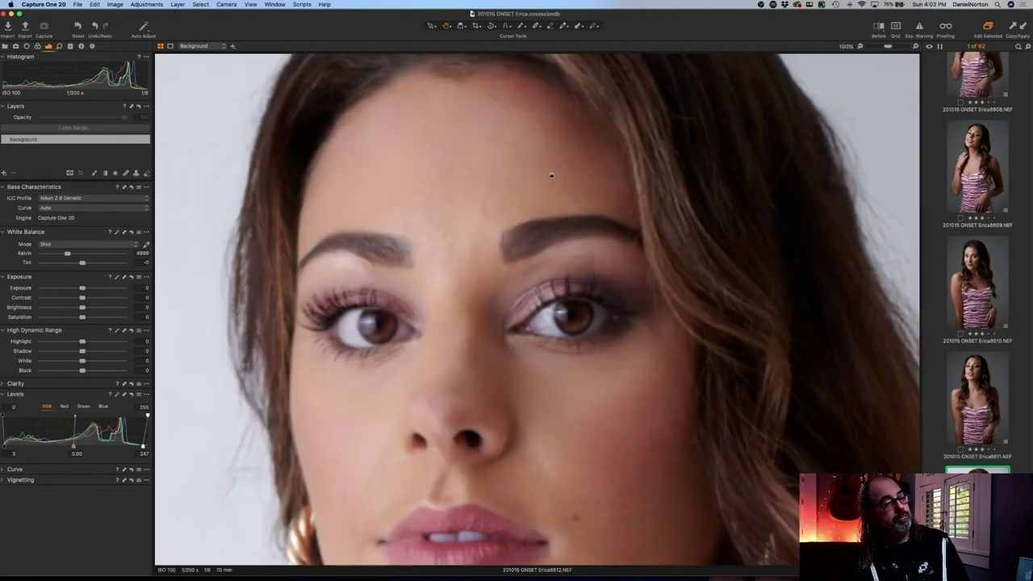
pyautogui.doubleClick(609, 371)
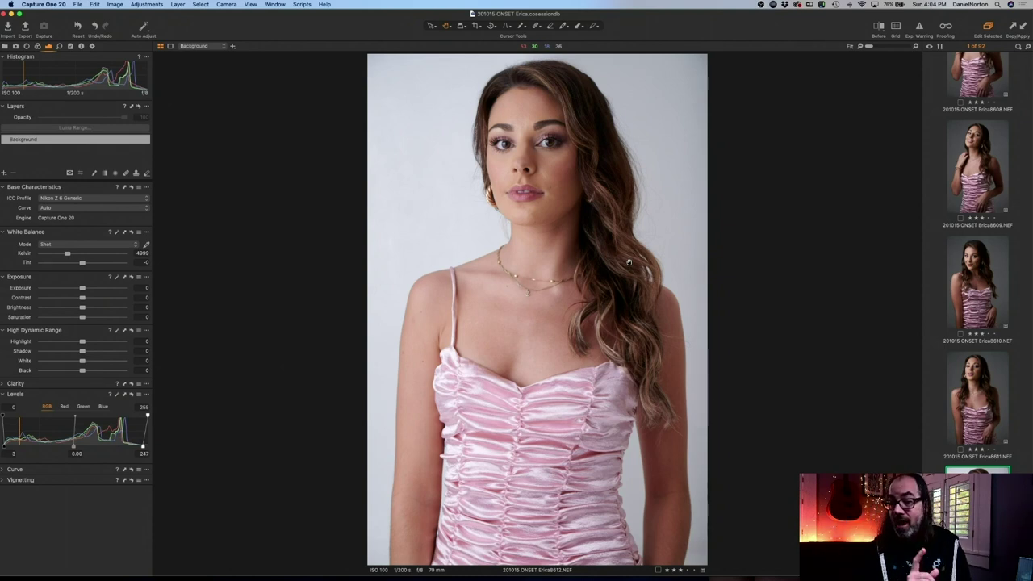
pyautogui.scroll(5, 986, 375)
pyautogui.scroll(10, 989, 377)
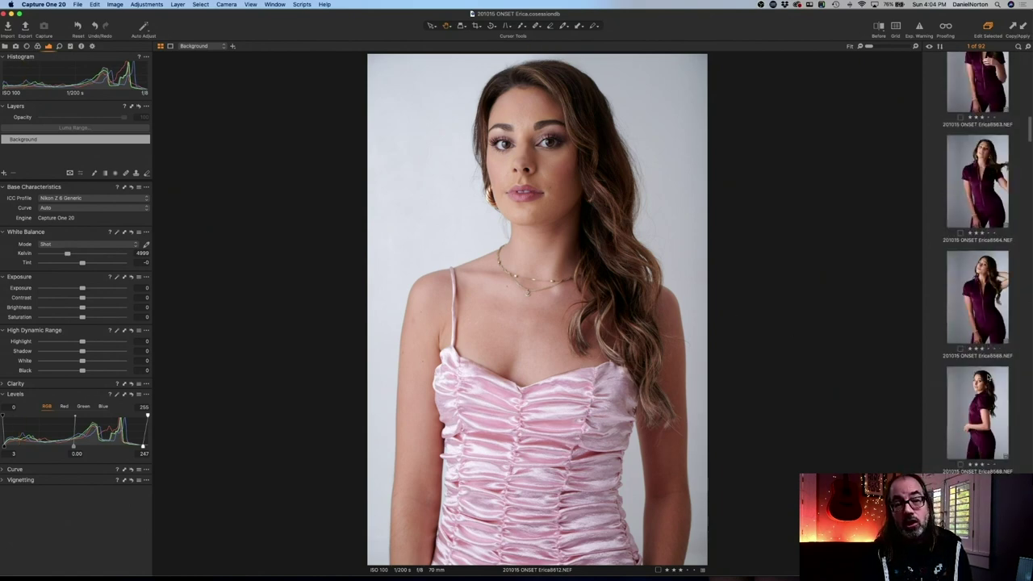
pyautogui.scroll(-8, 988, 377)
pyautogui.scroll(-4, 989, 377)
pyautogui.scroll(-10, 986, 377)
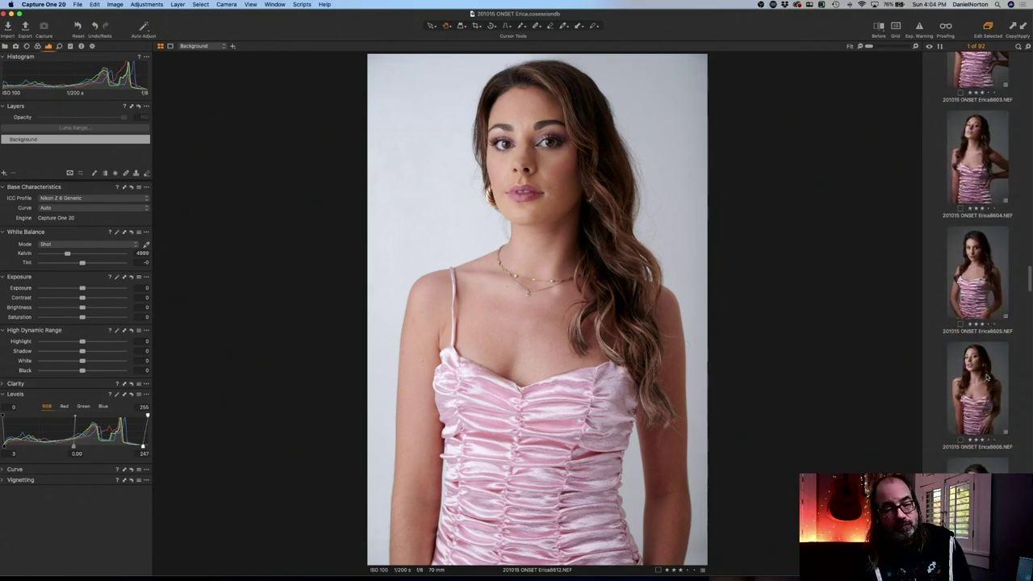
# - Apply the adjustments of photo 8612 to the matching light-background pink-dress portraits, 8613 to 8621
pyautogui.scroll(-3, 986, 377)
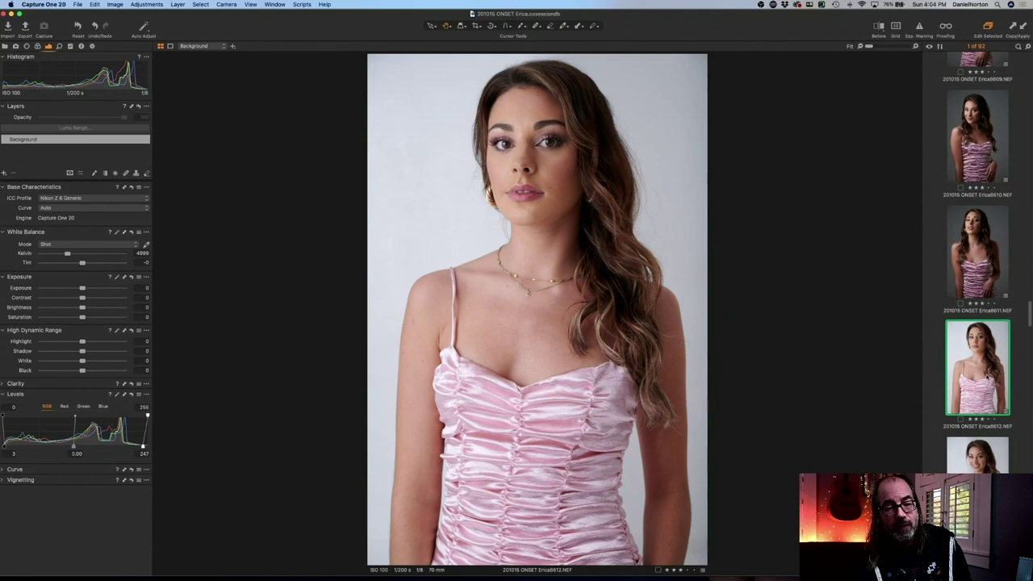
pyautogui.click(979, 387)
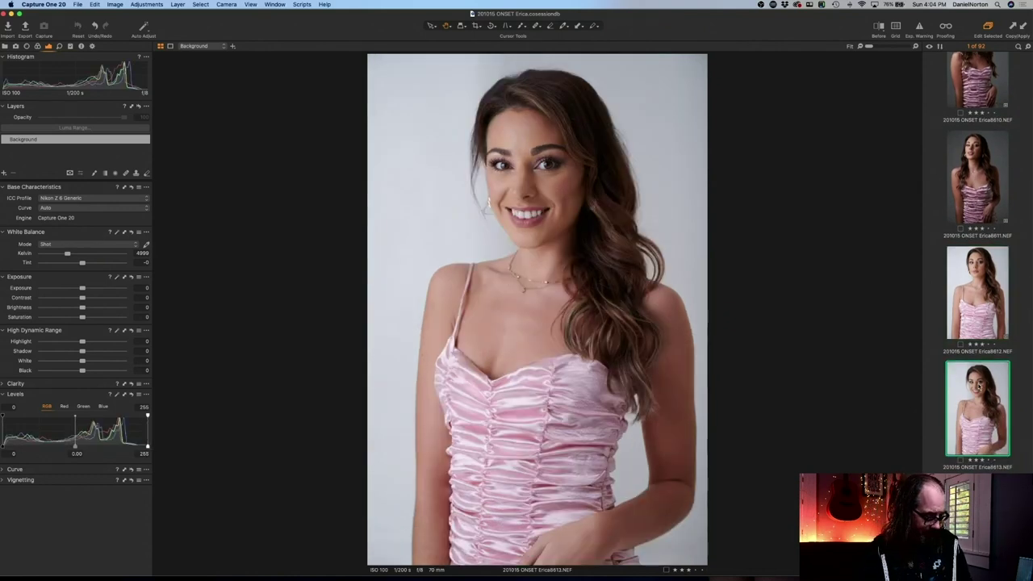
pyautogui.press('Down')
pyautogui.press('super+shift+v')
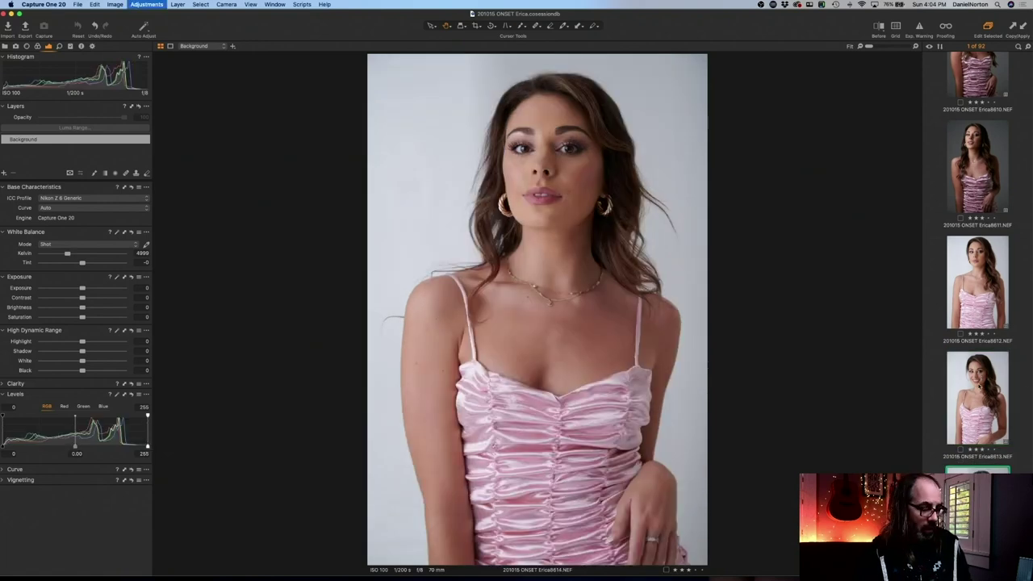
pyautogui.press('Down')
pyautogui.press('super+shift+v')
pyautogui.press('Down')
pyautogui.press('super+shift+v')
pyautogui.press('Down')
pyautogui.press('super+shift+v')
pyautogui.press('Down')
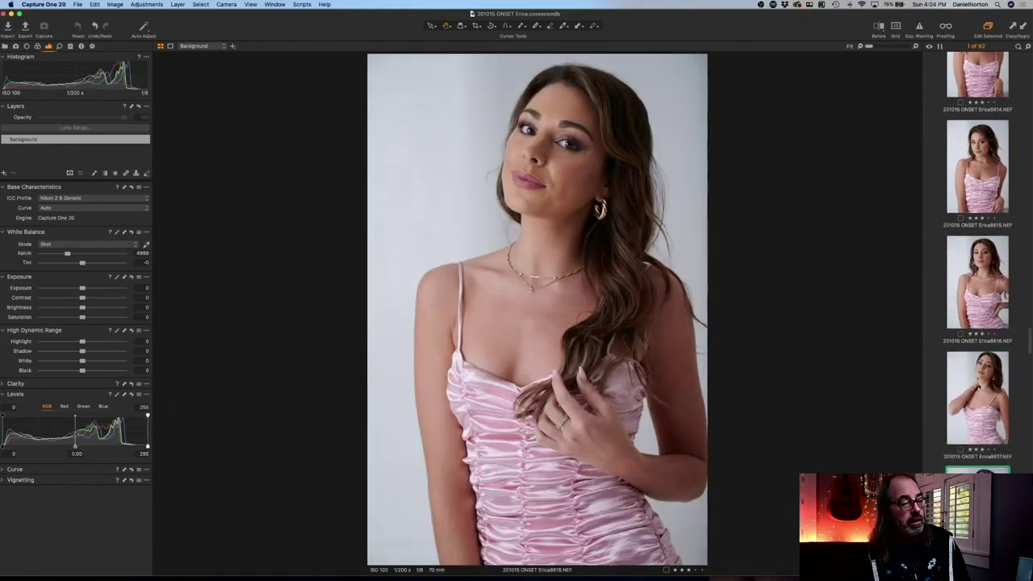
pyautogui.press('super+shift+v')
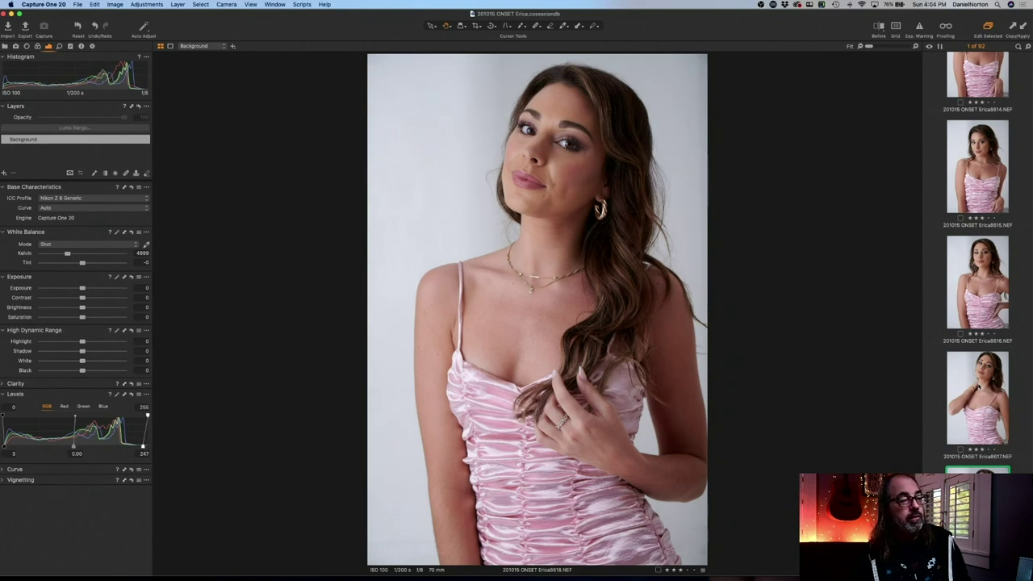
pyautogui.press('Down')
pyautogui.press('super+shift+v')
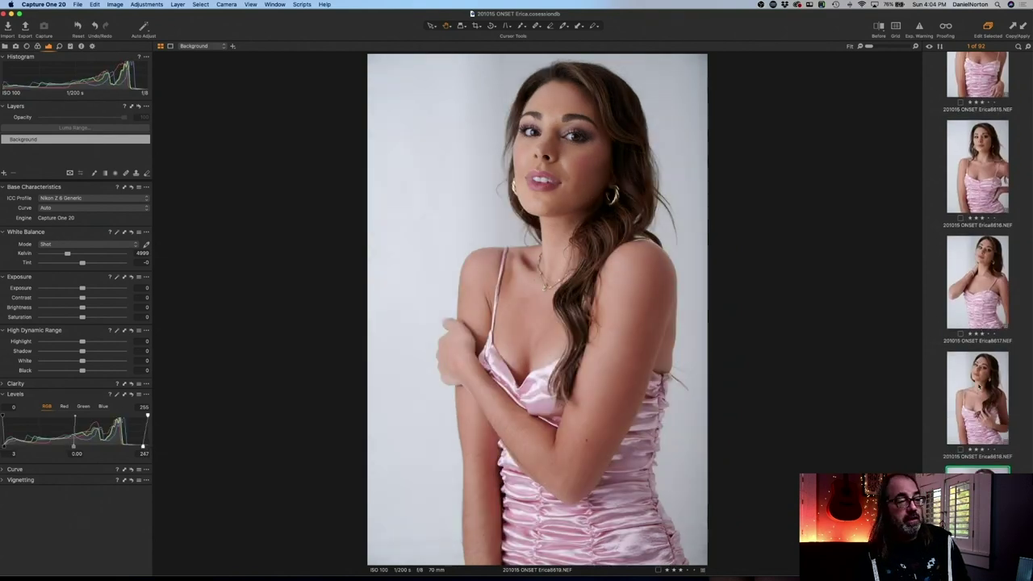
pyautogui.press('Down')
pyautogui.press('super+shift+v')
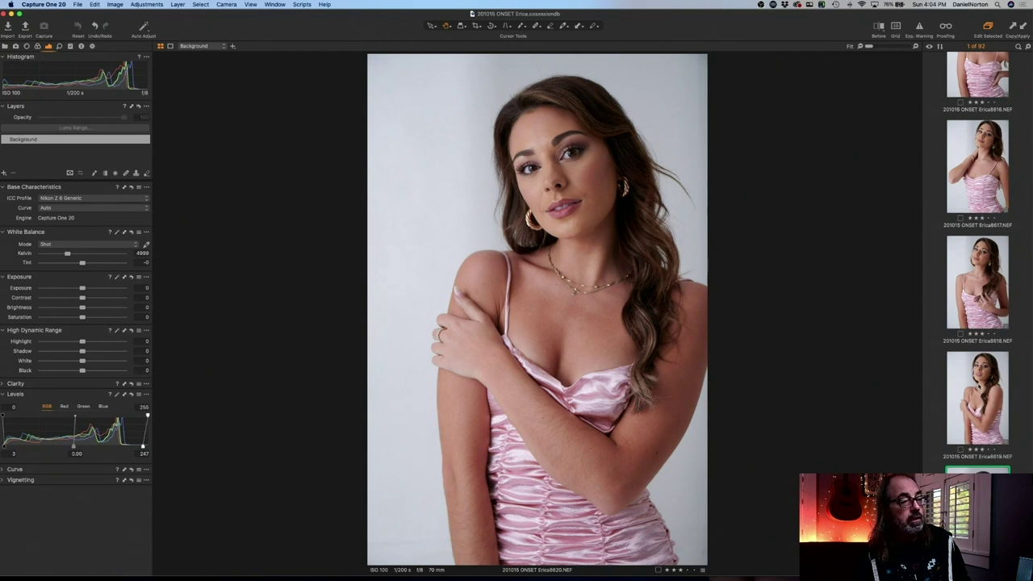
pyautogui.press('Down')
pyautogui.press('super+shift+v')
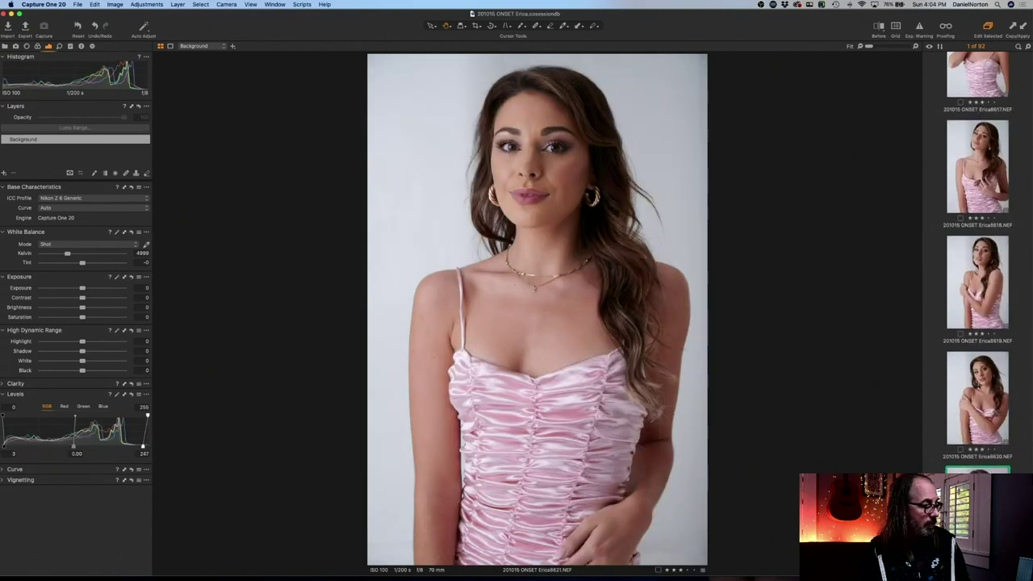
# - Examine the face in photo 8626 at 100% and compare the photo's overall look with photo 8621
pyautogui.press('Down')
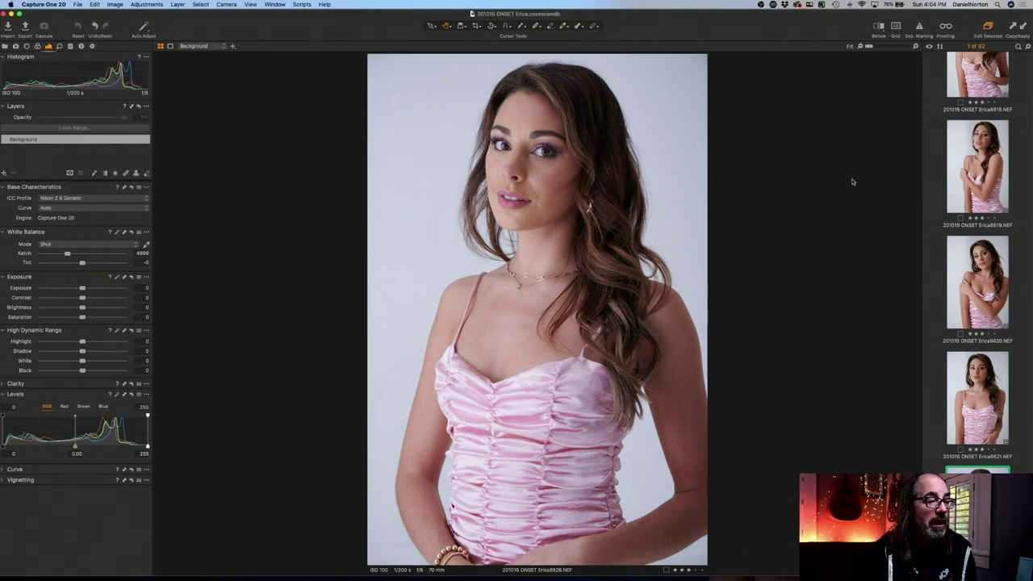
pyautogui.click(540, 157)
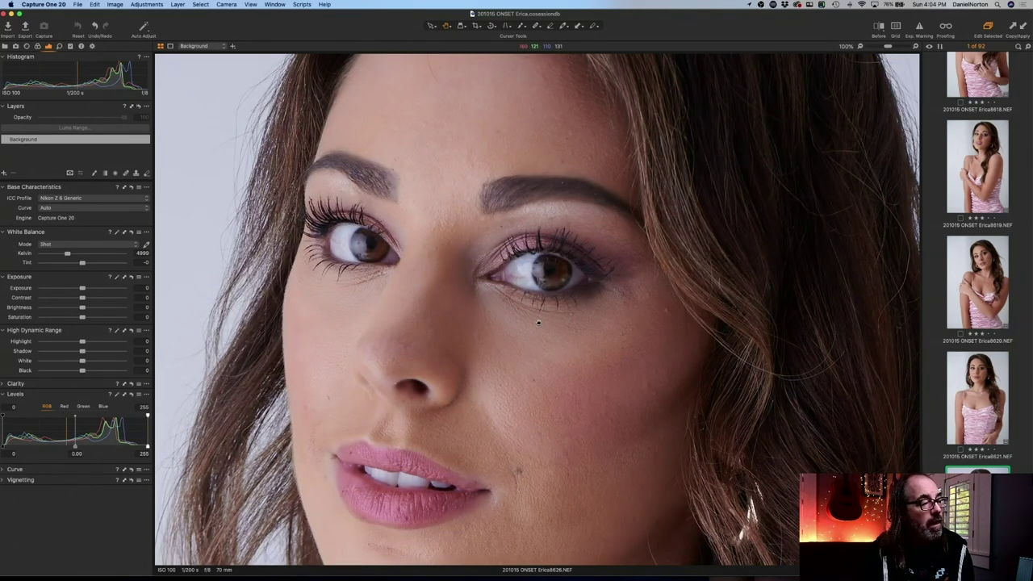
pyautogui.click(606, 346)
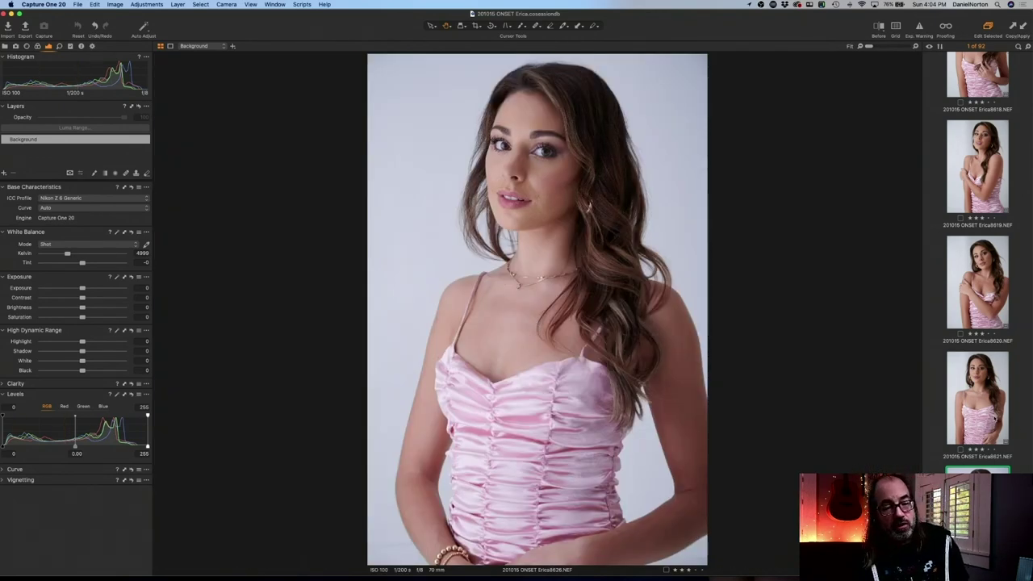
pyautogui.click(997, 419)
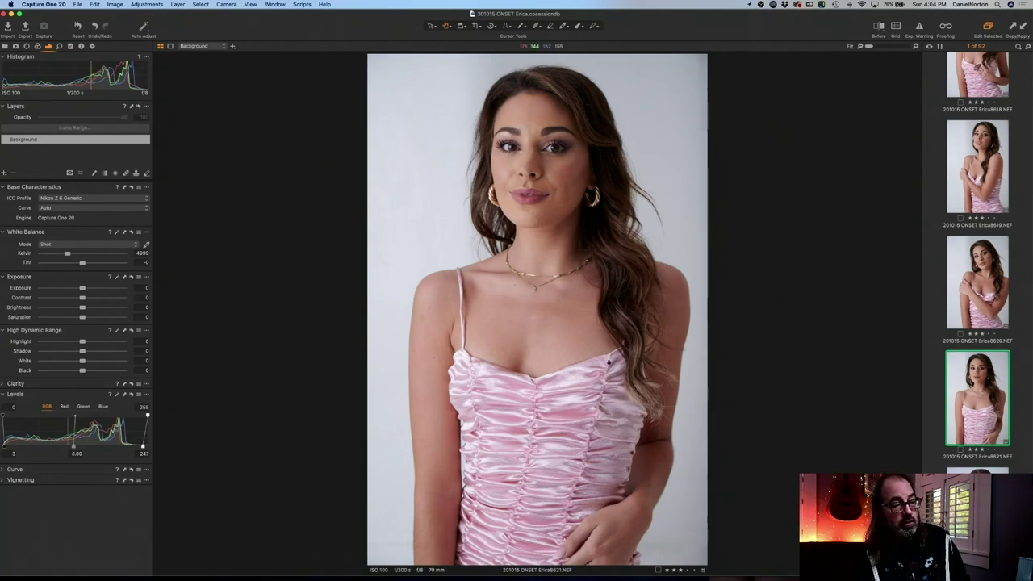
pyautogui.scroll(3, 761, 380)
pyautogui.scroll(-2, 756, 392)
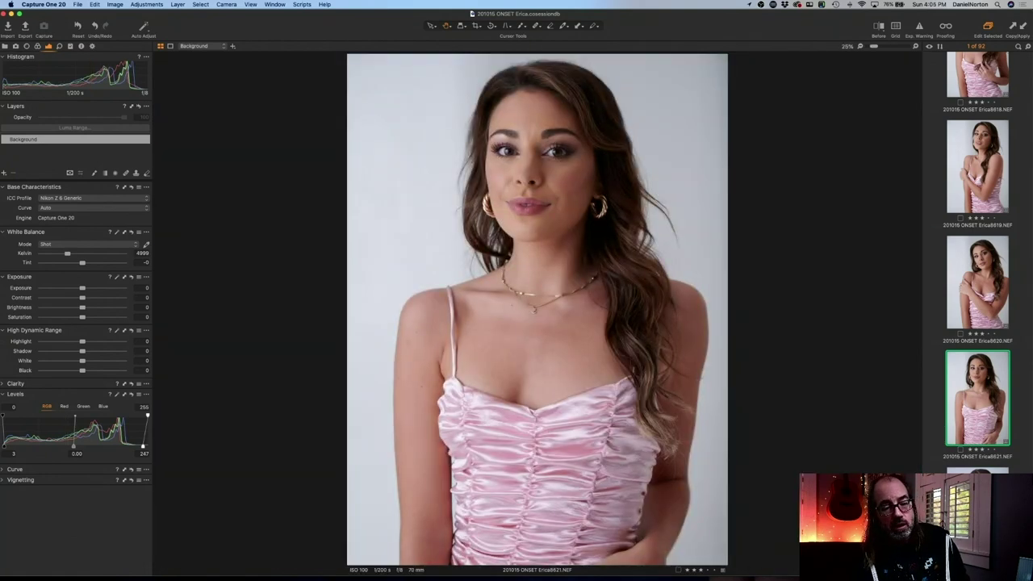
# - View photos 8621 and 8626 side by side, comparing the faces at 100% and the eye reflection in 8626 at 400%
pyautogui.hotkey('shift', 'Down')
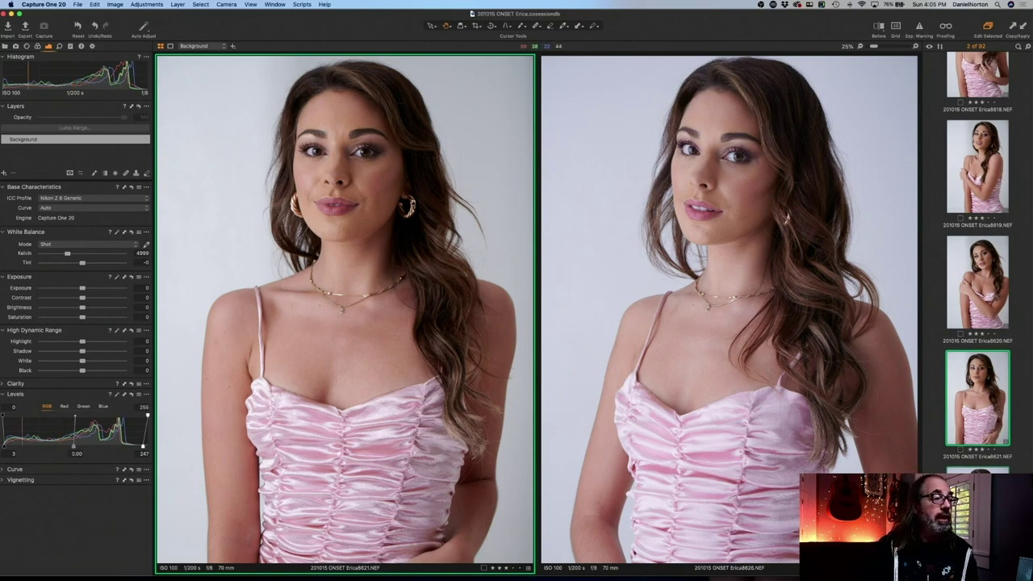
pyautogui.press('super+plus')
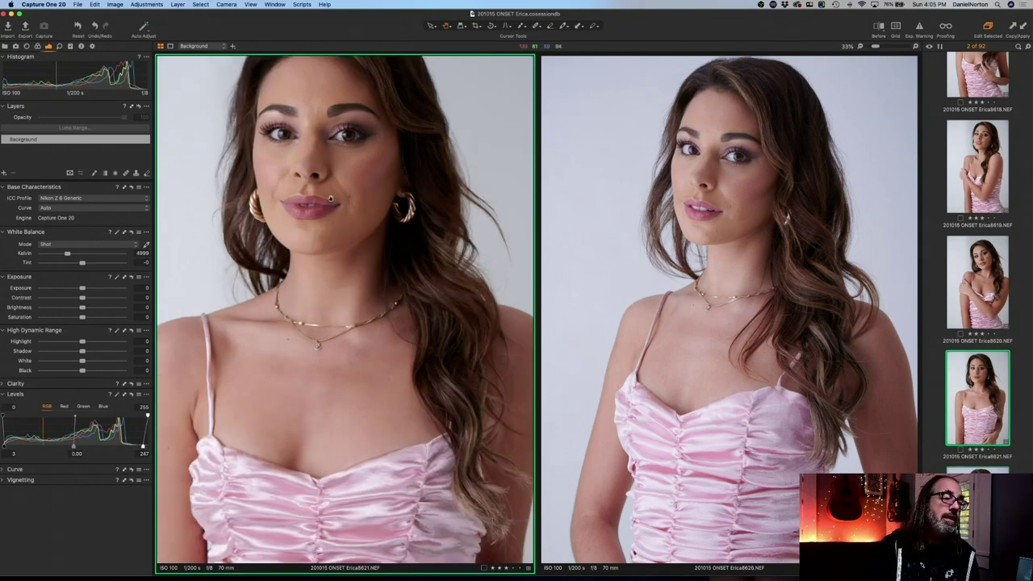
pyautogui.press('super+alt+0')
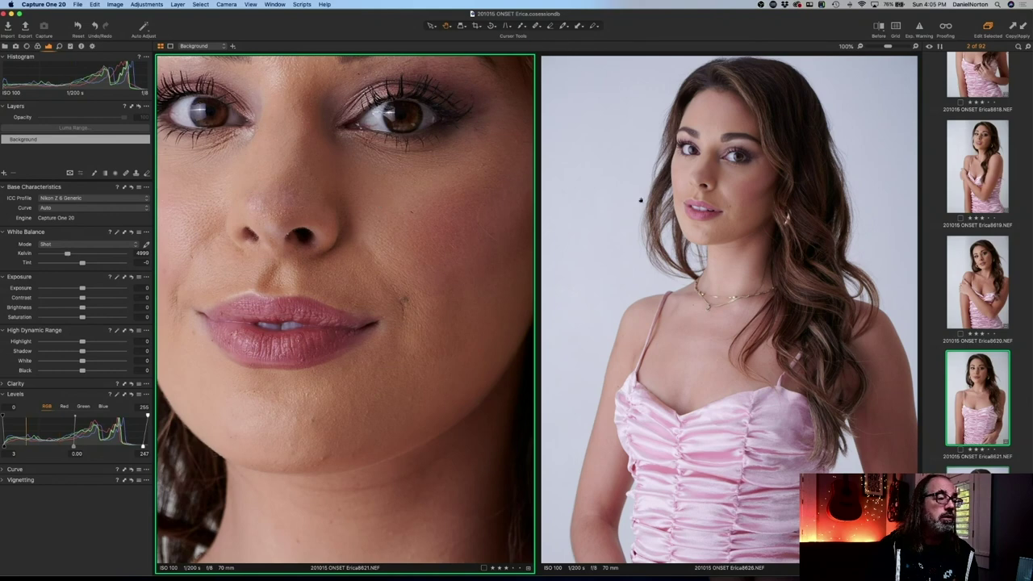
pyautogui.doubleClick(736, 184)
pyautogui.hscroll(-3, 723, 290)
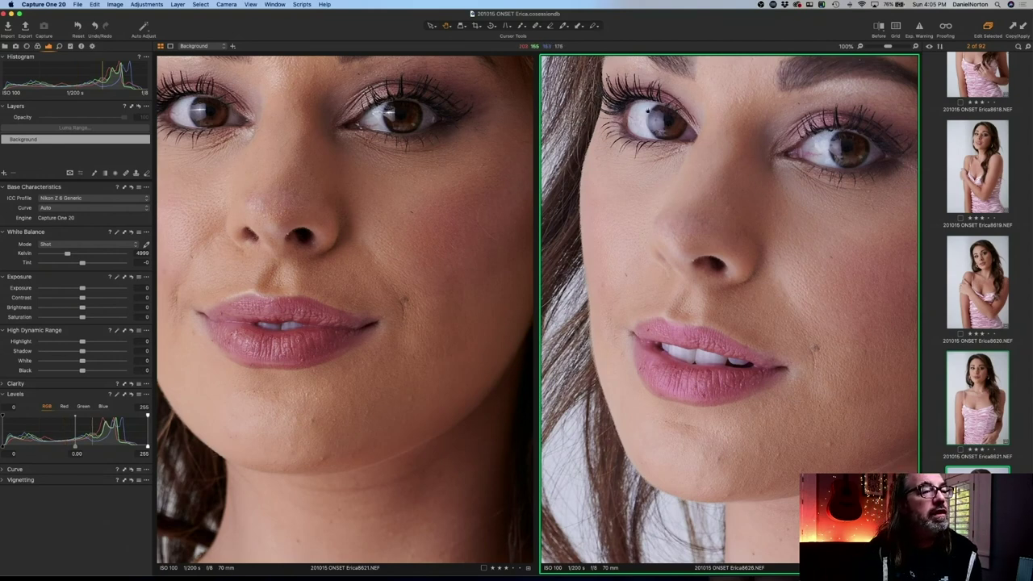
pyautogui.scroll(3, 662, 141)
pyautogui.moveTo(662, 141); pyautogui.dragTo(699, 187)
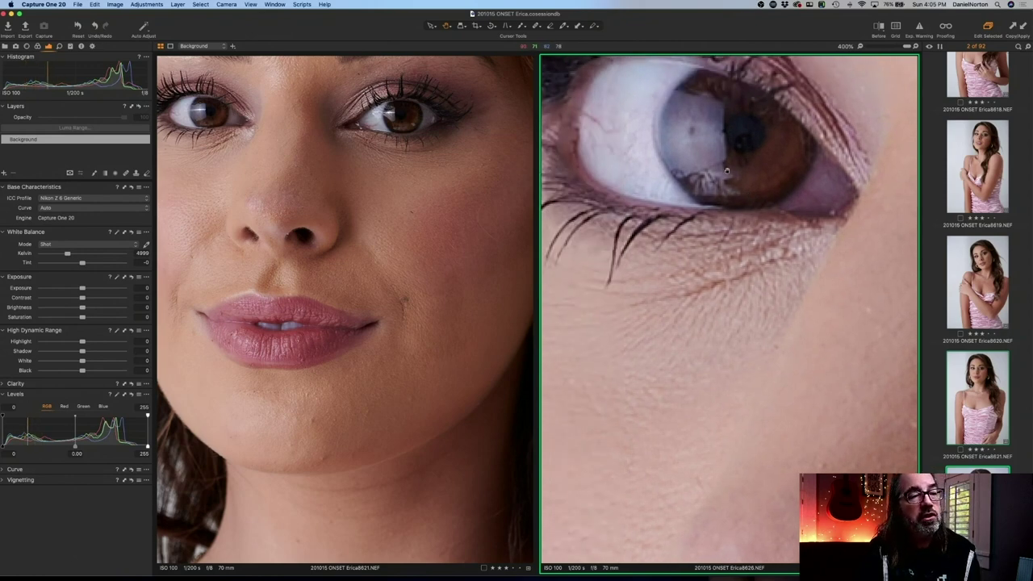
pyautogui.doubleClick(718, 187)
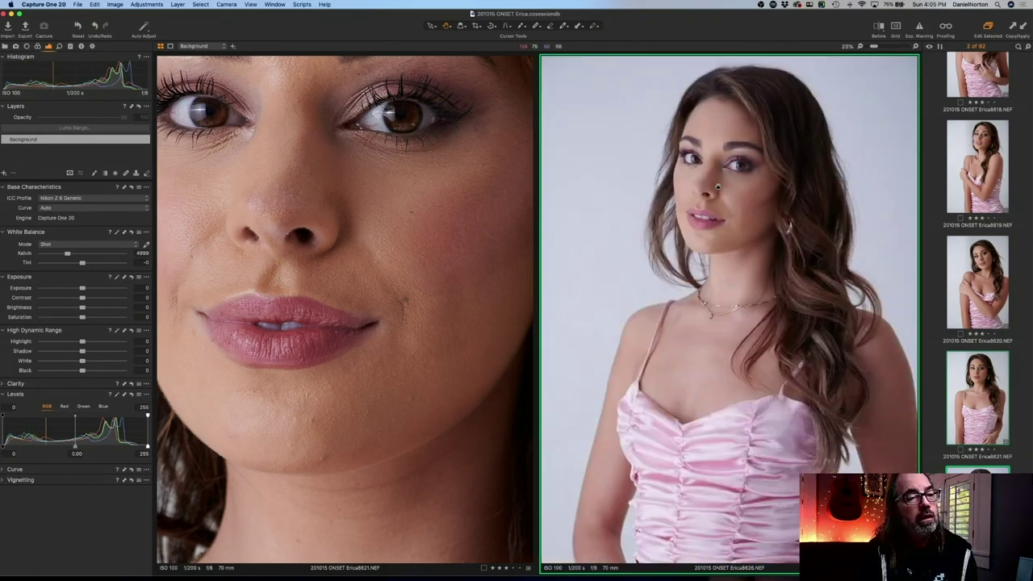
pyautogui.doubleClick(410, 226)
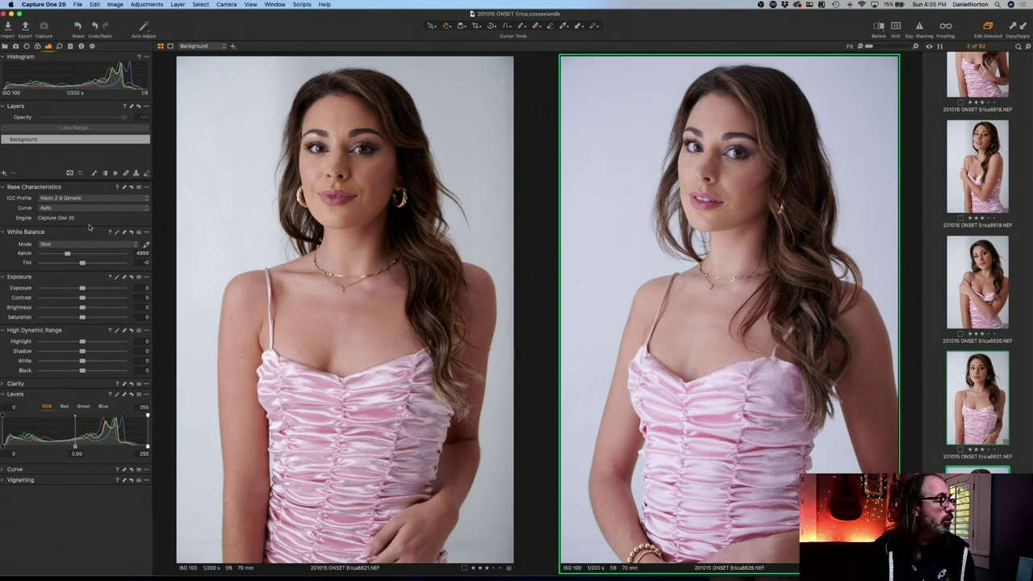
# - Set the white balance of photo 8626 to 5967 K with tint 1.3, and compare its face with photo 8621 at 100%
pyautogui.moveTo(67, 255); pyautogui.dragTo(72, 255)
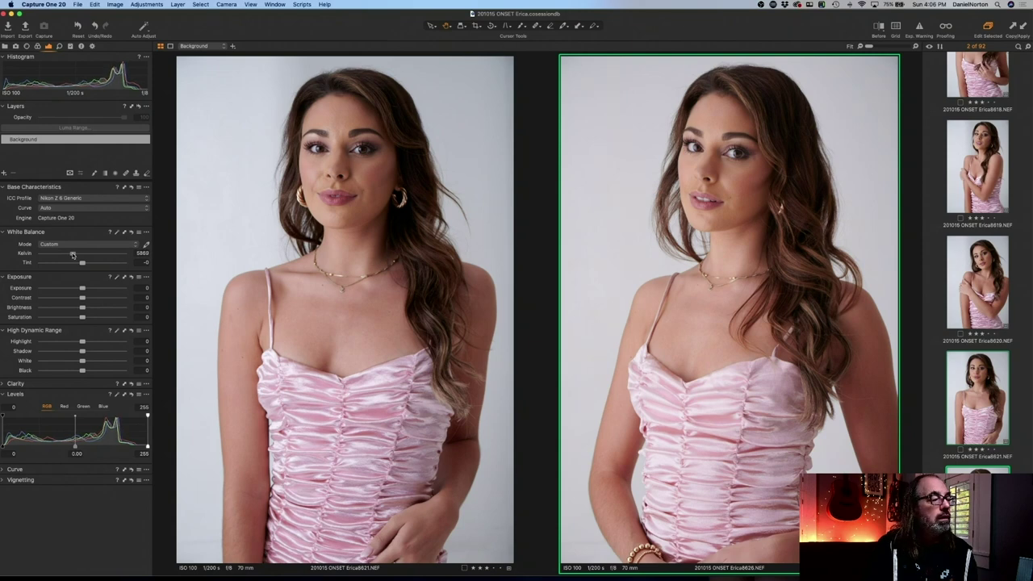
pyautogui.moveTo(73, 255); pyautogui.dragTo(73, 255)
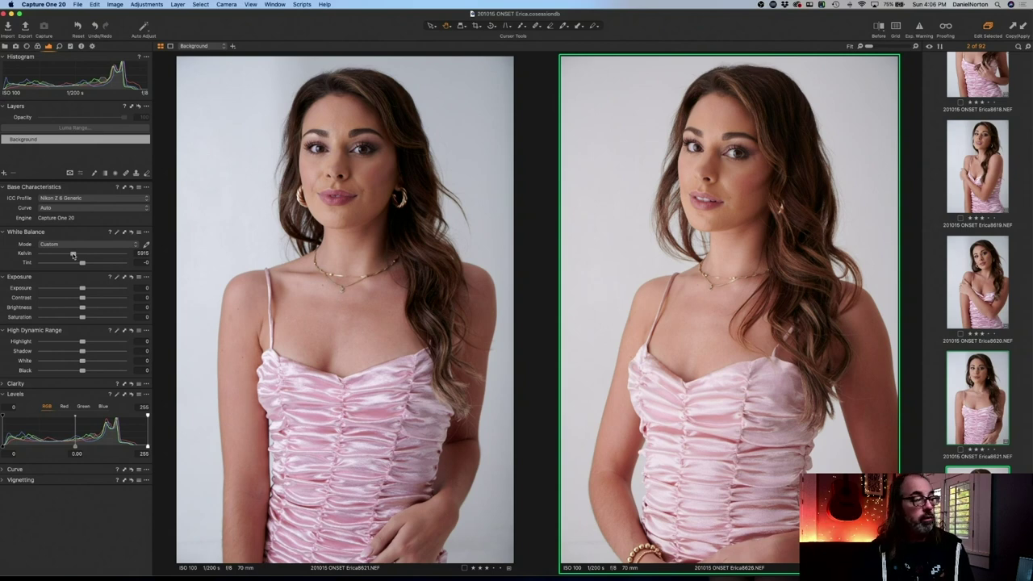
pyautogui.moveTo(82, 264); pyautogui.dragTo(85, 264)
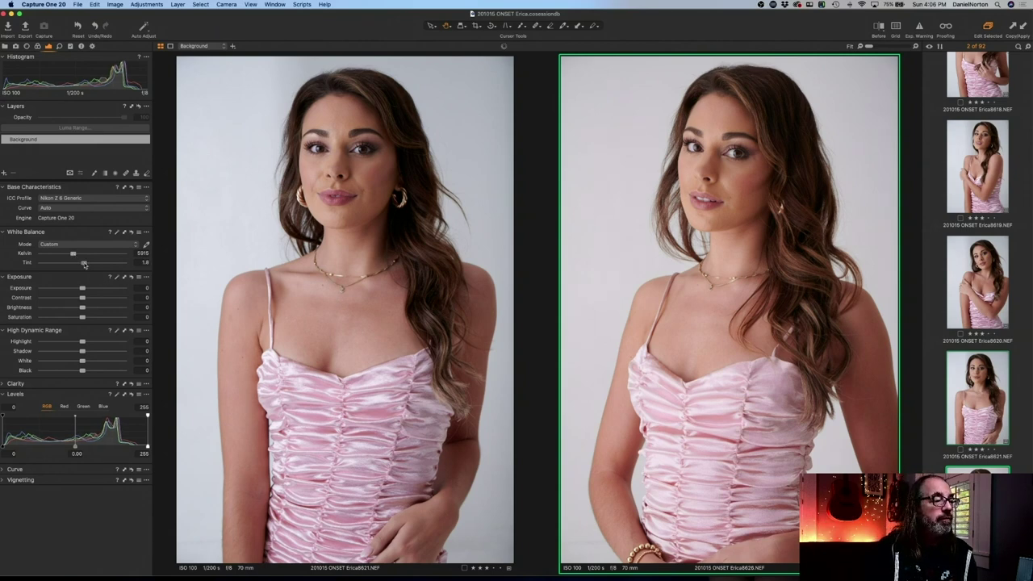
pyautogui.moveTo(83, 264); pyautogui.dragTo(84, 264)
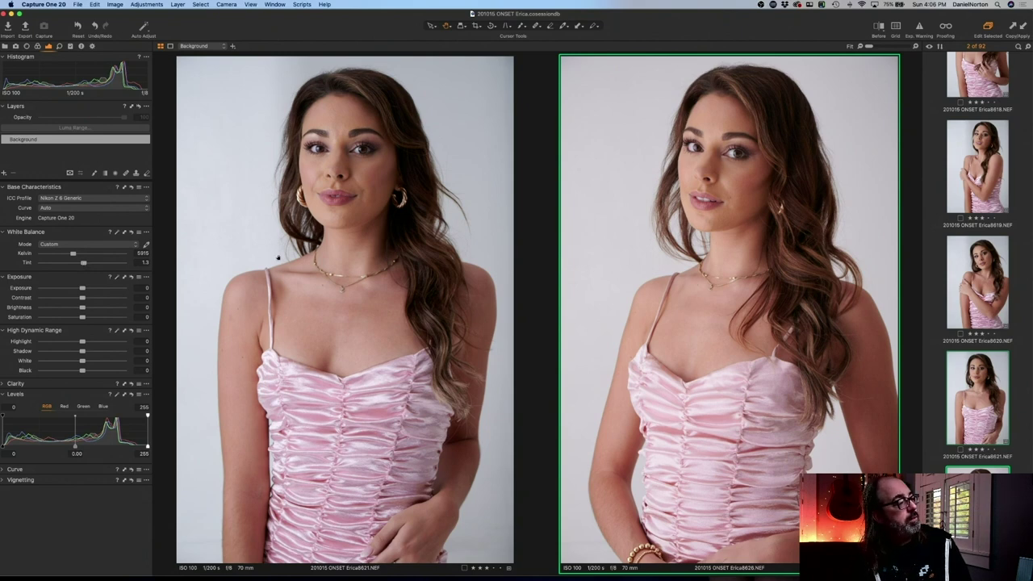
pyautogui.moveTo(73, 254); pyautogui.dragTo(73, 255)
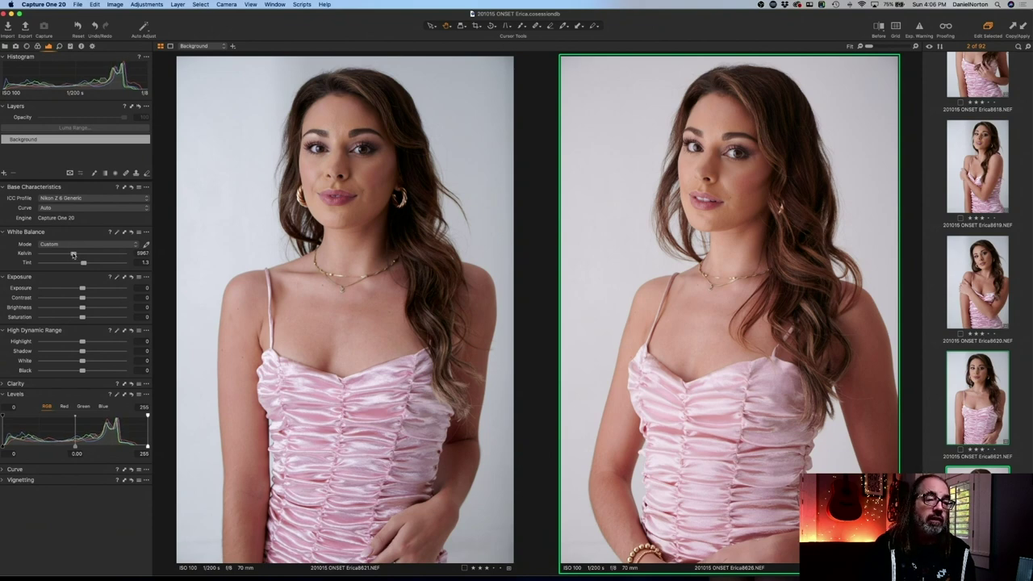
pyautogui.click(697, 153)
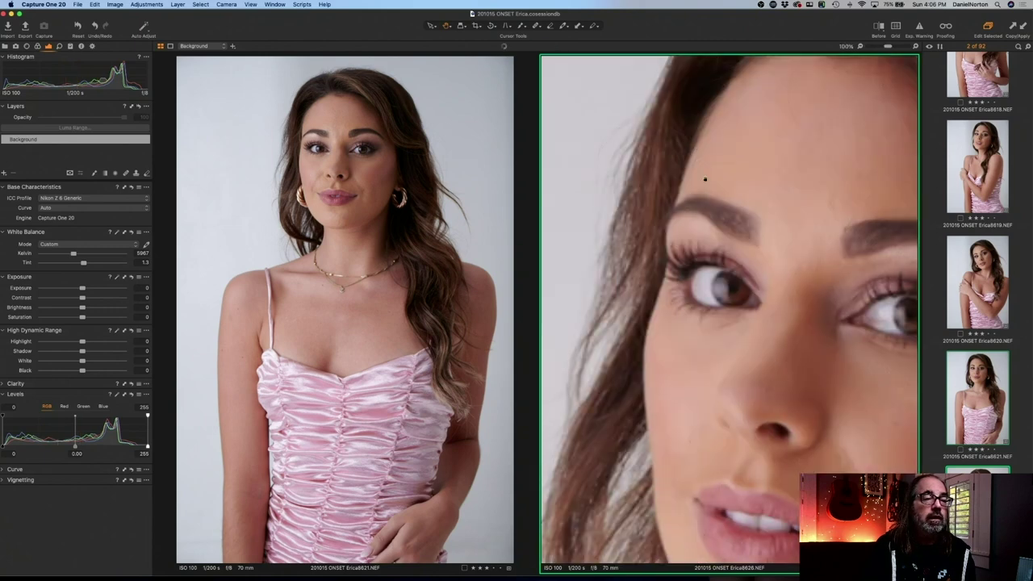
pyautogui.click(530, 462)
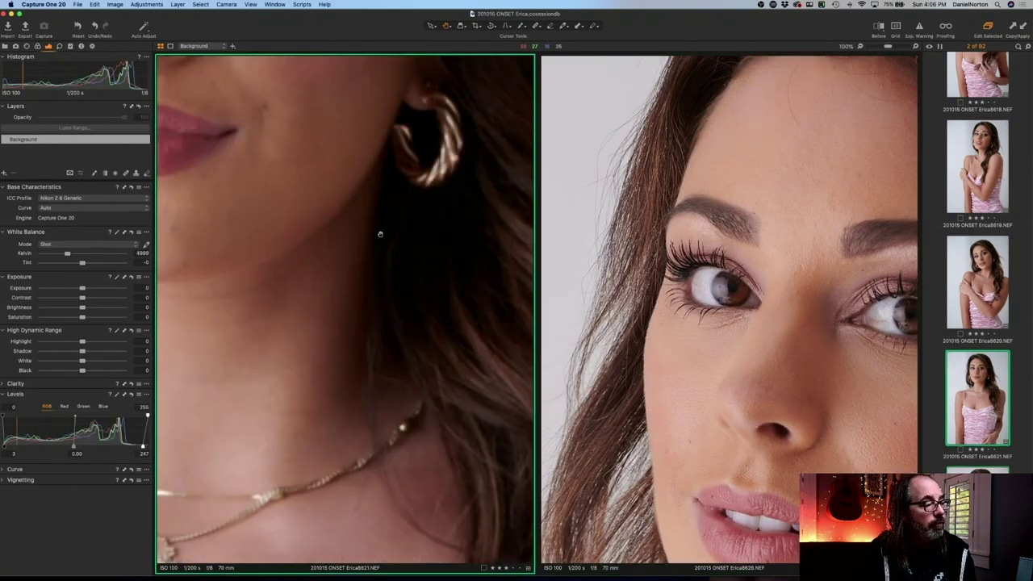
pyautogui.scroll(5, 524, 436)
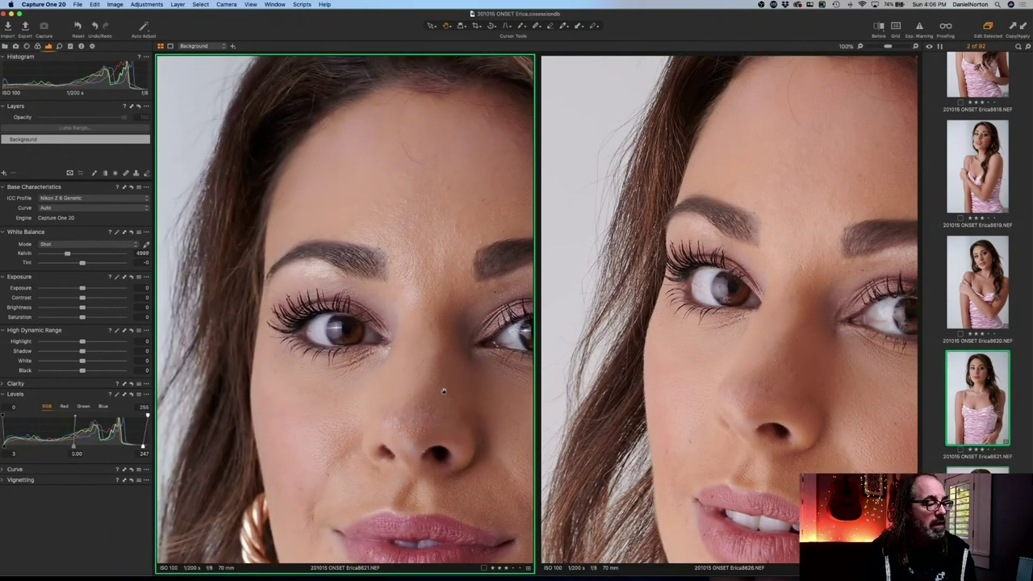
pyautogui.hscroll(-5, 513, 395)
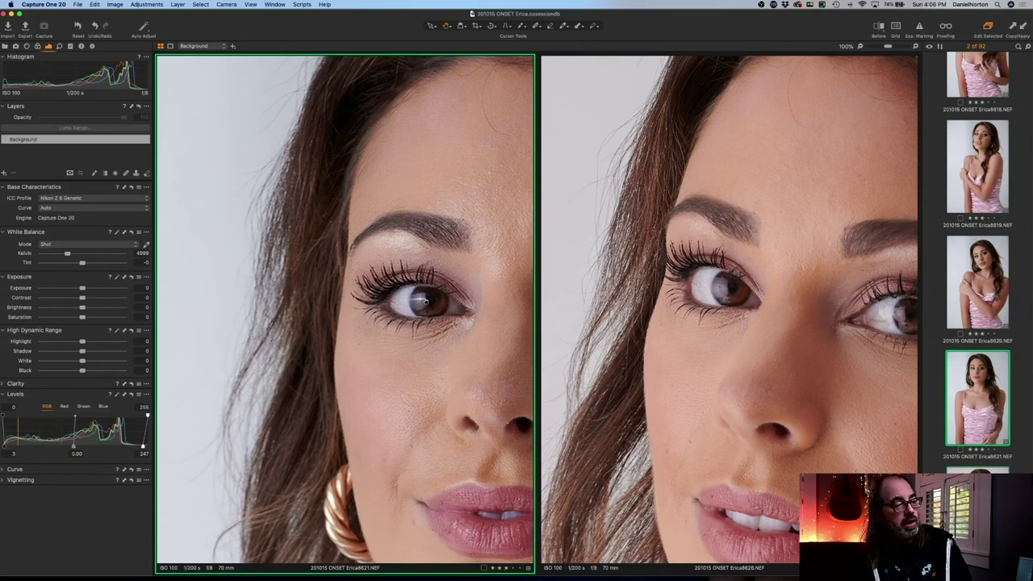
pyautogui.press('super+0')
pyautogui.press('super+0')
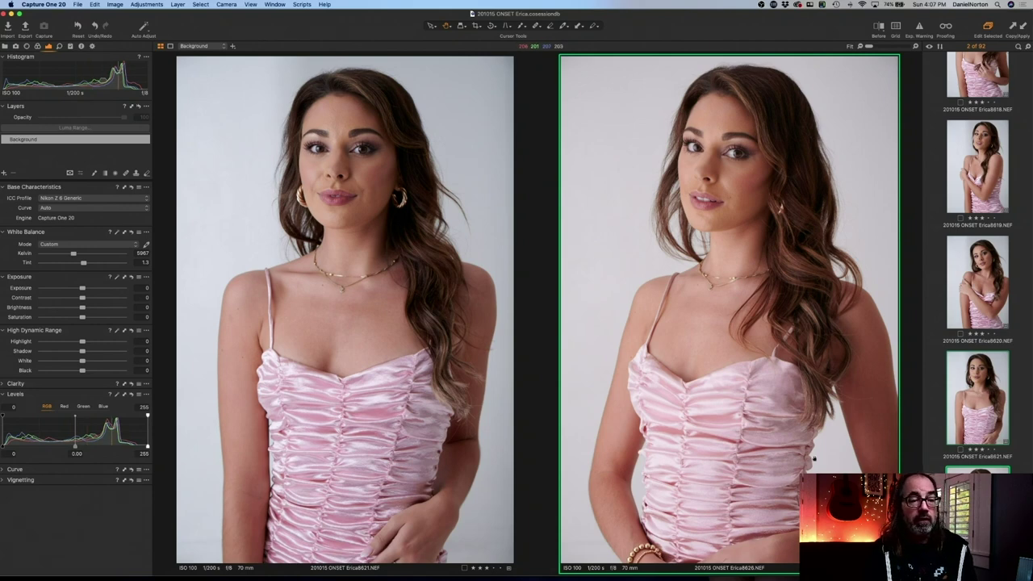
# - Copy the adjustments of photo 8626 and apply its white balance to the matching pink-dress portraits 8627 to 8632
pyautogui.scroll(-1, 978, 267)
pyautogui.scroll(-5, 965, 410)
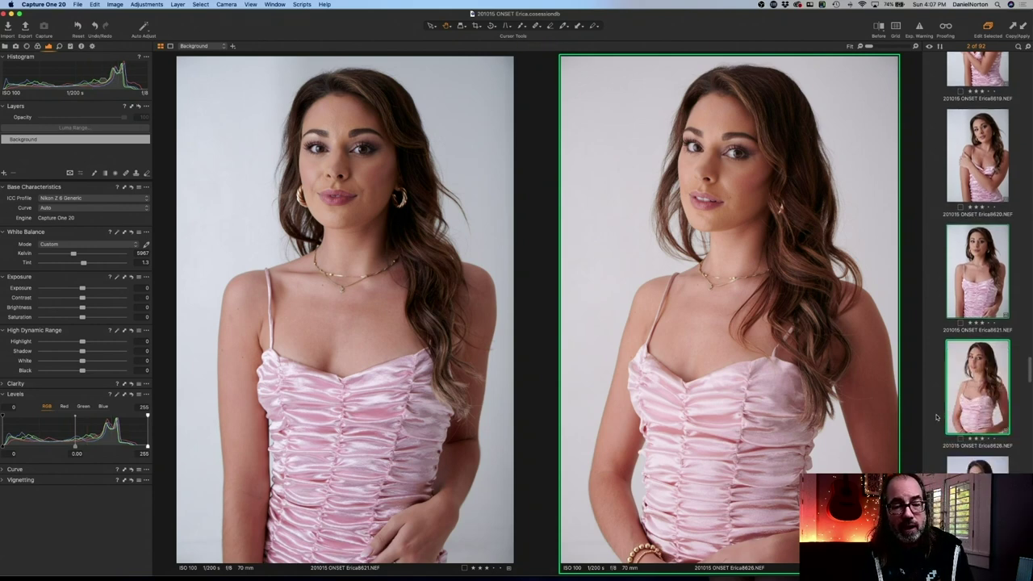
pyautogui.click(974, 410)
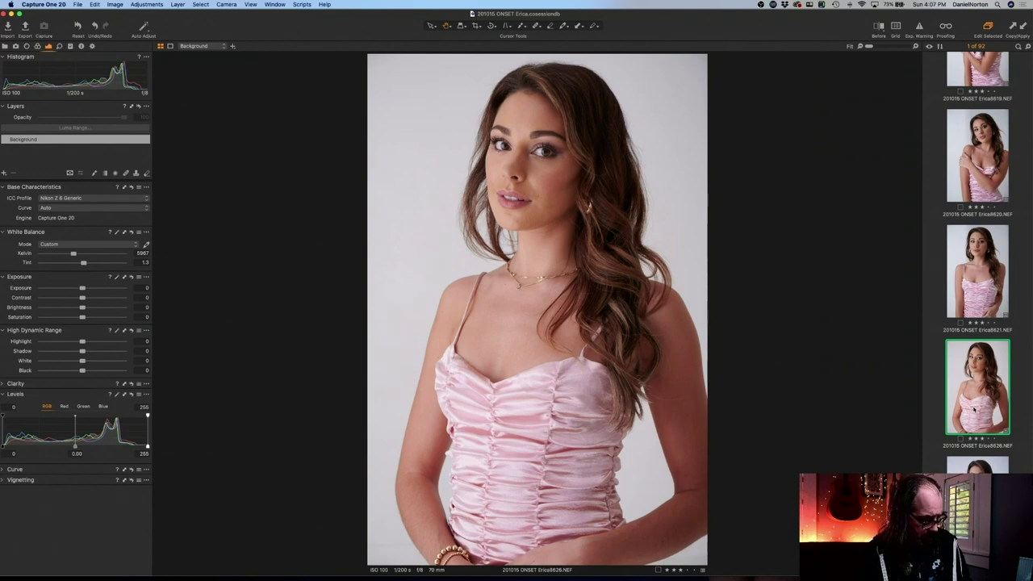
pyautogui.press('Down')
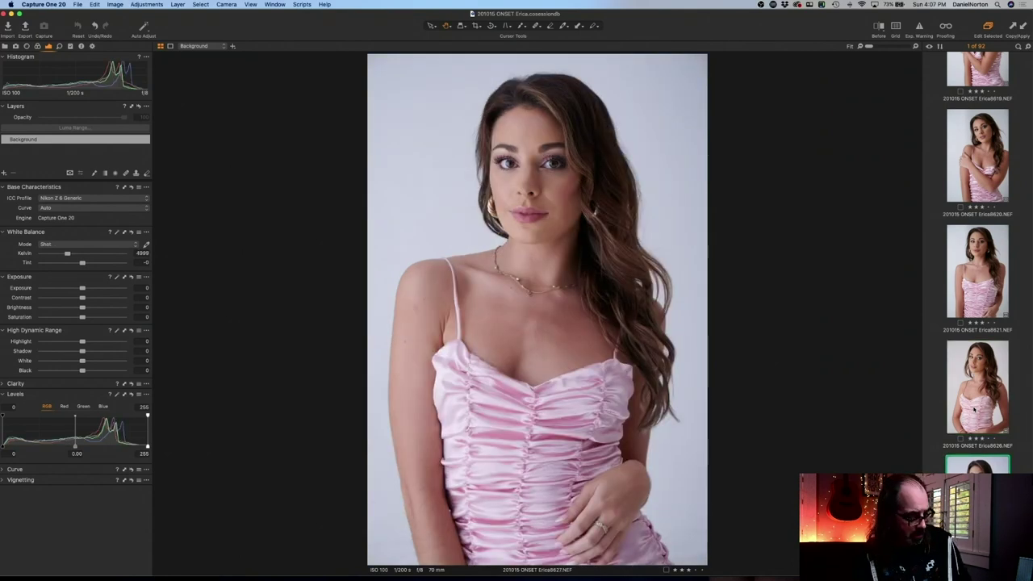
pyautogui.press('Down')
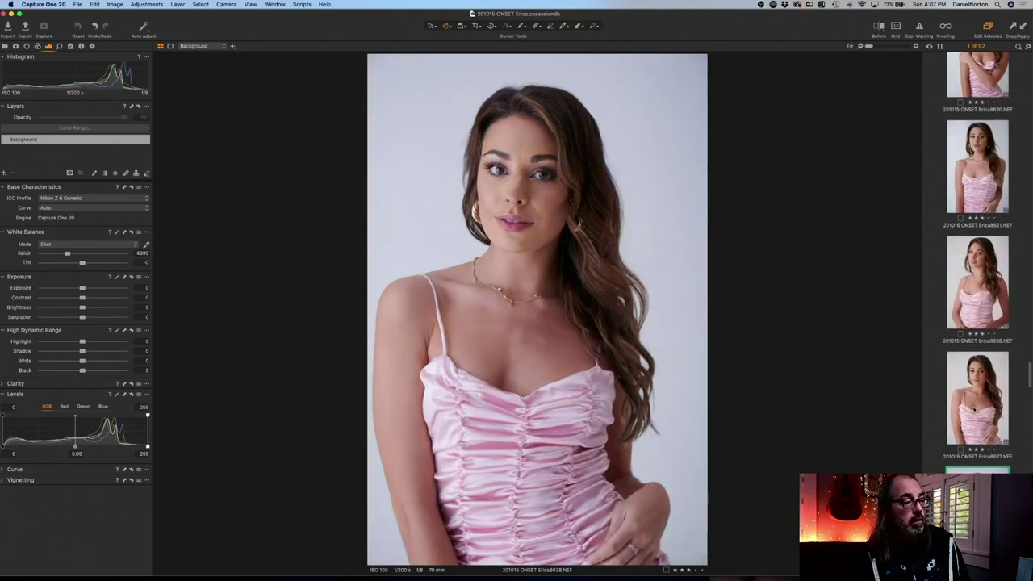
pyautogui.press('Down')
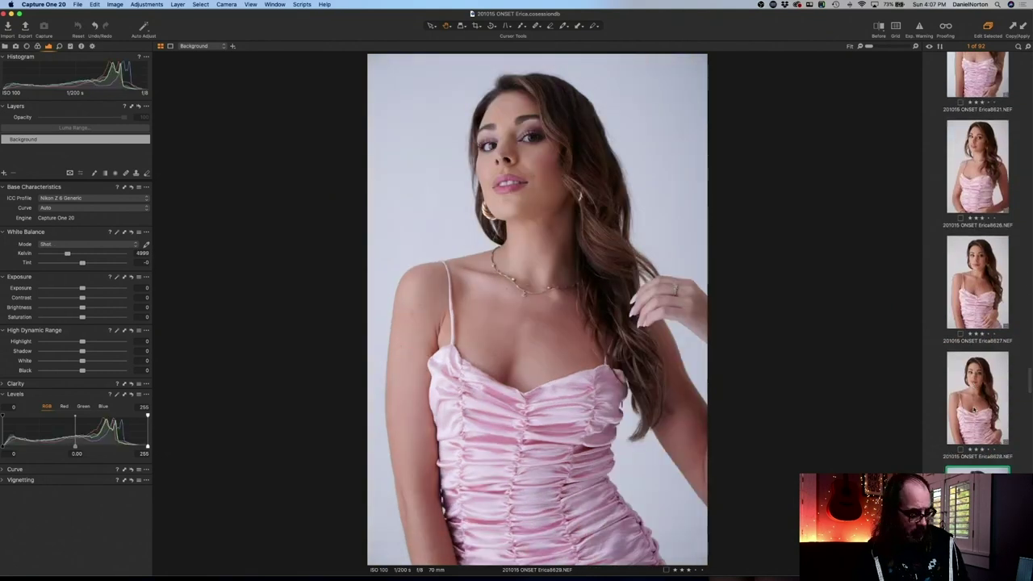
pyautogui.press('Down')
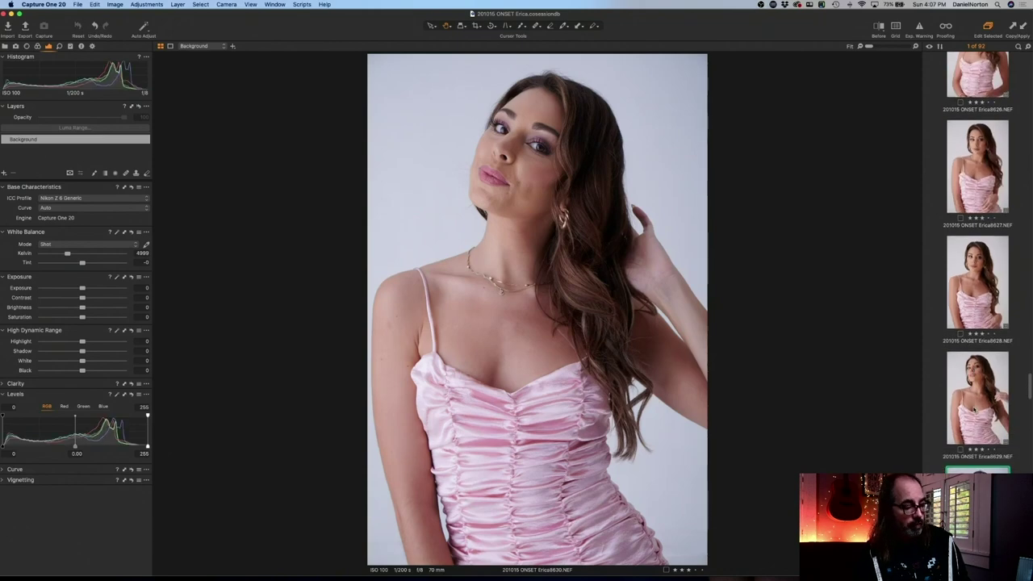
pyautogui.press('Down')
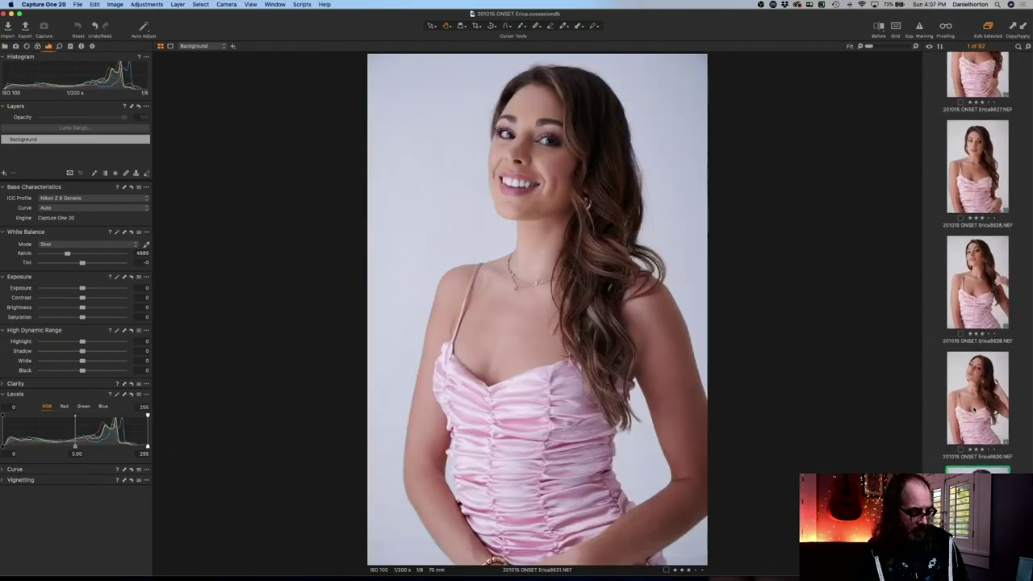
pyautogui.press('Down')
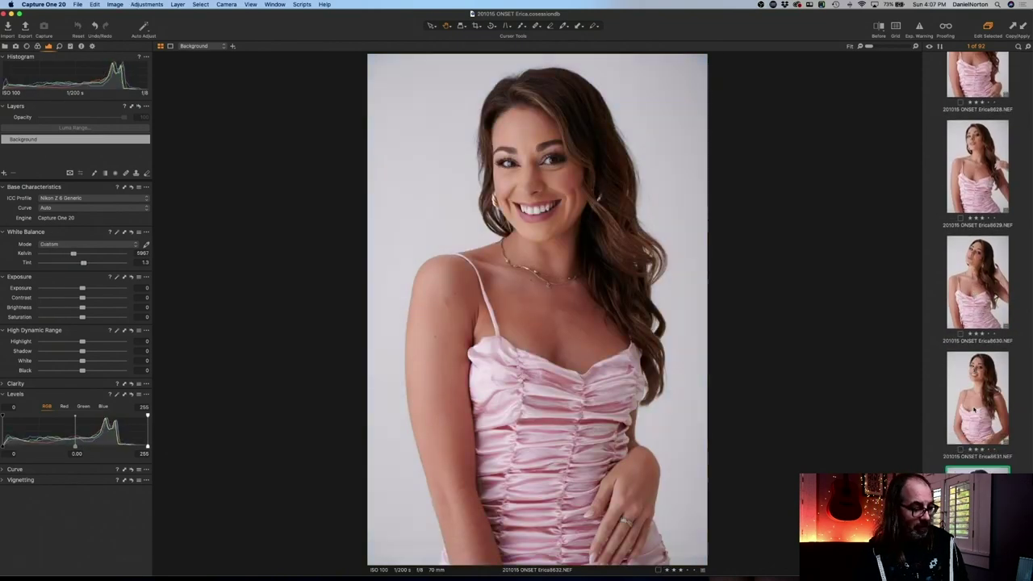
pyautogui.press('Up')
pyautogui.press('Down')
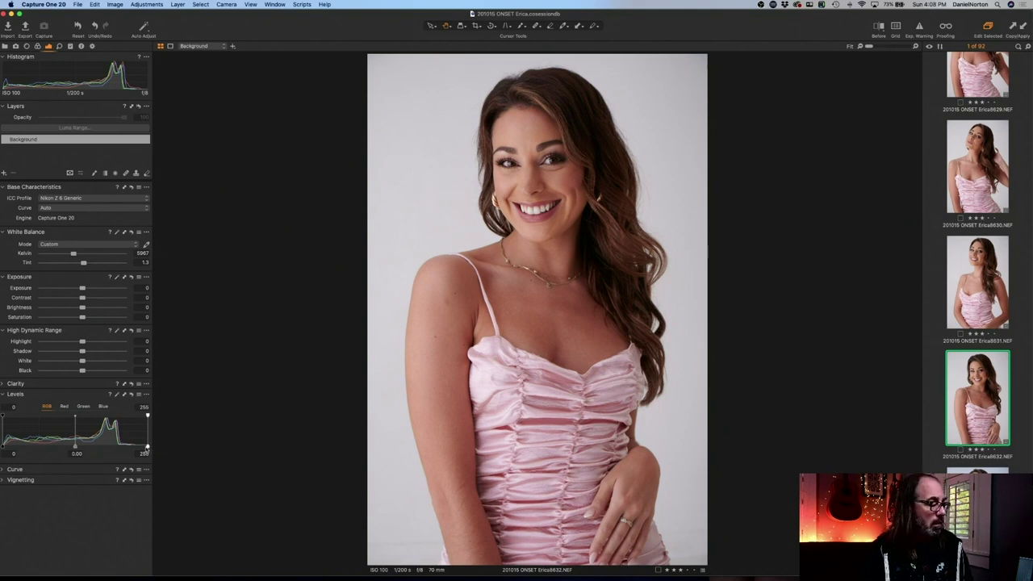
# - Set the RGB Levels of photo 8632 to shadow 4, midtone 0.03 and highlight 246
pyautogui.moveTo(148, 447); pyautogui.dragTo(142, 448)
pyautogui.moveTo(73, 446); pyautogui.dragTo(71, 447)
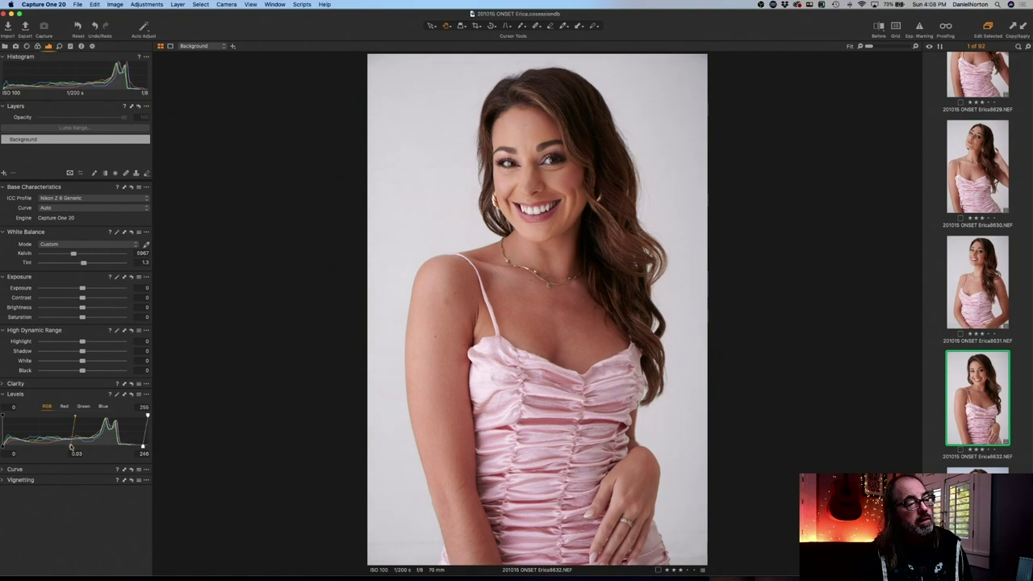
pyautogui.moveTo(4, 447); pyautogui.dragTo(4, 446)
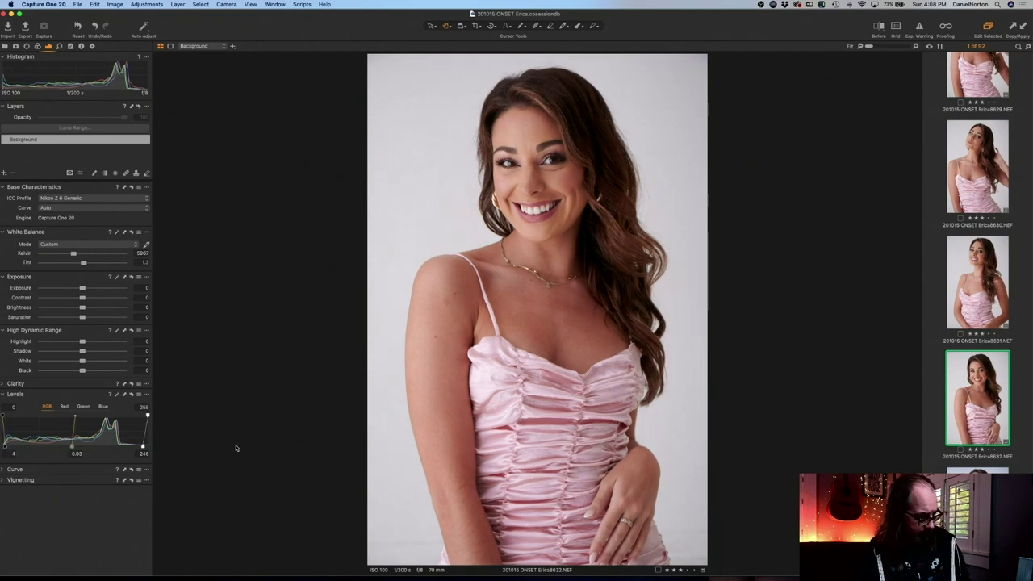
# - Apply the matching pink-dress adjustments to photos 8633 and 8634, and open the black-dress portrait 8635
pyautogui.press('Right')
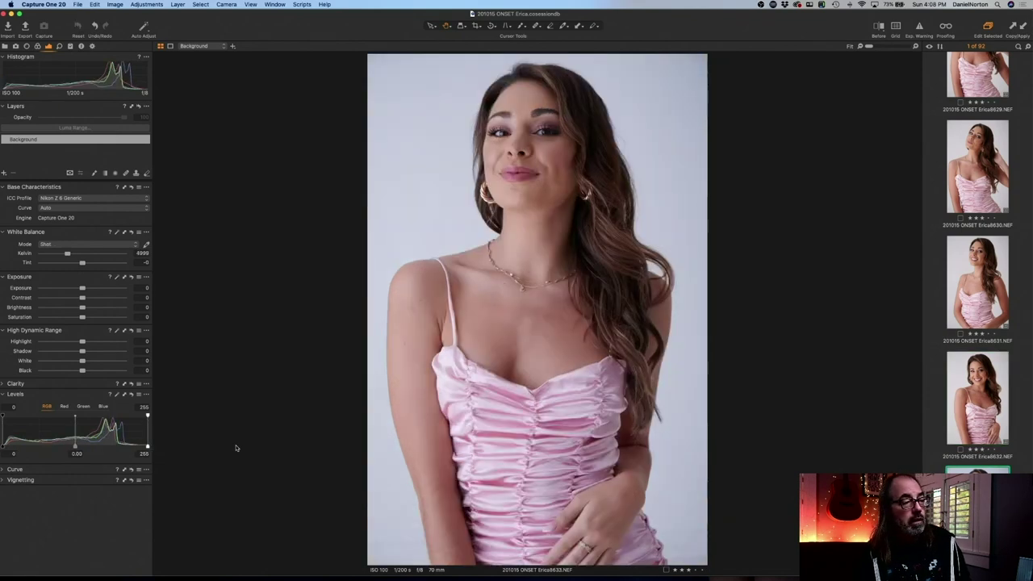
pyautogui.press('Right')
pyautogui.press('Right')
pyautogui.press('Right')
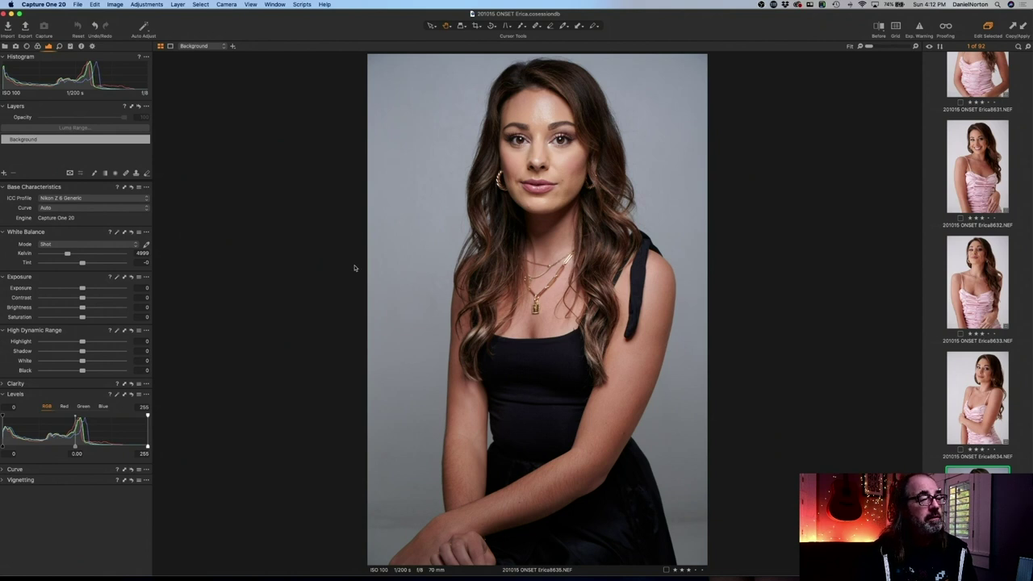
# - Check the face in photo 8635 at 100% and set its RGB Levels to shadow 2, midtone -0.04 and highlight 240
pyautogui.click(516, 144)
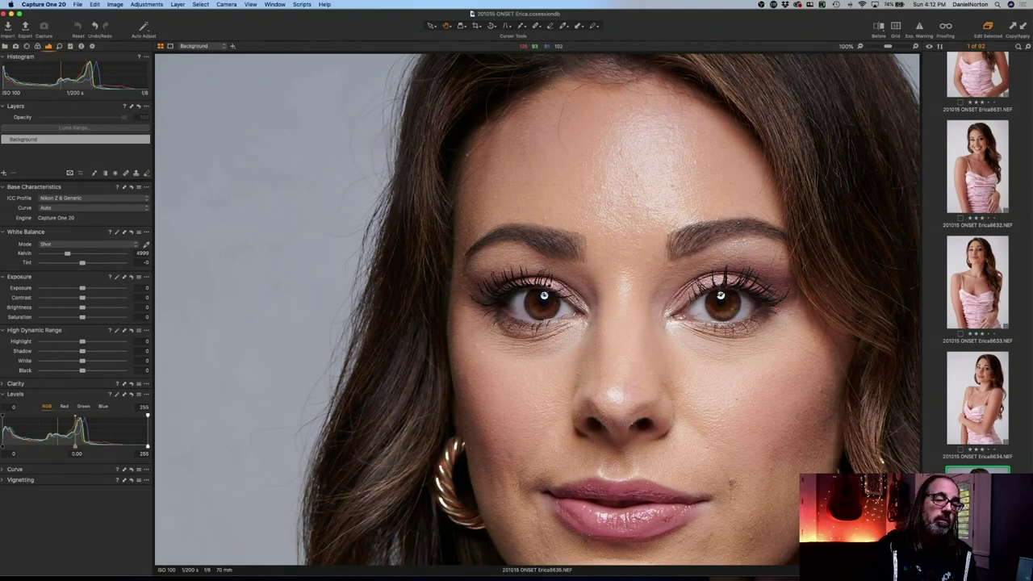
pyautogui.click(616, 338)
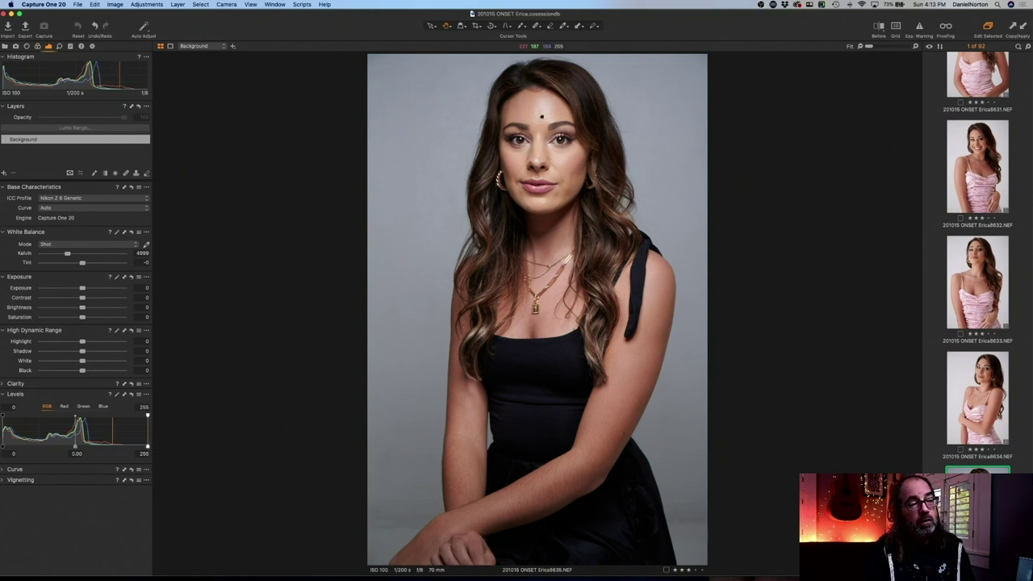
pyautogui.press('z')
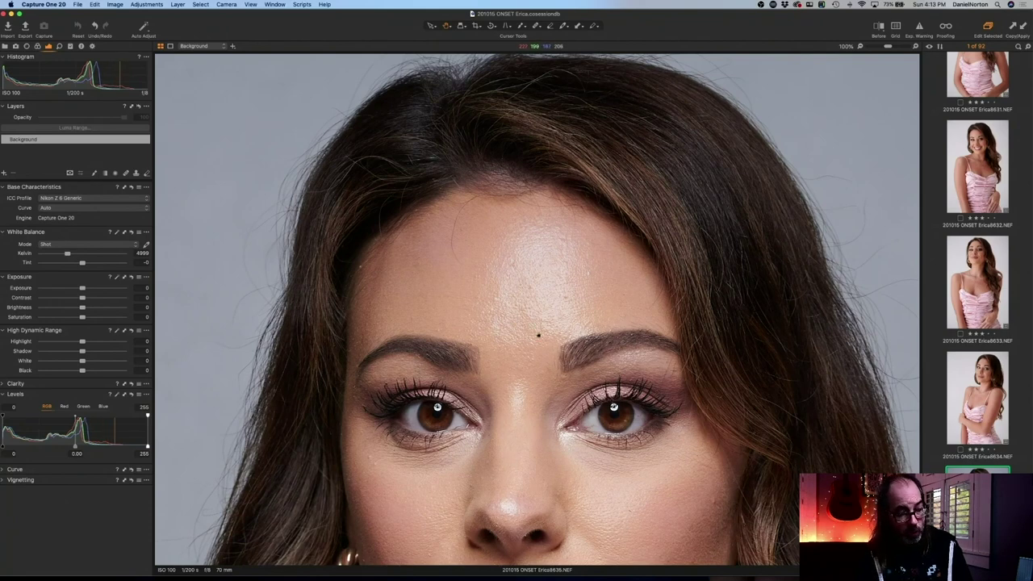
pyautogui.moveTo(532, 339); pyautogui.dragTo(535, 175)
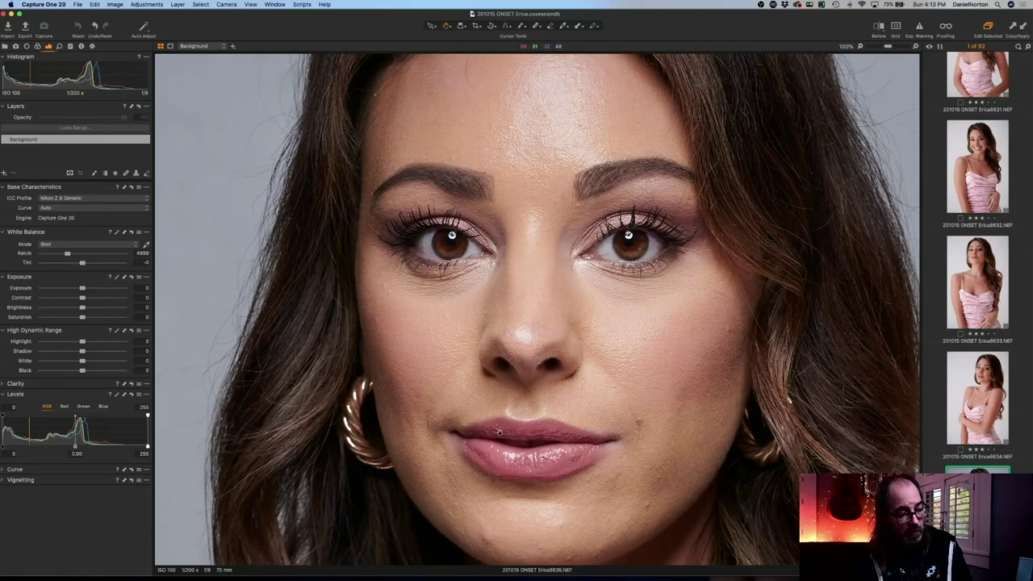
pyautogui.moveTo(515, 165); pyautogui.dragTo(530, 237)
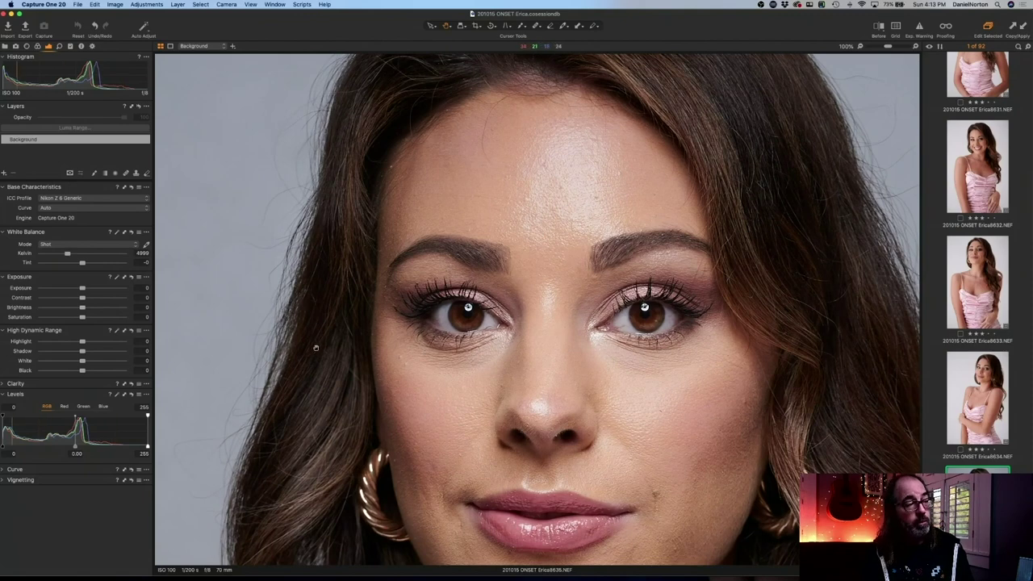
pyautogui.moveTo(147, 447); pyautogui.dragTo(137, 445)
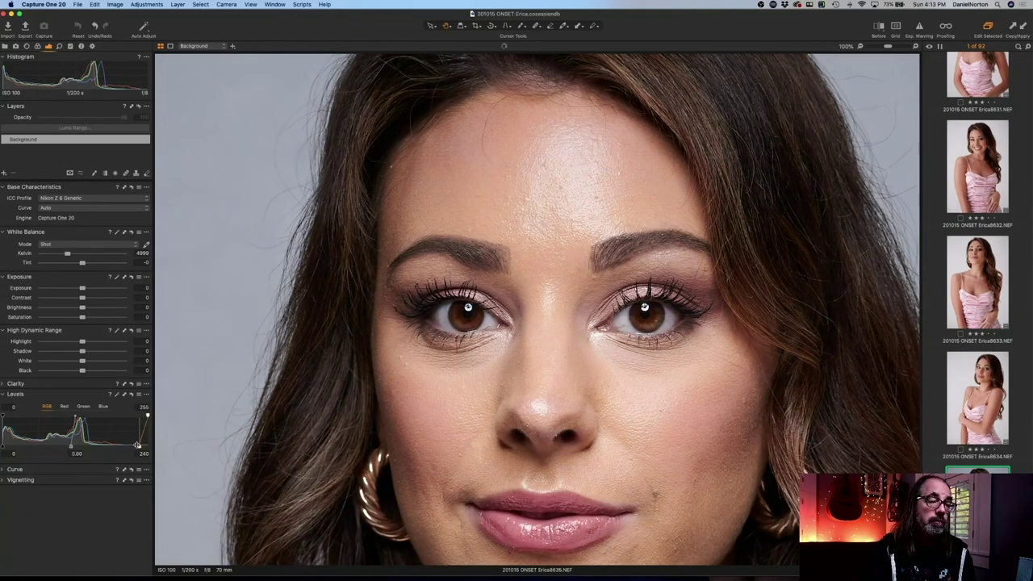
pyautogui.moveTo(71, 446); pyautogui.dragTo(74, 445)
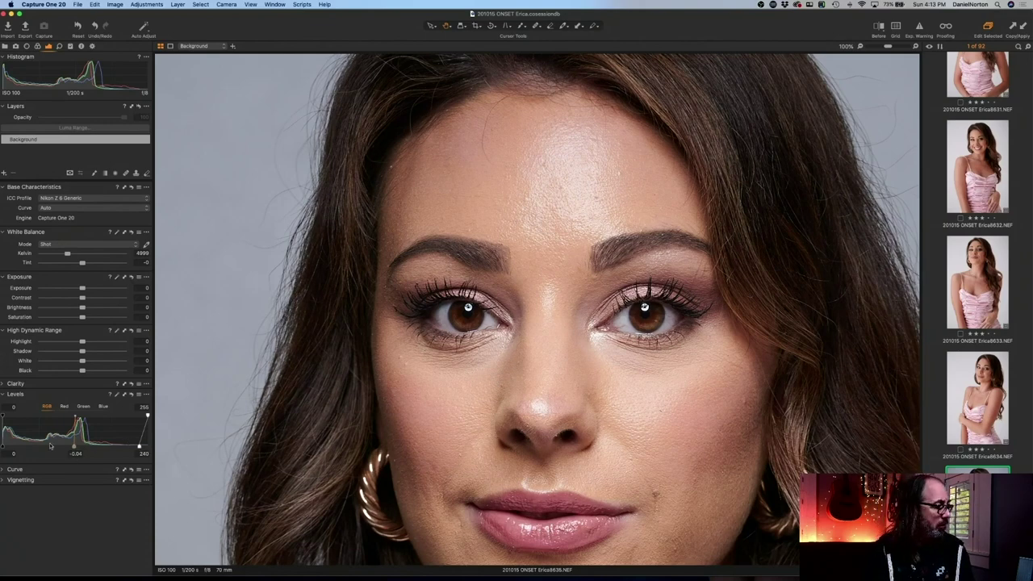
pyautogui.moveTo(3, 448); pyautogui.dragTo(4, 449)
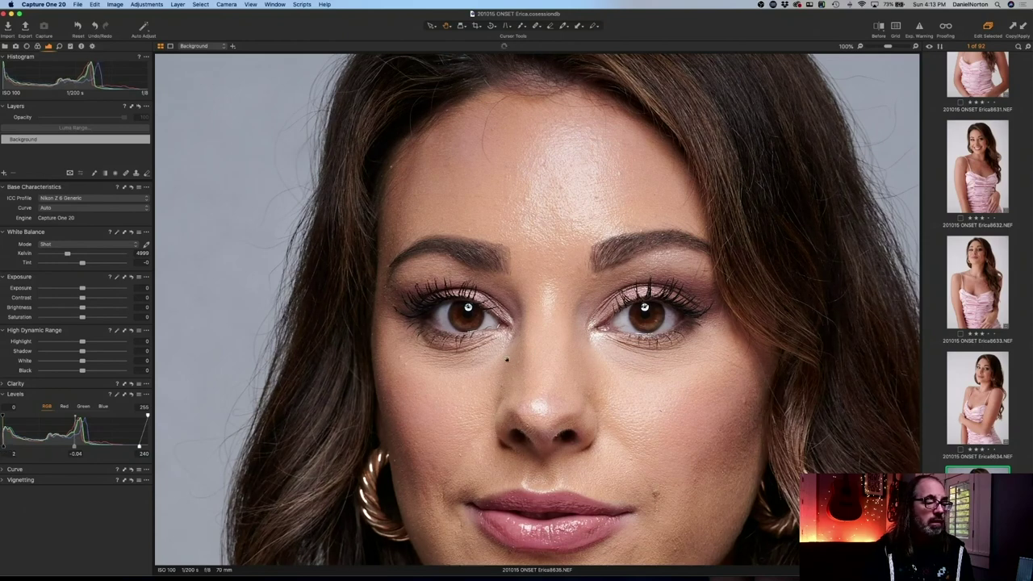
pyautogui.press('z')
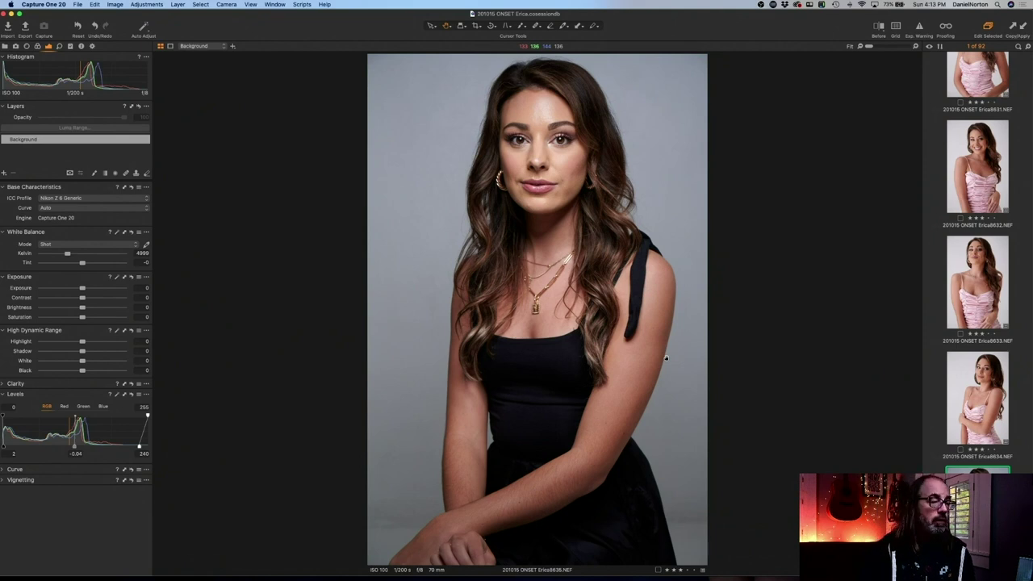
# - Try a slightly lower Kelvin value for the white balance of photo 8635 and undo it
pyautogui.press('super+equal')
pyautogui.press('super+minus')
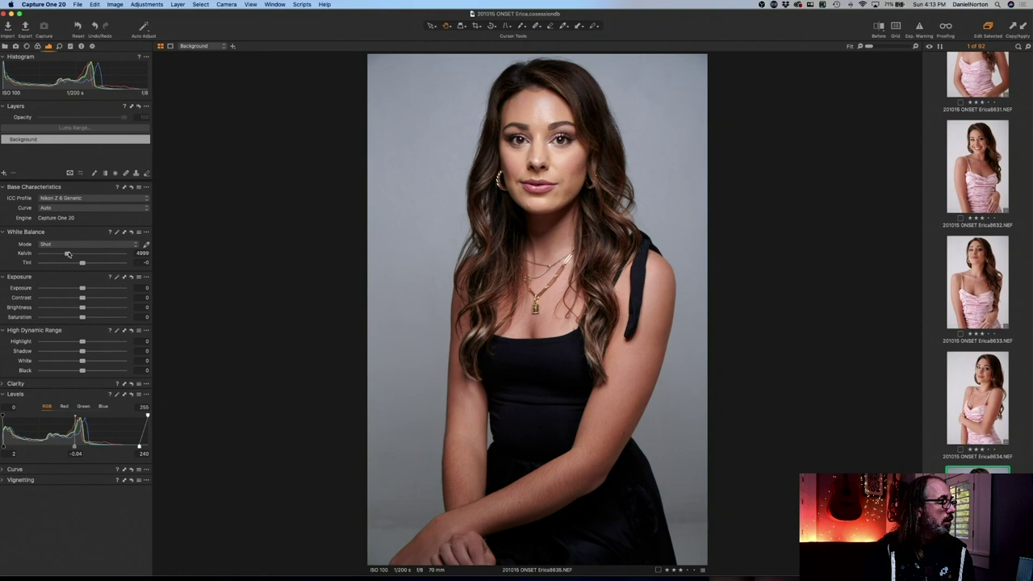
pyautogui.moveTo(69, 254); pyautogui.dragTo(66, 255)
pyautogui.press('super+z')
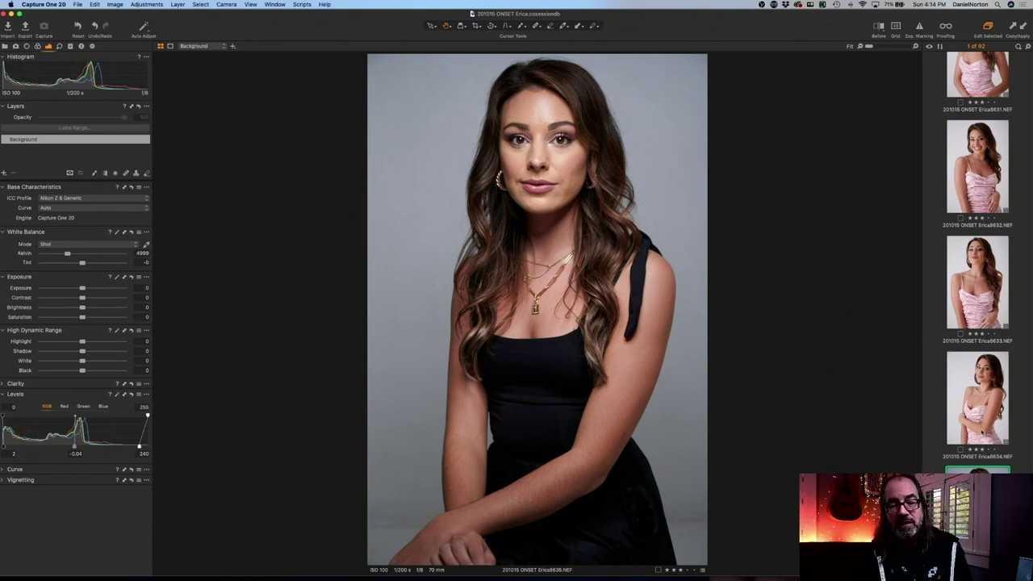
# - Check the face in photo 8637 at 100% and set its RGB Levels to shadow 2, midtone 0.02 and highlight 247
pyautogui.scroll(-5, 981, 432)
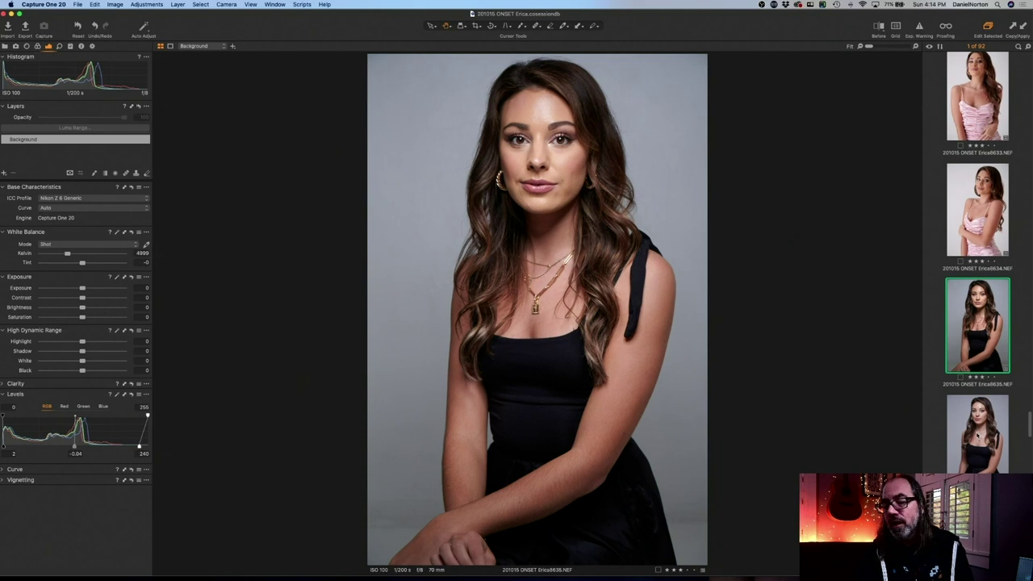
pyautogui.click(979, 208)
pyautogui.click(999, 315)
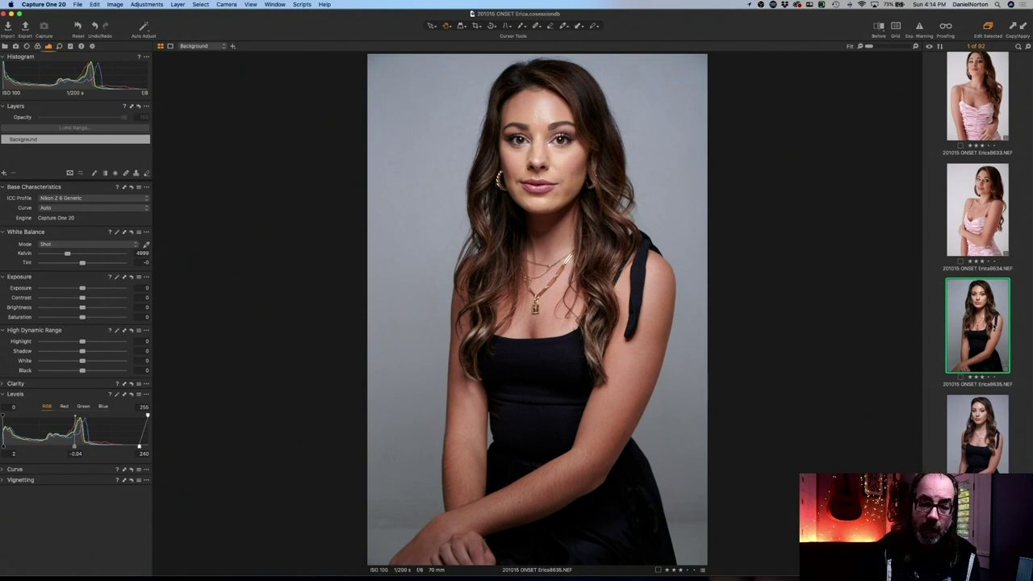
pyautogui.click(978, 432)
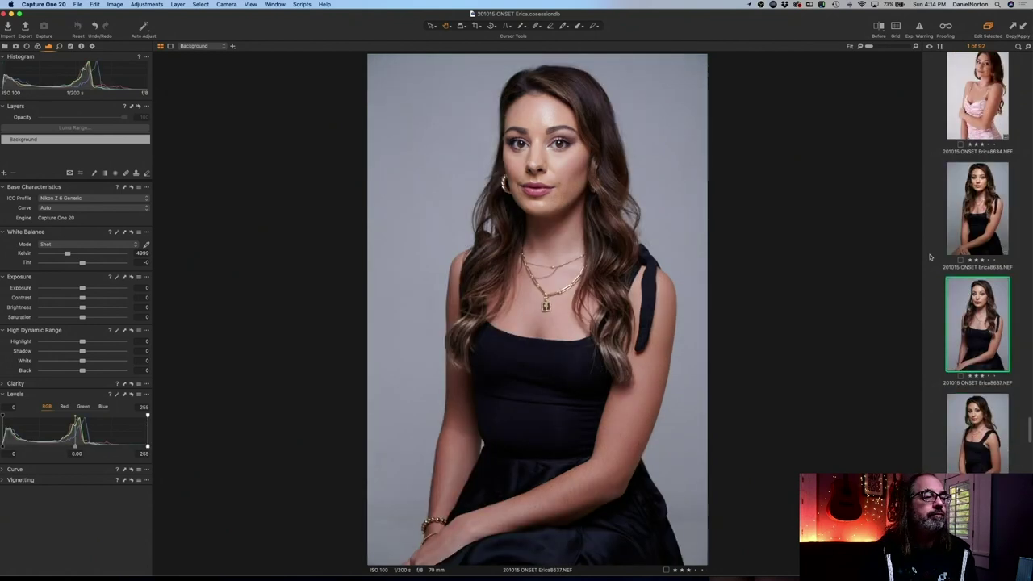
pyautogui.press('z')
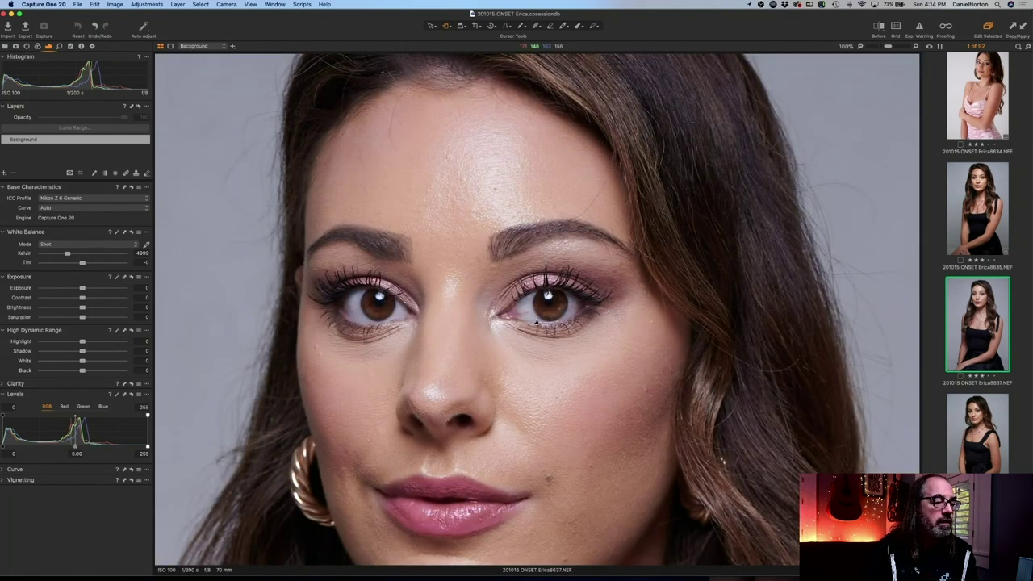
pyautogui.press('z')
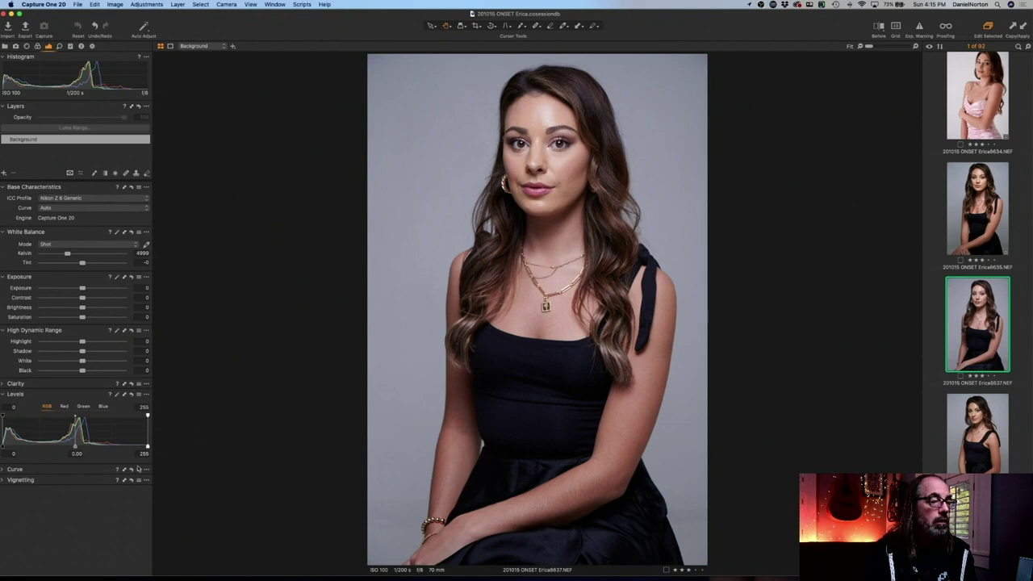
pyautogui.moveTo(148, 447); pyautogui.dragTo(142, 448)
pyautogui.moveTo(75, 448); pyautogui.dragTo(72, 447)
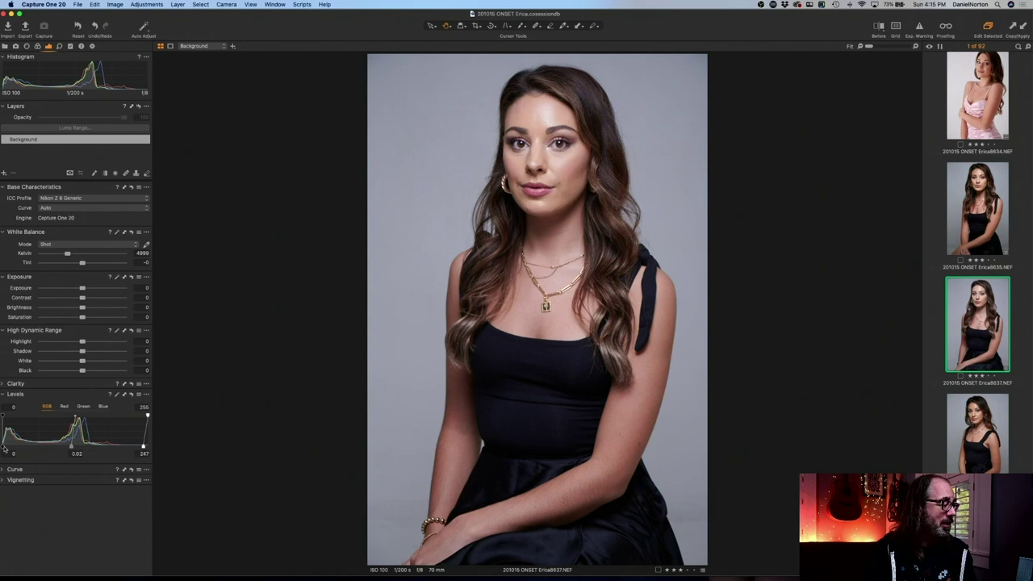
pyautogui.moveTo(3, 448); pyautogui.dragTo(5, 449)
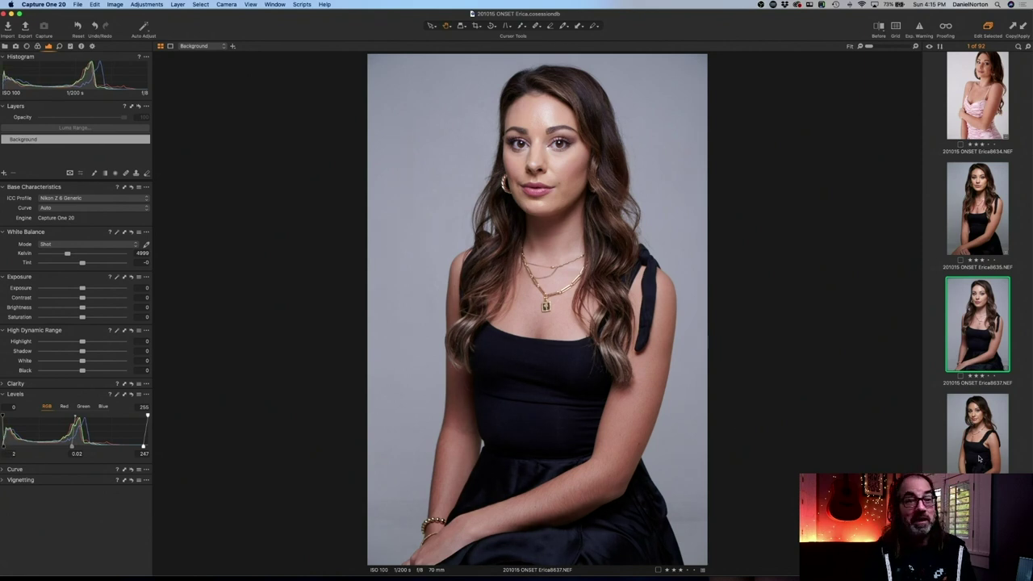
# - View photos 8635 and 8637 side by side to compare their lighting and overall look
pyautogui.click(975, 234)
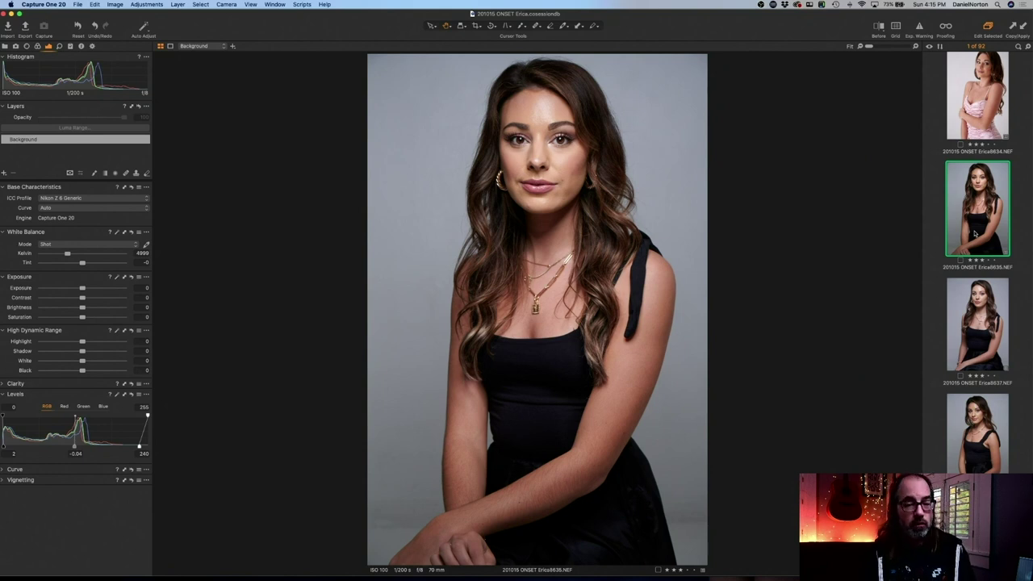
pyautogui.keyDown('super'); pyautogui.click(976, 339); pyautogui.keyUp('super')
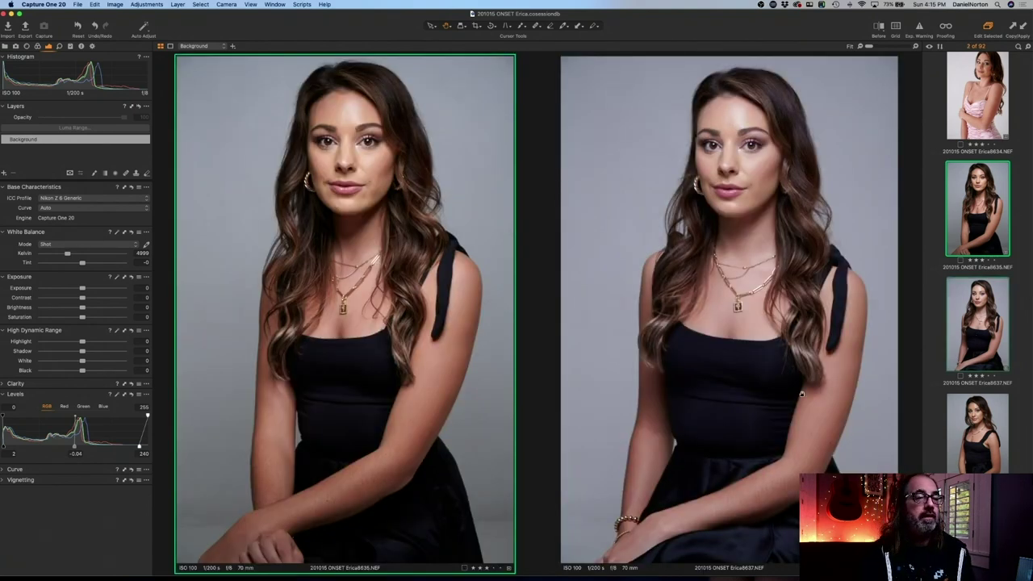
pyautogui.scroll(1, 675, 366)
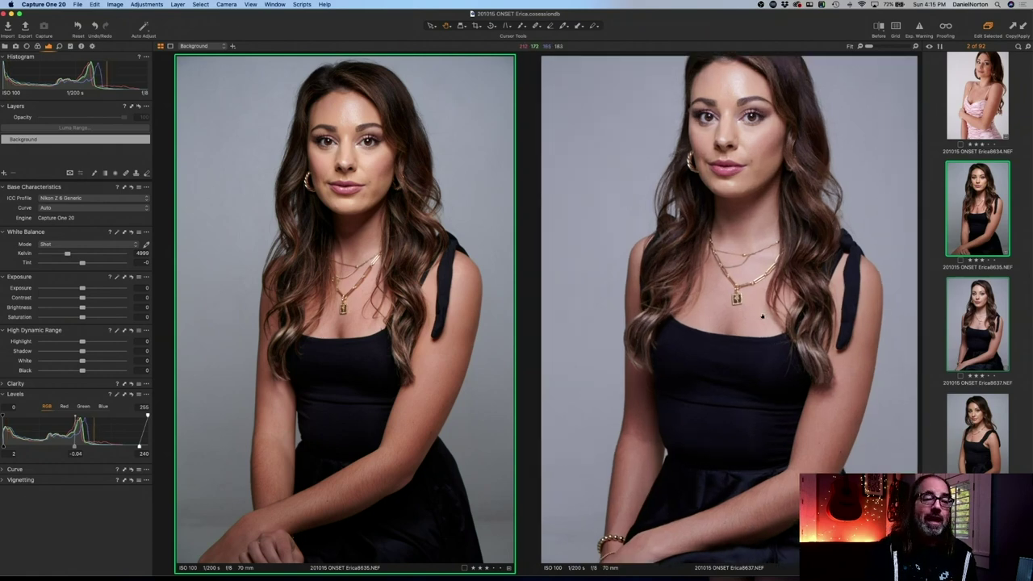
pyautogui.scroll(-1, 674, 366)
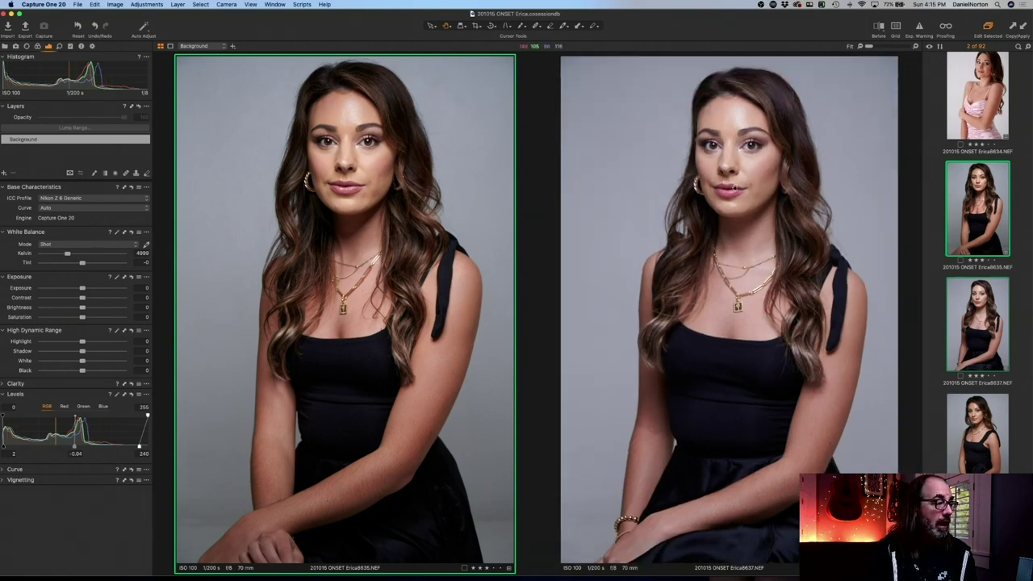
# - Set photo 8637's white balance to 5362 Kelvin and compare its face with photo 8635 at 100%
pyautogui.click(630, 240)
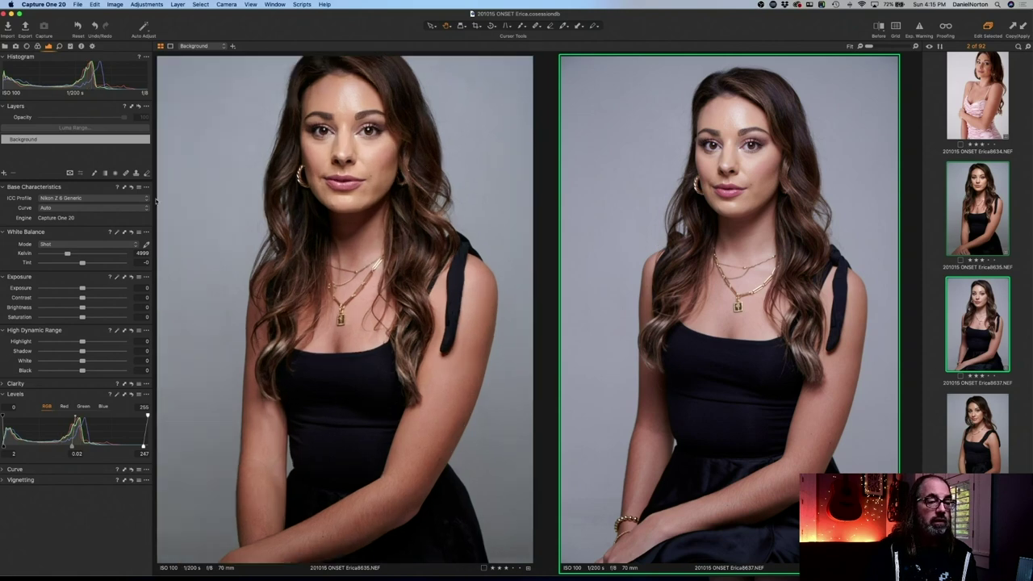
pyautogui.moveTo(68, 256); pyautogui.dragTo(72, 256)
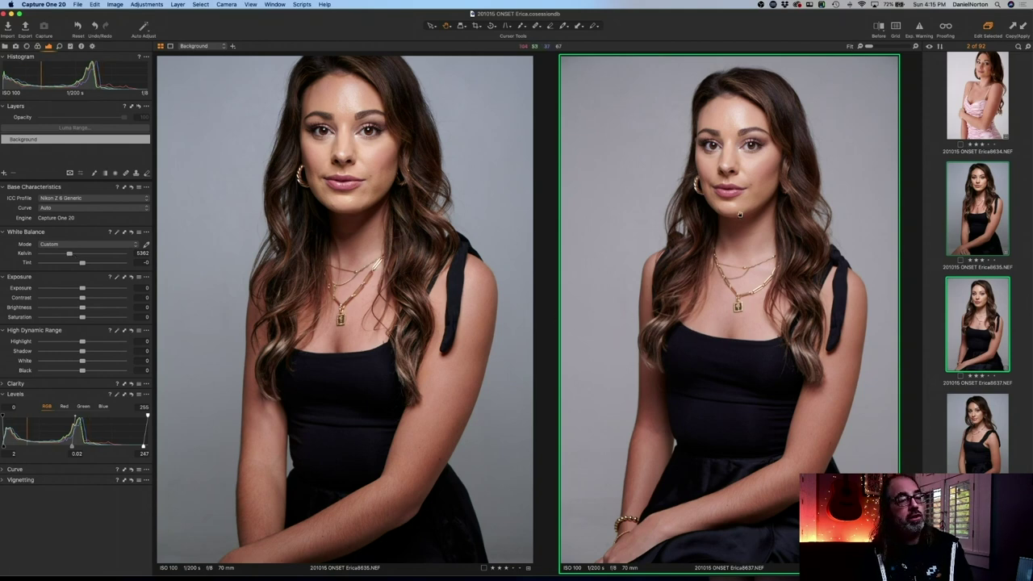
pyautogui.doubleClick(739, 191)
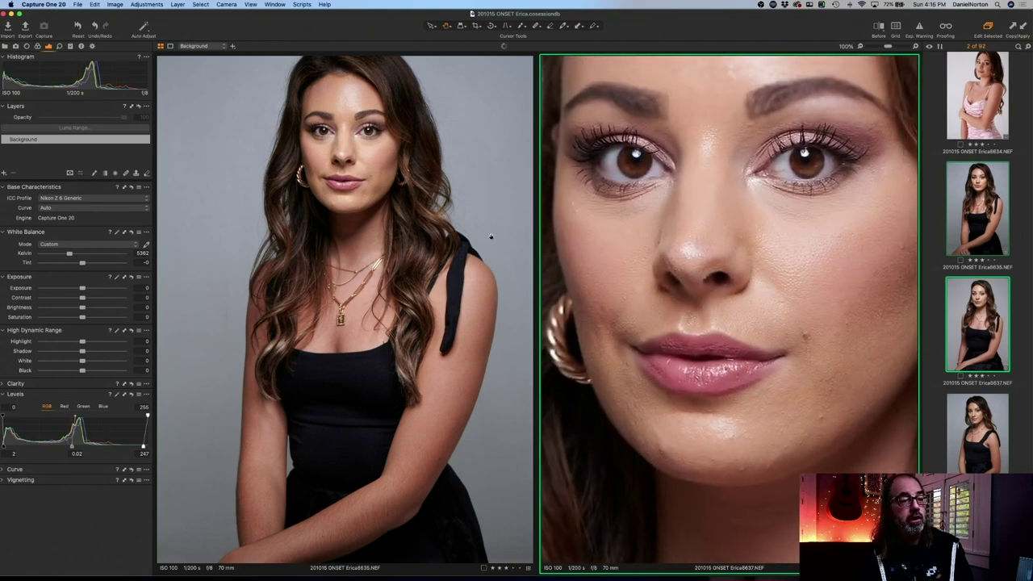
pyautogui.doubleClick(418, 230)
pyautogui.moveTo(407, 208); pyautogui.dragTo(371, 300)
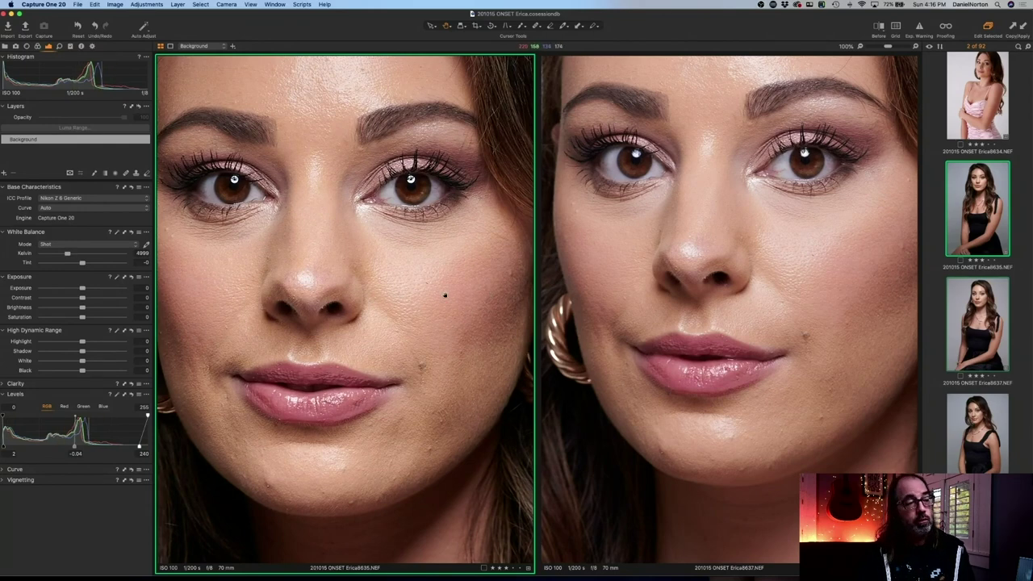
pyautogui.doubleClick(406, 304)
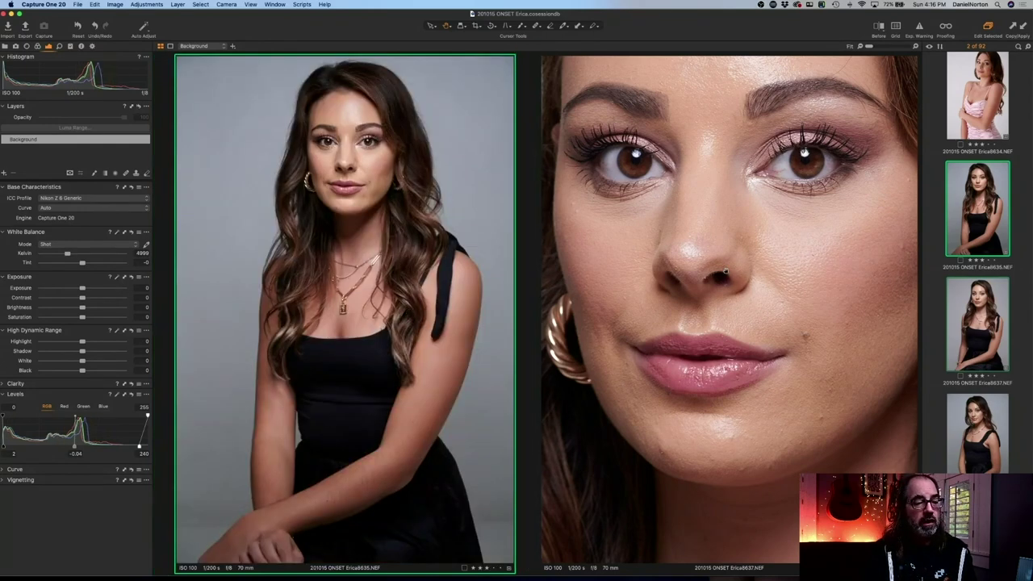
pyautogui.click(785, 272)
pyautogui.doubleClick(785, 272)
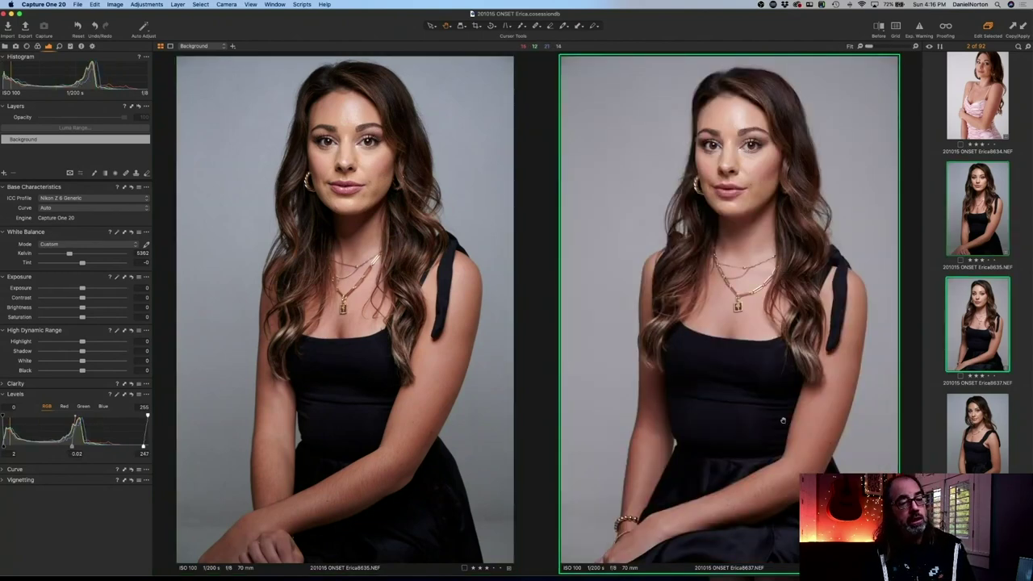
# - Try copying photo 8637's white balance and Levels to photo 8639, check the face at 100%, and undo the change
pyautogui.scroll(-3, 974, 279)
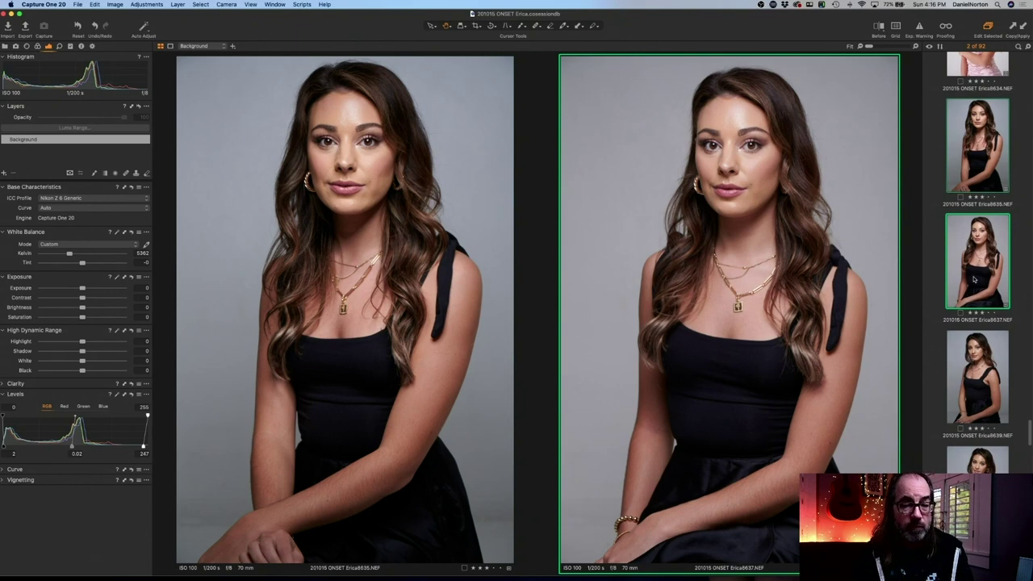
pyautogui.click(974, 393)
pyautogui.click(978, 277)
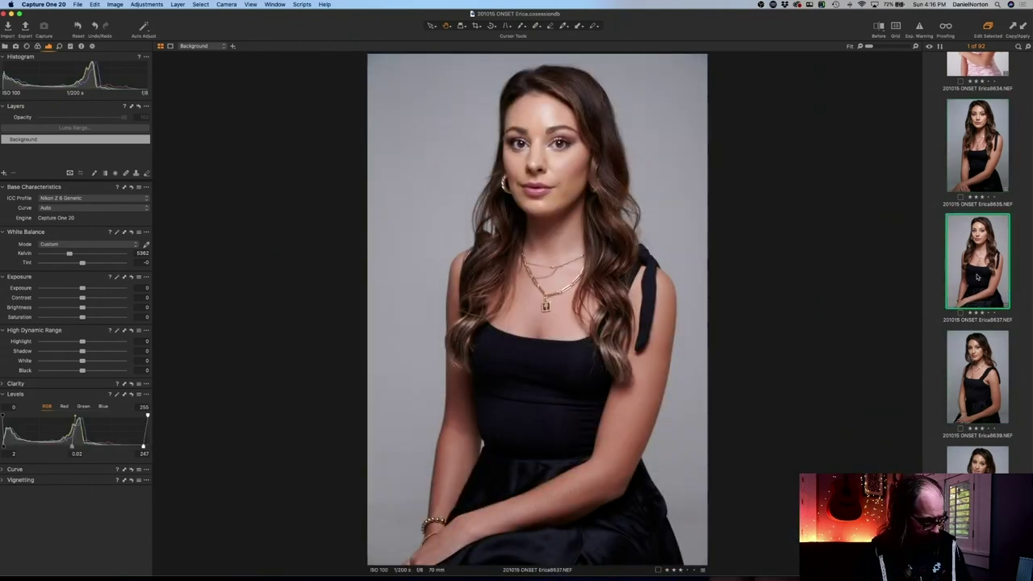
pyautogui.press('Down')
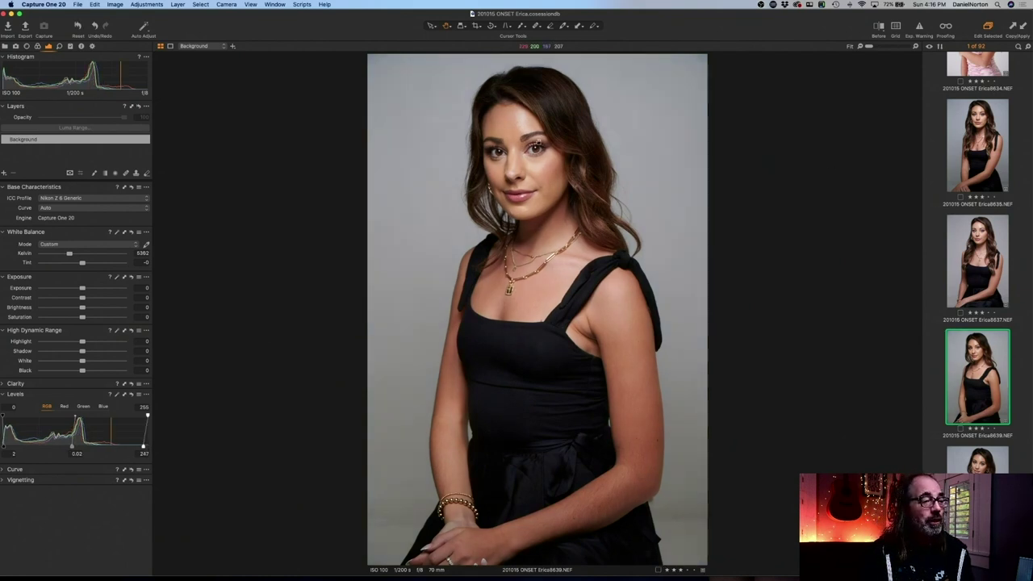
pyautogui.click(536, 150)
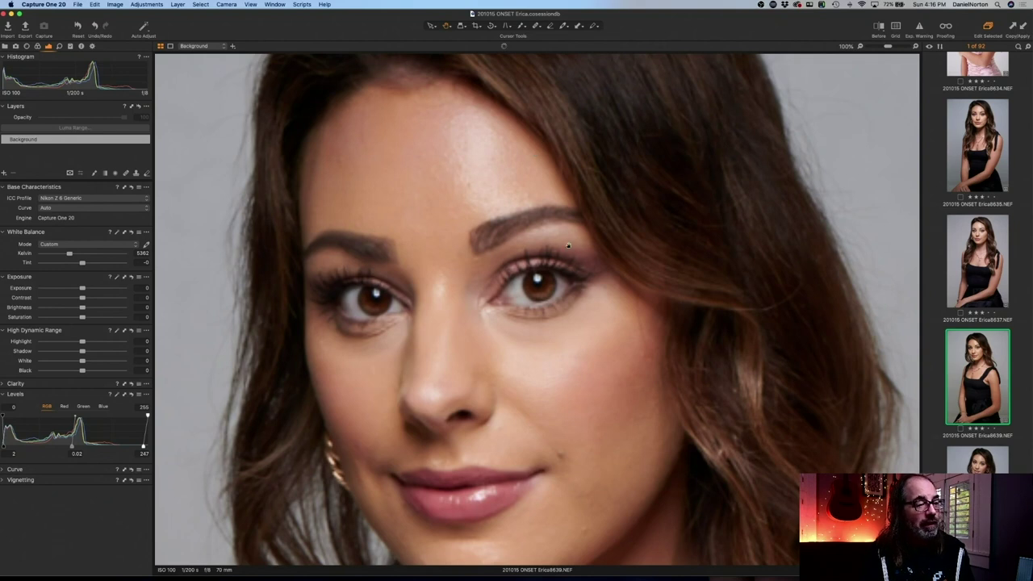
pyautogui.click(568, 295)
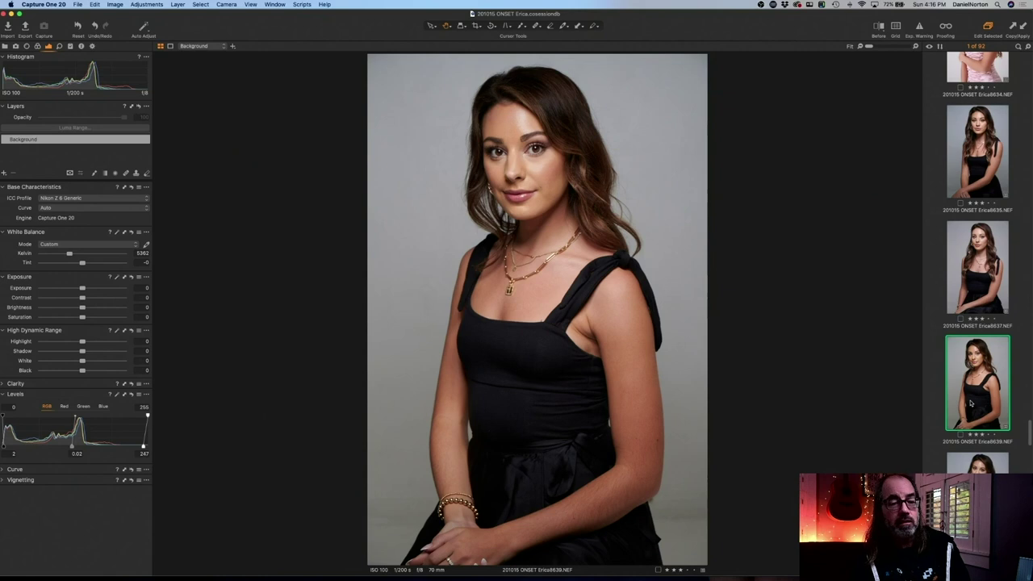
pyautogui.press('super+z')
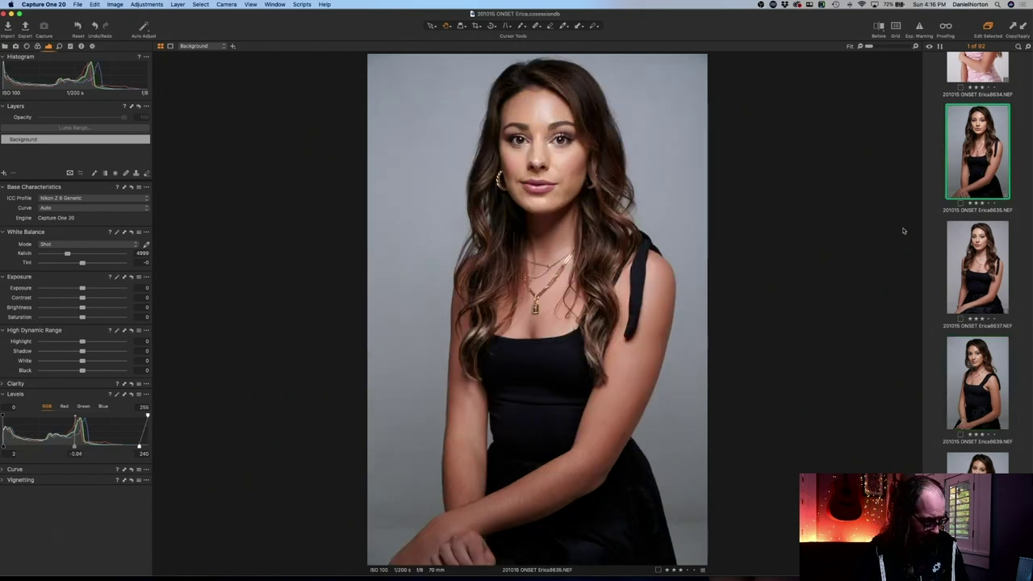
# - Apply photo 8635's adjustments, with RGB Levels of shadow 2, midtone -0.04 and highlight 240, to photos 8639 and 8640
pyautogui.press('Down')
pyautogui.press('Down')
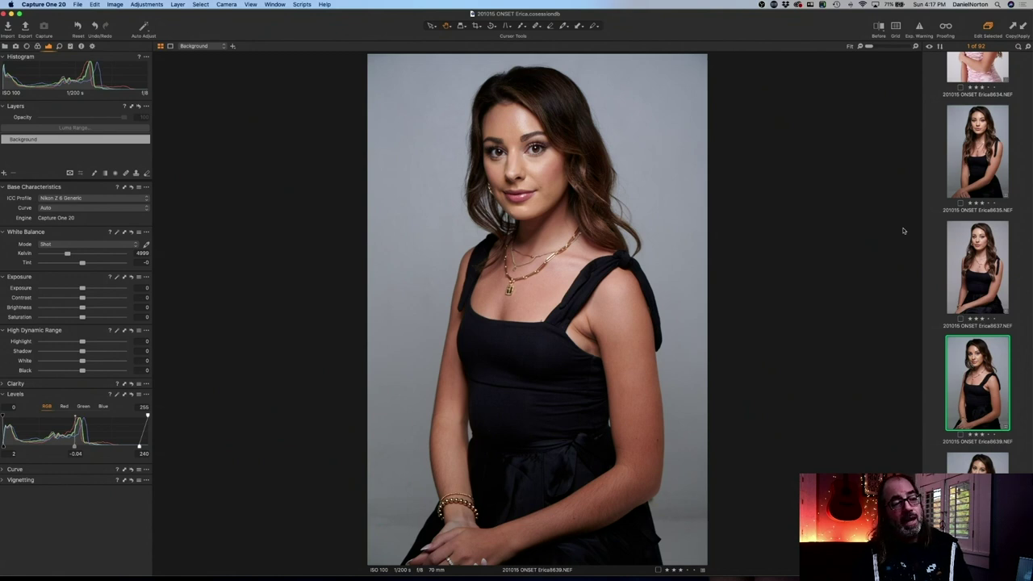
pyautogui.press('y')
pyautogui.press('y')
pyautogui.press('Down')
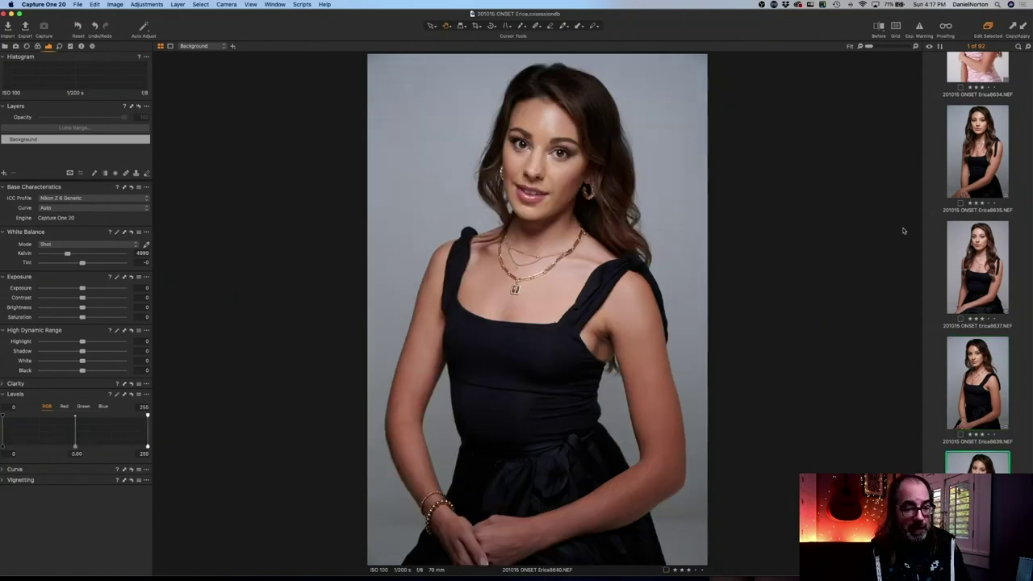
pyautogui.press('super+shift+l')
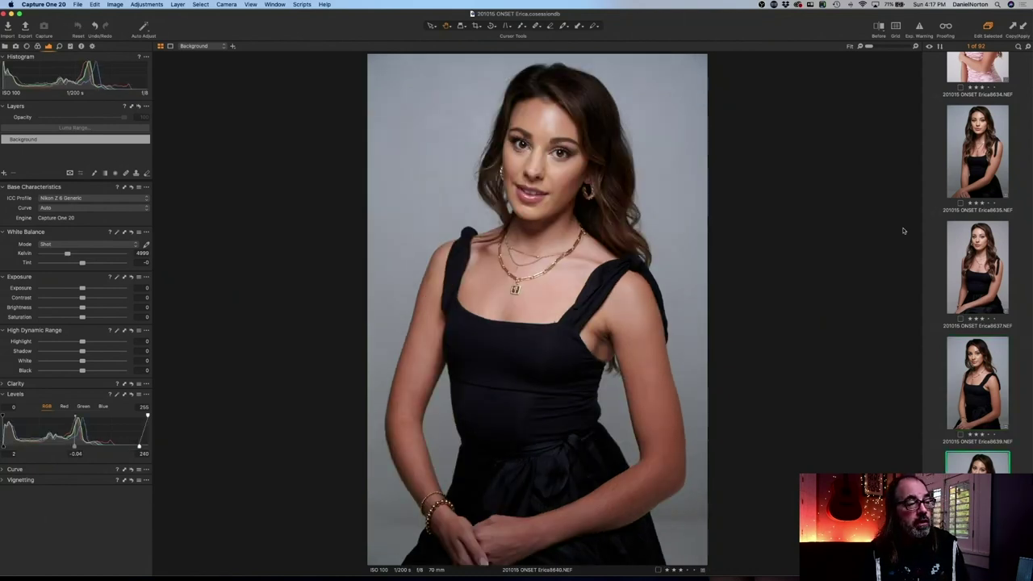
# - Apply the same copied Levels, 2, -0.04 and 240, to photos 8641 through 8645 one after another
pyautogui.press('Down')
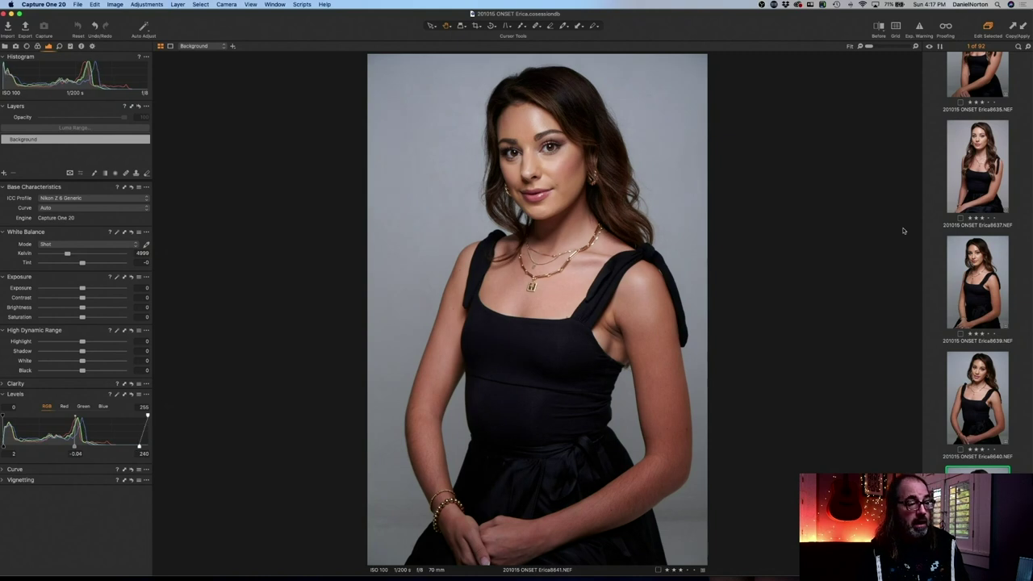
pyautogui.press('Down')
pyautogui.press('super+shift+l')
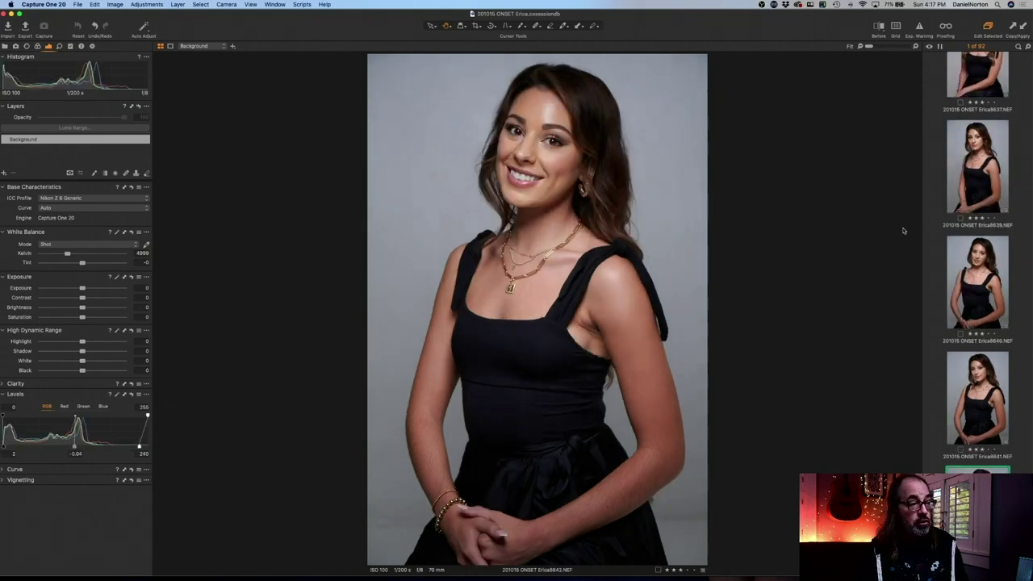
pyautogui.press('Down')
pyautogui.press('super+shift+l')
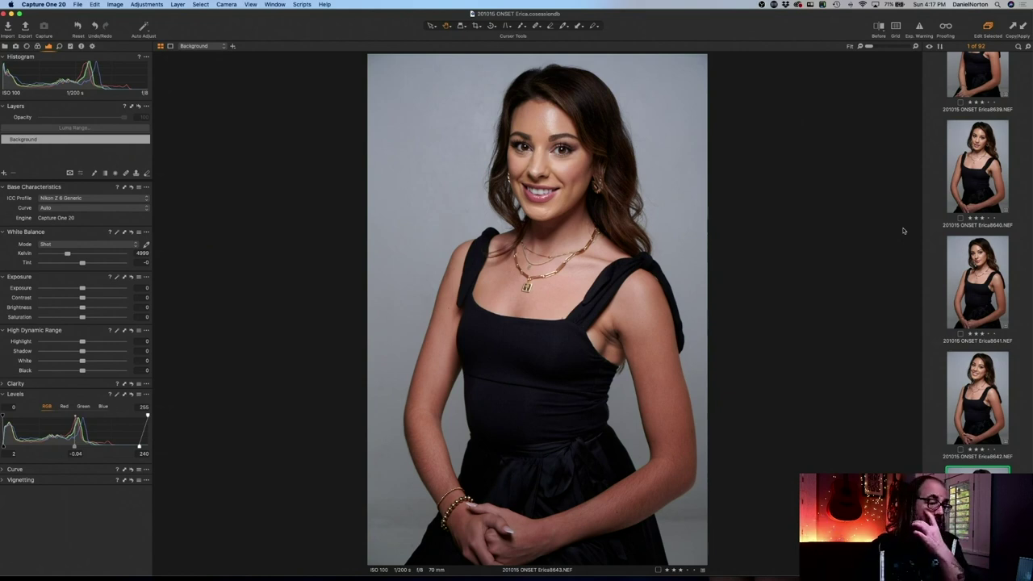
pyautogui.press('Down')
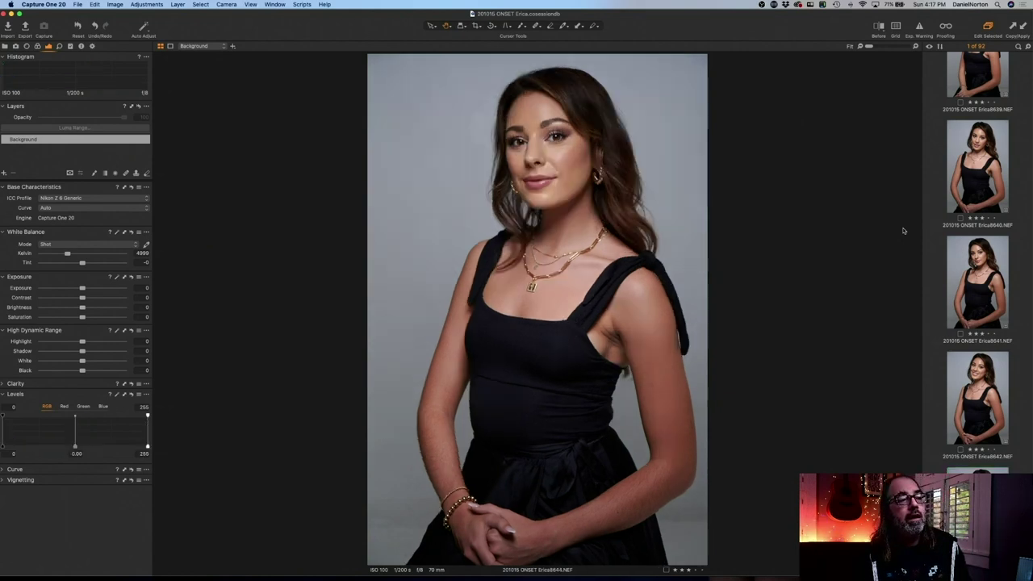
pyautogui.press('super+shift+l')
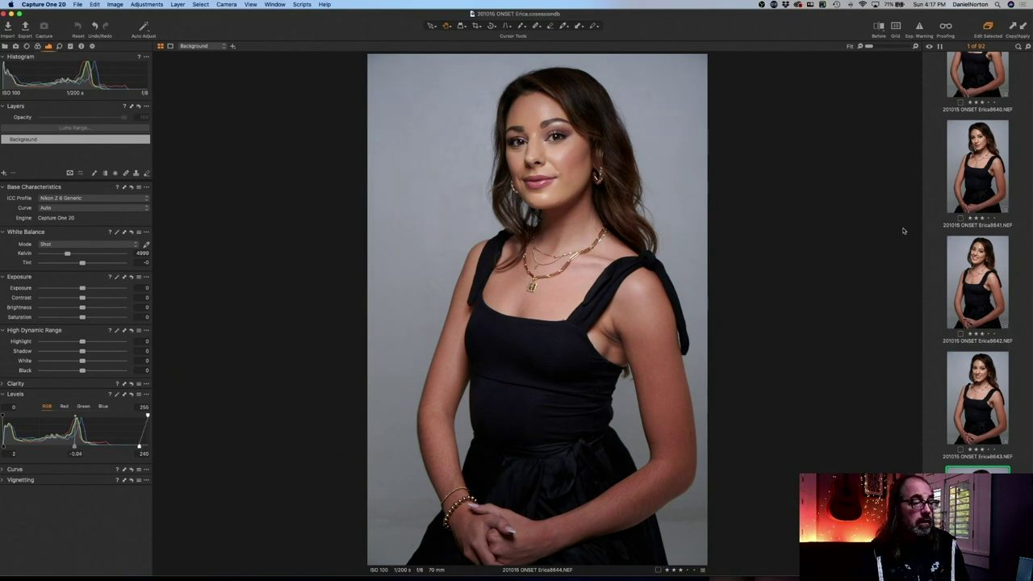
pyautogui.press('Down')
pyautogui.press('super+shift+l')
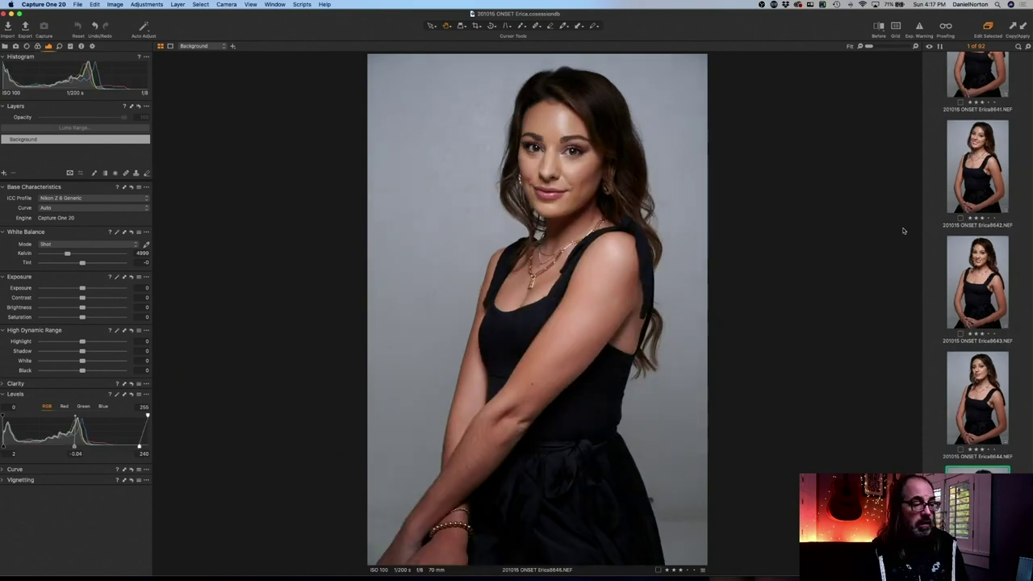
# - Delete photo 8646 from the series and apply the copied Levels to photo 8647
pyautogui.press('Down')
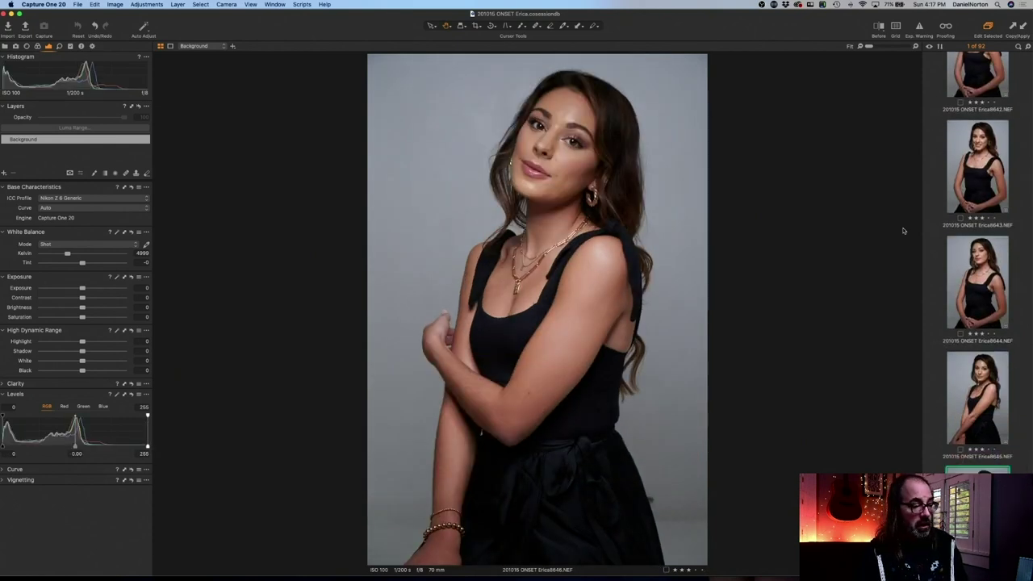
pyautogui.press('Delete')
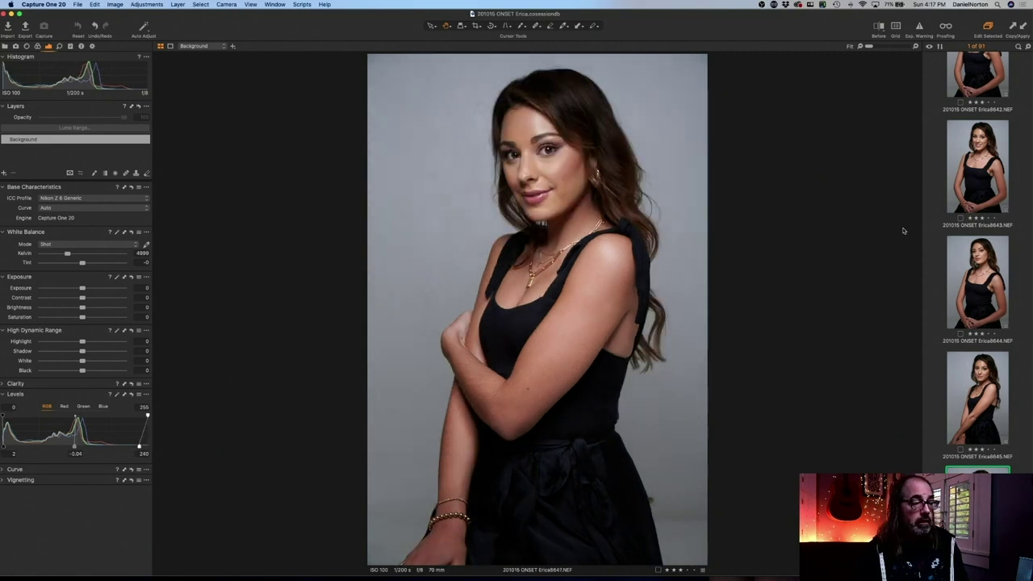
pyautogui.press('Down')
pyautogui.press('Down')
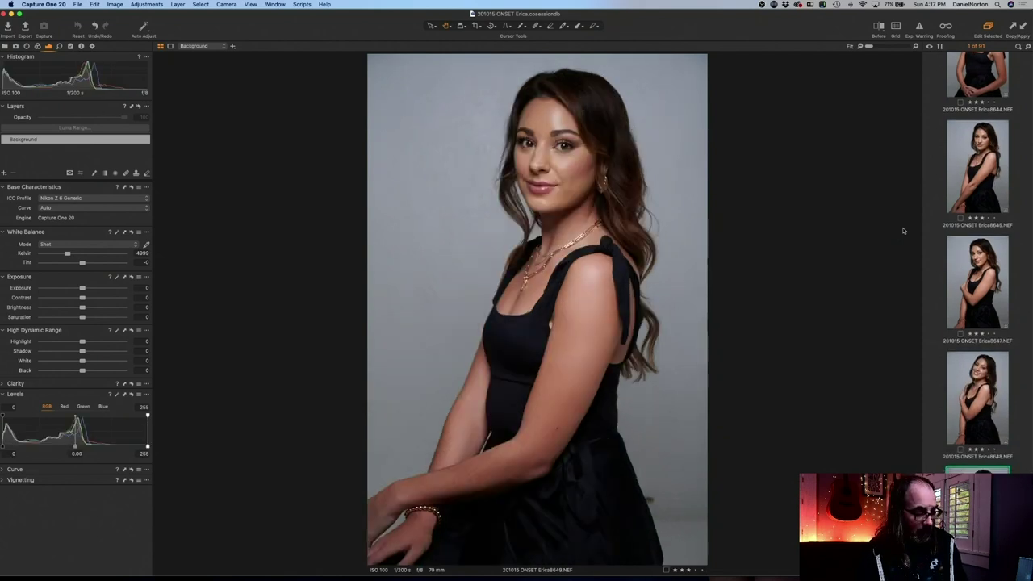
# - Apply the copied Levels to photo 8649 and raise its exposure to 0.06
pyautogui.press('super+shift+l')
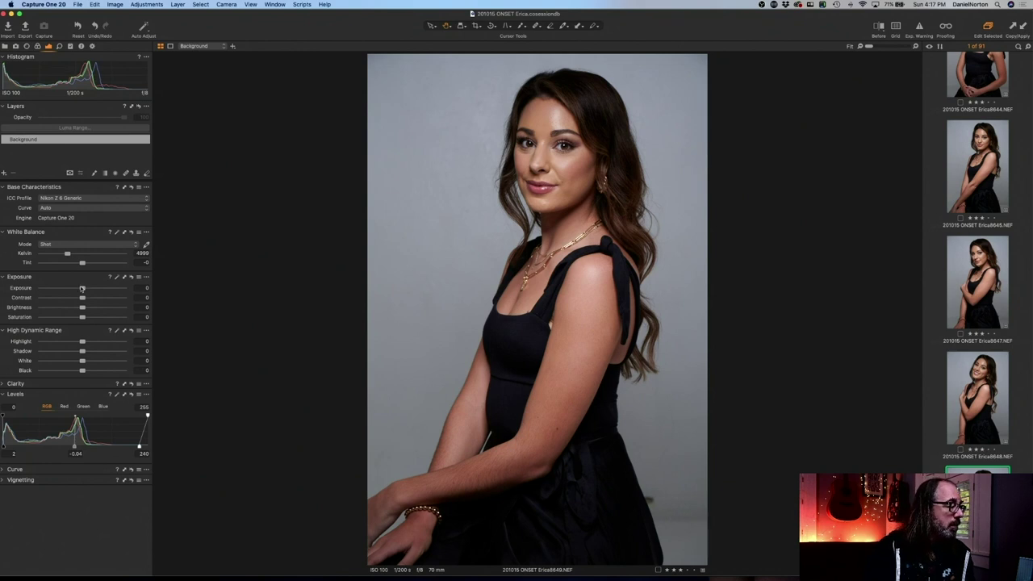
pyautogui.moveTo(82, 288); pyautogui.dragTo(83, 288)
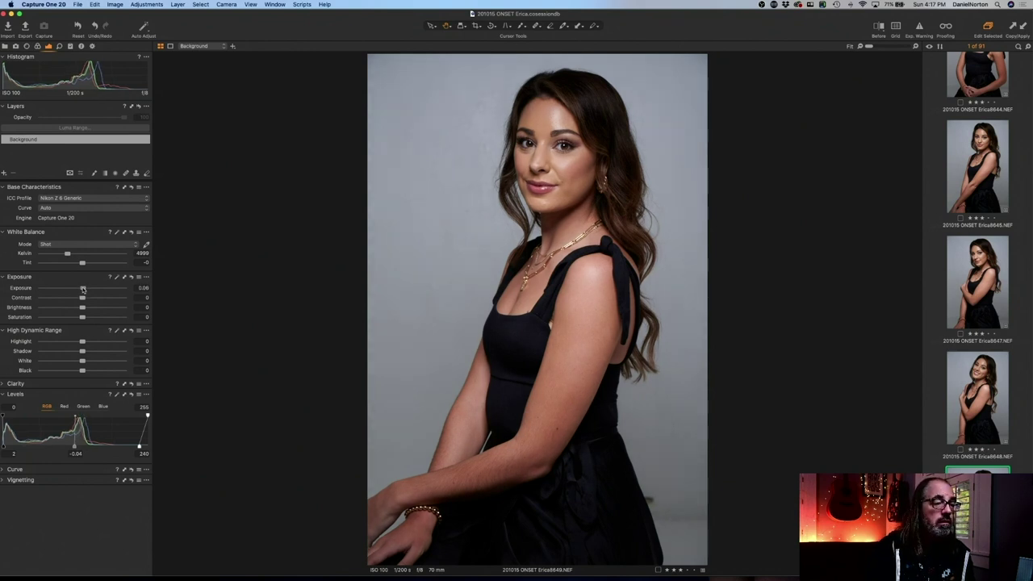
pyautogui.press('Left')
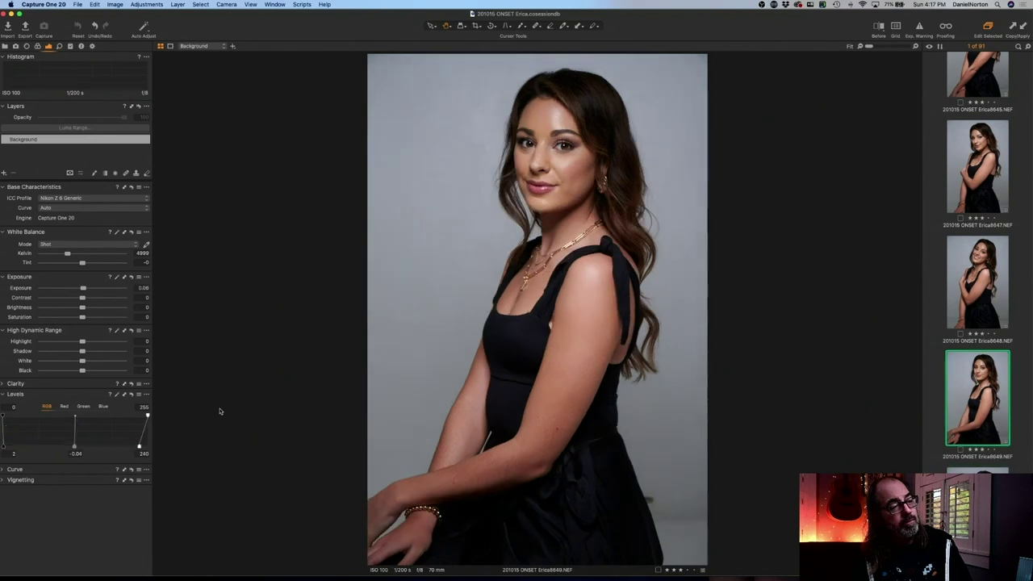
pyautogui.press('Right')
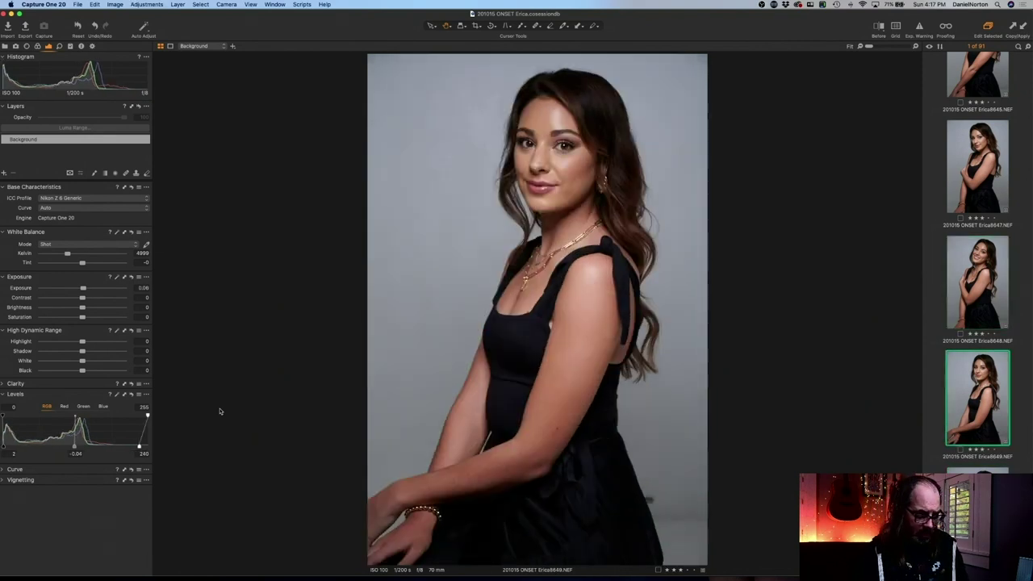
# - Apply photo 8649's exposure of 0.06 and its Levels to photos 8650 and 8651
pyautogui.press('Right')
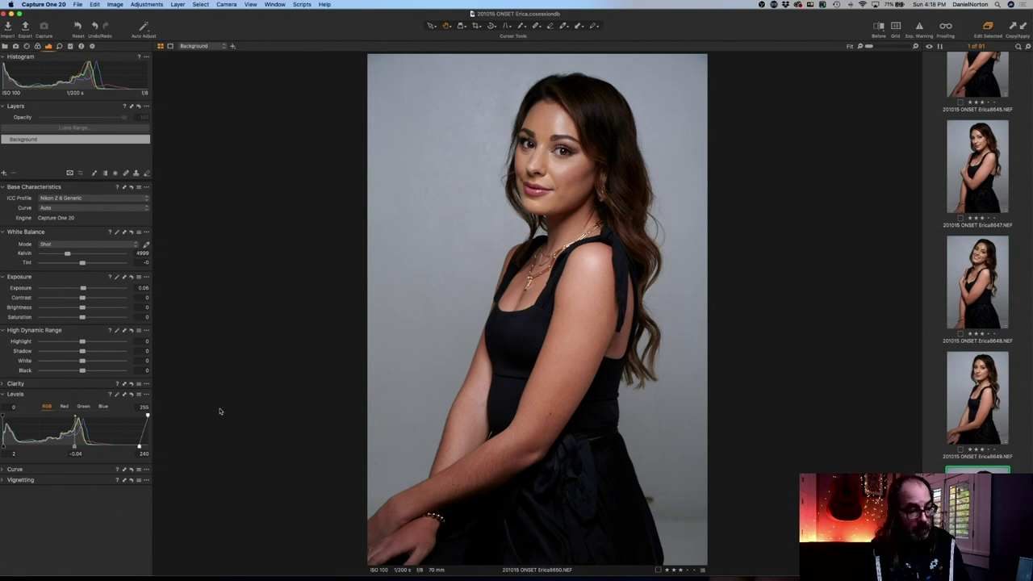
pyautogui.press('Right')
pyautogui.press('super+shift+a')
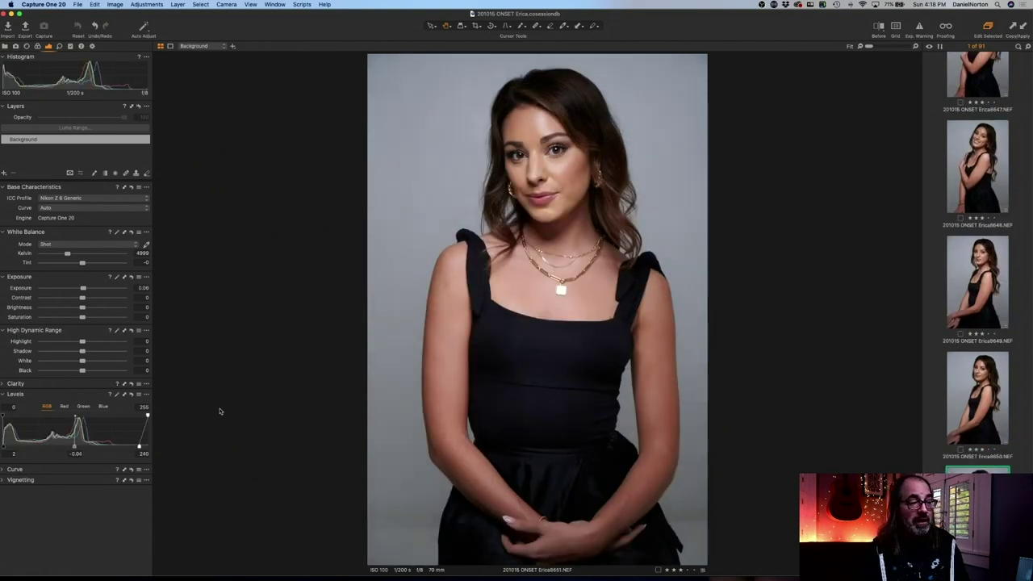
# - Switch back and forth between photos 8651 and 8652 to compare their color and brightness
pyautogui.press('Right')
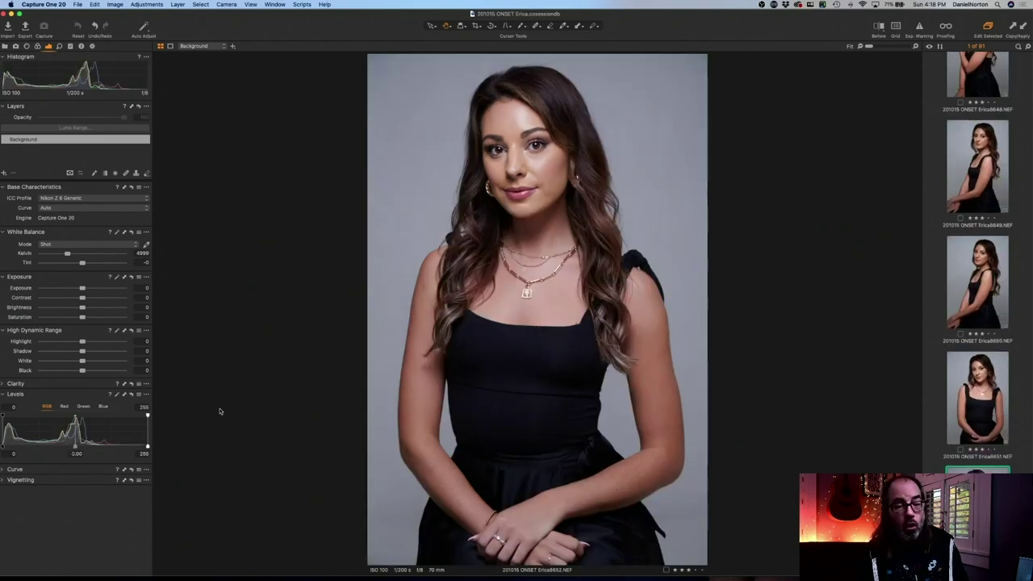
pyautogui.press('Left')
pyautogui.press('Right')
pyautogui.press('Left')
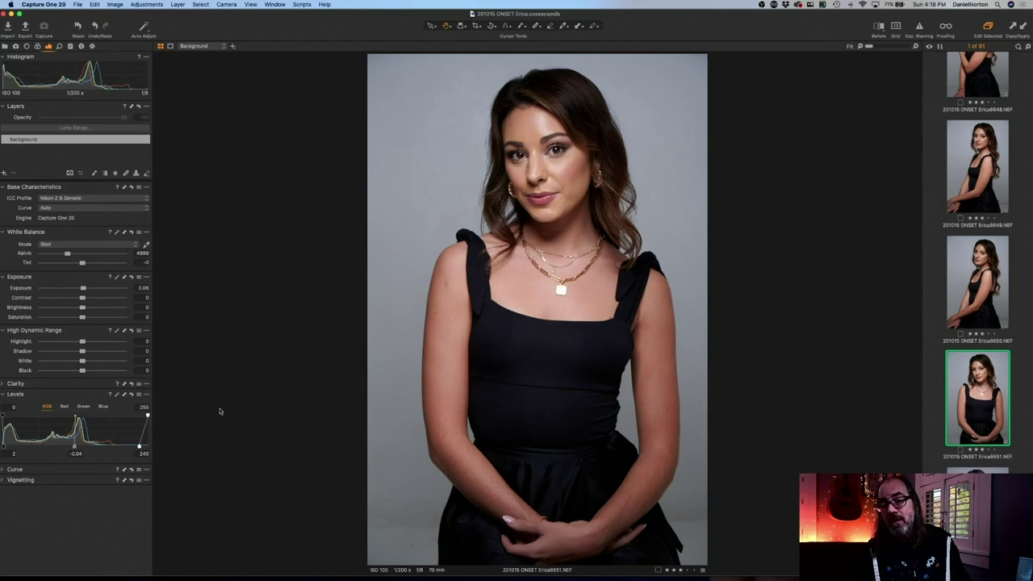
pyautogui.press('Right')
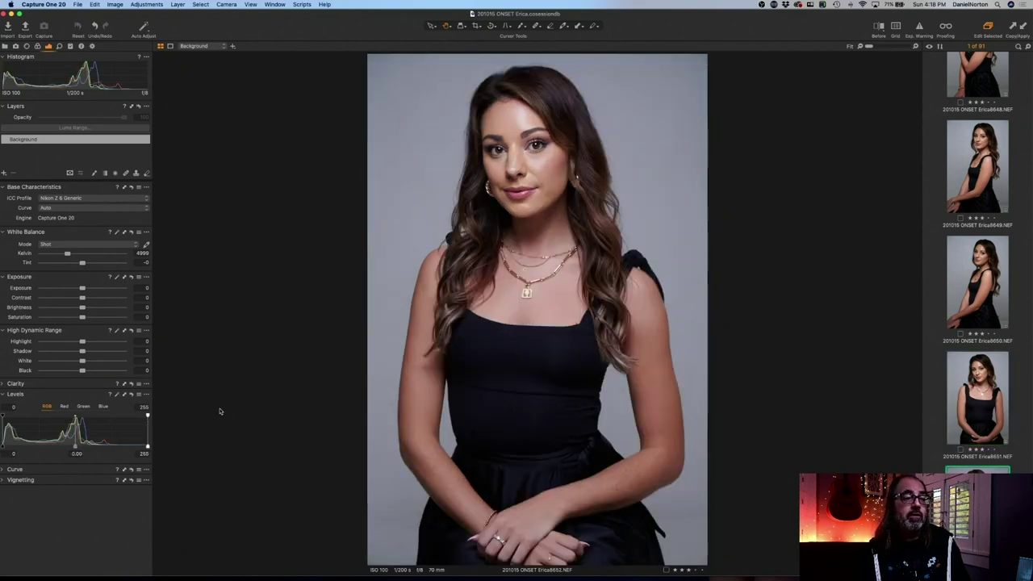
pyautogui.press('Left')
pyautogui.press('Right')
pyautogui.press('Left')
pyautogui.press('Right')
pyautogui.press('Left')
pyautogui.press('Right')
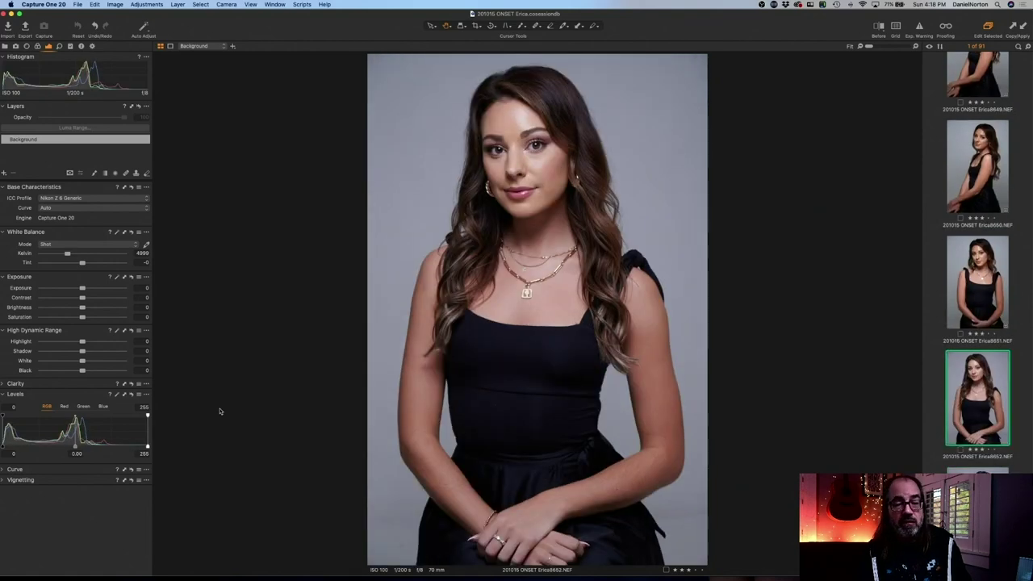
# - Go back through the black-dress series to photo 8637 and copy its adjustments
pyautogui.press('Left')
pyautogui.press('Left')
pyautogui.press('Left')
pyautogui.press('Left')
pyautogui.press('Left')
pyautogui.press('Left')
pyautogui.press('Left')
pyautogui.press('Left')
pyautogui.press('Left')
pyautogui.press('Left')
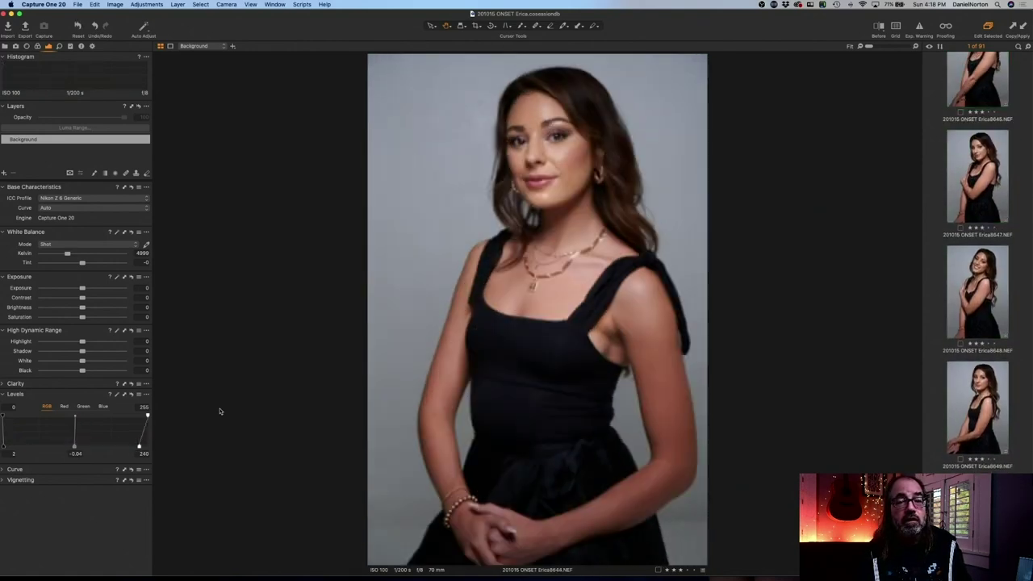
pyautogui.press('Left')
pyautogui.press('Left')
pyautogui.press('Left')
pyautogui.press('Left')
pyautogui.press('Left')
pyautogui.press('Left')
pyautogui.press('Left')
pyautogui.press('Left')
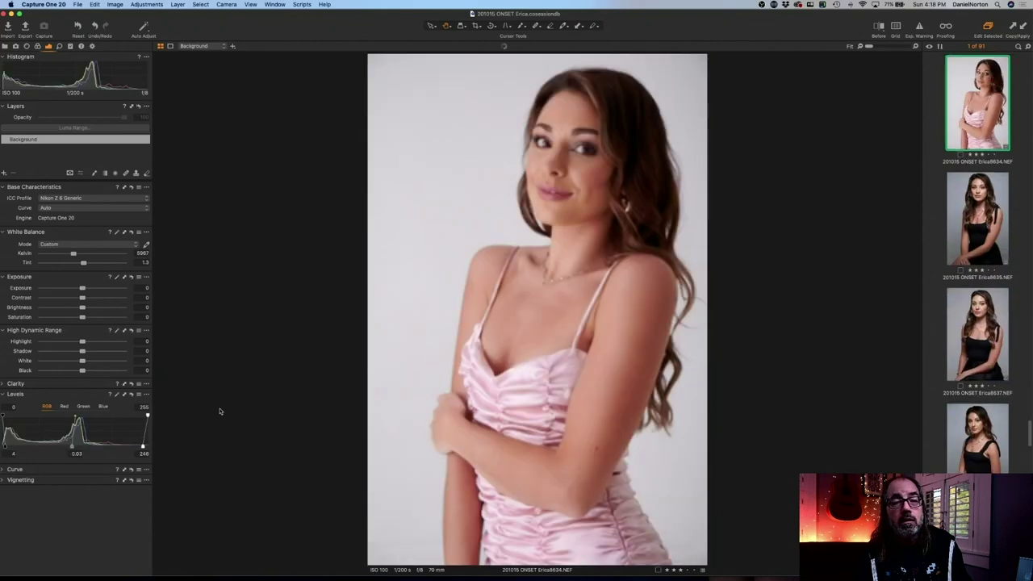
pyautogui.press('Right')
pyautogui.press('Right')
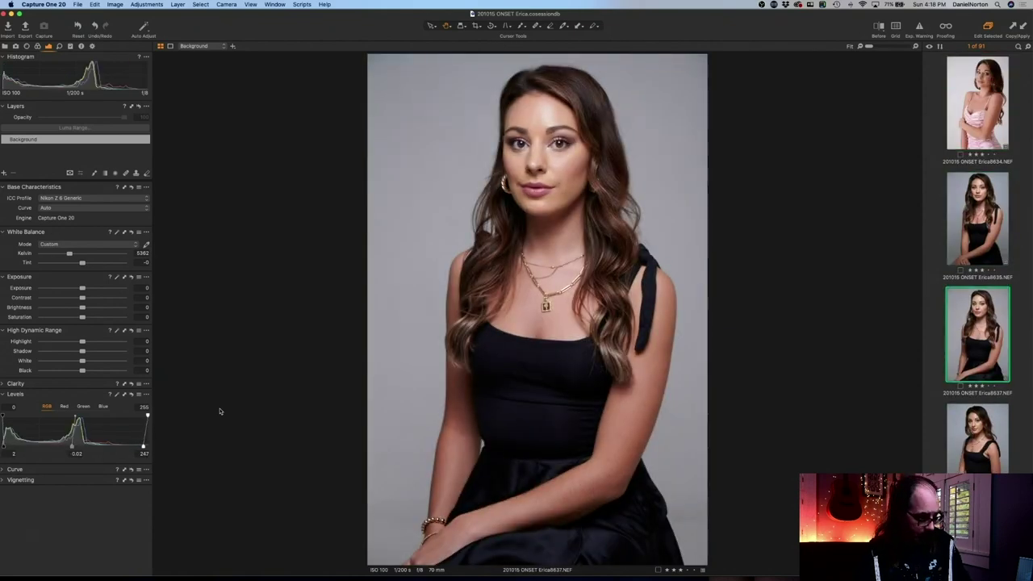
# - Apply photo 8637's white balance and its Levels of 2, 0.02 and 247 to photo 8652
pyautogui.press('Right')
pyautogui.press('Right')
pyautogui.press('Right')
pyautogui.press('Right')
pyautogui.press('Right')
pyautogui.press('Right')
pyautogui.press('Right')
pyautogui.press('Right')
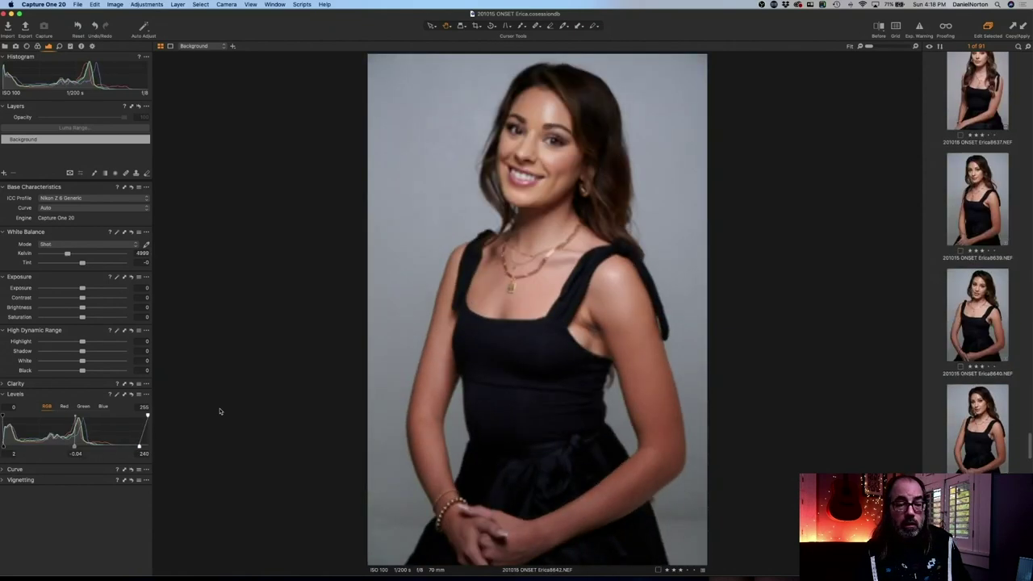
pyautogui.press('Right')
pyautogui.press('Right')
pyautogui.press('Right')
pyautogui.press('Right')
pyautogui.press('Right')
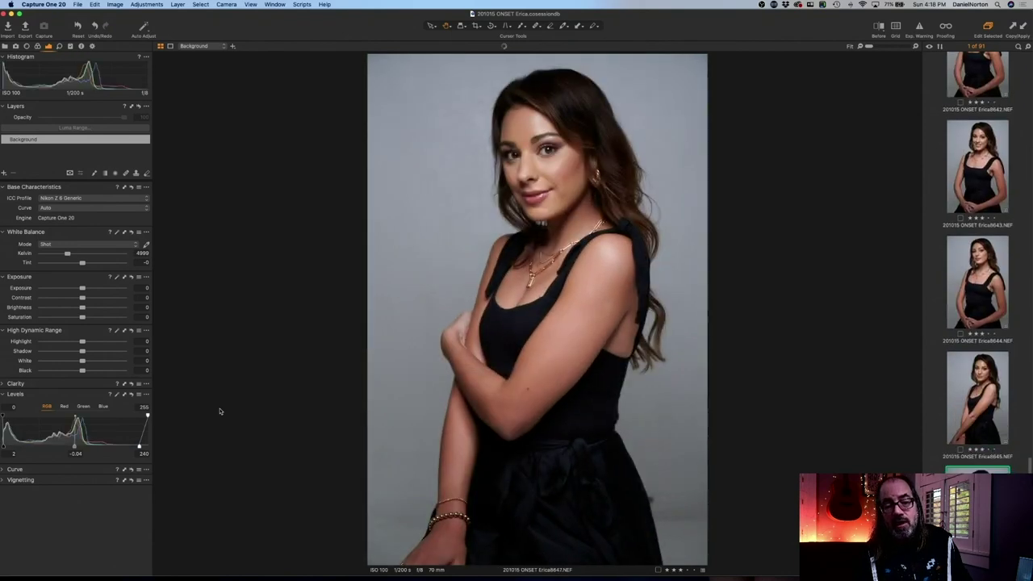
pyautogui.press('Right')
pyautogui.press('Right')
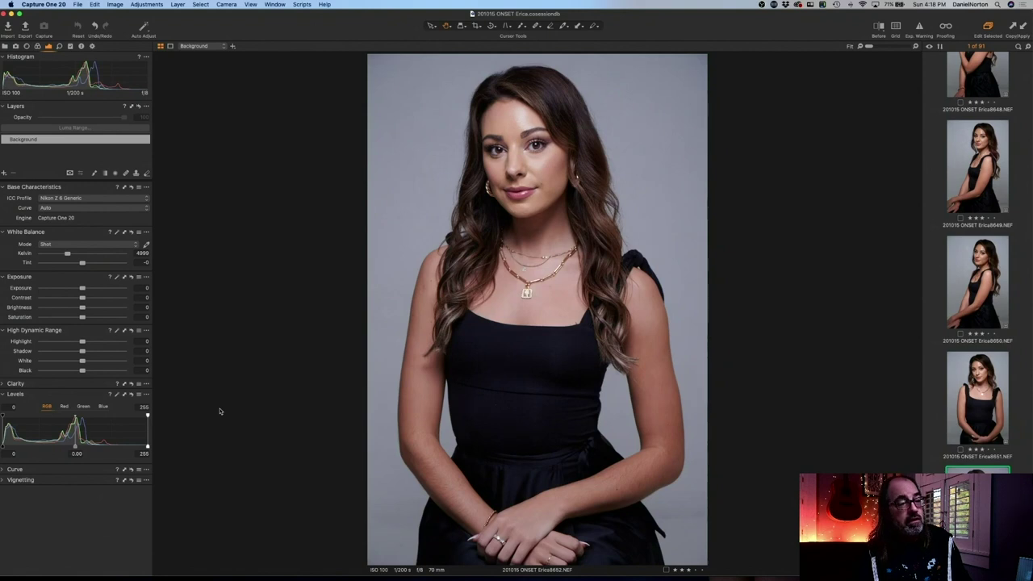
pyautogui.press('super+l')
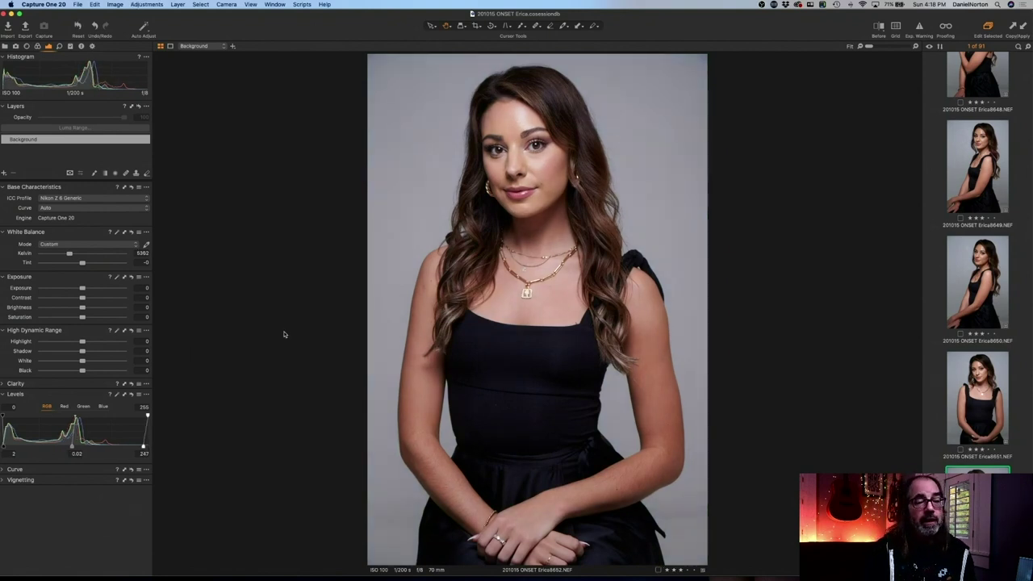
# - Compare photo 8652 with photo 8651 at 25% zoom for matching color and brightness
pyautogui.press('super+equal')
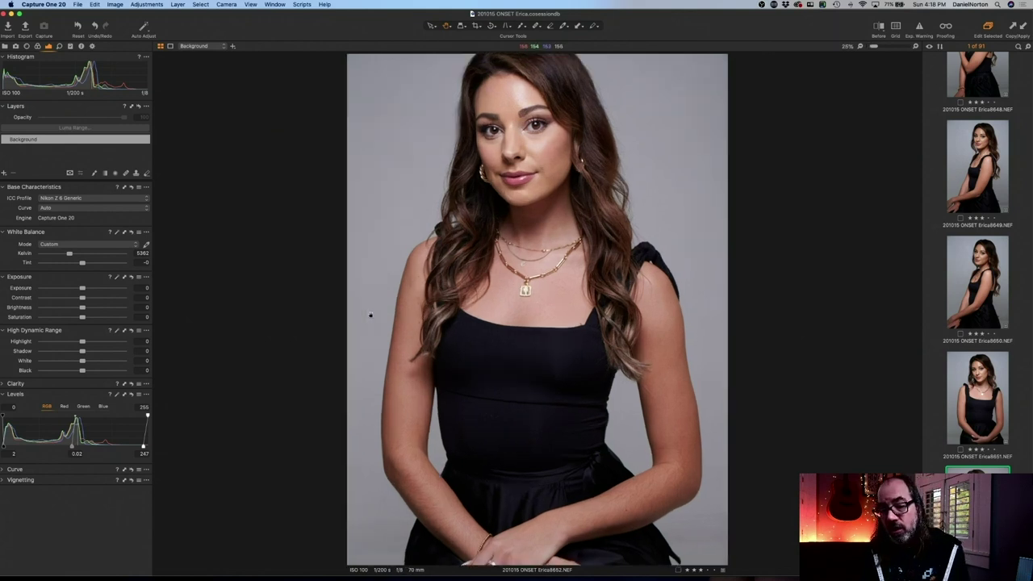
pyautogui.click(968, 408)
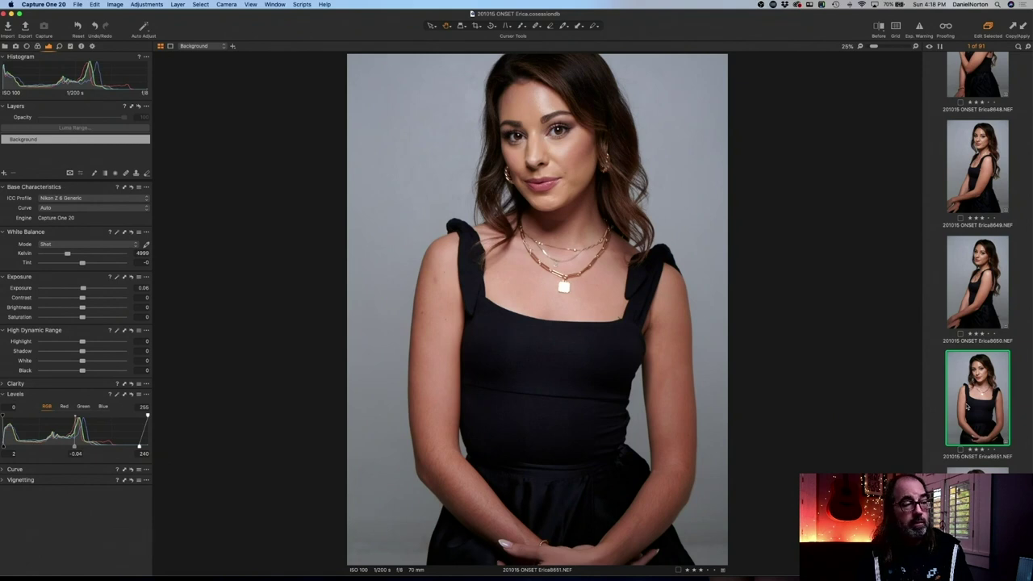
pyautogui.press('Down')
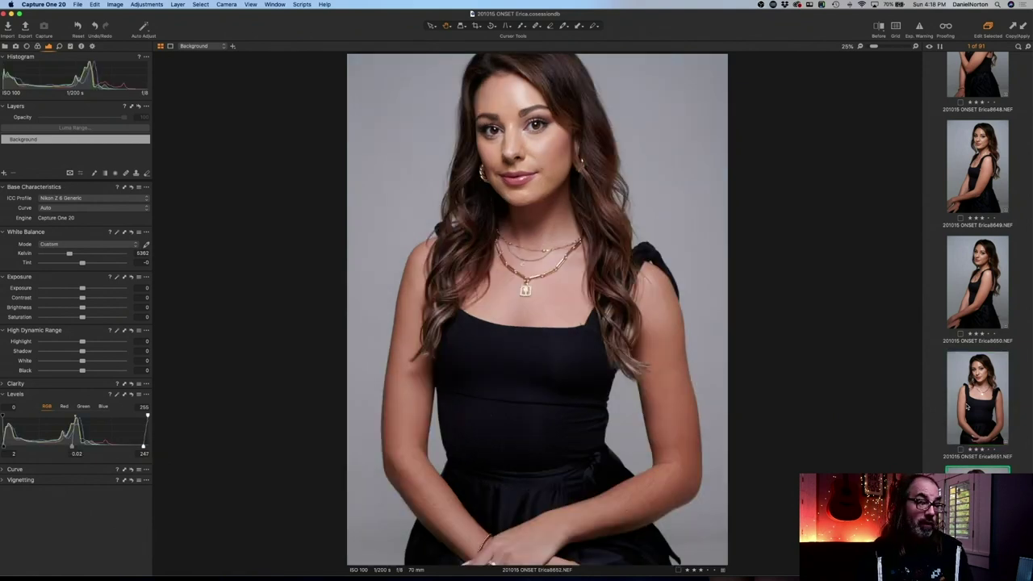
# - Apply the copied white balance and Levels to each of the photos 8653 through 8657
pyautogui.press('Down')
pyautogui.press('super+shift+v')
pyautogui.press('Down')
pyautogui.press('super+shift+v')
pyautogui.press('Down')
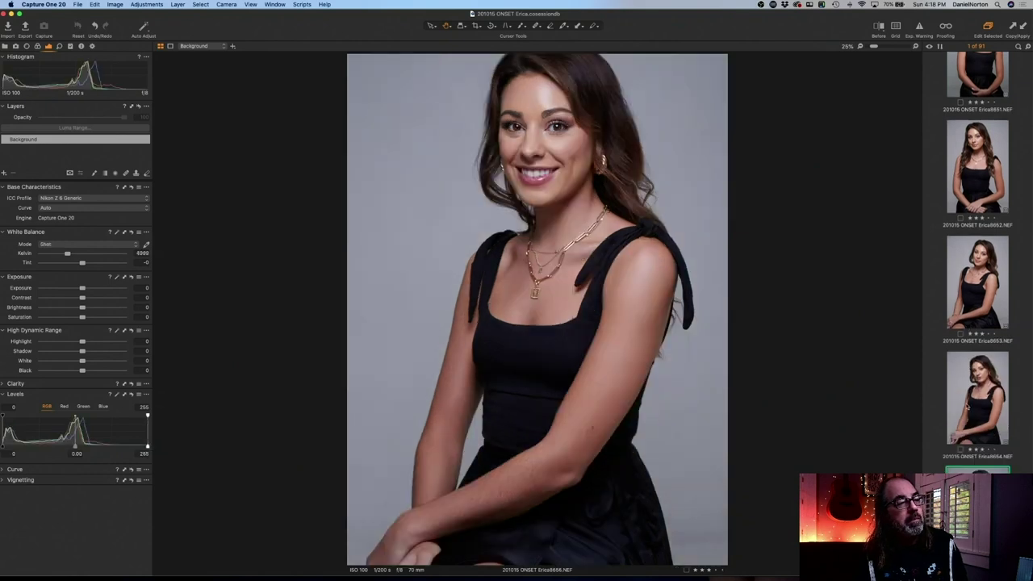
pyautogui.press('super+shift+v')
pyautogui.press('Down')
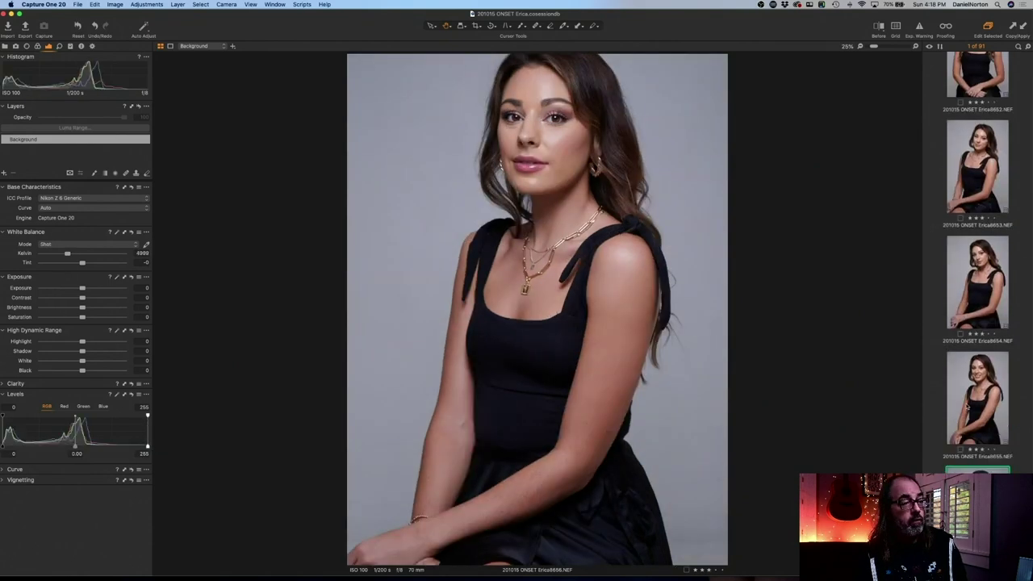
pyautogui.press('super+shift+v')
pyautogui.press('Down')
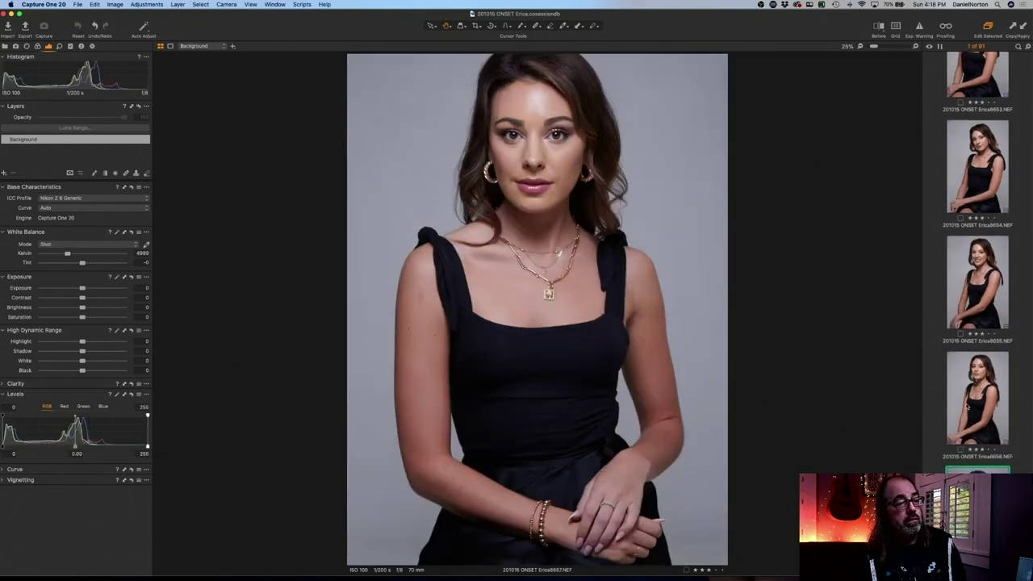
pyautogui.press('super+shift+v')
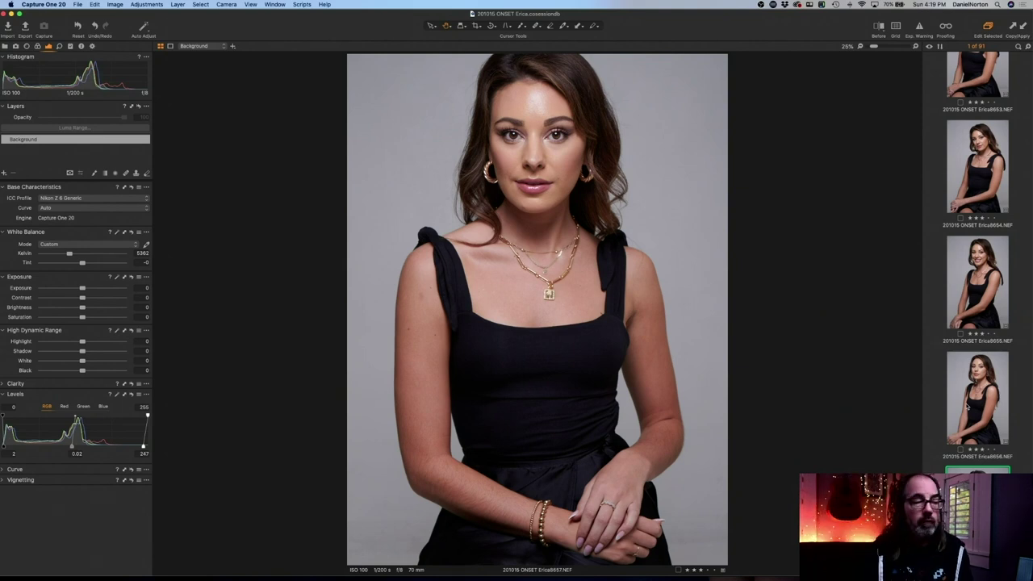
# - Apply the same copied white balance and Levels to each of the photos 8658 through 8663
pyautogui.press('Down')
pyautogui.press('super+shift+a')
pyautogui.press('Down')
pyautogui.press('super+shift+v')
pyautogui.press('Down')
pyautogui.press('super+shift+v')
pyautogui.press('Down')
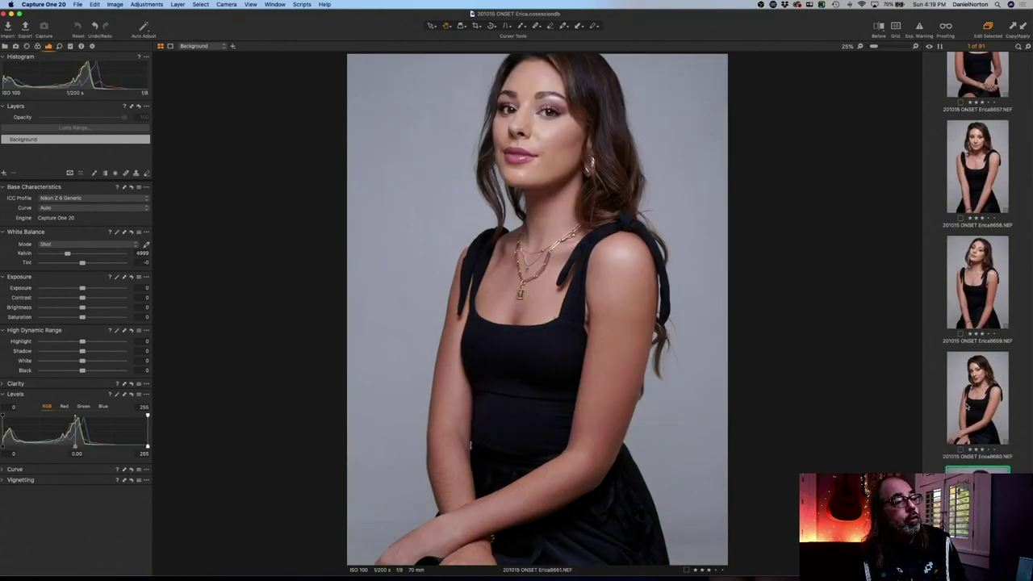
pyautogui.press('super+shift+v')
pyautogui.press('Down')
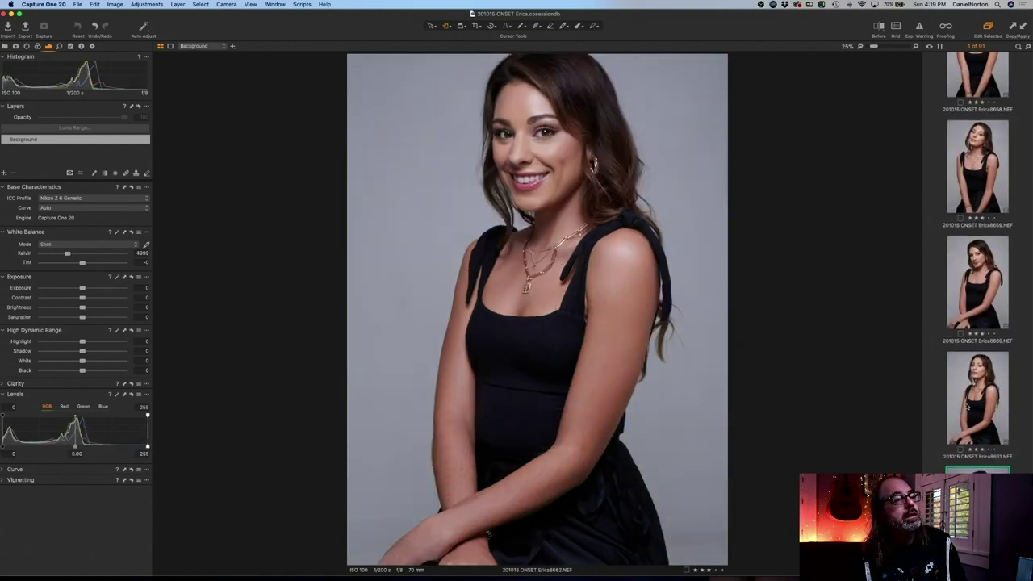
pyautogui.press('super+shift+v')
pyautogui.press('Down')
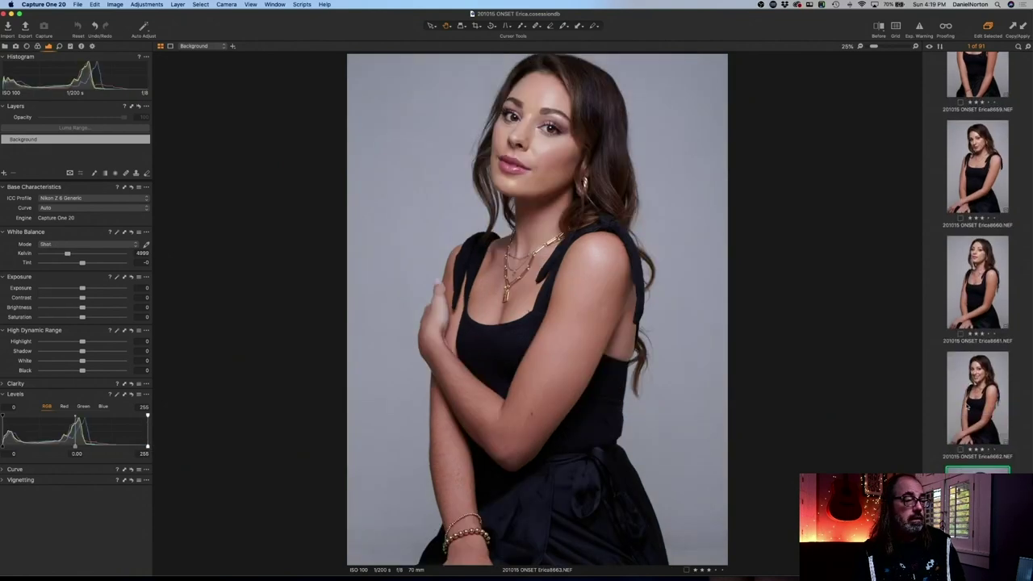
pyautogui.press('super+shift+v')
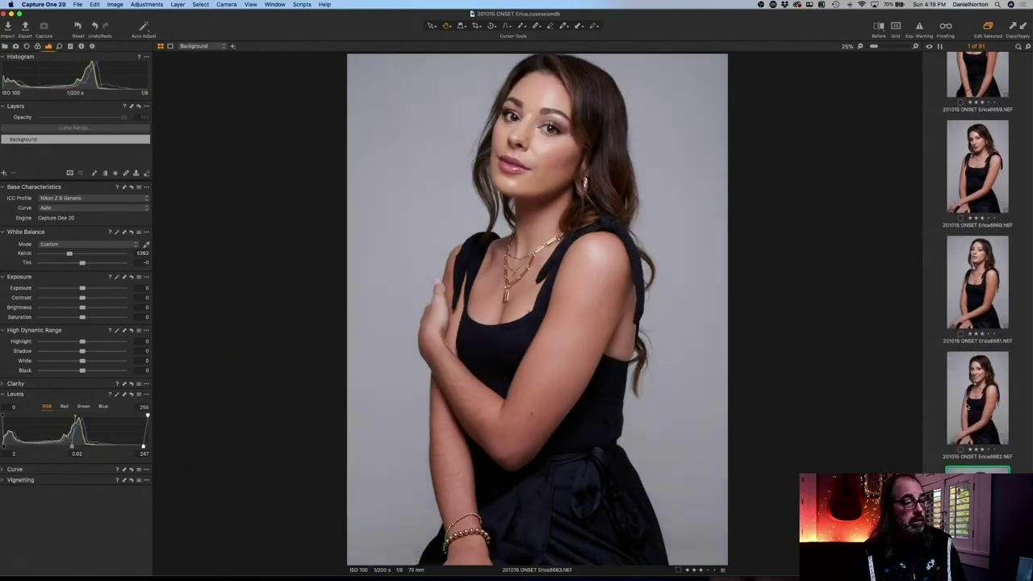
# - Return to photo 8657 and show it side by side with photo 8652
pyautogui.press('Up')
pyautogui.press('Up')
pyautogui.press('Up')
pyautogui.press('Up')
pyautogui.press('Up')
pyautogui.press('Up')
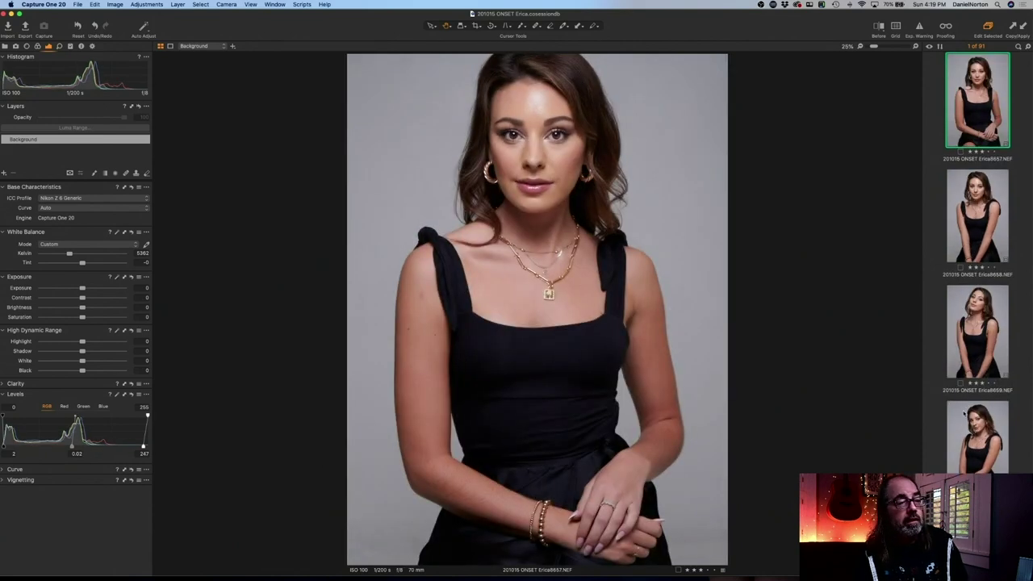
pyautogui.scroll(-8, 985, 388)
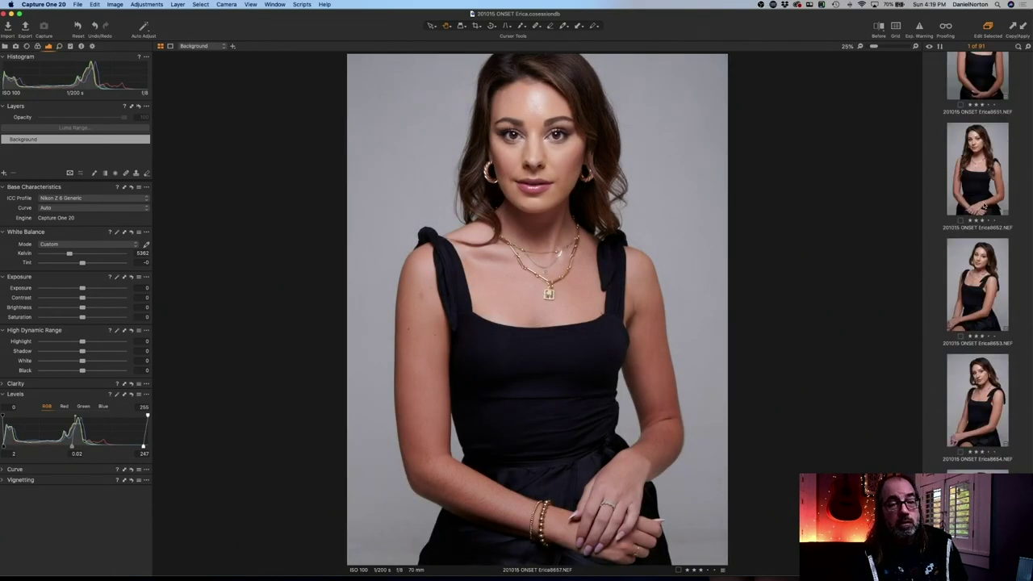
pyautogui.scroll(1, 984, 205)
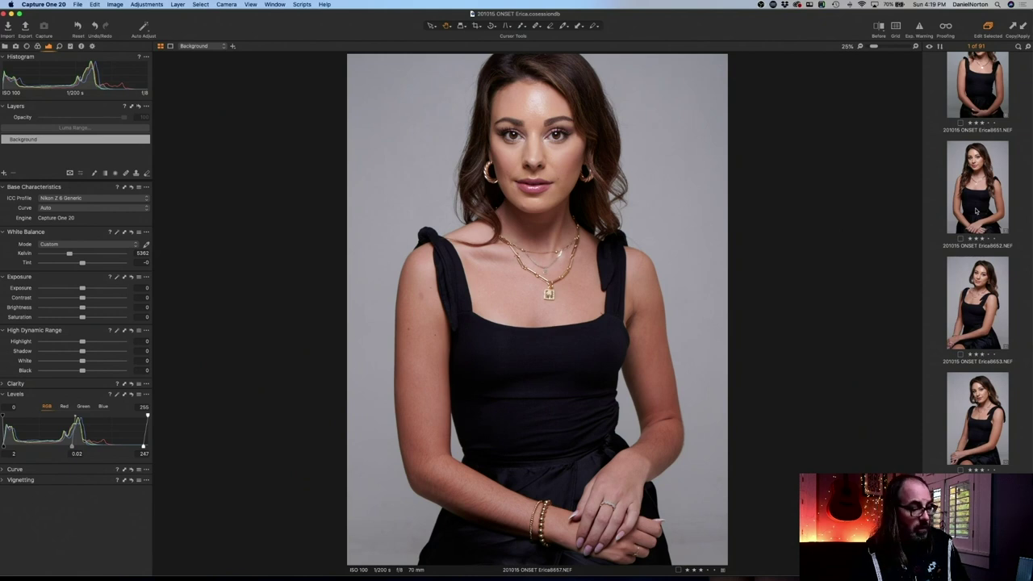
pyautogui.keyDown('super'); pyautogui.click(977, 211); pyautogui.keyUp('super')
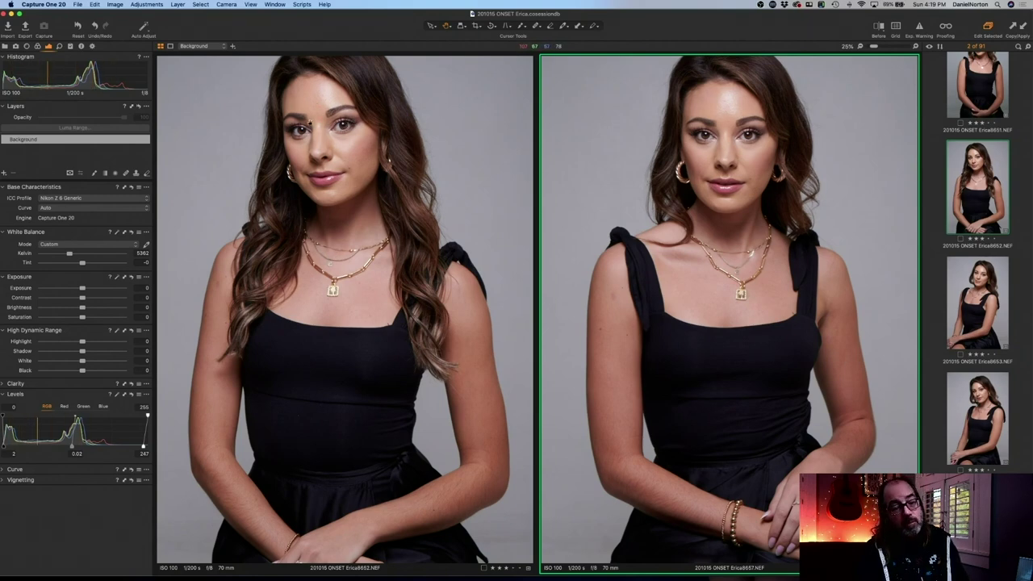
# - Enlarge photos 8652 and 8657 to 100% and frame both faces alike to compare skin tones
pyautogui.doubleClick(330, 106)
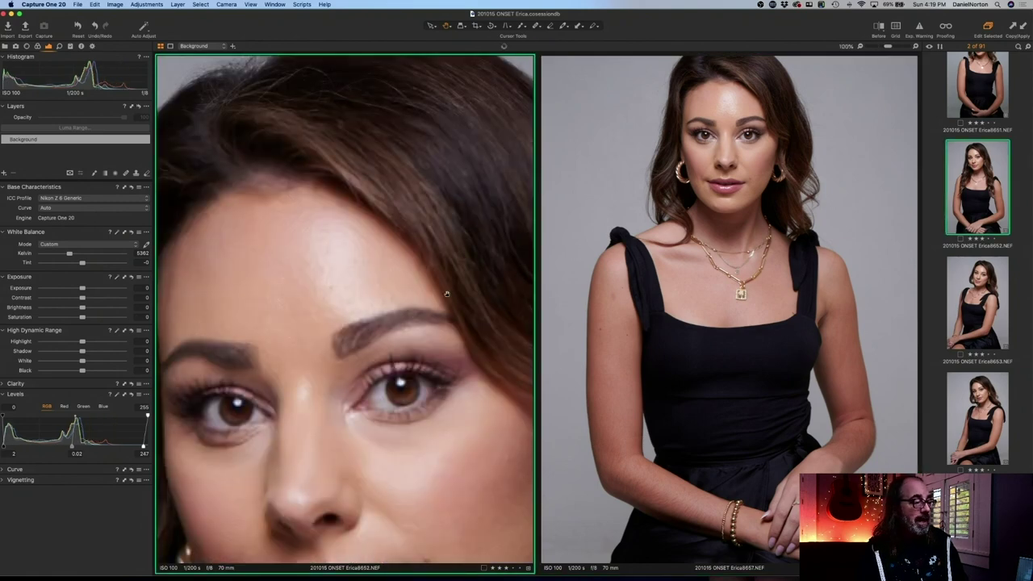
pyautogui.doubleClick(746, 125)
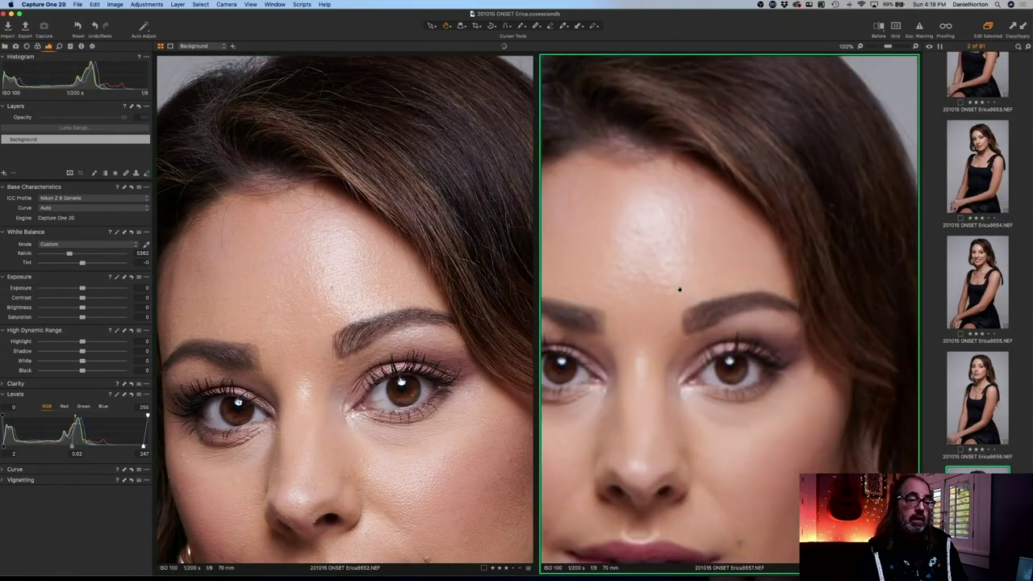
pyautogui.moveTo(679, 289); pyautogui.dragTo(759, 353)
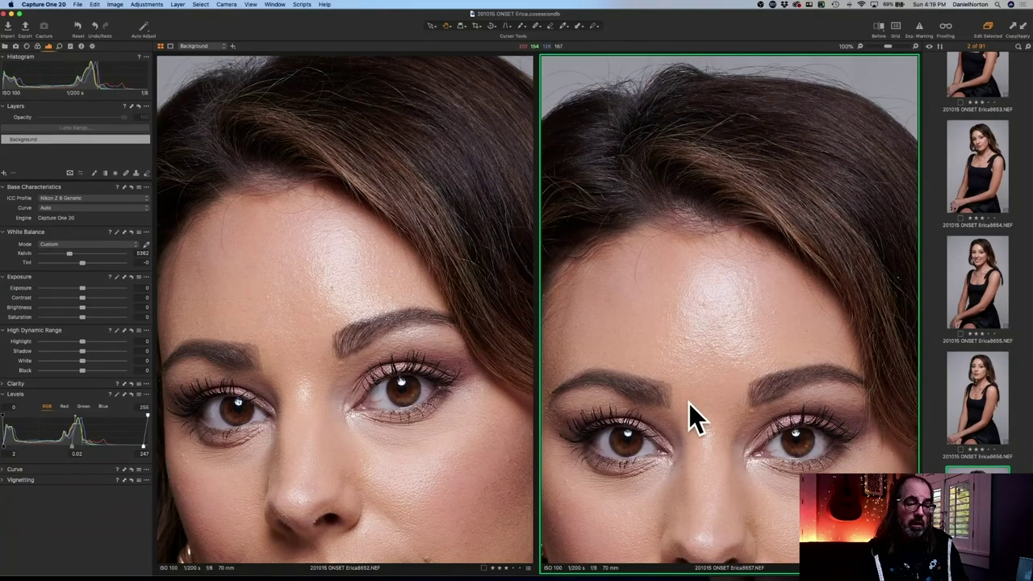
pyautogui.moveTo(691, 404); pyautogui.dragTo(708, 158)
pyautogui.moveTo(304, 383); pyautogui.dragTo(364, 217)
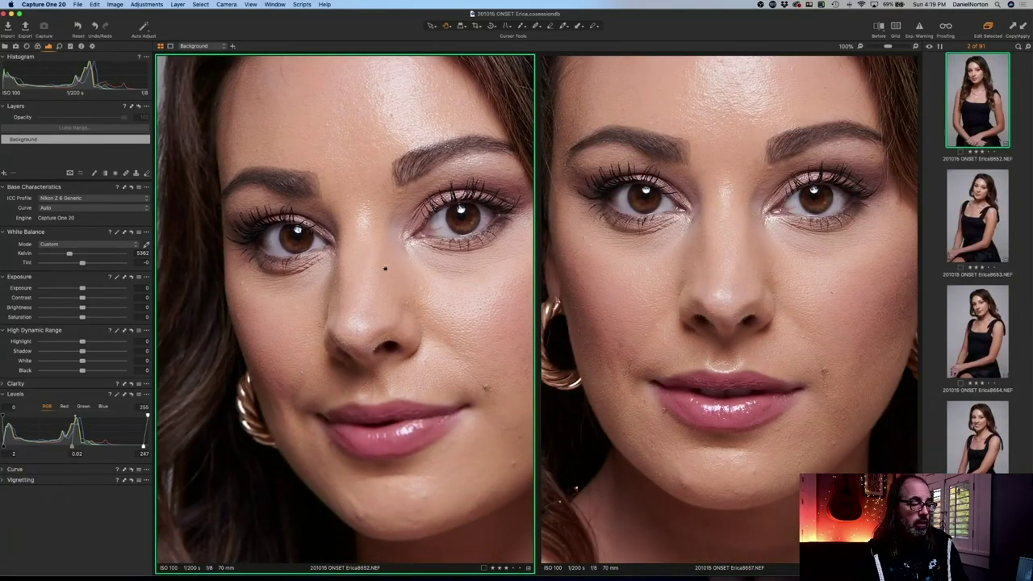
# - Examine the face in photo 8652 at 100% and the skin texture at 400%, then fit both photos to view
pyautogui.scroll(-2, 385, 268)
pyautogui.hscroll(3, 369, 358)
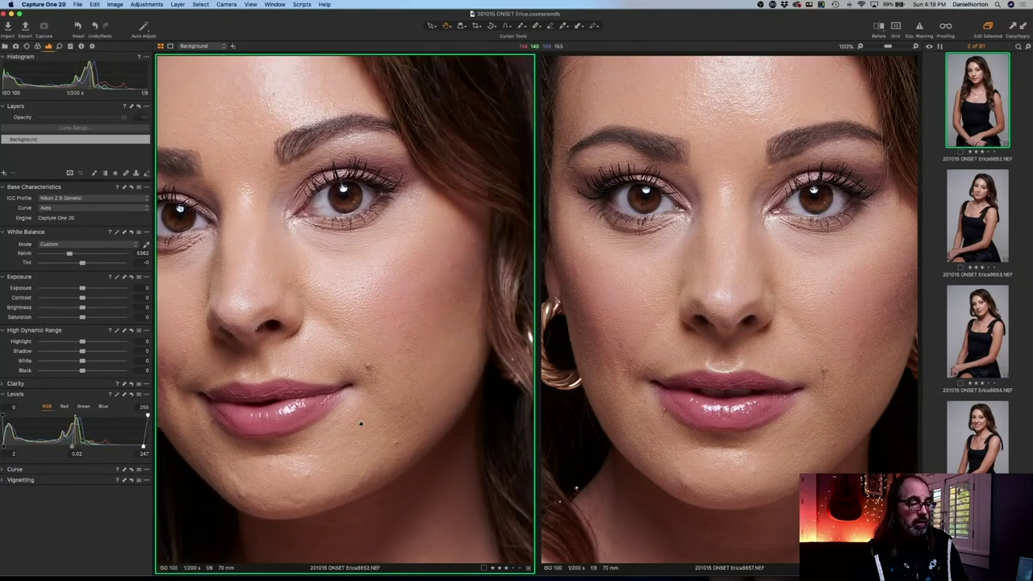
pyautogui.scroll(-4, 406, 304)
pyautogui.hscroll(-3, 406, 305)
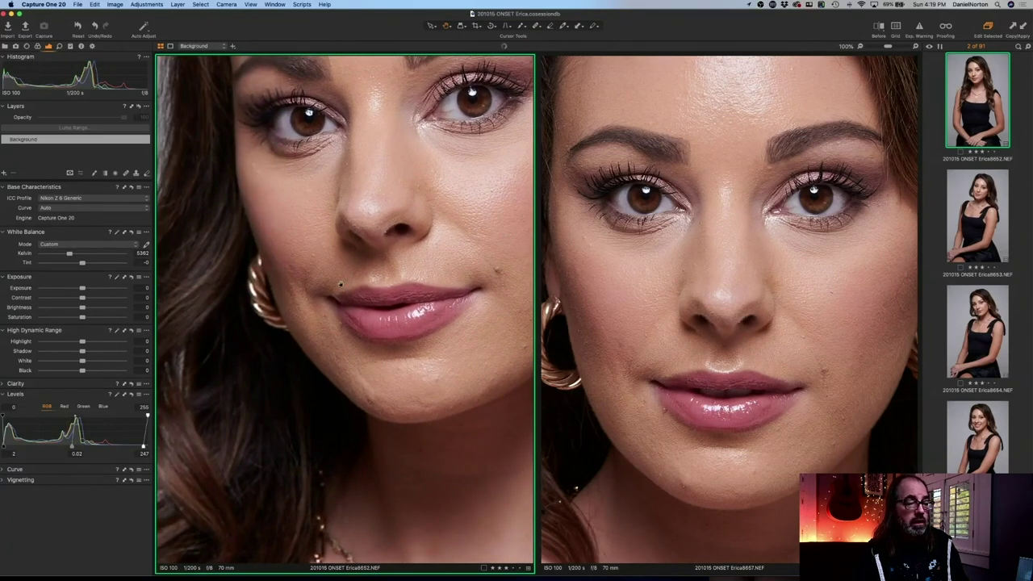
pyautogui.scroll(2, 447, 396)
pyautogui.hscroll(1, 447, 397)
pyautogui.scroll(2, 447, 397)
pyautogui.press('super+plus')
pyautogui.press('super+plus')
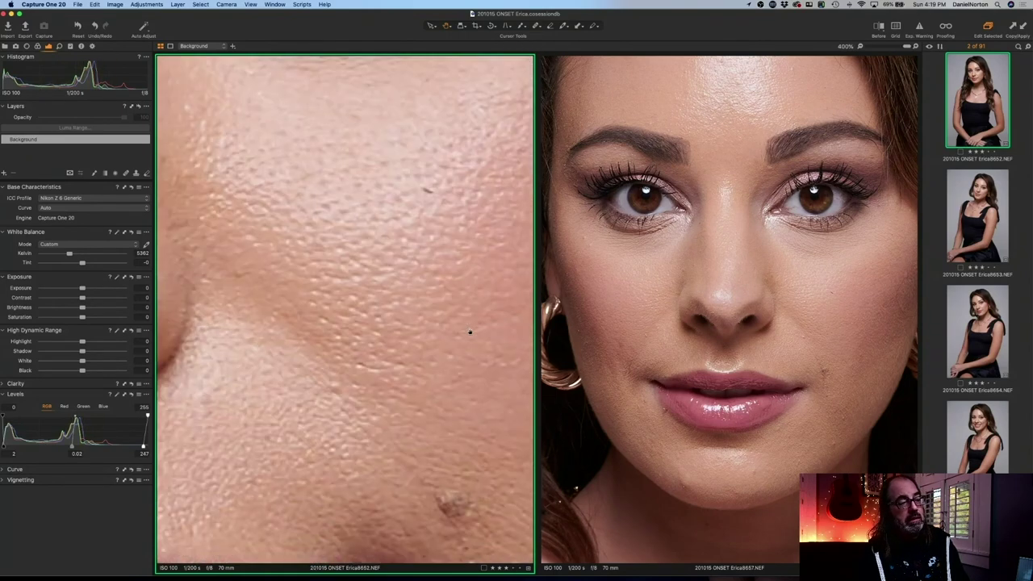
pyautogui.press('super+0')
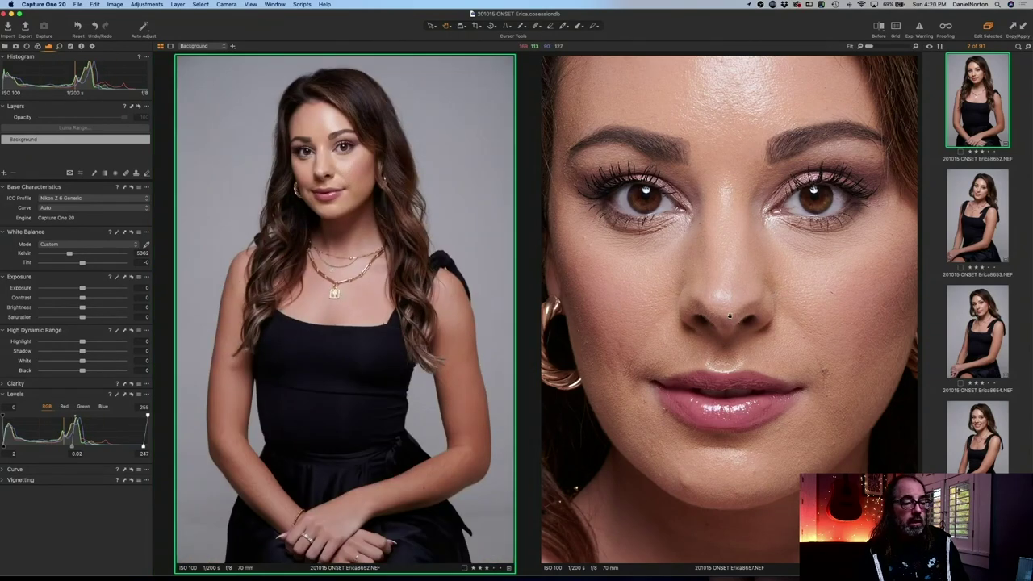
pyautogui.press('super+0')
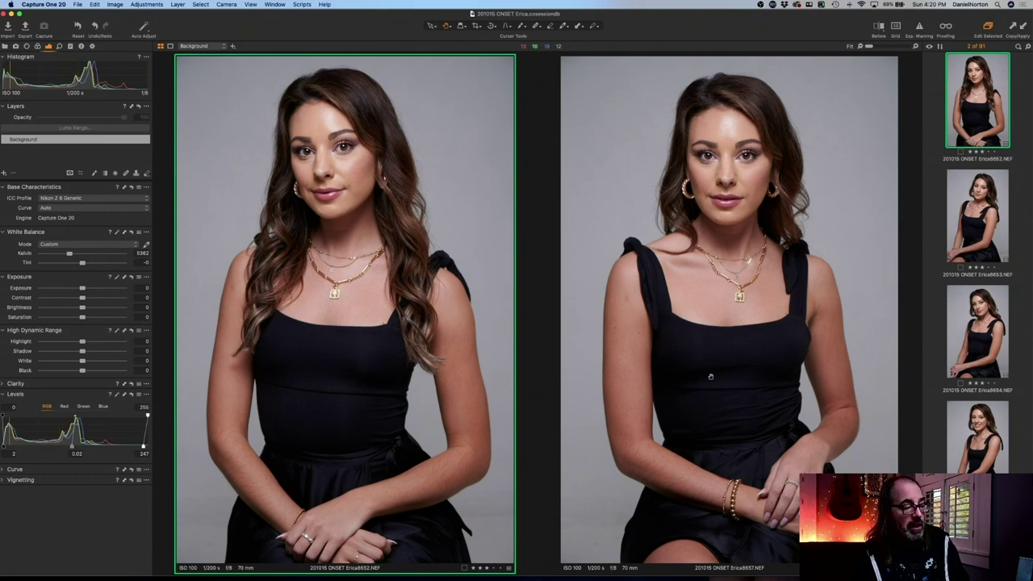
# - Compare the chin and neck areas of photos 8657 and 8652 at 100%, then fit both photos to view again
pyautogui.click(765, 202)
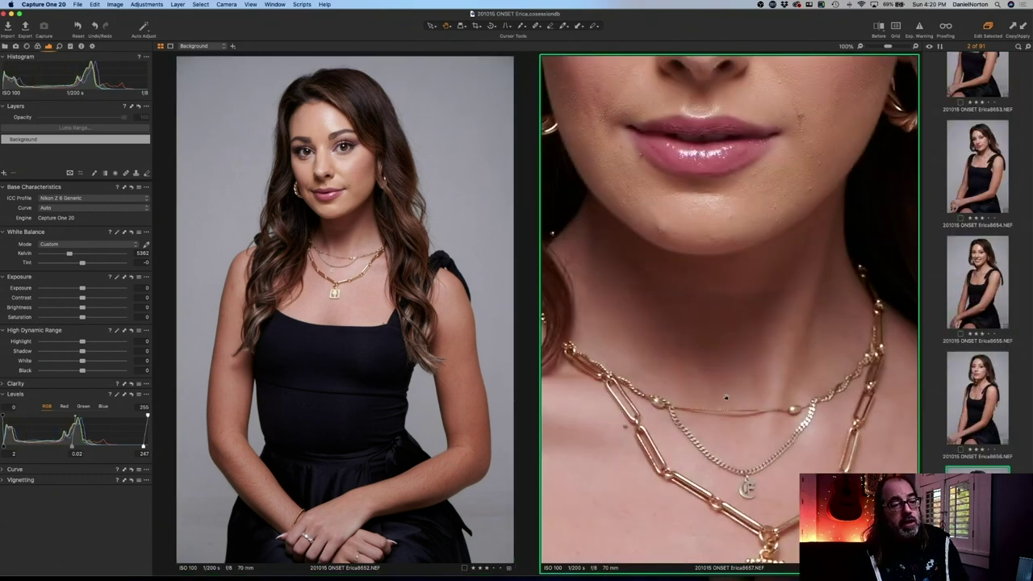
pyautogui.click(328, 218)
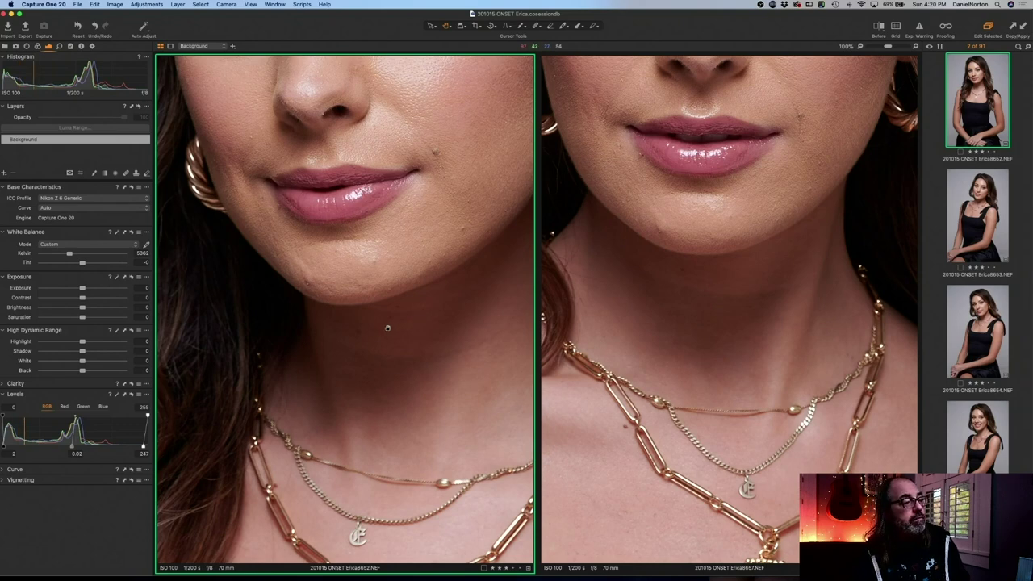
pyautogui.doubleClick(728, 344)
pyautogui.doubleClick(440, 244)
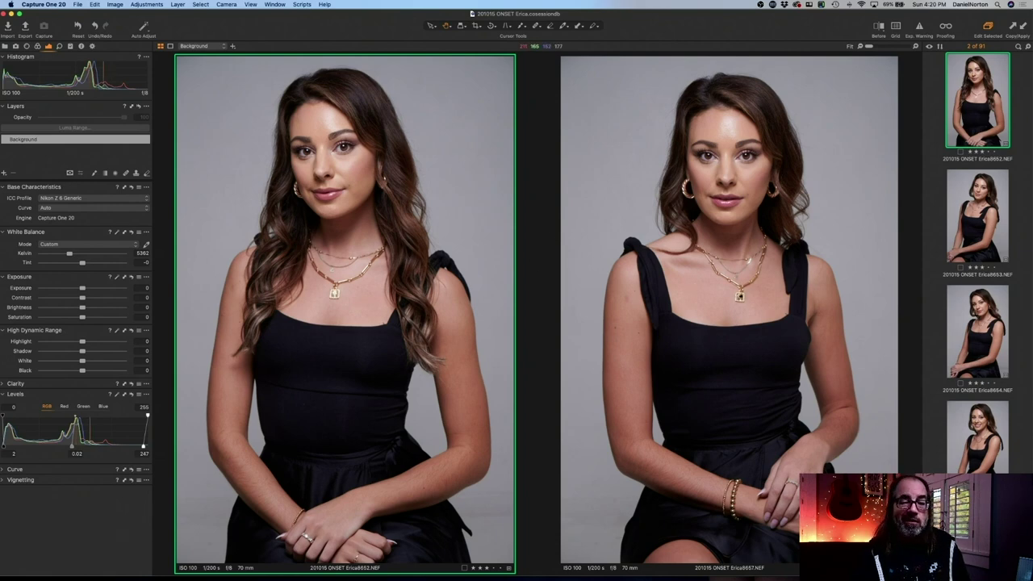
pyautogui.scroll(-10, 980, 406)
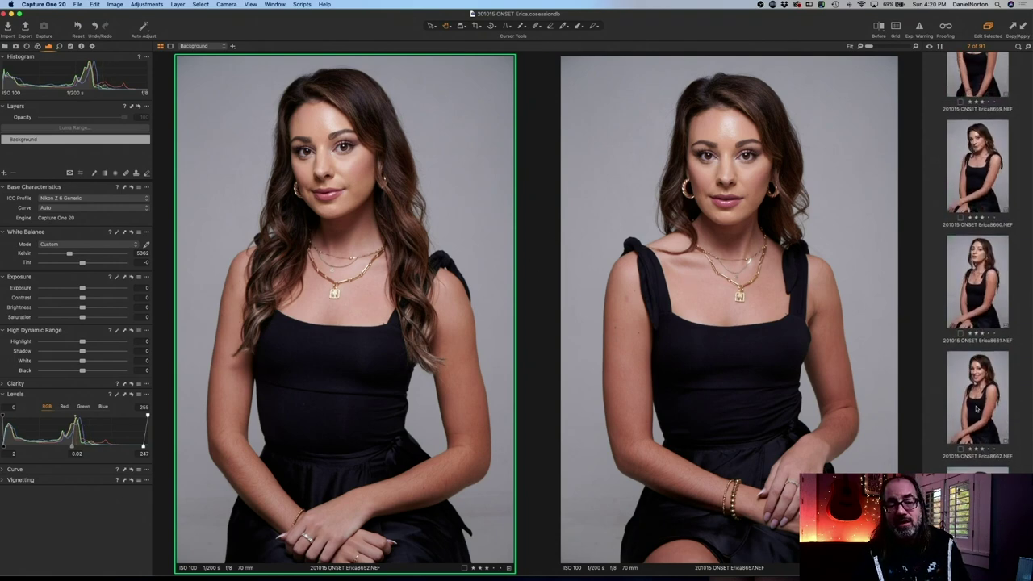
# - View photo 8662 of the black-dress series, followed by photo 8627 of the pink-dress series
pyautogui.click(976, 407)
pyautogui.scroll(15, 977, 408)
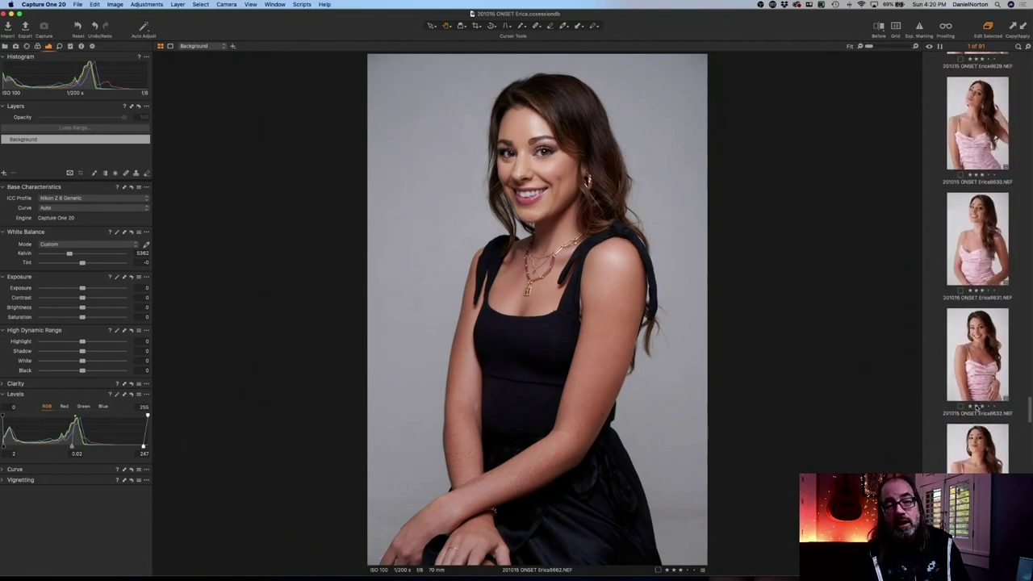
pyautogui.click(973, 344)
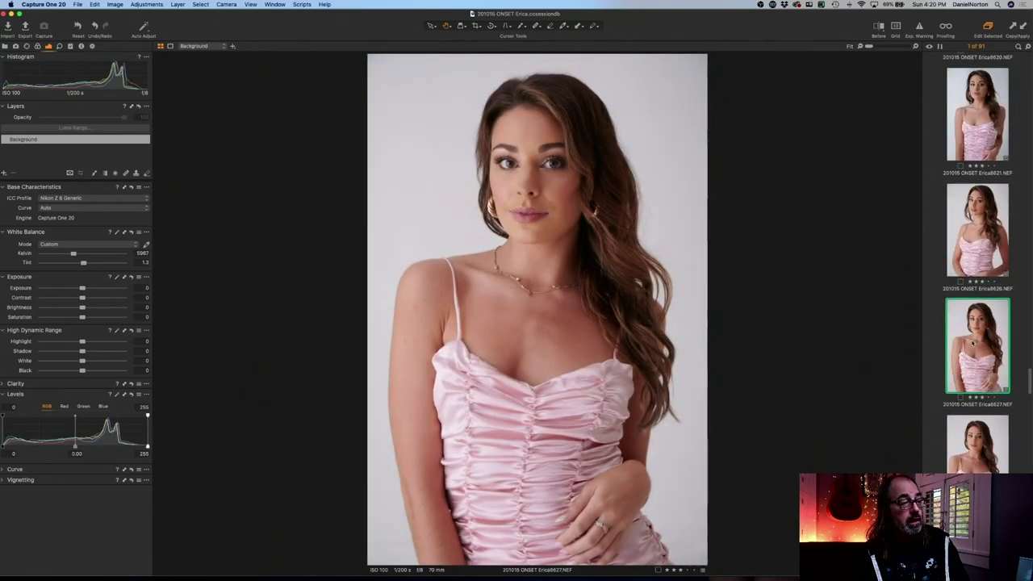
# - Show the purple-outfit photos 8561, 8572 and 8581 side by side to compare their lighting
pyautogui.scroll(6, 974, 344)
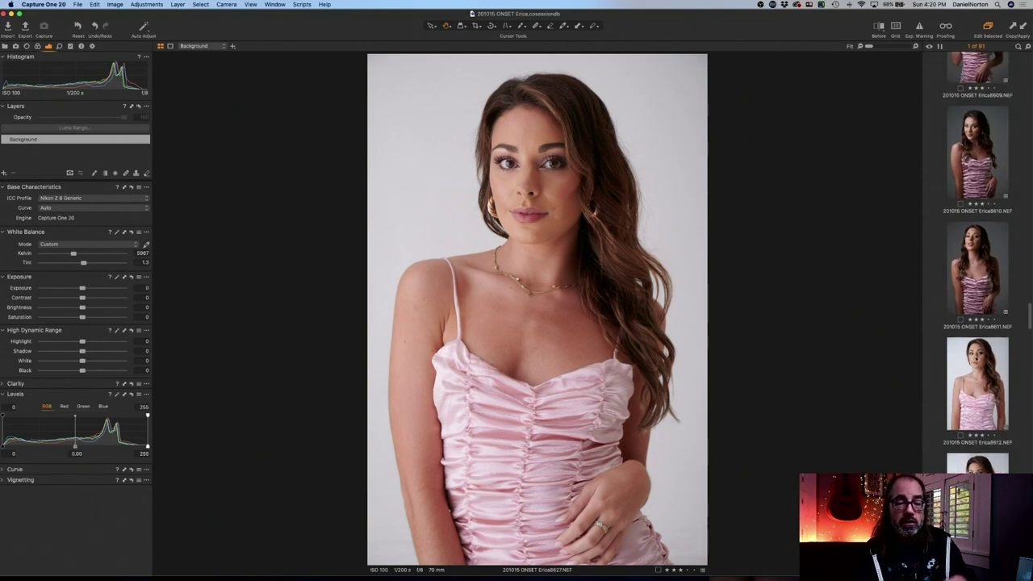
pyautogui.scroll(2, 975, 363)
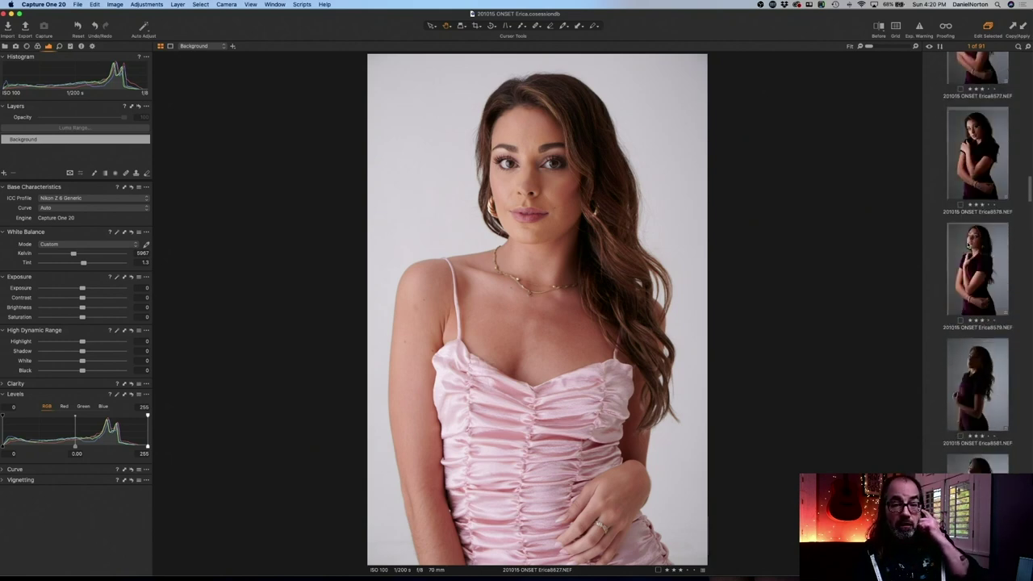
pyautogui.scroll(5, 967, 246)
pyautogui.scroll(3, 967, 247)
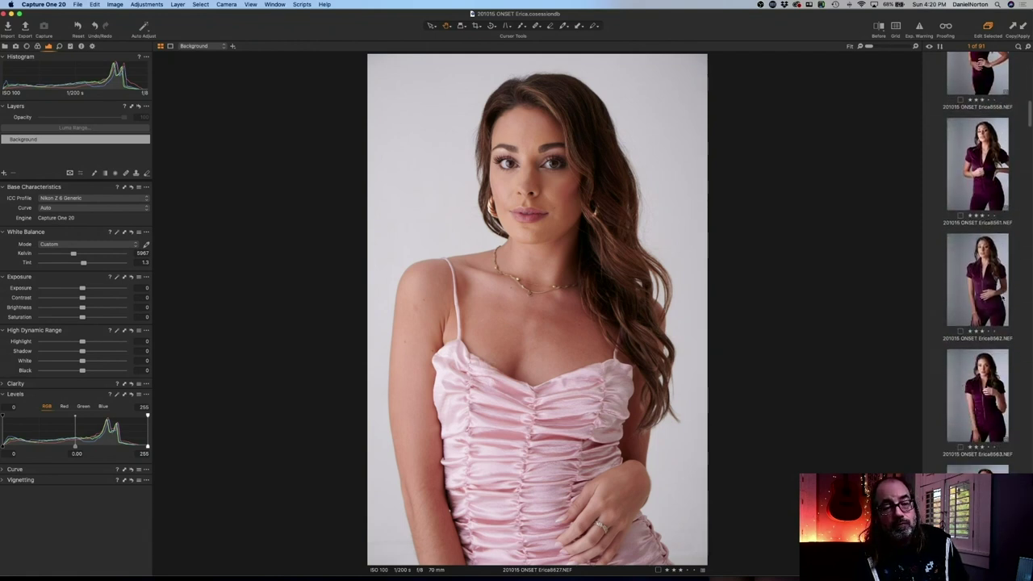
pyautogui.click(985, 191)
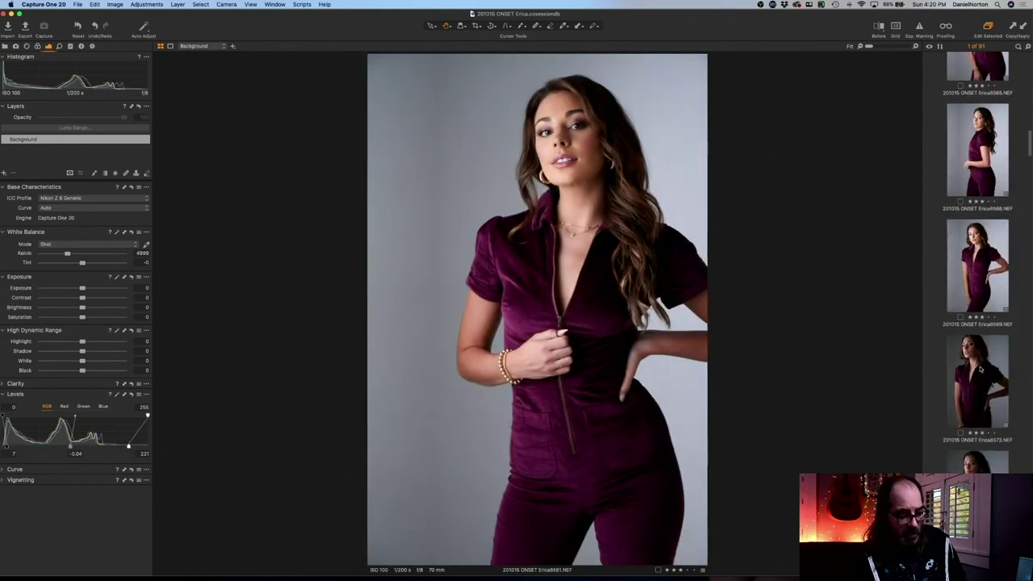
pyautogui.keyDown('super'); pyautogui.click(980, 369); pyautogui.keyUp('super')
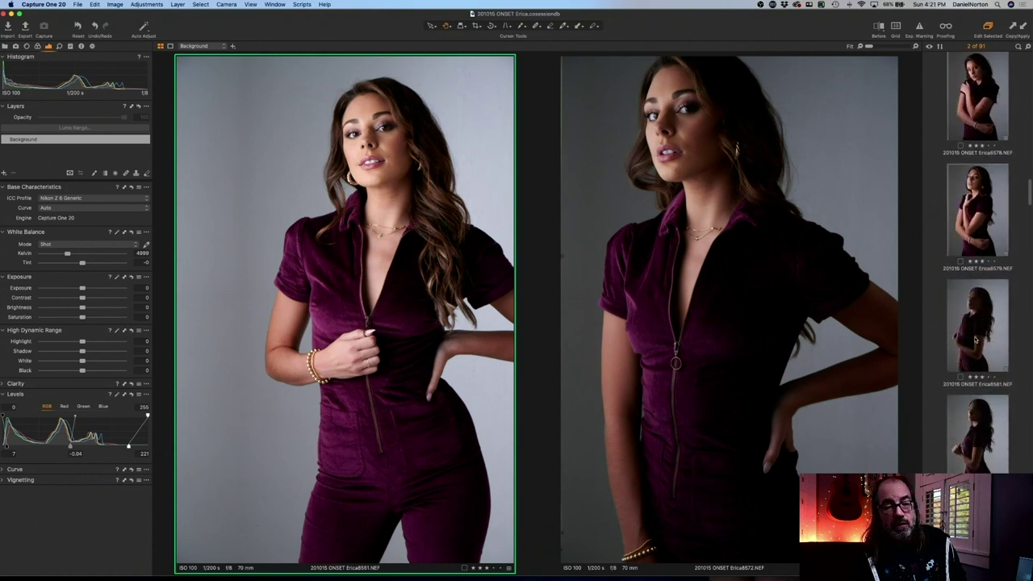
pyautogui.keyDown('super'); pyautogui.click(975, 341); pyautogui.keyUp('super')
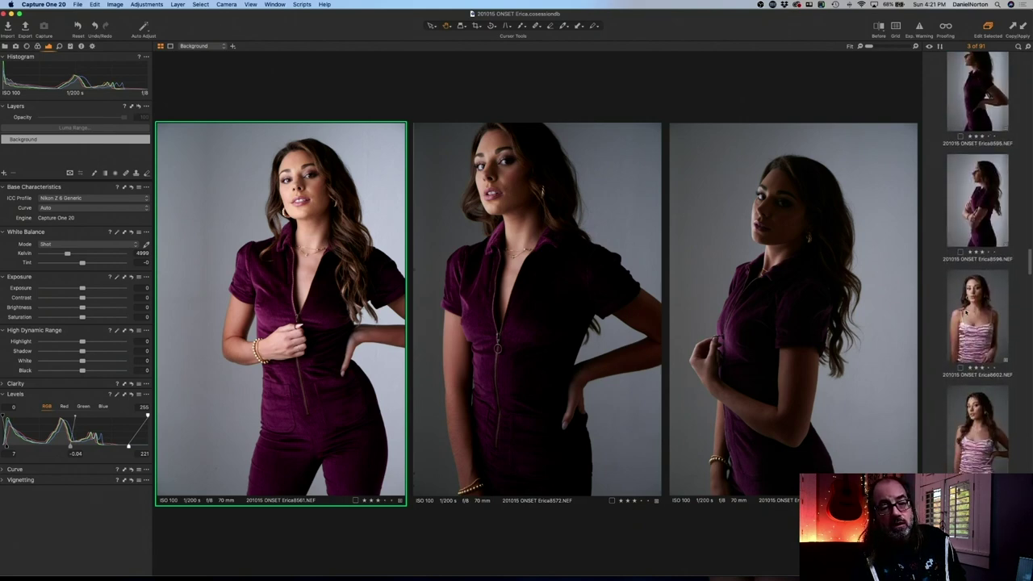
# - Add pink-dress photos 8602, 8612 and 8634 and black-dress photos 8635 and 8637 to the side-by-side comparison
pyautogui.keyDown('super'); pyautogui.click(975, 323); pyautogui.keyUp('super')
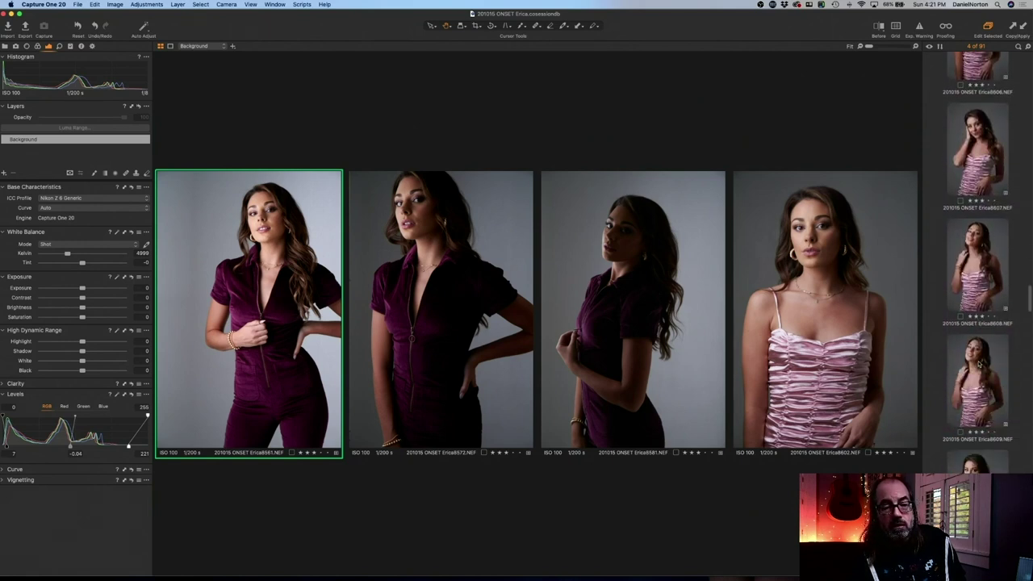
pyautogui.keyDown('super'); pyautogui.click(977, 379); pyautogui.keyUp('super')
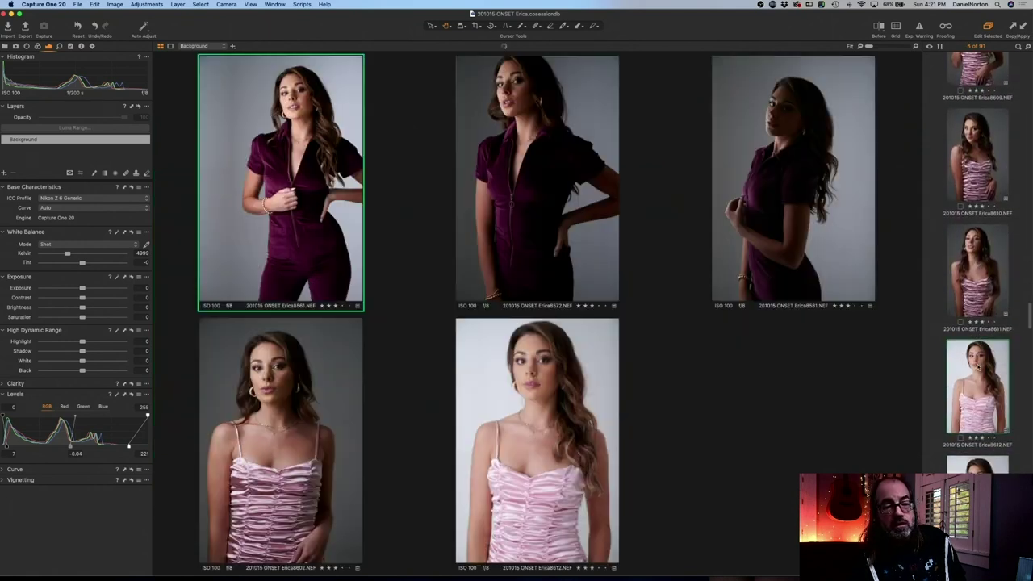
pyautogui.scroll(-10, 977, 363)
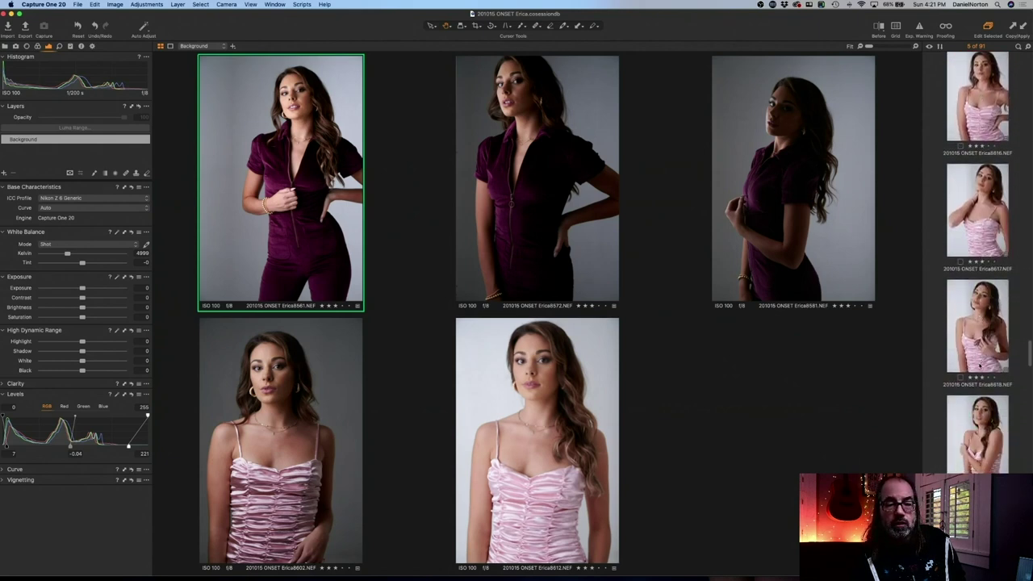
pyautogui.scroll(-5, 979, 364)
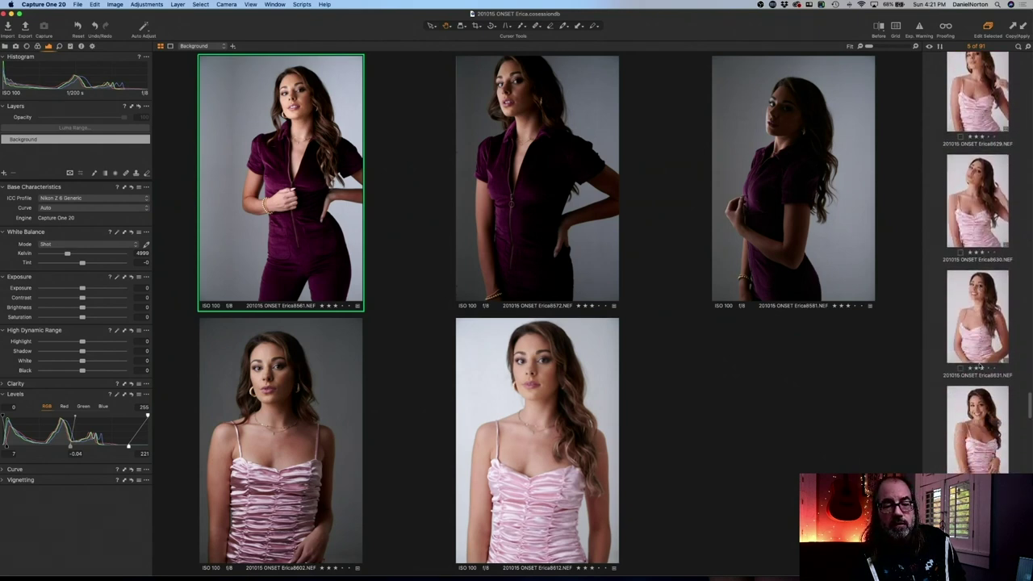
pyautogui.keyDown('super'); pyautogui.click(961, 301); pyautogui.keyUp('super')
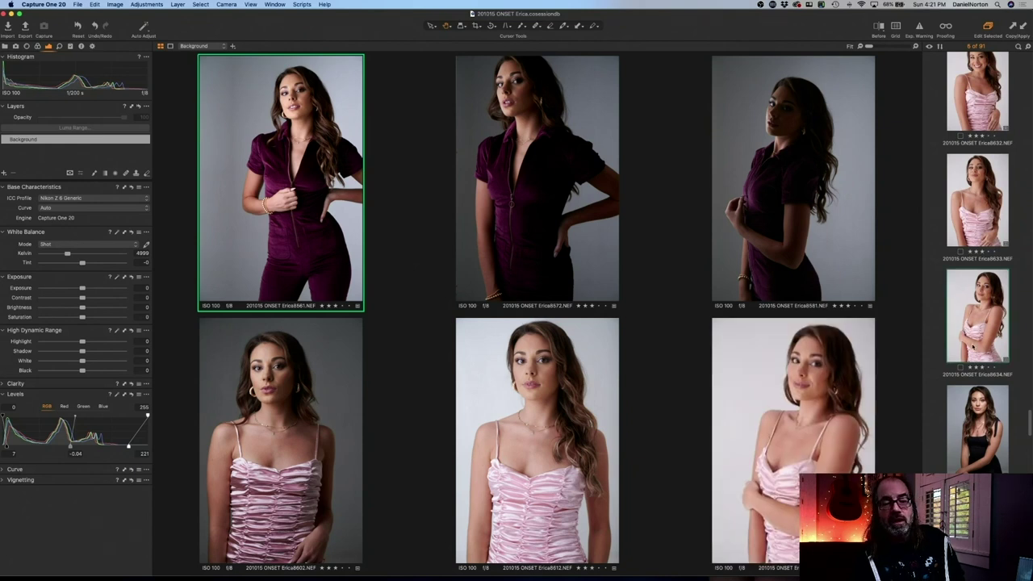
pyautogui.scroll(-5, 974, 346)
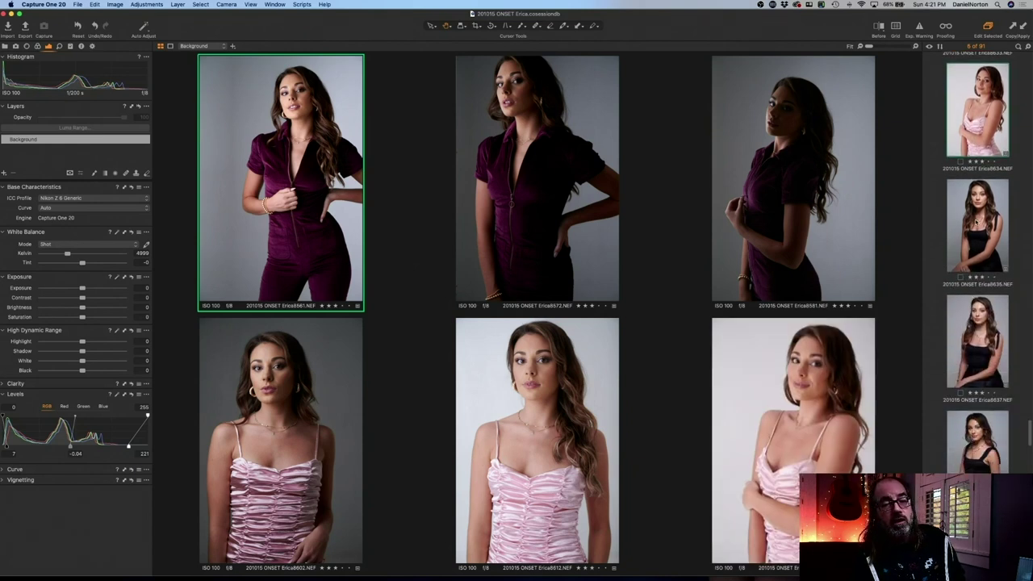
pyautogui.keyDown('super'); pyautogui.click(980, 234); pyautogui.keyUp('super')
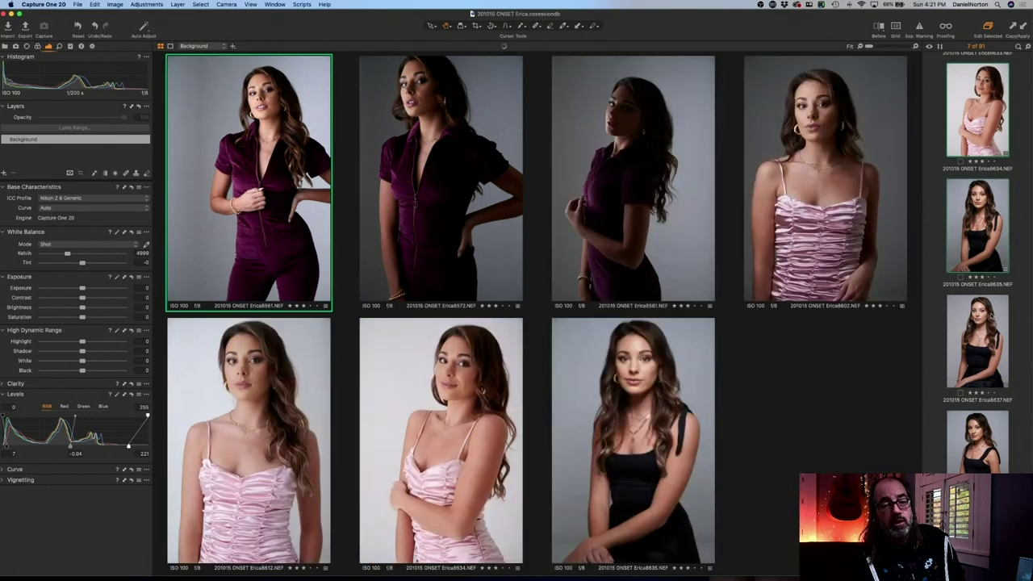
pyautogui.keyDown('super'); pyautogui.click(979, 339); pyautogui.keyUp('super')
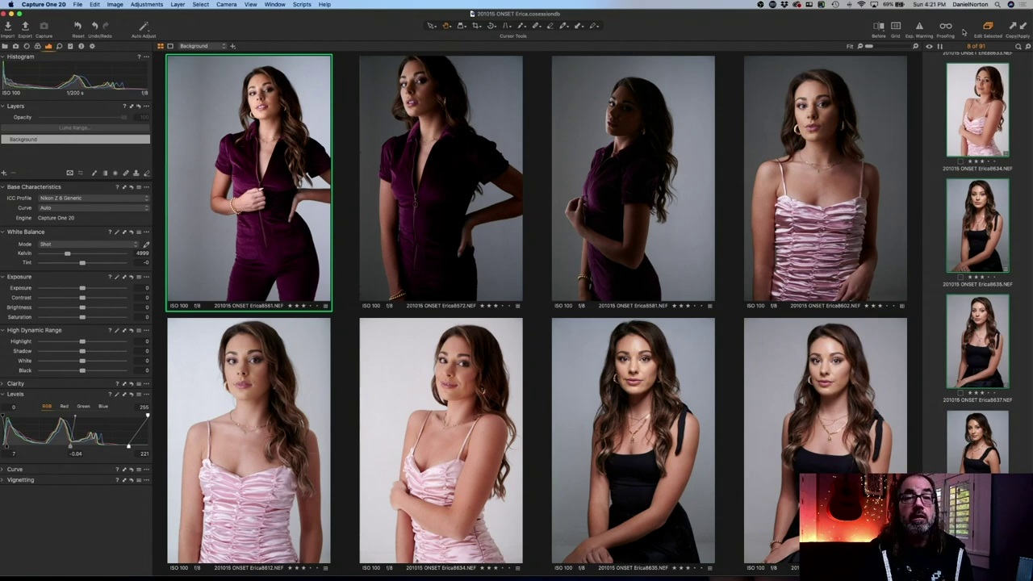
# - Clear the multi-photo comparison and view photos 8616 and 8595 individually
pyautogui.click(978, 136)
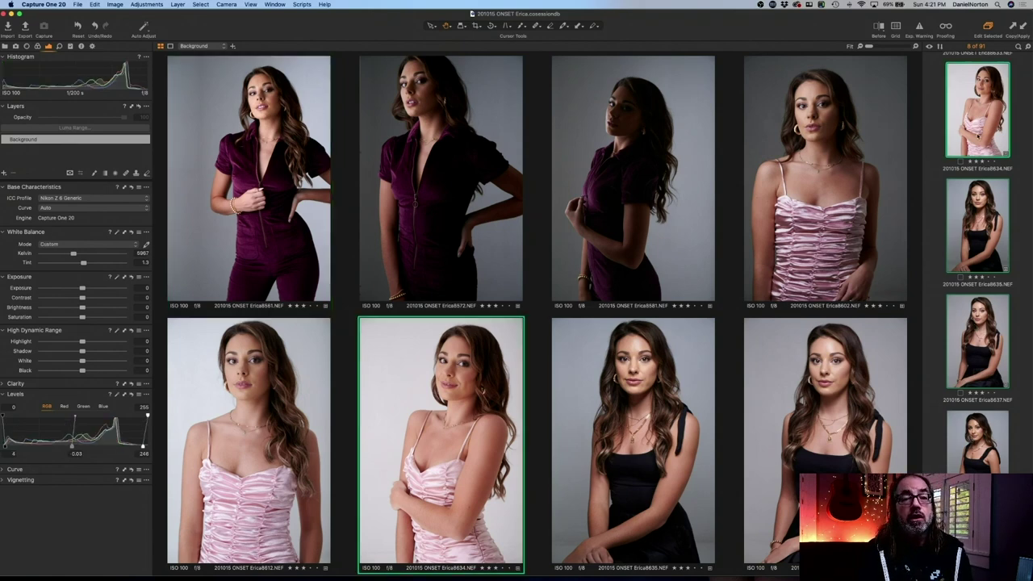
pyautogui.click(946, 182)
pyautogui.scroll(5, 952, 179)
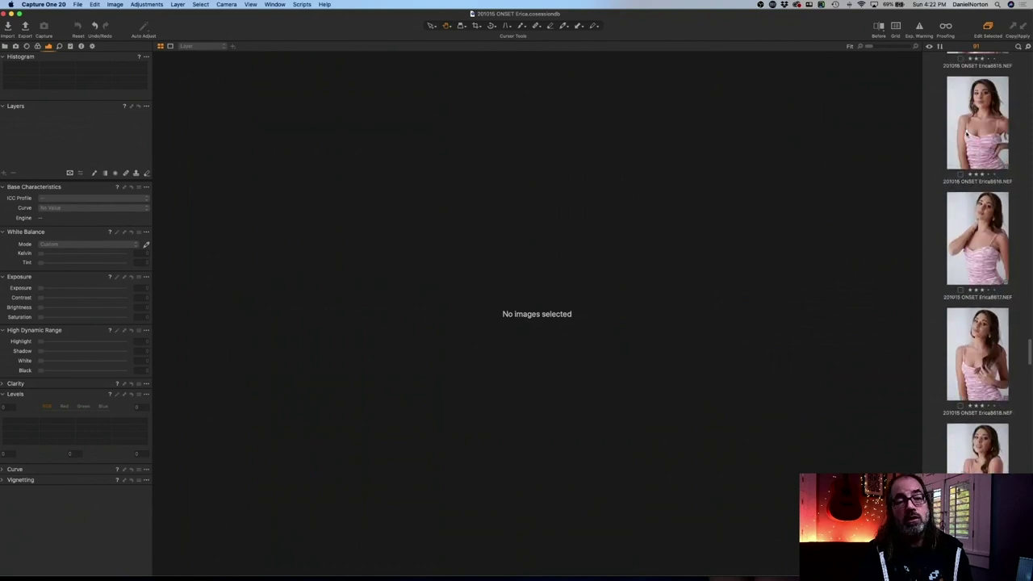
pyautogui.click(980, 172)
pyautogui.scroll(10, 979, 172)
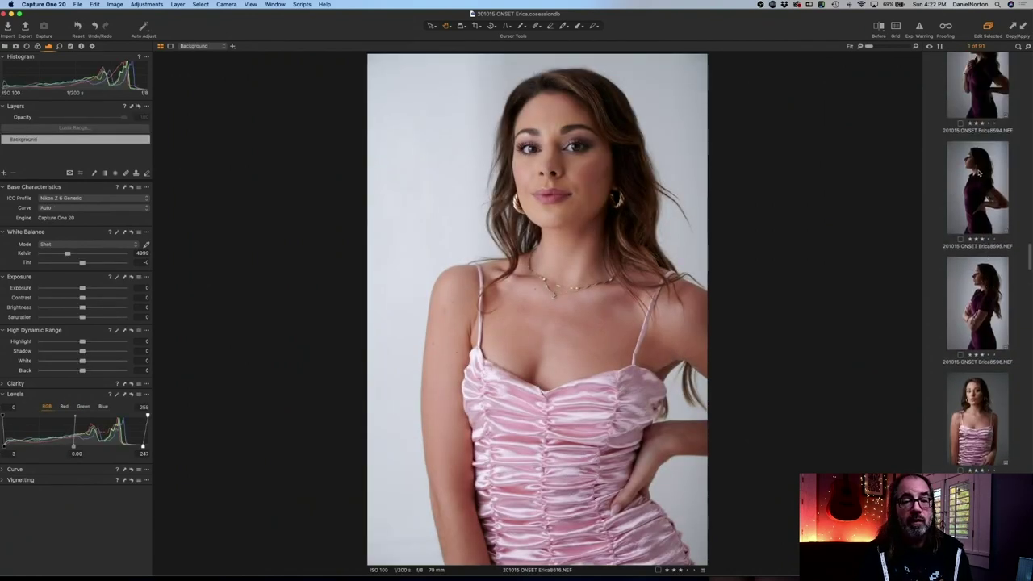
pyautogui.click(979, 172)
pyautogui.scroll(10, 978, 186)
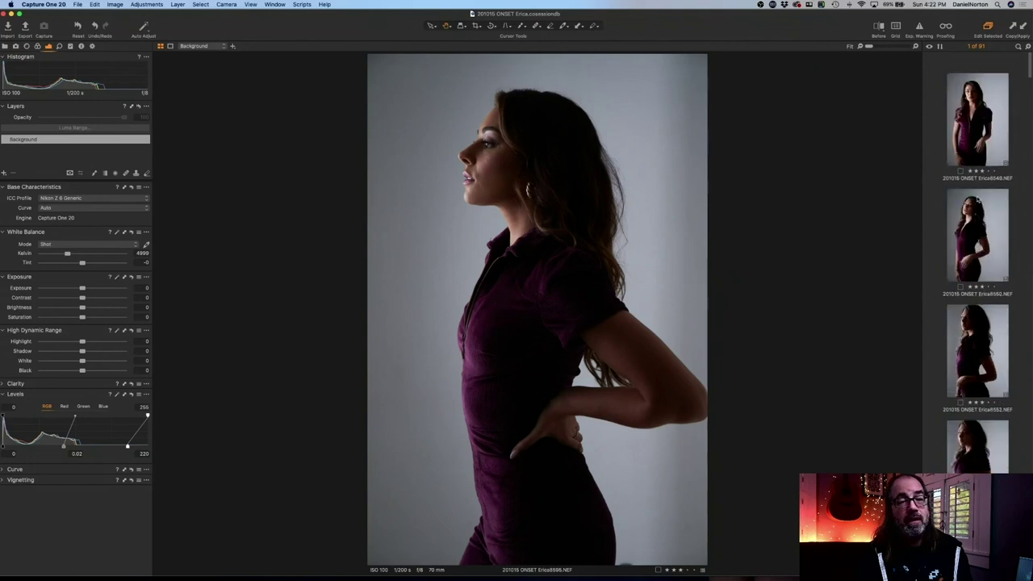
# - Starting from the first photo, 8549, select all photos in the session and rate them four stars
pyautogui.click(968, 114)
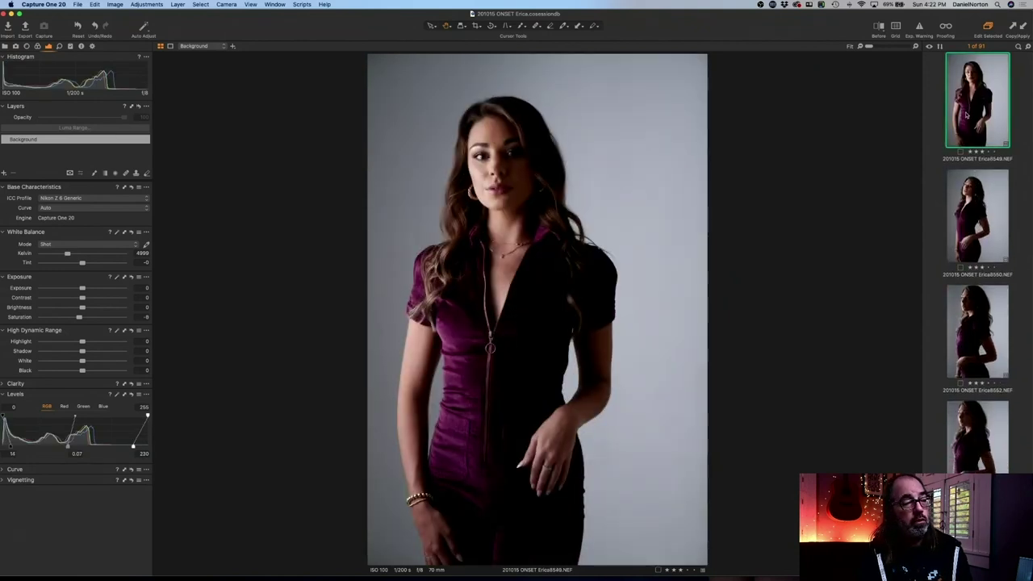
pyautogui.press('super+a')
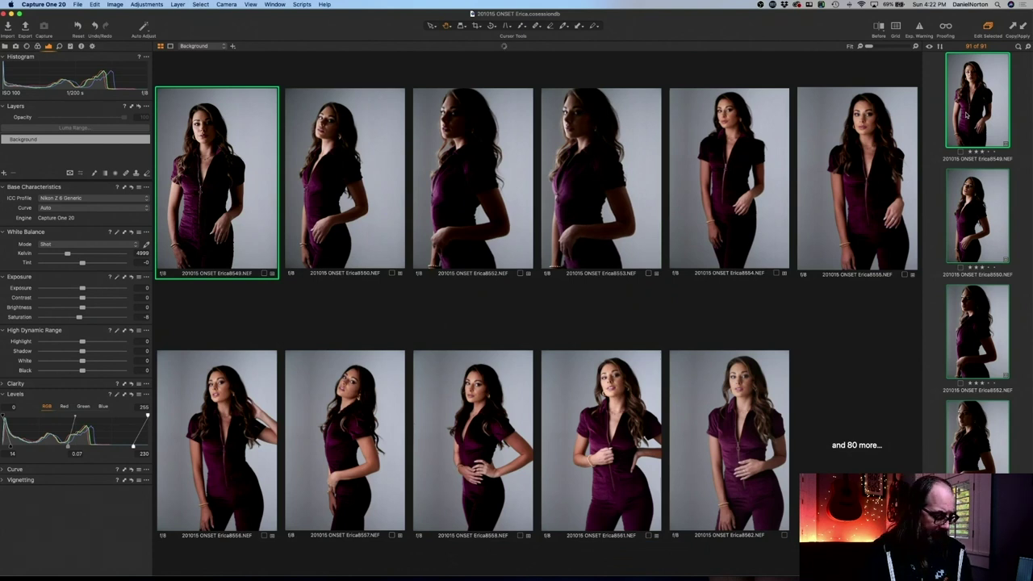
pyautogui.press('4')
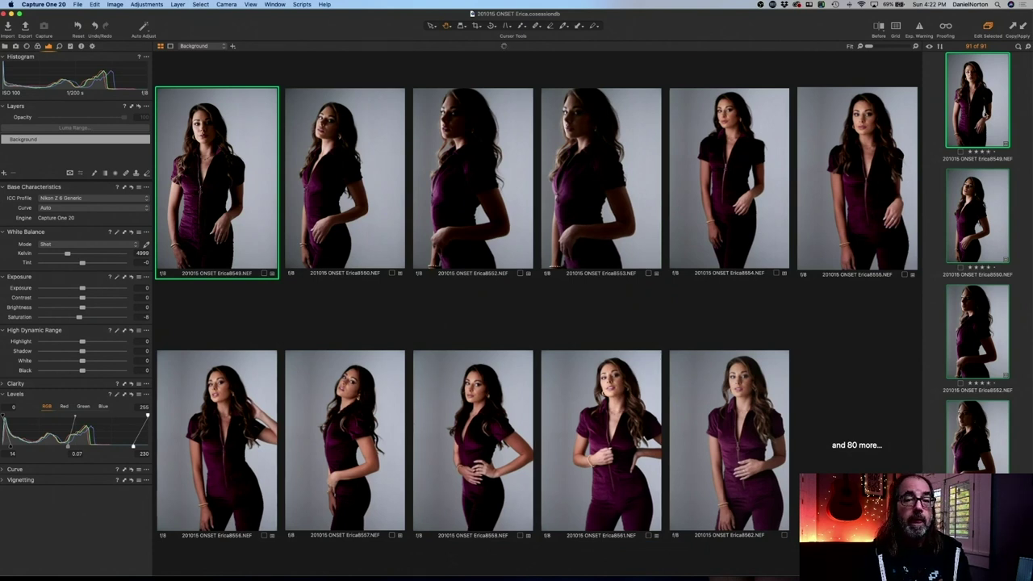
pyautogui.click(1016, 47)
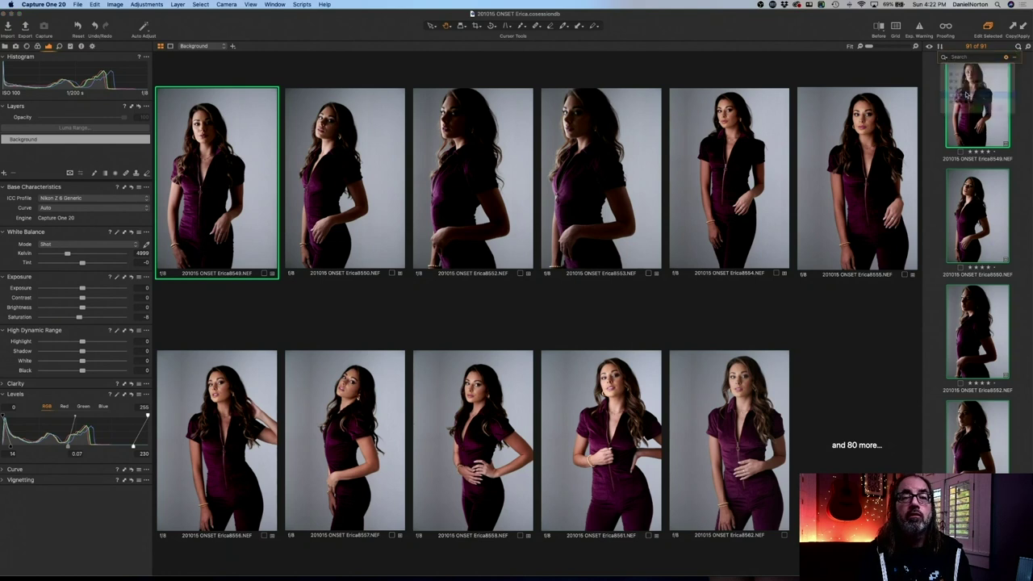
pyautogui.press('Escape')
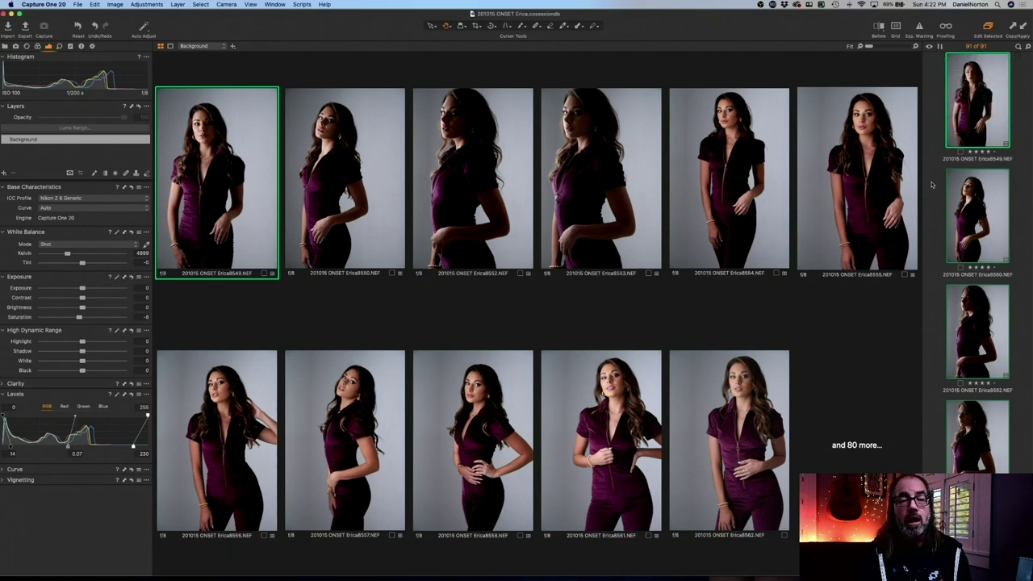
# - Review the first photos from 8549 to 8552 one at a time and delete photo 8550
pyautogui.click(965, 145)
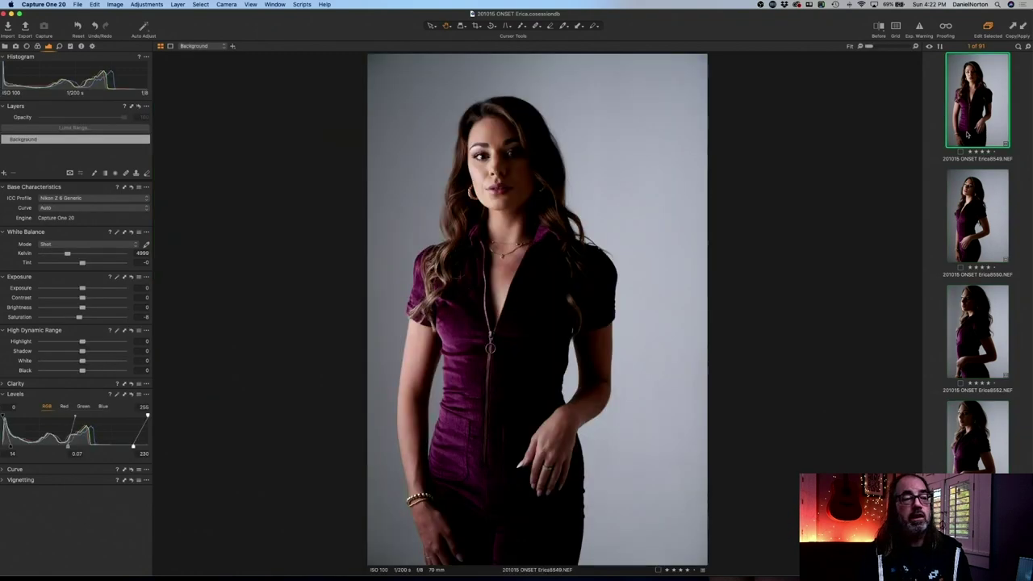
pyautogui.press('Down')
pyautogui.press('Down')
pyautogui.press('Down')
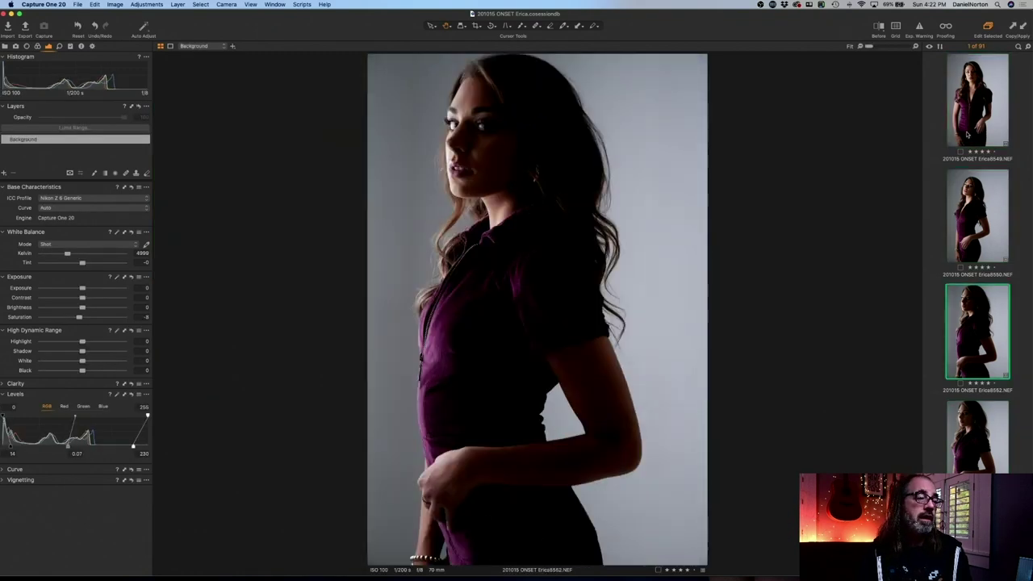
pyautogui.press('Up')
pyautogui.press('Up')
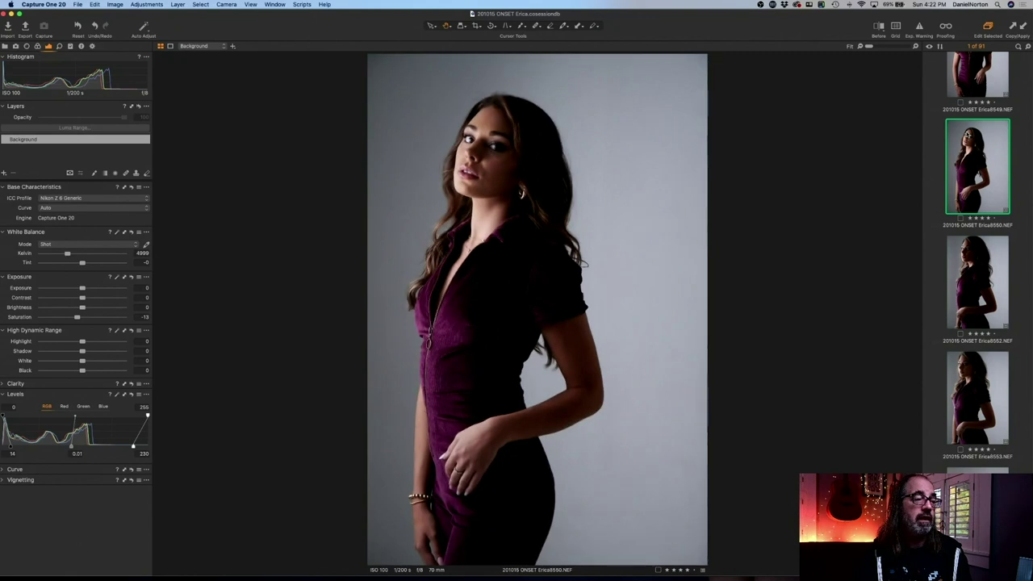
pyautogui.press('super+BackSpace')
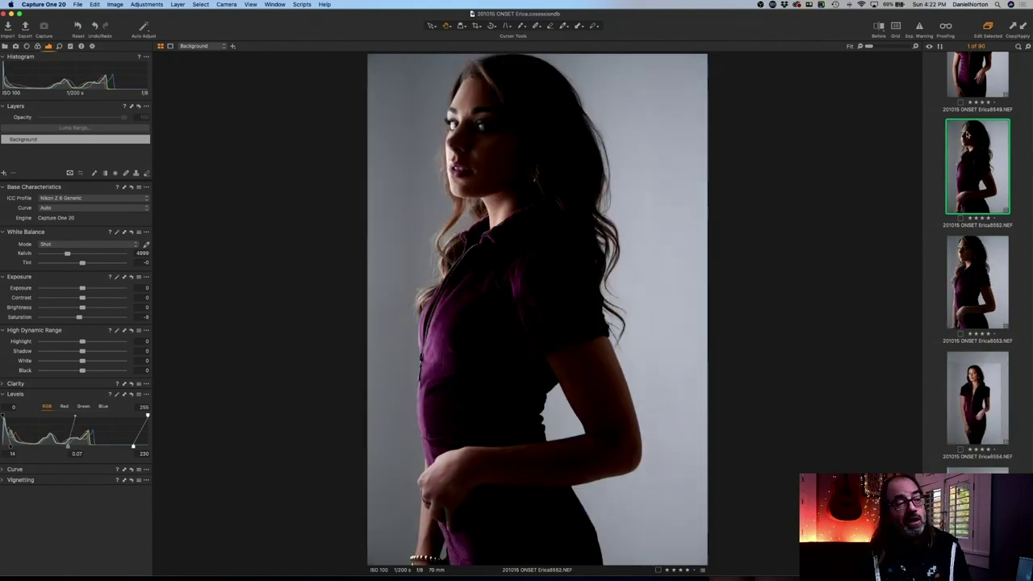
# - Delete photo 8554 and continue reviewing the purple-outfit series up to photo 8557
pyautogui.press('Down')
pyautogui.press('Down')
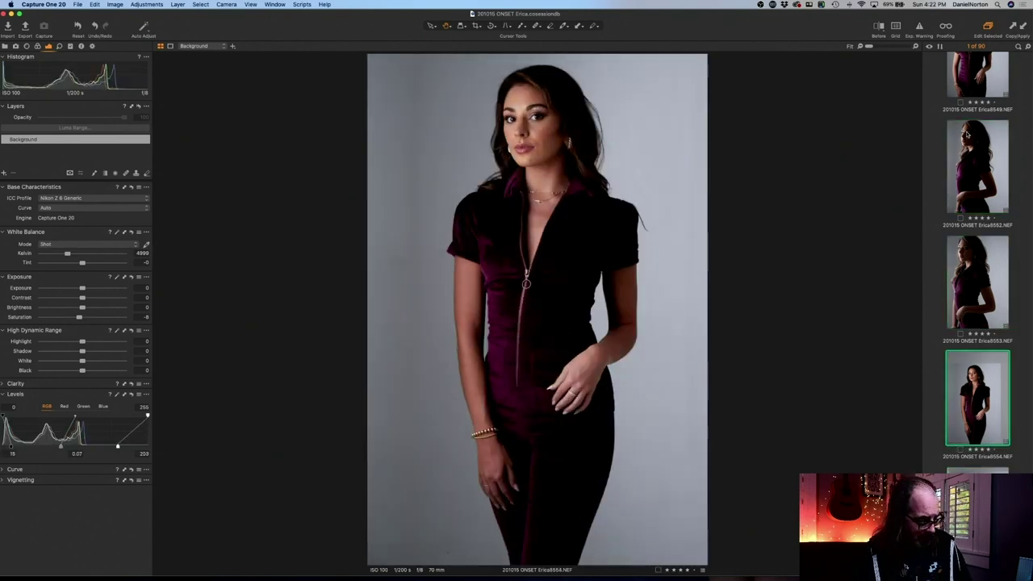
pyautogui.press('Down')
pyautogui.press('Down')
pyautogui.press('Down')
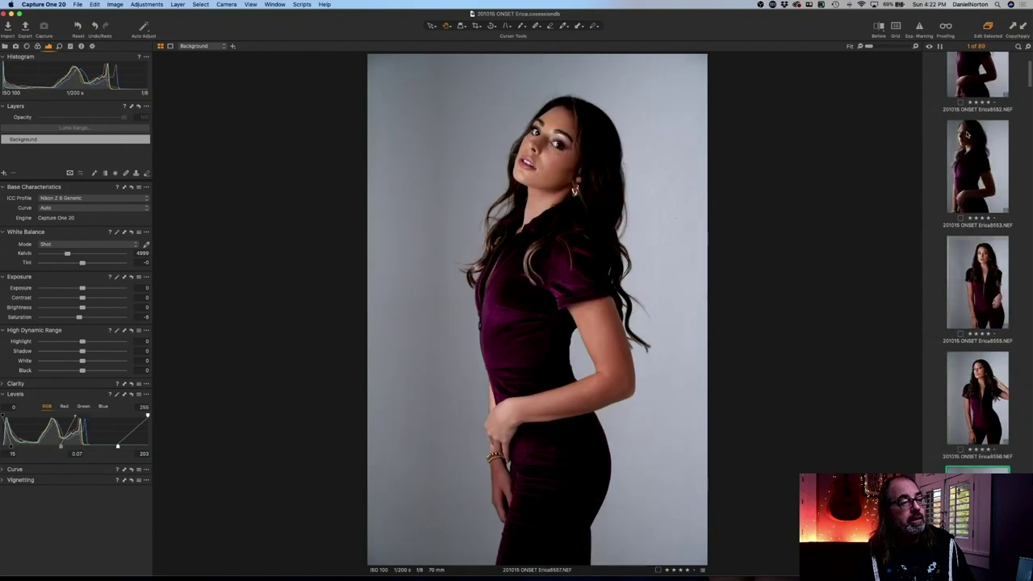
# - Look through the purple-outfit photos up to 8562, then go back to photo 8556
pyautogui.press('Down')
pyautogui.press('Down')
pyautogui.press('Down')
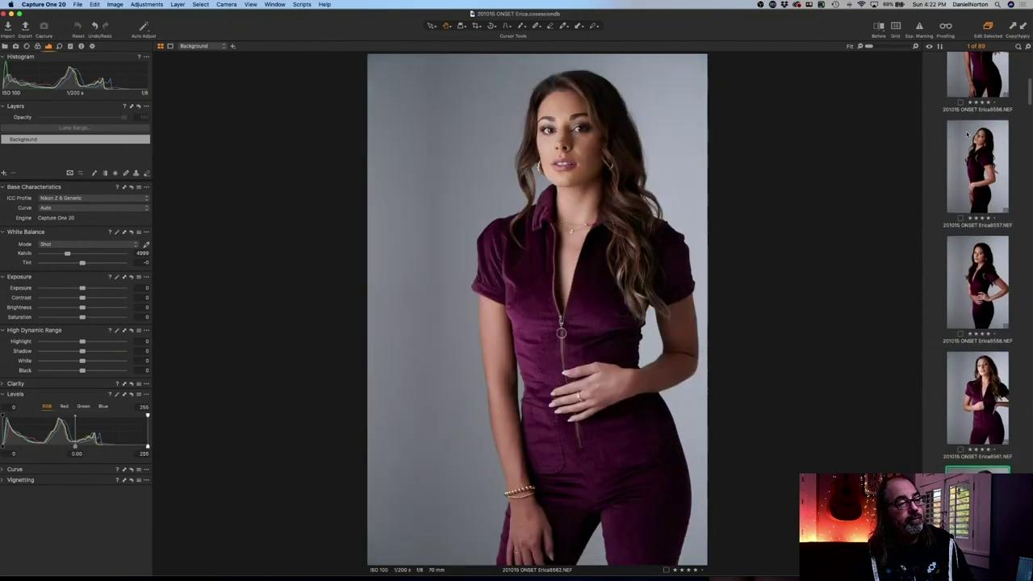
pyautogui.press('Up')
pyautogui.press('Up')
pyautogui.press('Up')
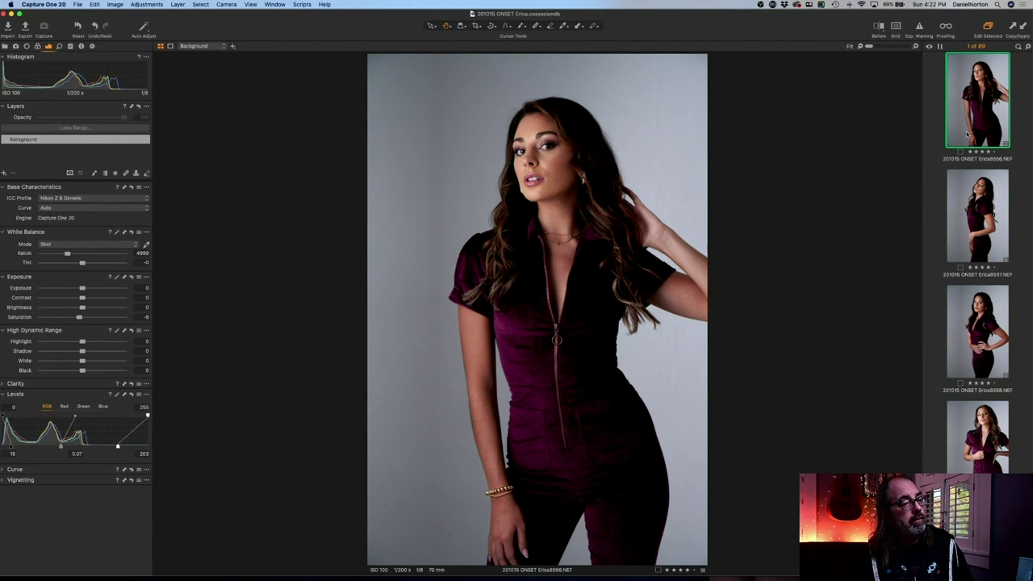
# - Compare photos 8556 and 8557 by switching between them, then continue through the series to photo 8563
pyautogui.press('Down')
pyautogui.press('Up')
pyautogui.press('Down')
pyautogui.press('Down')
pyautogui.press('Down')
pyautogui.press('Down')
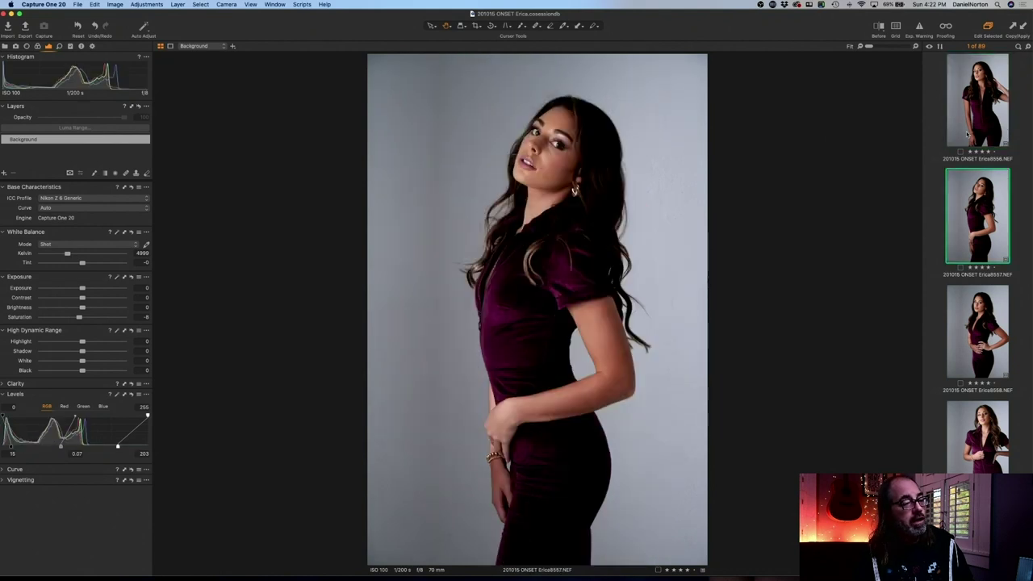
pyautogui.press('Down')
pyautogui.press('Down')
pyautogui.press('Down')
pyautogui.press('Down')
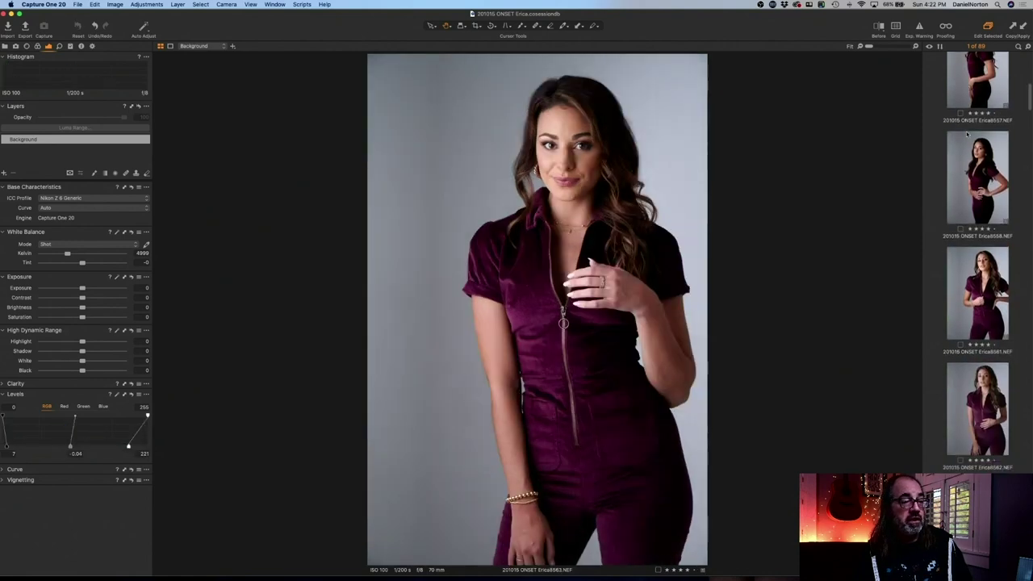
# - Look through the purple-outfit photos one at a time from 8563 up to photo 8581
pyautogui.press('Down')
pyautogui.press('Down')
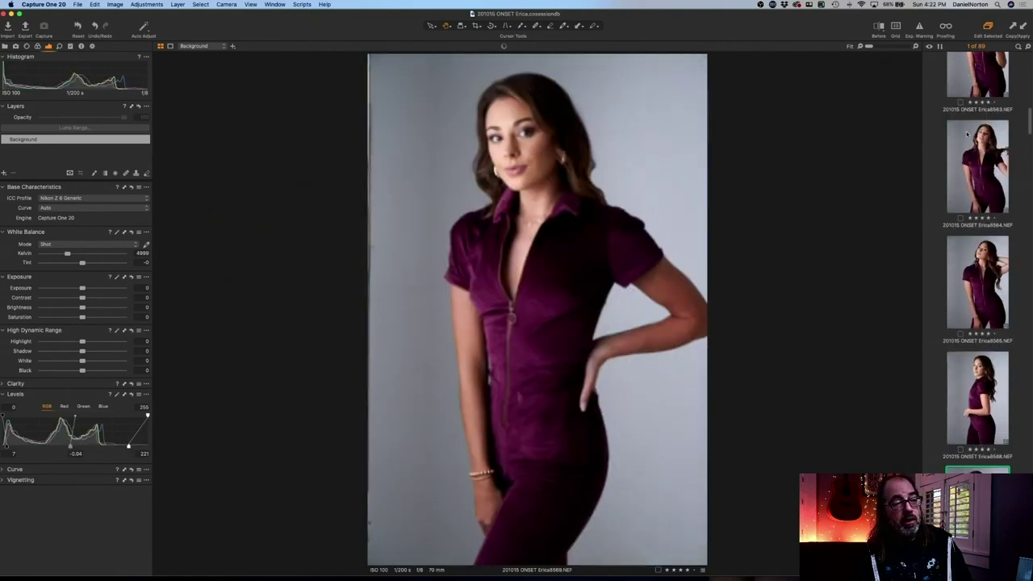
pyautogui.press('Down')
pyautogui.press('Down')
pyautogui.press('Down')
pyautogui.press('Down')
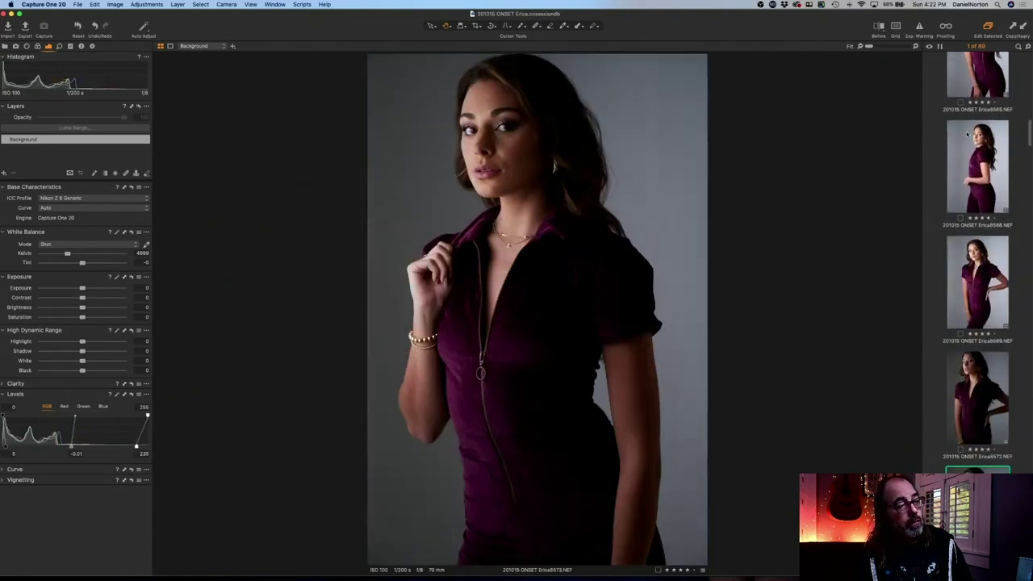
pyautogui.press('Down')
pyautogui.press('Down')
pyautogui.press('Down')
pyautogui.press('Down')
pyautogui.press('Down')
pyautogui.press('Down')
pyautogui.press('Down')
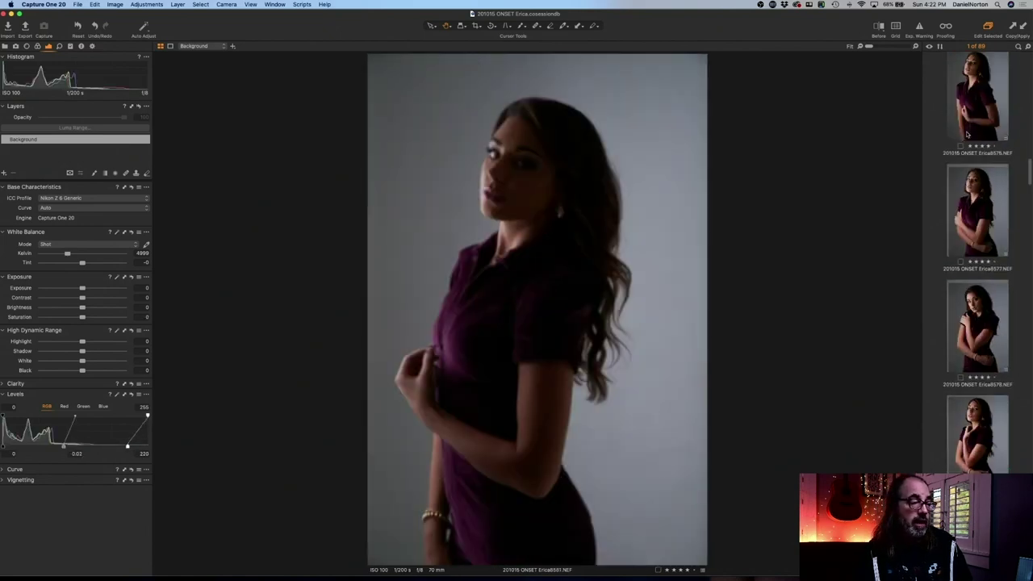
# - Continue reviewing the darker purple-outfit photos from 8581 up to photo 8587
pyautogui.press('Down')
pyautogui.press('Down')
pyautogui.press('Down')
pyautogui.press('Down')
pyautogui.press('Down')
pyautogui.press('Down')
pyautogui.press('Down')
pyautogui.press('Down')
pyautogui.press('Down')
pyautogui.press('Down')
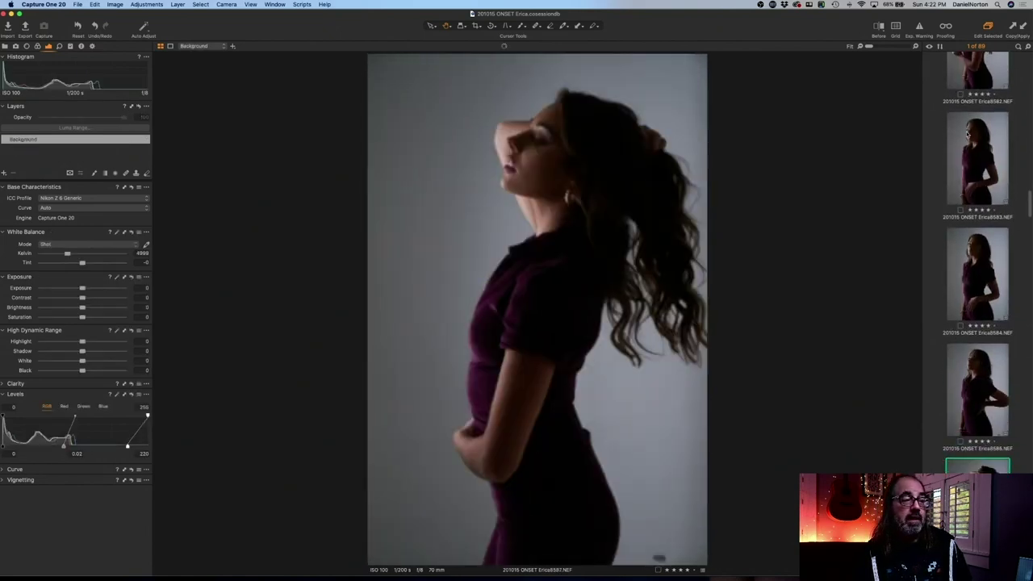
# - Review the rest of the purple-outfit series and move on to pink-dress photo 8603
pyautogui.press('Down')
pyautogui.press('Down')
pyautogui.press('Down')
pyautogui.press('Down')
pyautogui.press('Down')
pyautogui.press('Down')
pyautogui.press('Down')
pyautogui.press('Down')
pyautogui.press('Down')
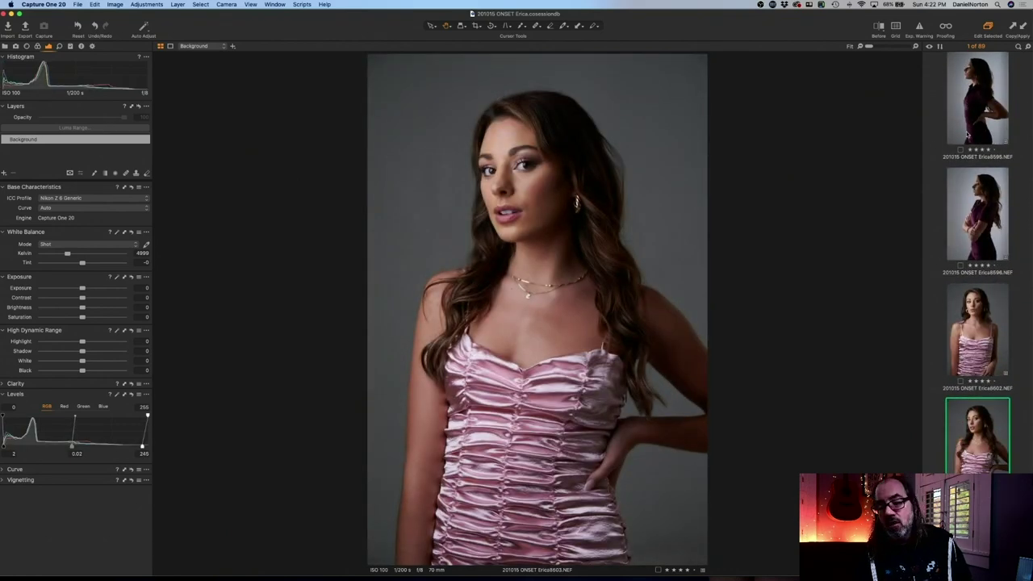
# - Look through the pink-dress photos from 8603 up to photo 8613 on the light background
pyautogui.press('Down')
pyautogui.press('Down')
pyautogui.press('Down')
pyautogui.press('Down')
pyautogui.press('Down')
pyautogui.press('Down')
pyautogui.press('Down')
pyautogui.press('Down')
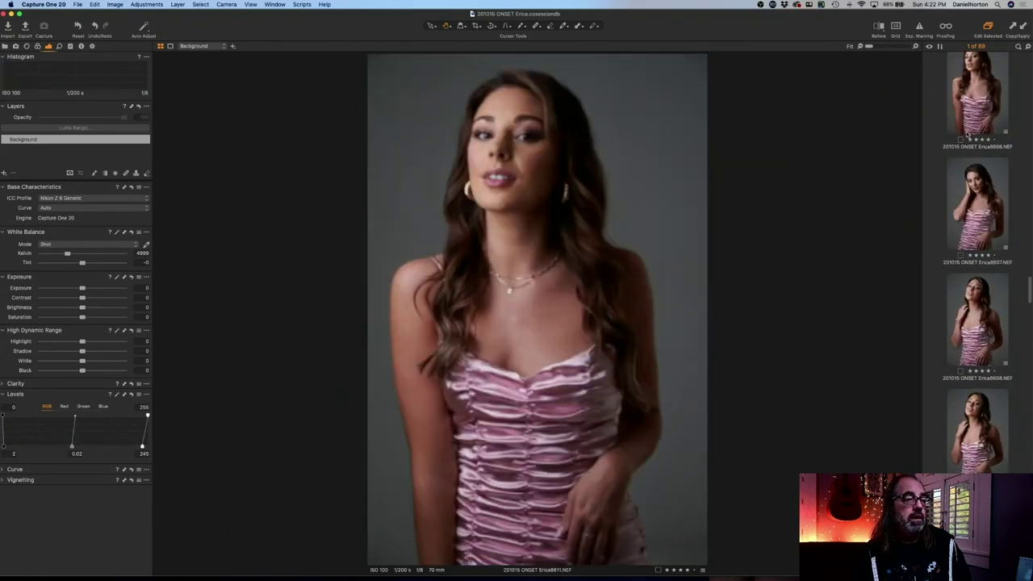
pyautogui.press('Down')
pyautogui.press('Down')
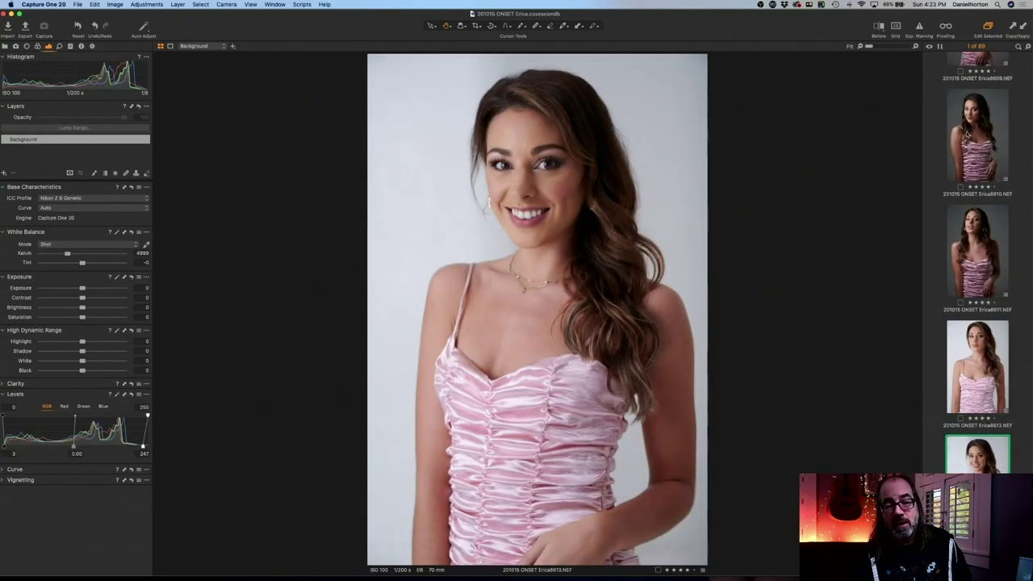
# - Select all the remaining photos with 8611 as the primary one and open the process recipes for output
pyautogui.click(940, 347)
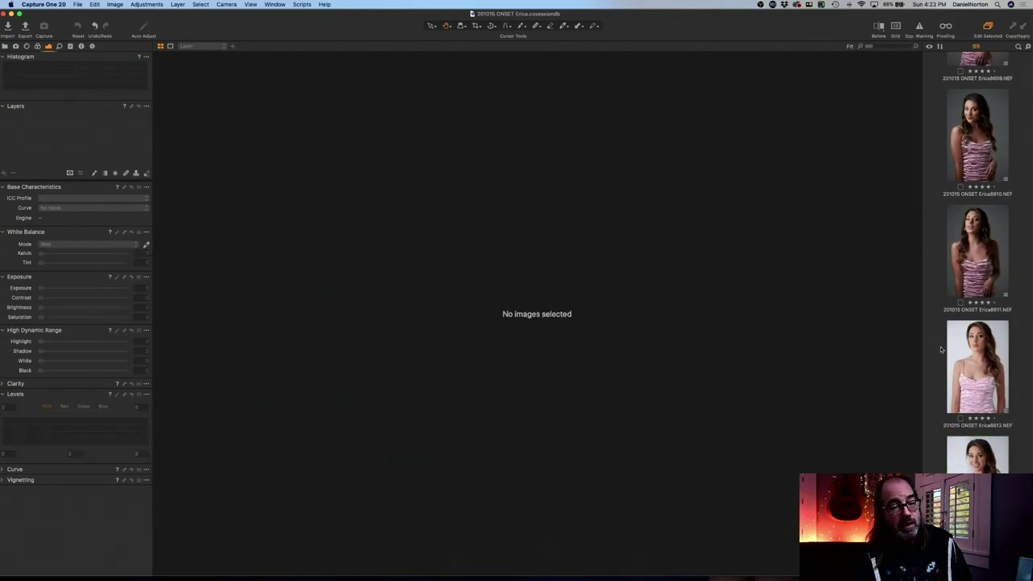
pyautogui.click(970, 258)
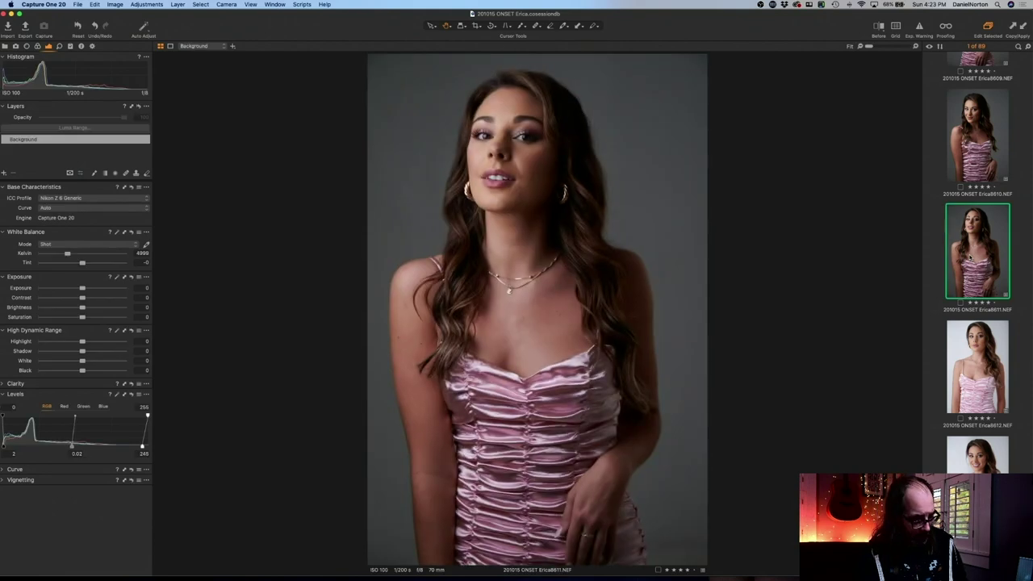
pyautogui.press('super+a')
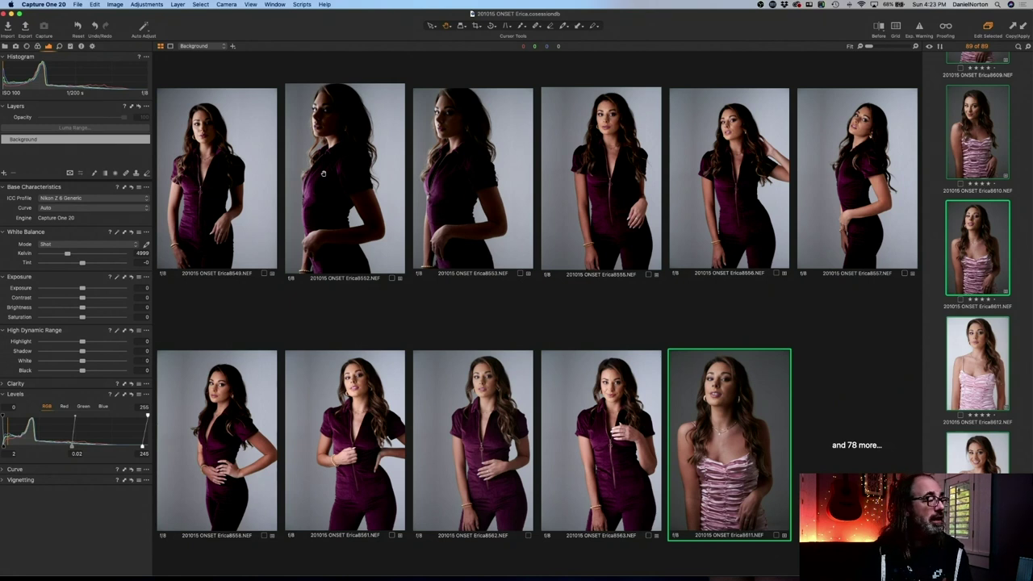
pyautogui.click(92, 46)
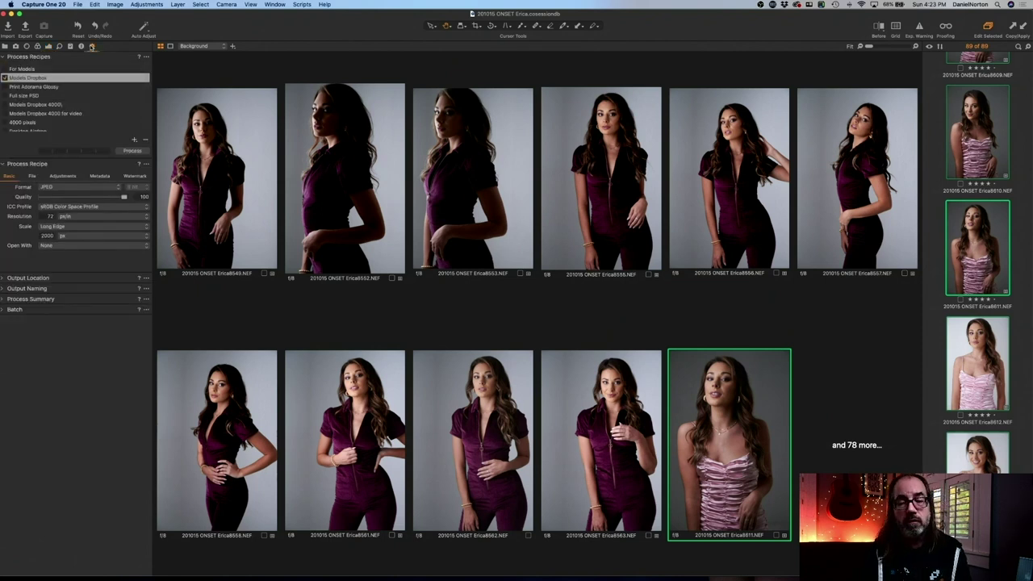
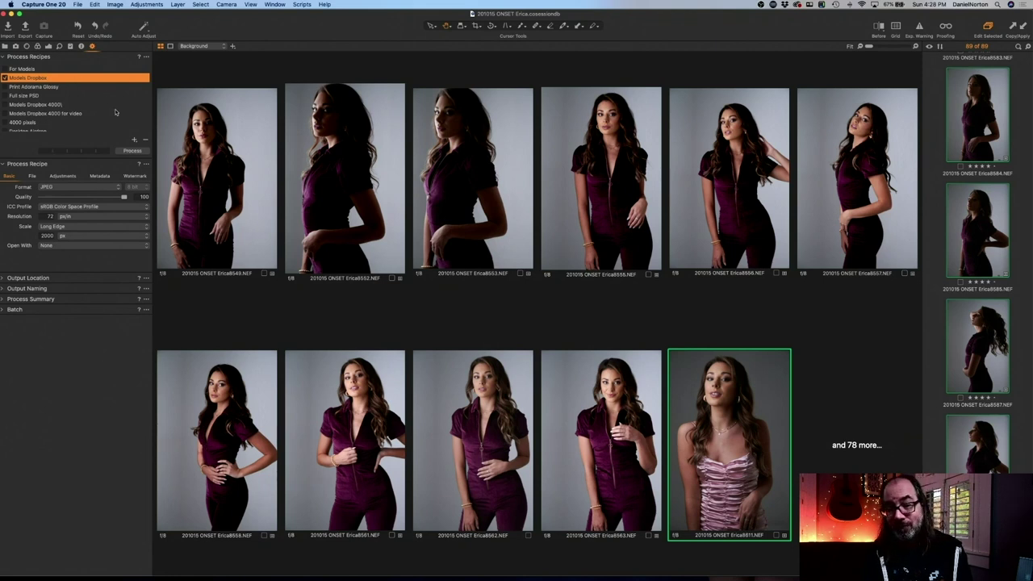
# - Choose sRGB Color Space Profile as the ICC profile of the Models Dropbox process recipe
pyautogui.moveTo(115, 112)
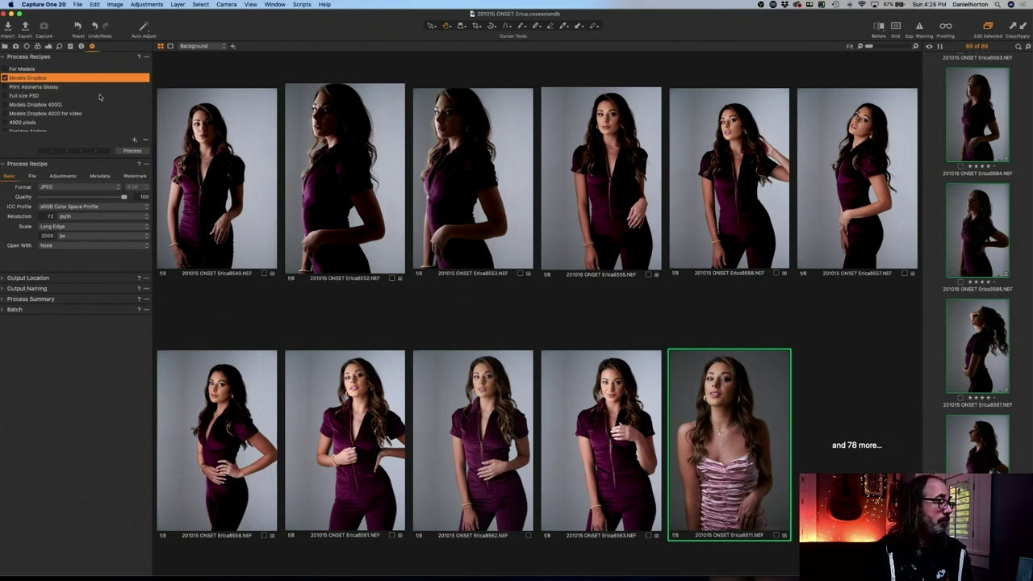
pyautogui.moveTo(70, 84)
pyautogui.moveTo(35, 81)
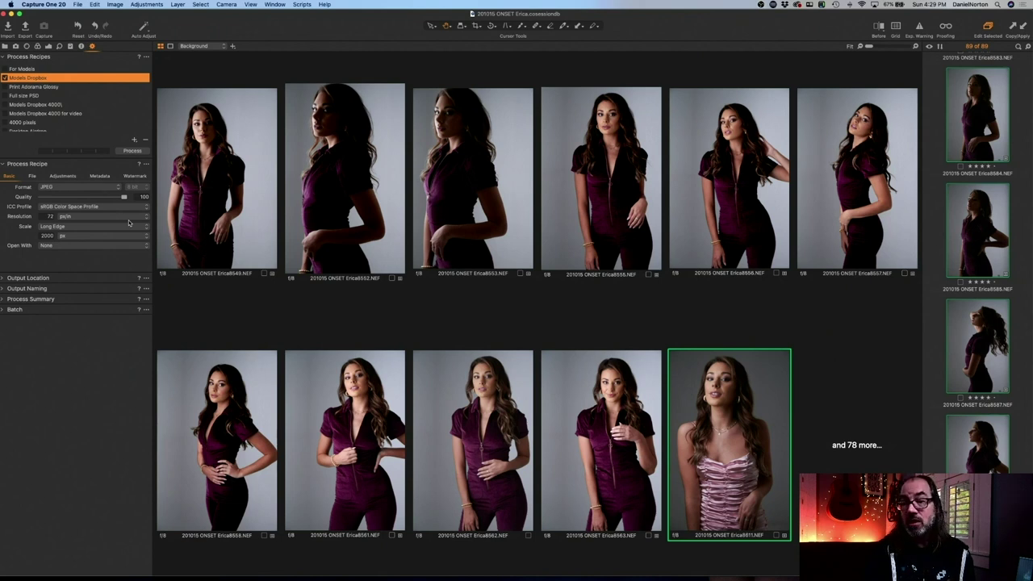
pyautogui.click(103, 208)
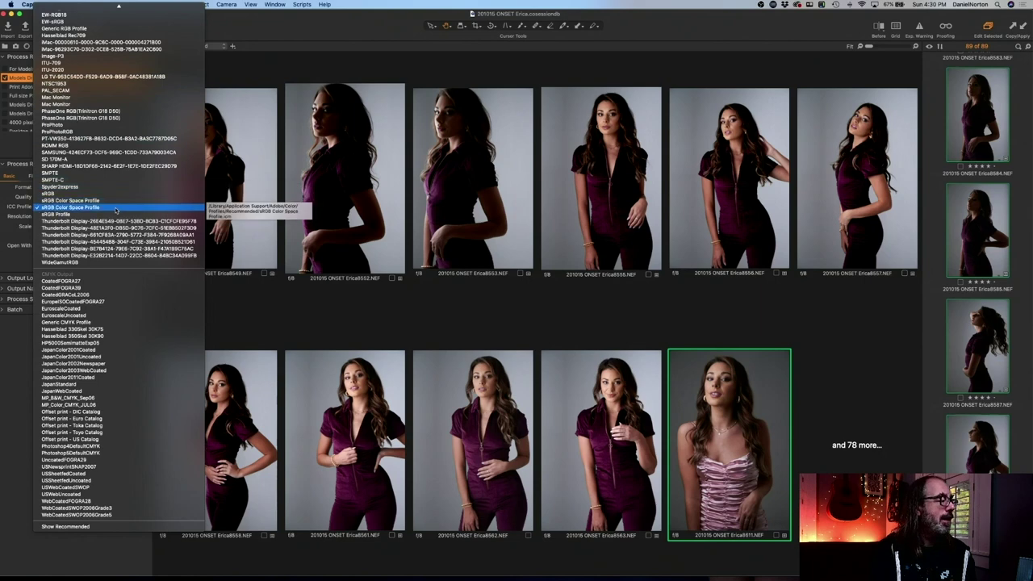
pyautogui.click(115, 208)
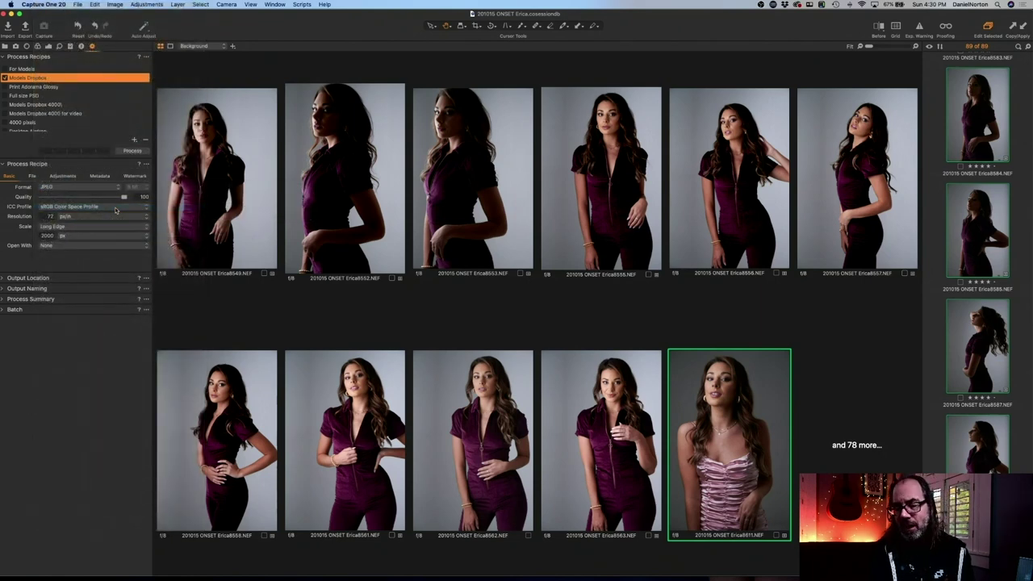